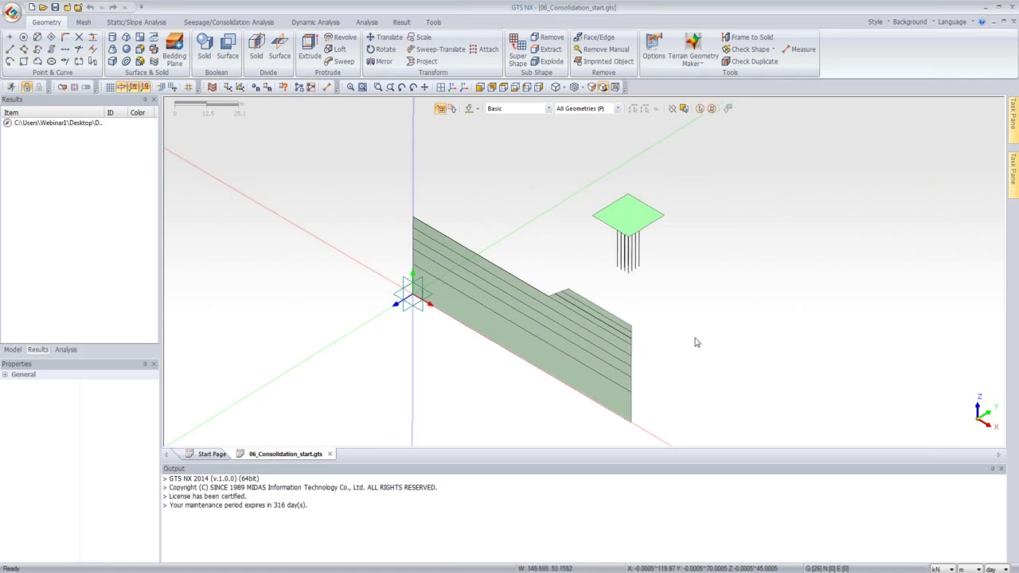
Step: Inspect the soil section and pile geometry in front, top and isometric views
middle_click_drag(696, 342, 622, 213)
left_click(481, 87)
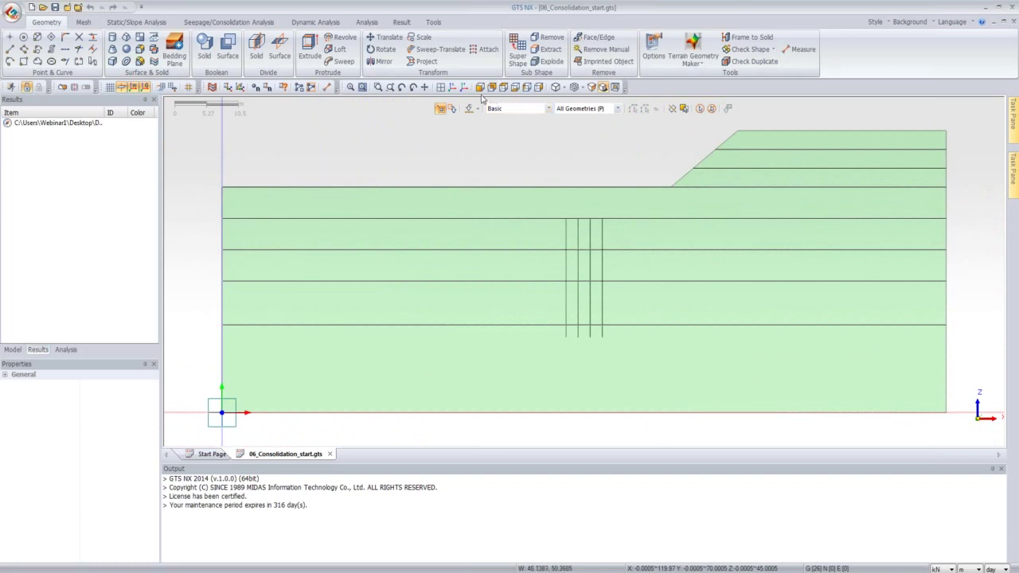
left_click(503, 88)
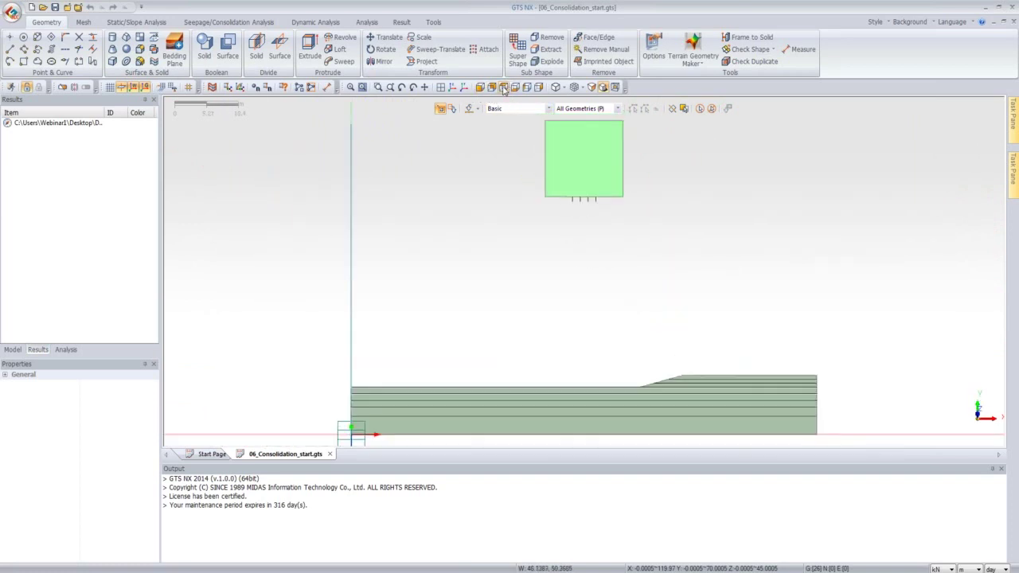
left_click(452, 88)
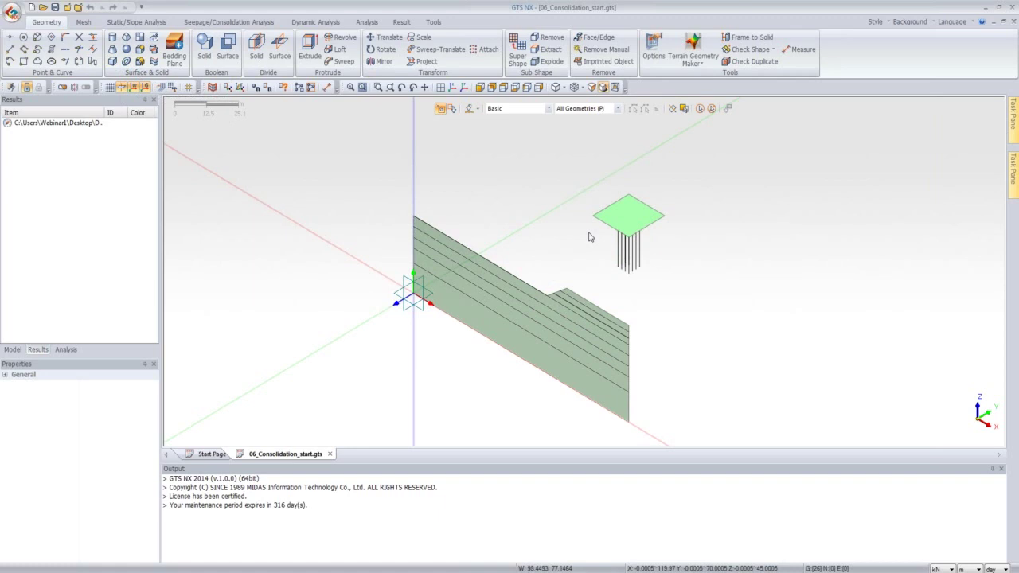
Step: Toggle the work plane grid display and leave it switched on
left_click(109, 88)
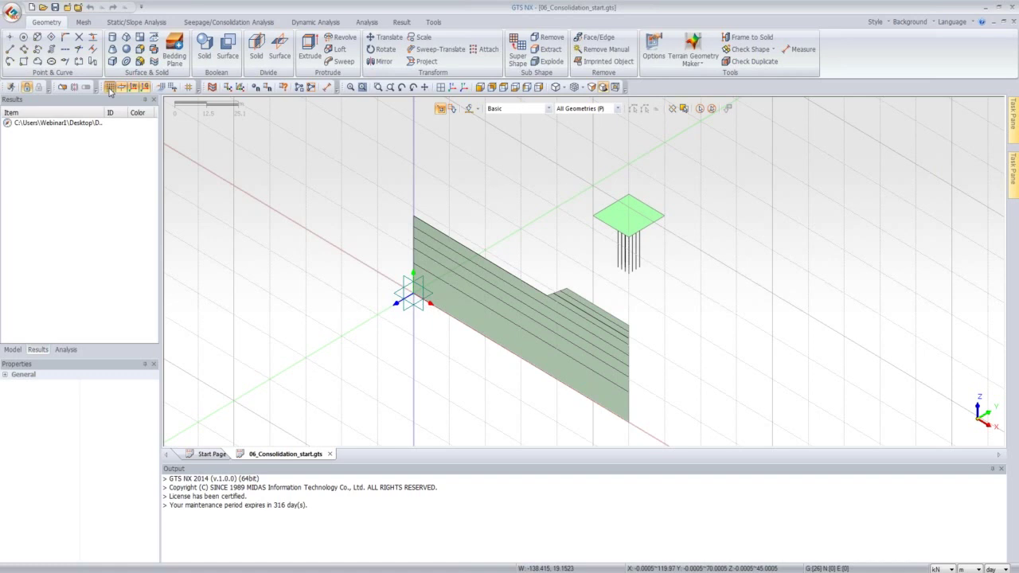
left_click(109, 87)
left_click(110, 89)
Step: Start the Line tool and move the work plane onto the horizontal XY datum plane
left_click(10, 48)
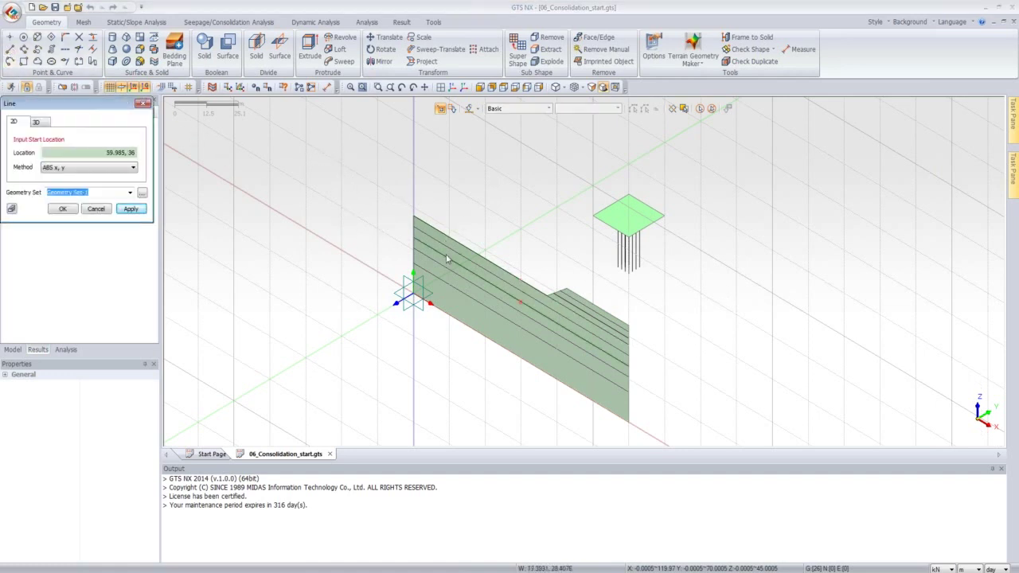
left_click(161, 88)
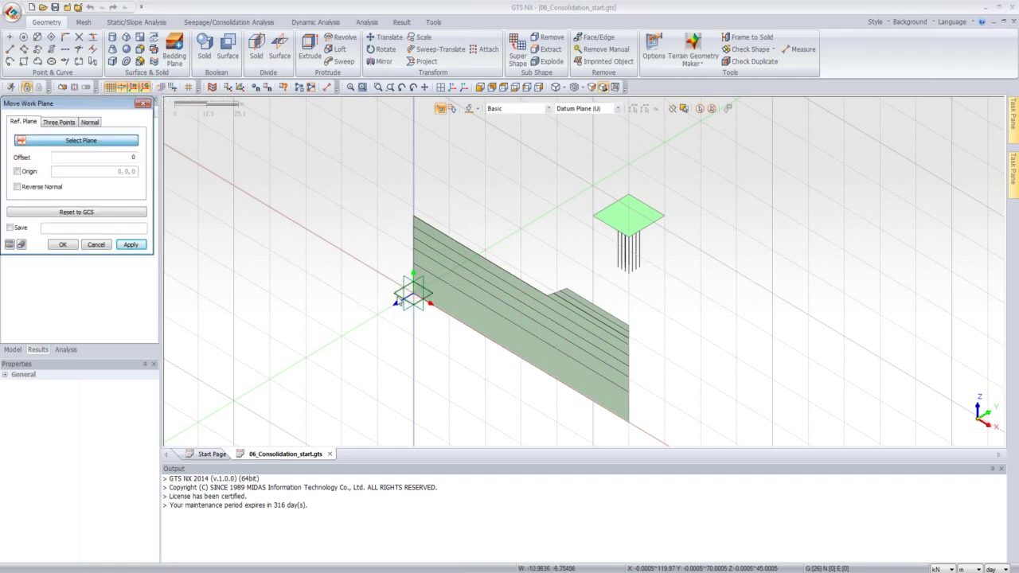
left_click(65, 246)
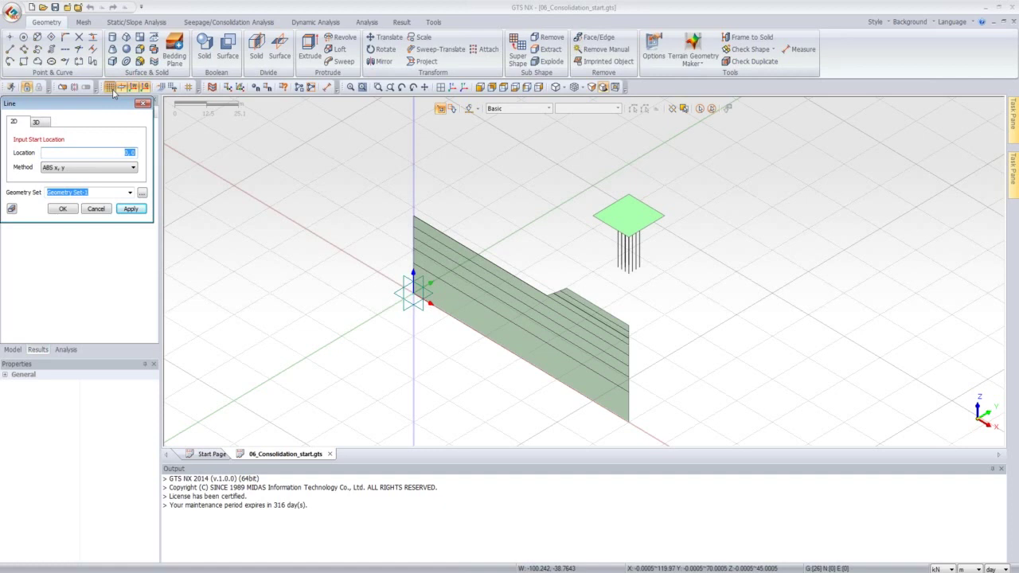
Step: Move the work plane to the XZ datum plane, followed by the YZ datum plane
left_click(160, 88)
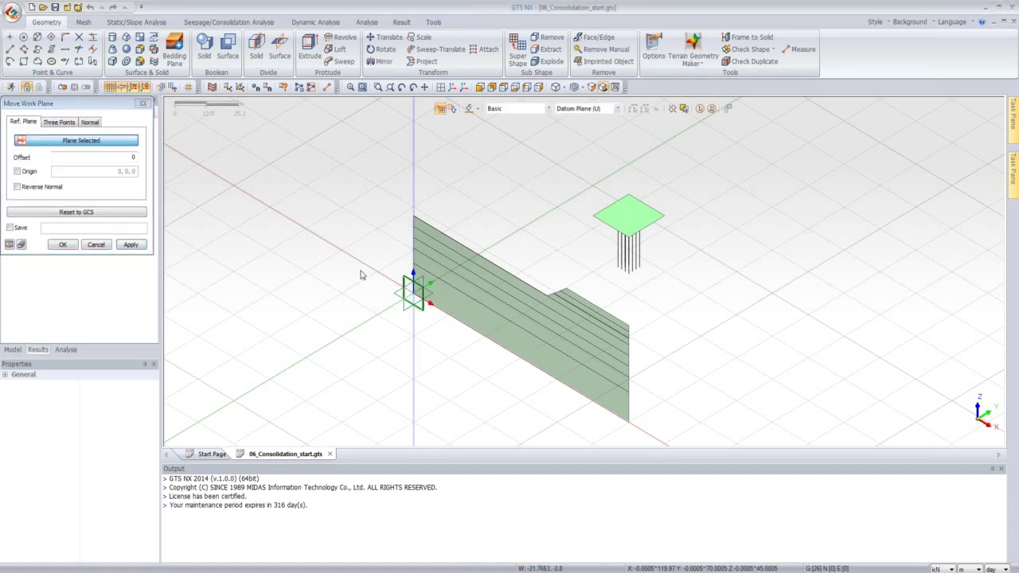
left_click(130, 244)
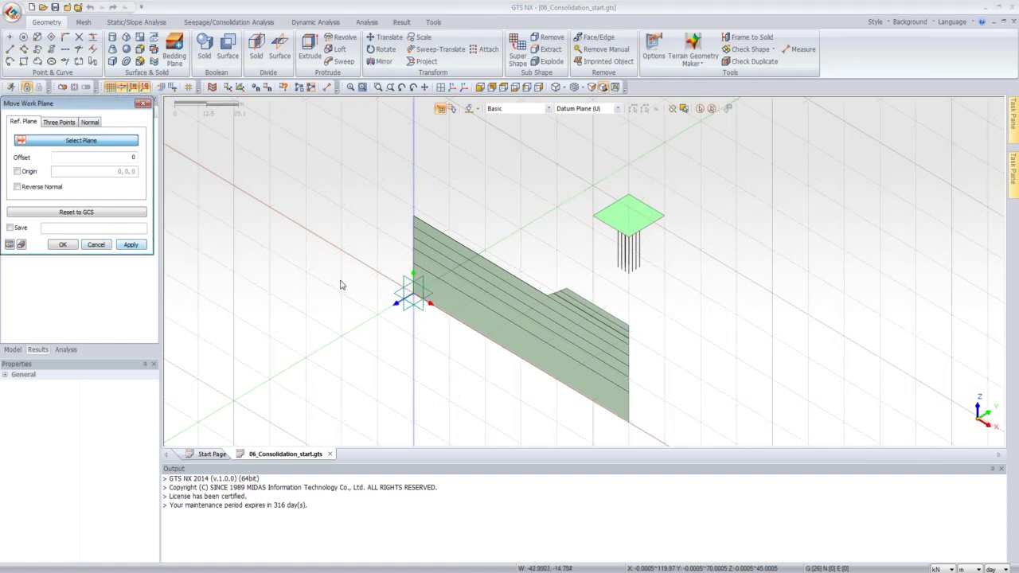
left_click(410, 299)
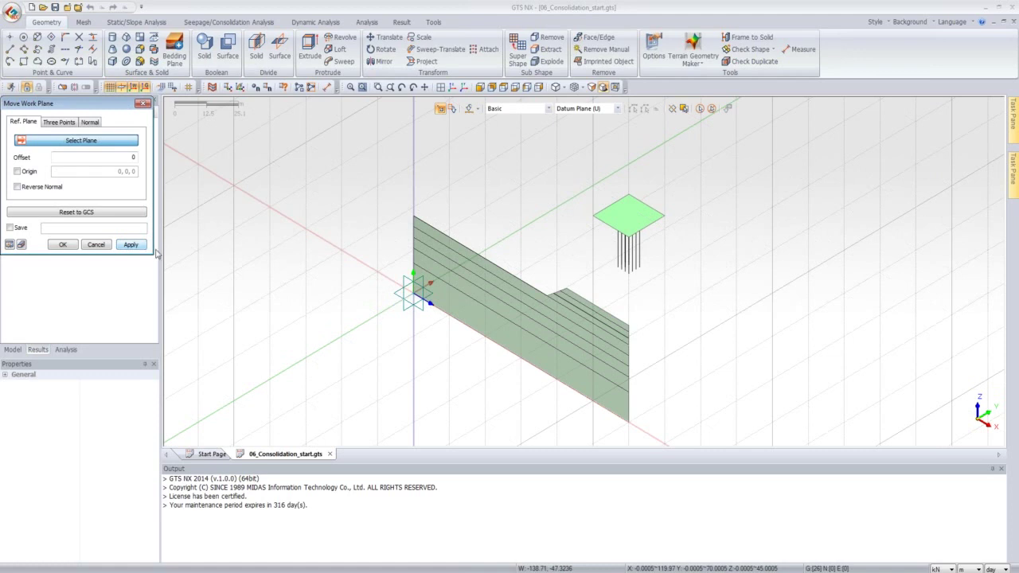
Step: Return the work plane to the XZ datum plane and leave the Line tool without drawing
left_click(423, 312)
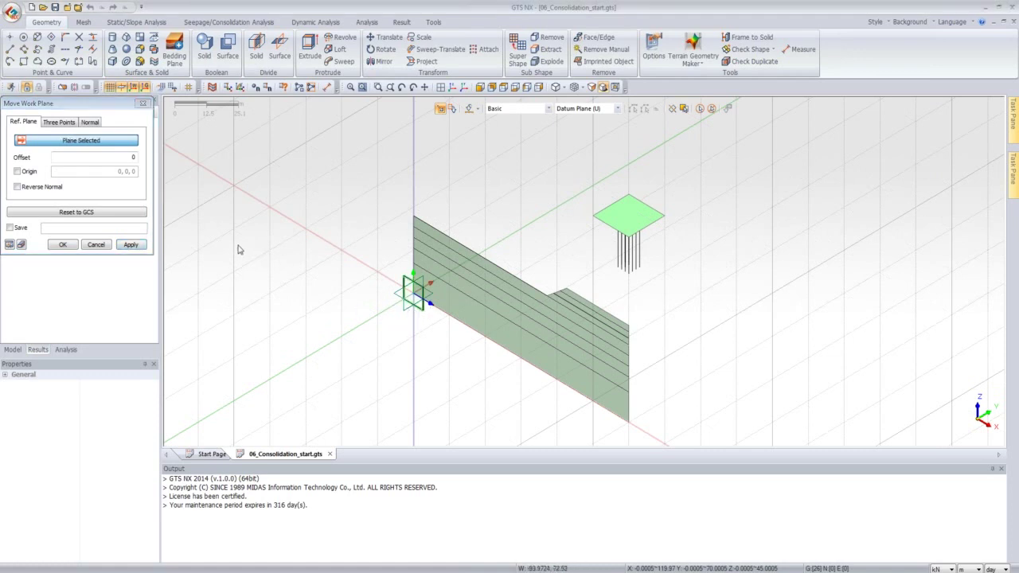
left_click(131, 245)
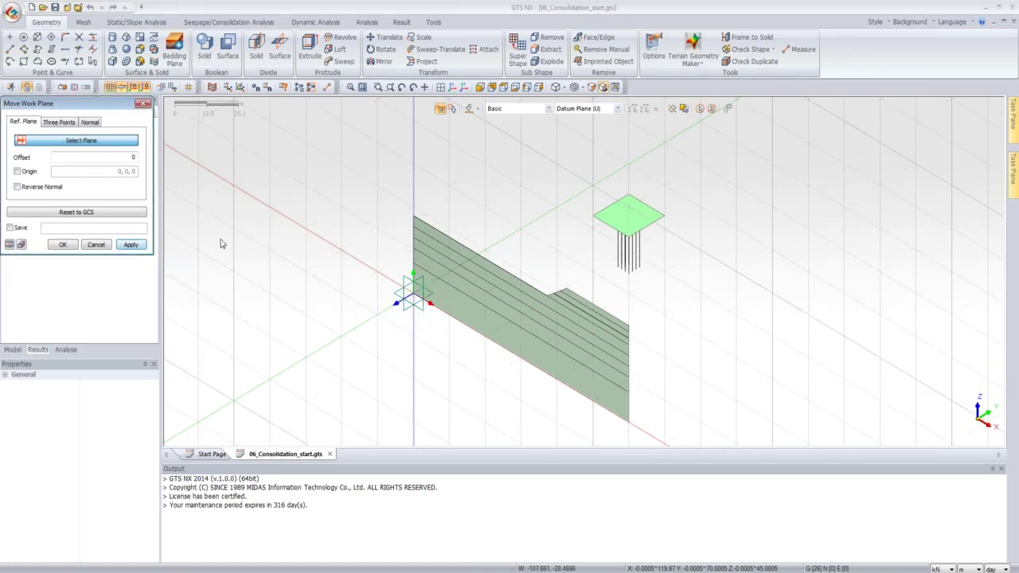
left_click(108, 246)
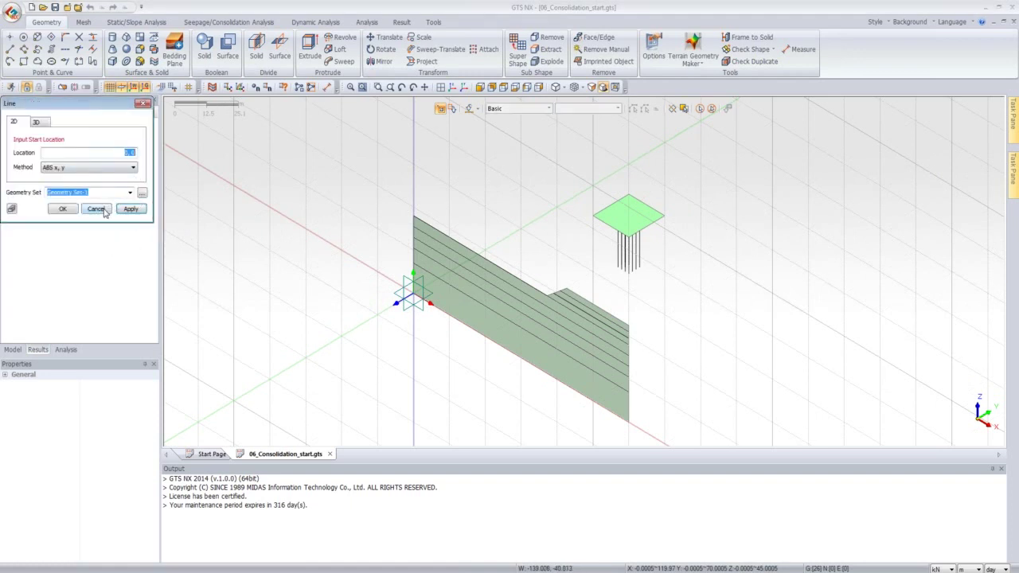
left_click(95, 209)
left_click(11, 13)
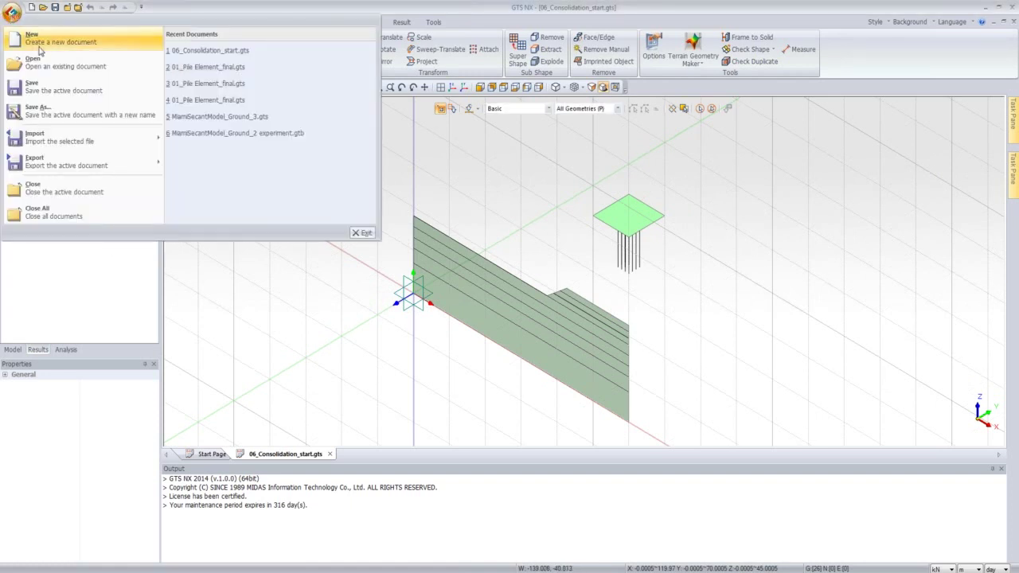
left_click(251, 254)
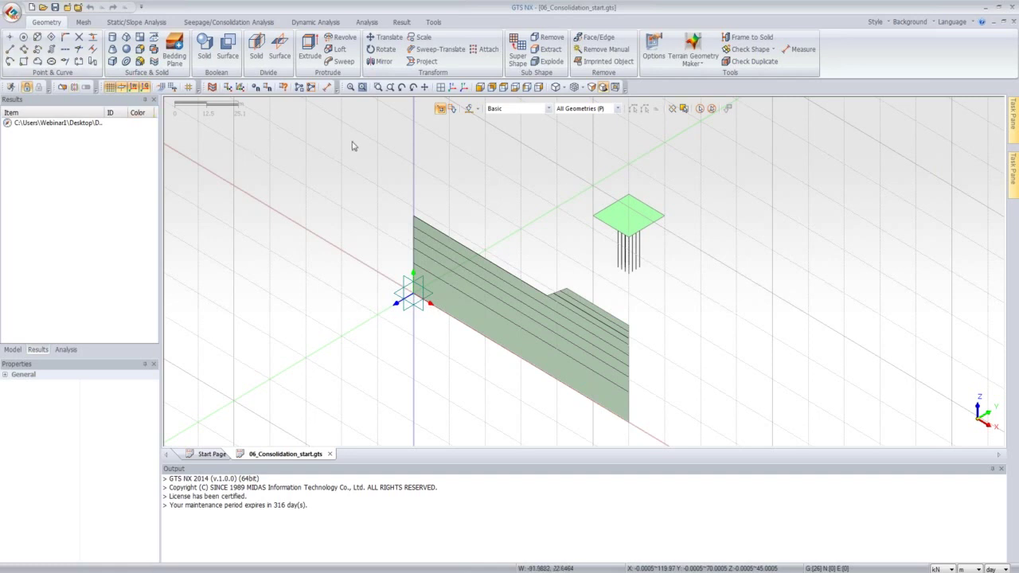
Step: Examine the work plane grid's orientation relative to the soil section and piles from several angles, ending in the isometric view
middle_click_drag(649, 278, 401, 262)
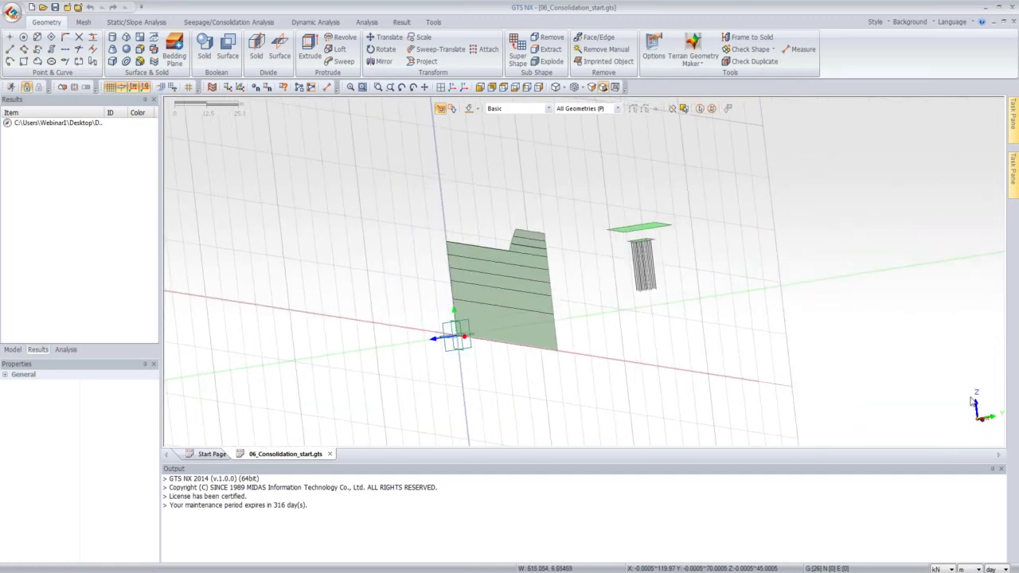
middle_click_drag(874, 380, 792, 349)
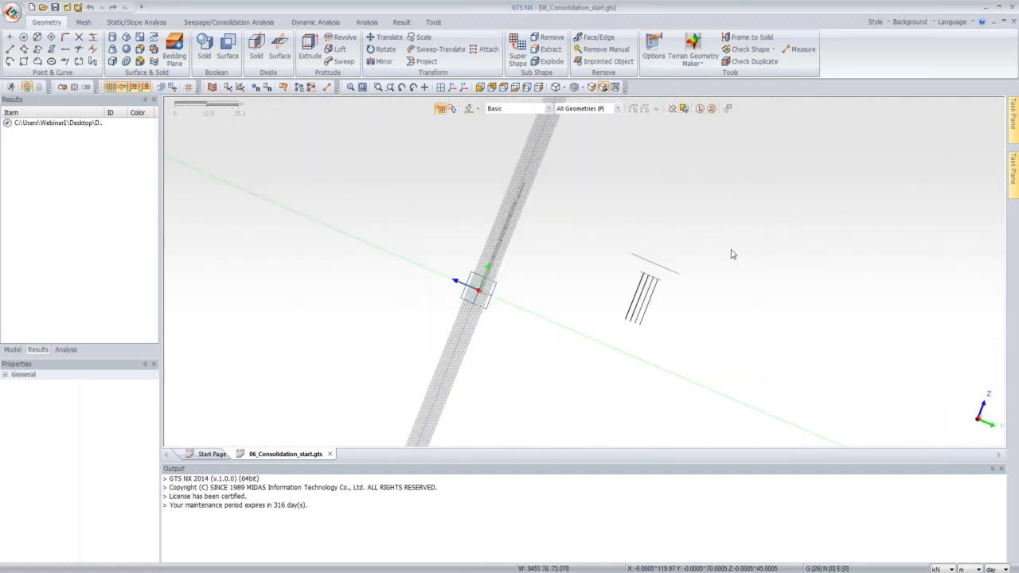
middle_click_drag(730, 252, 544, 223)
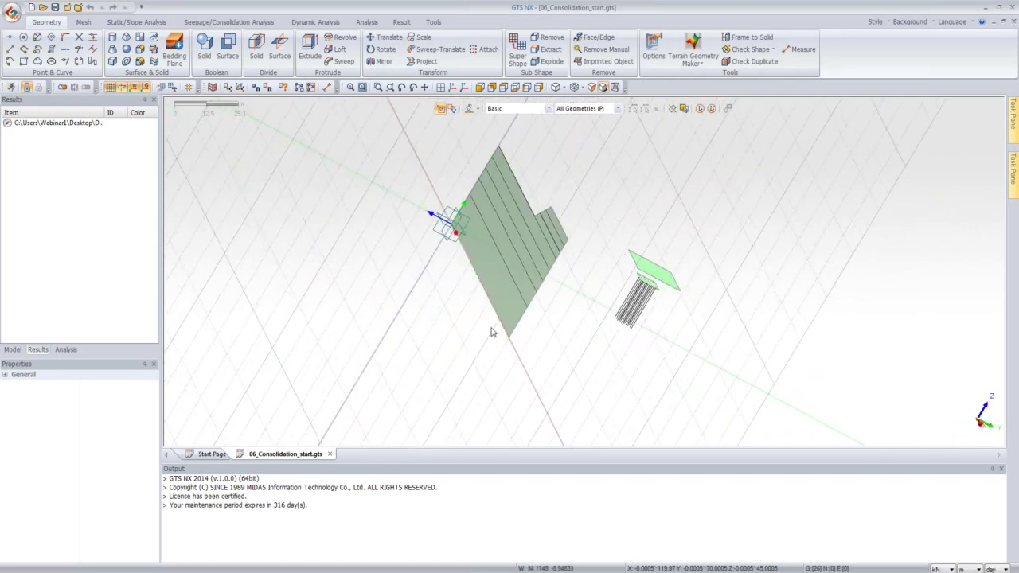
middle_click_drag(491, 332, 564, 292)
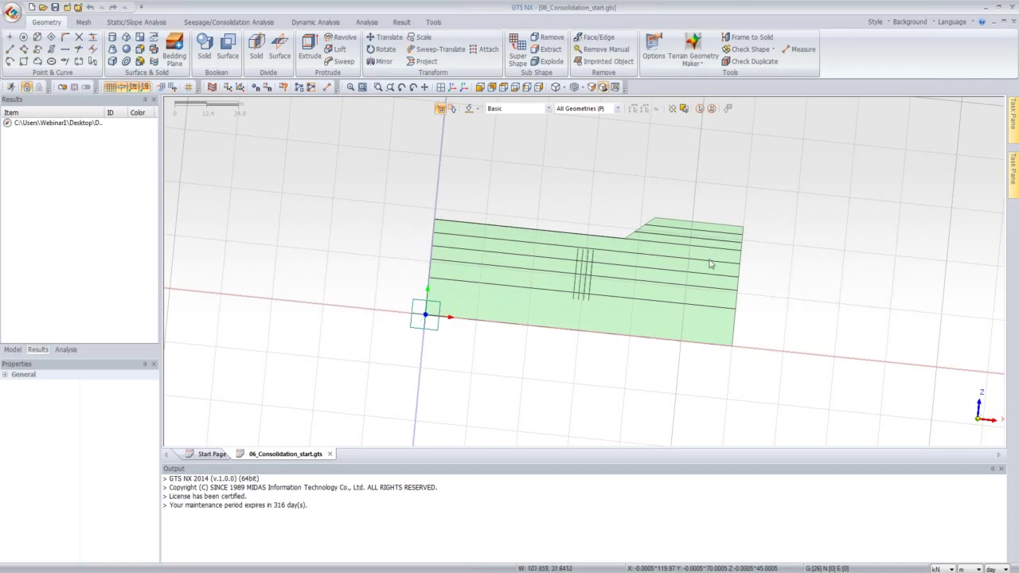
middle_click_drag(643, 269, 500, 302)
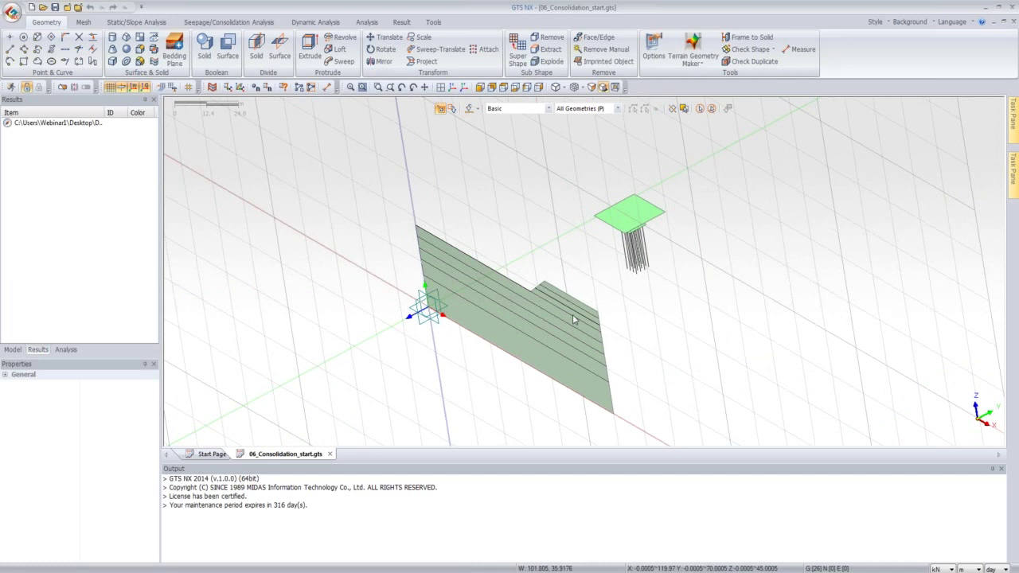
left_click(452, 87)
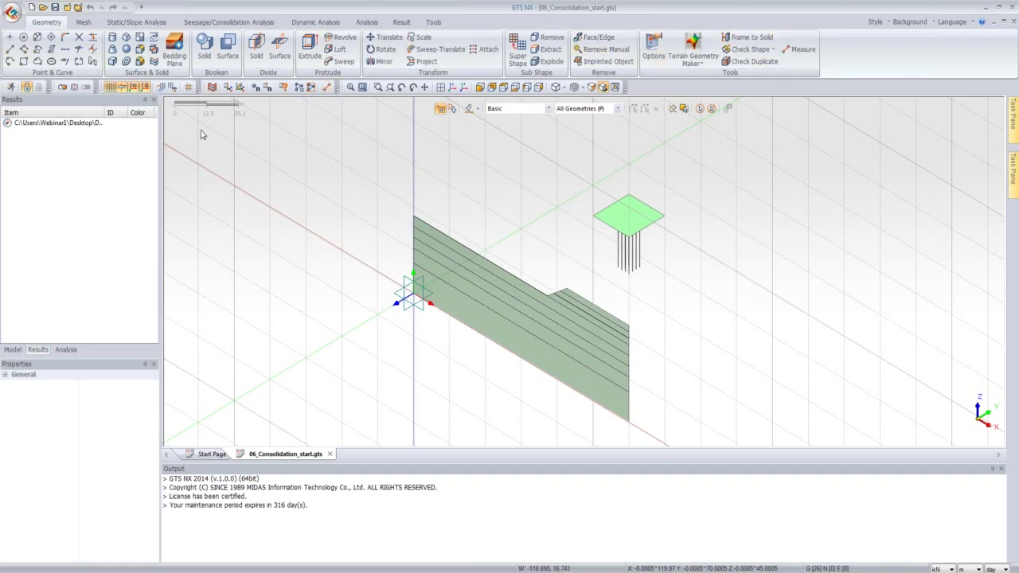
Step: Move the work plane onto the horizontal XY datum plane with zero offset
left_click(163, 90)
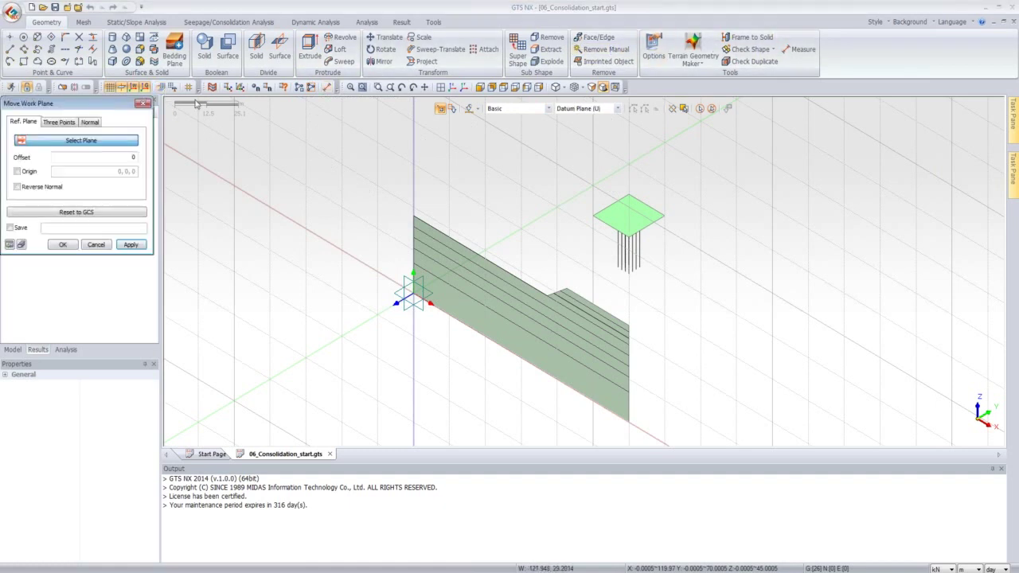
left_click(407, 301)
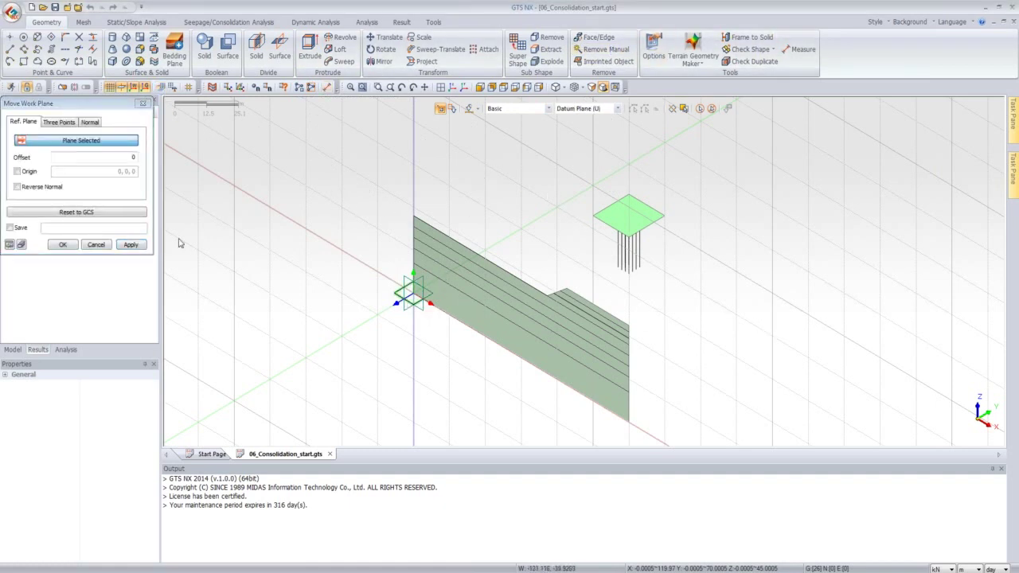
left_click(144, 246)
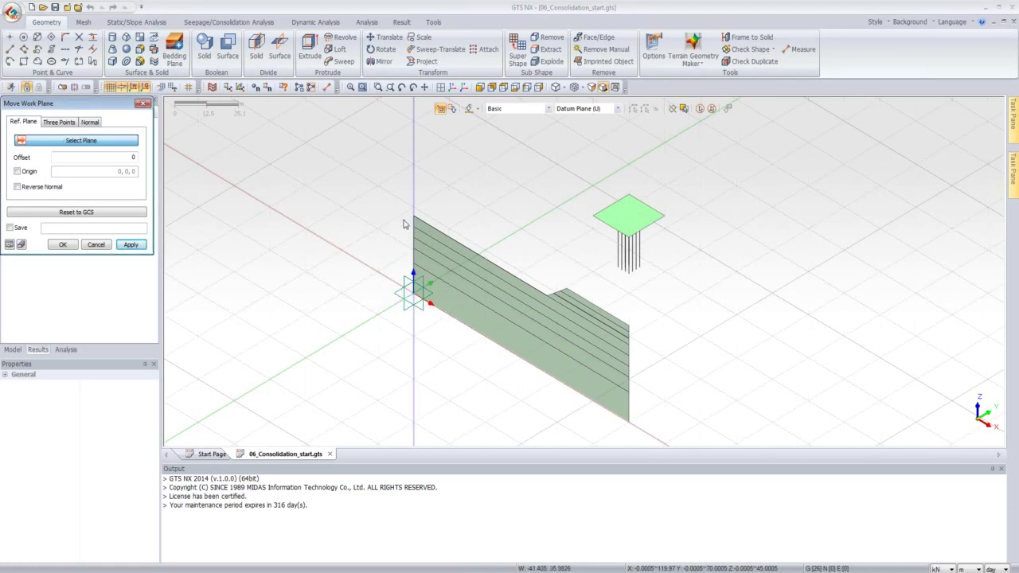
Step: Try to draw a circle by centre and radius on the horizontal work plane
left_click(24, 37)
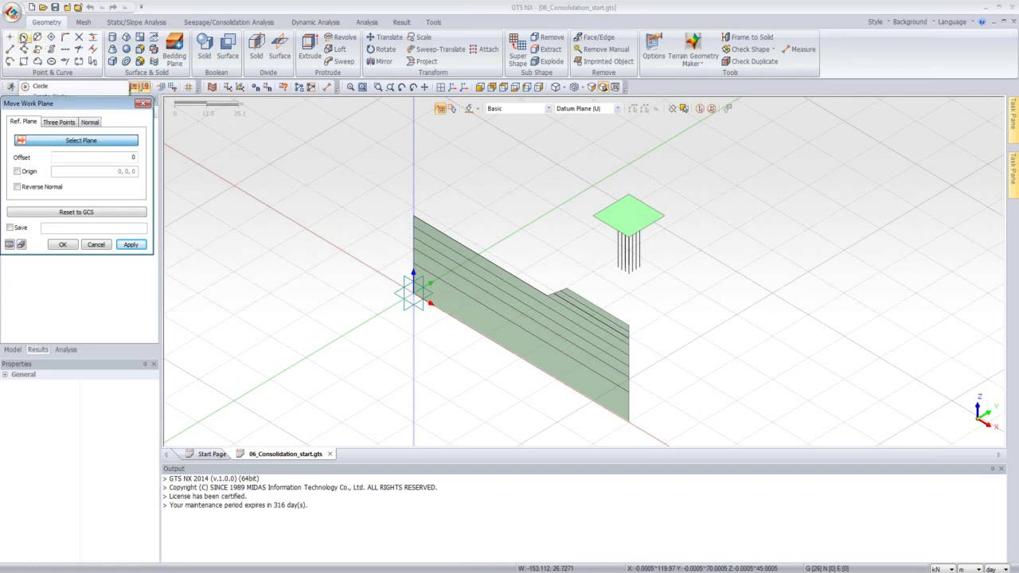
left_click(596, 268)
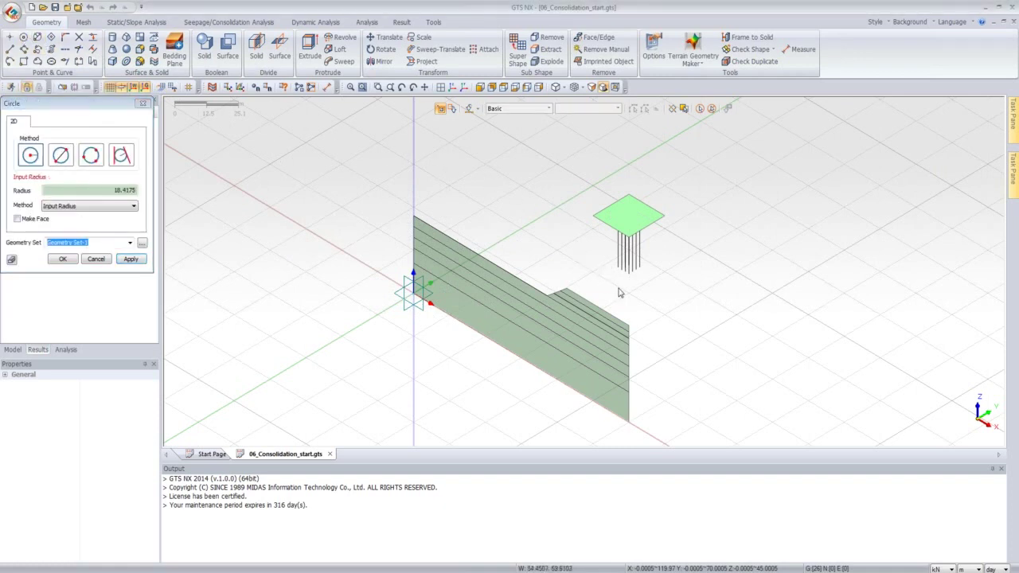
left_click(605, 223)
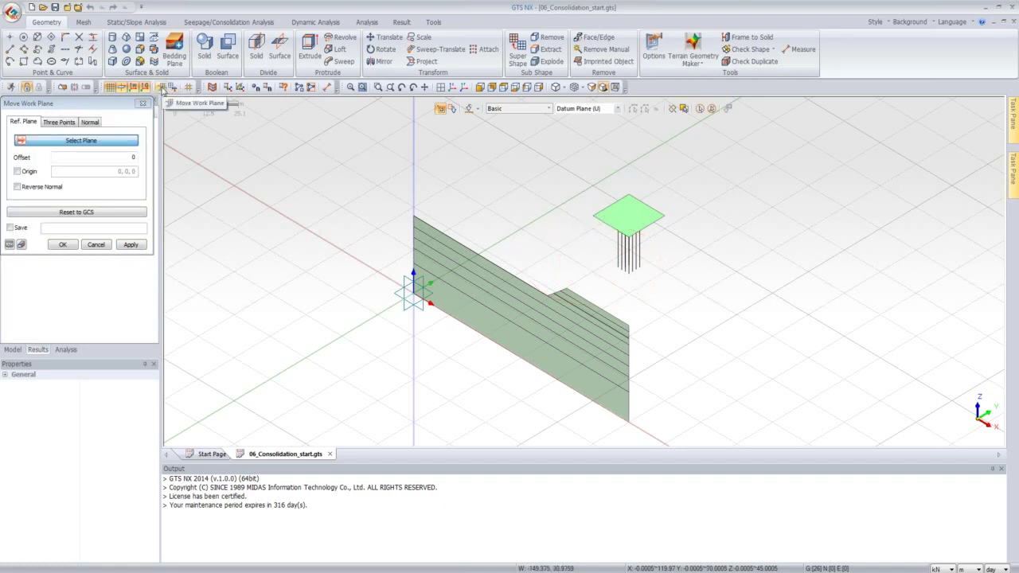
Step: Try the three-point method for defining the work plane, leaving the command without applying it
left_click_drag(102, 105, 258, 143)
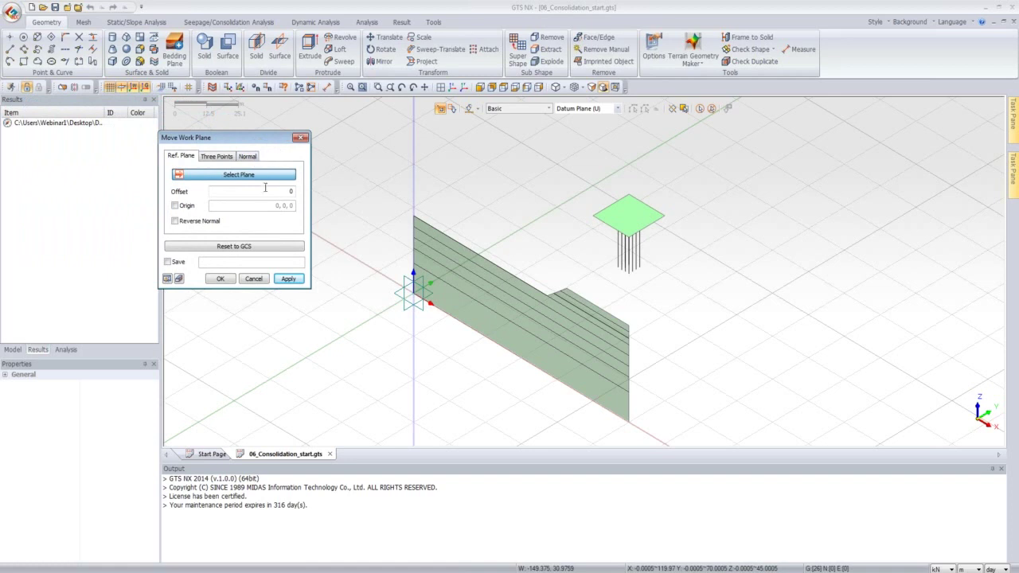
left_click(225, 158)
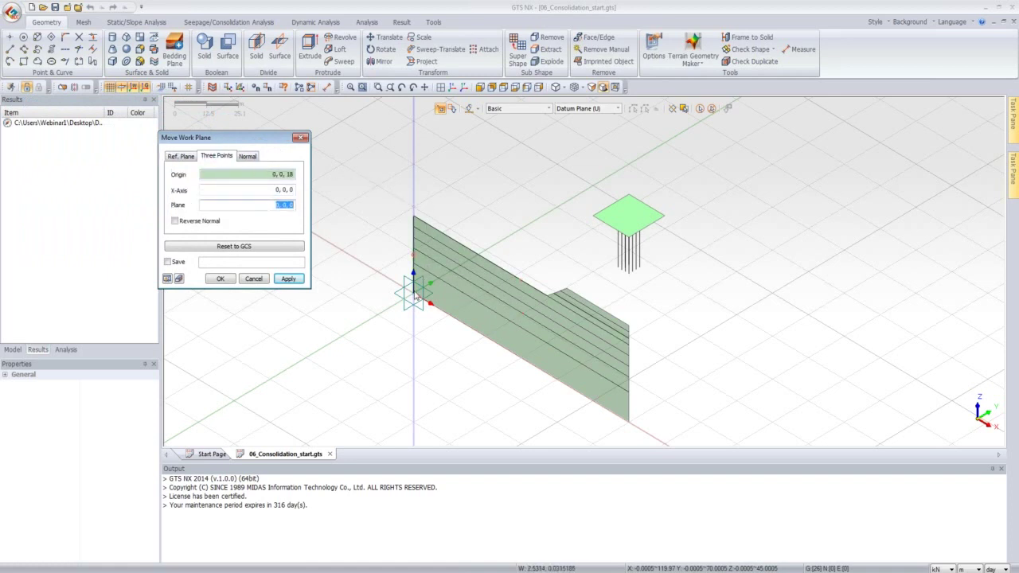
middle_click_drag(424, 263, 436, 231)
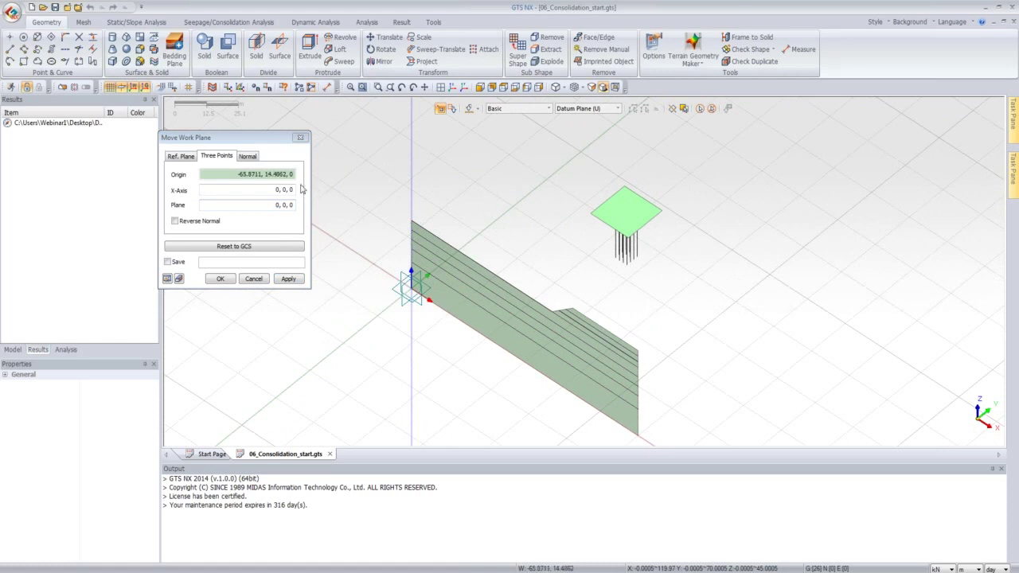
left_click(256, 278)
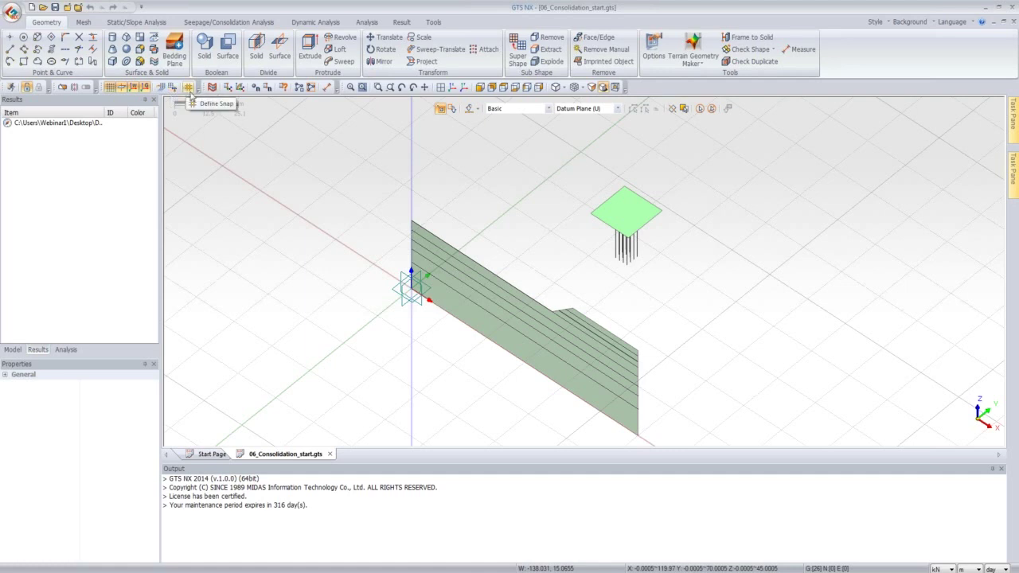
middle_click_drag(313, 189, 342, 175)
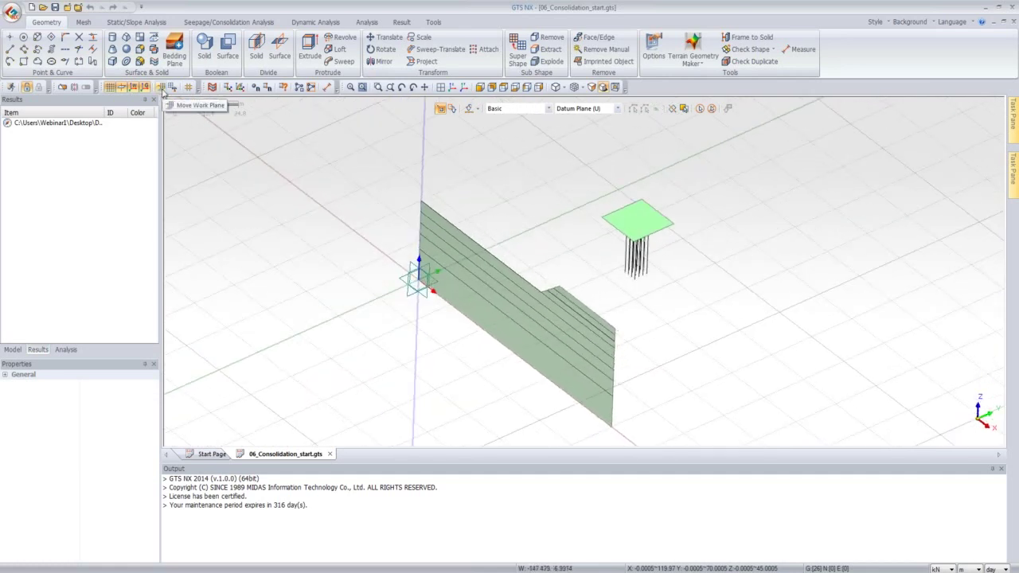
left_click(162, 90)
left_click_drag(141, 113, 303, 179)
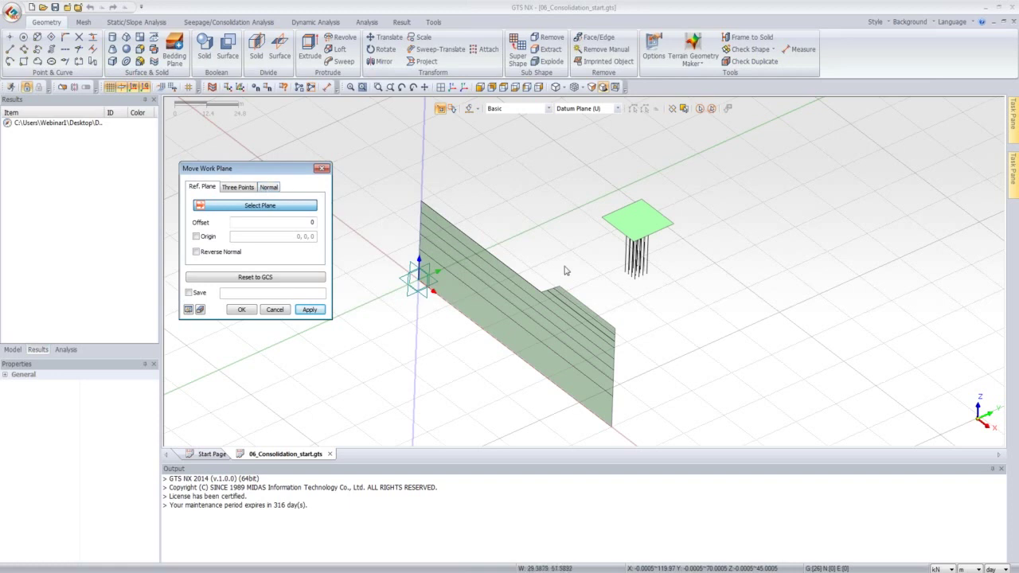
left_click(593, 256)
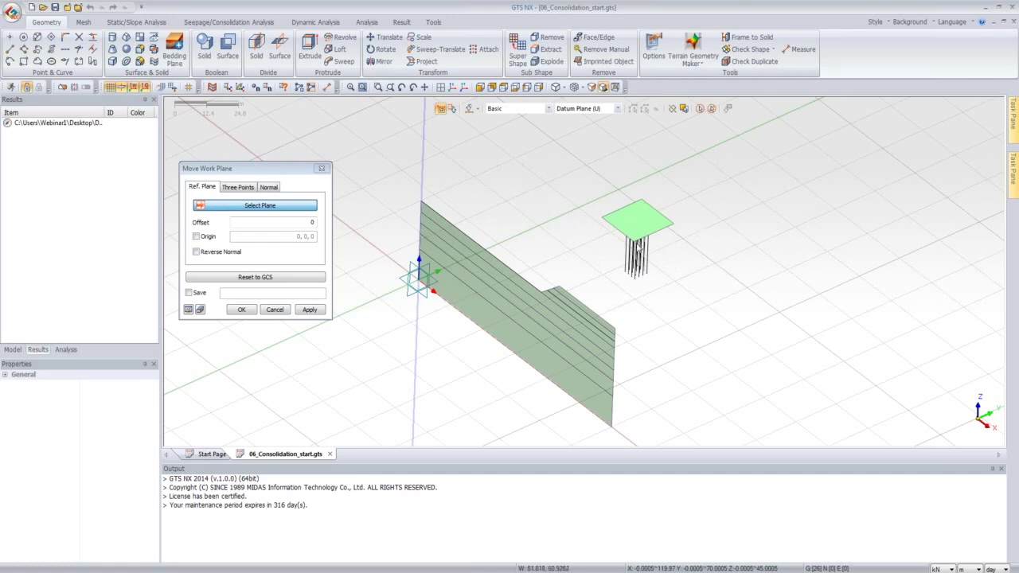
left_click(274, 310)
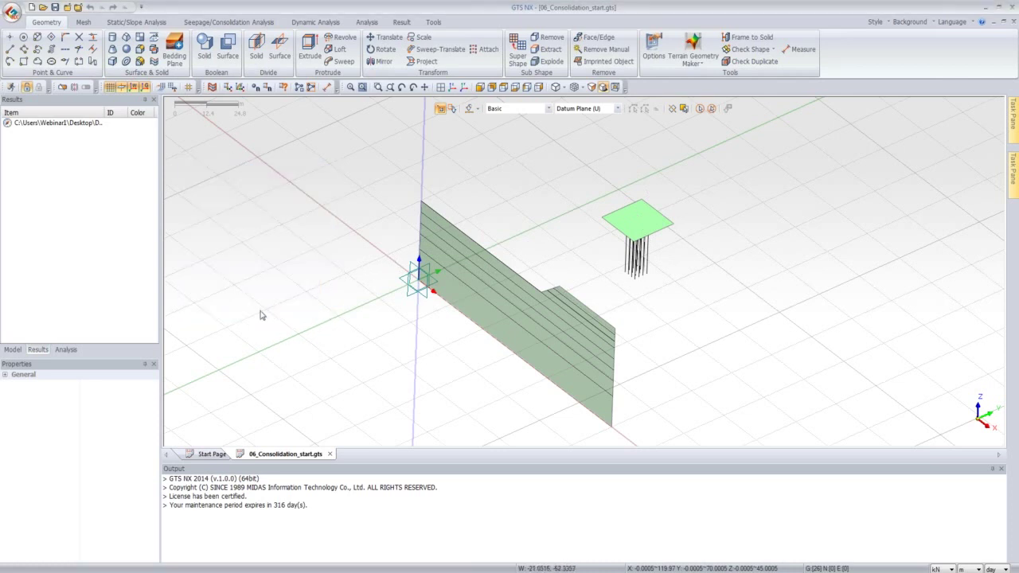
Step: Hide all existing geometry in the model tree so only the work plane and datum remain displayed
left_click(13, 351)
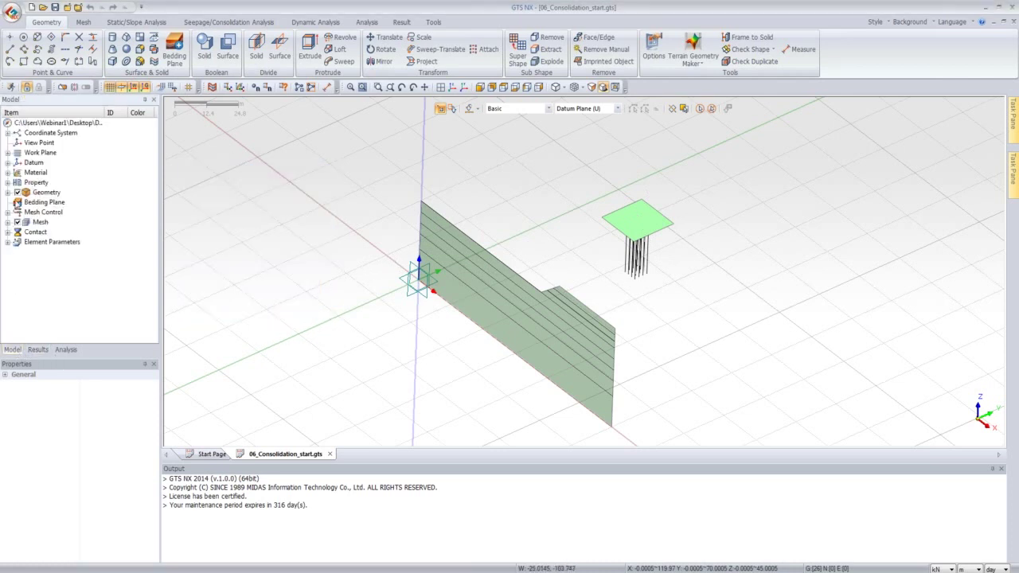
left_click(17, 192)
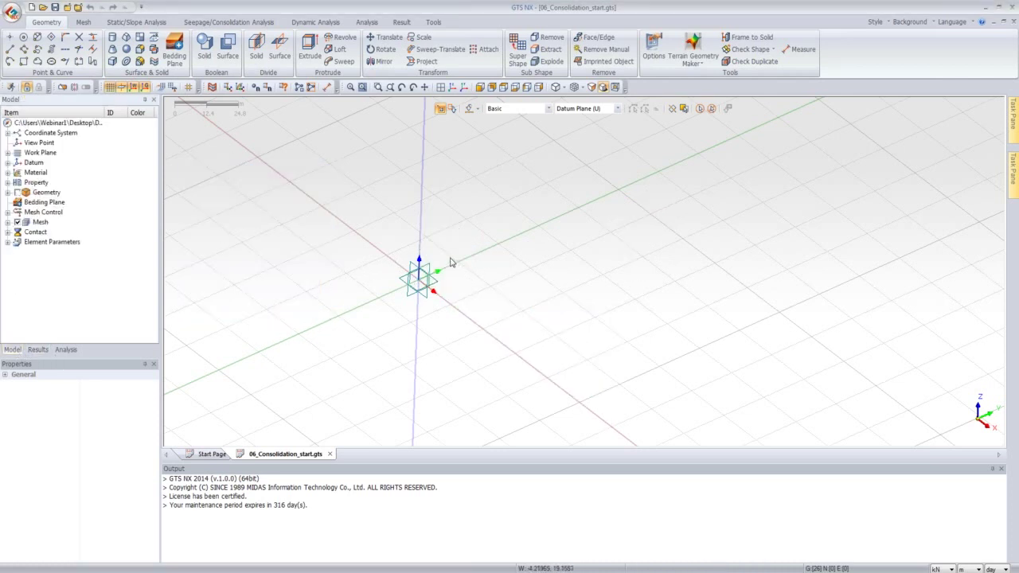
middle_click_drag(452, 263, 438, 243)
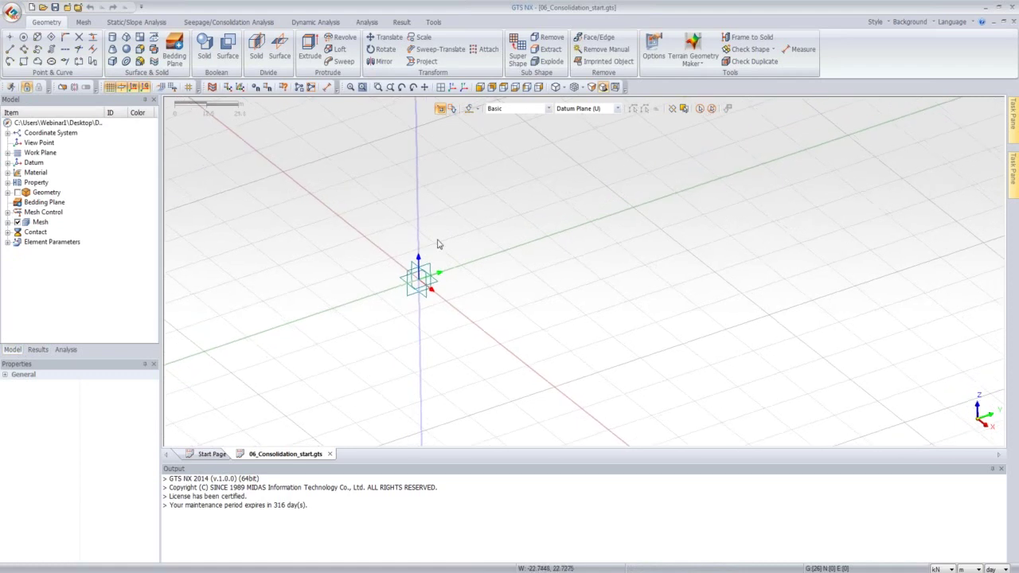
Step: Try a freehand circle by centre and radius on the horizontal work plane, about 11.6 m in radius, and undo it
left_click(23, 36)
left_click(606, 287)
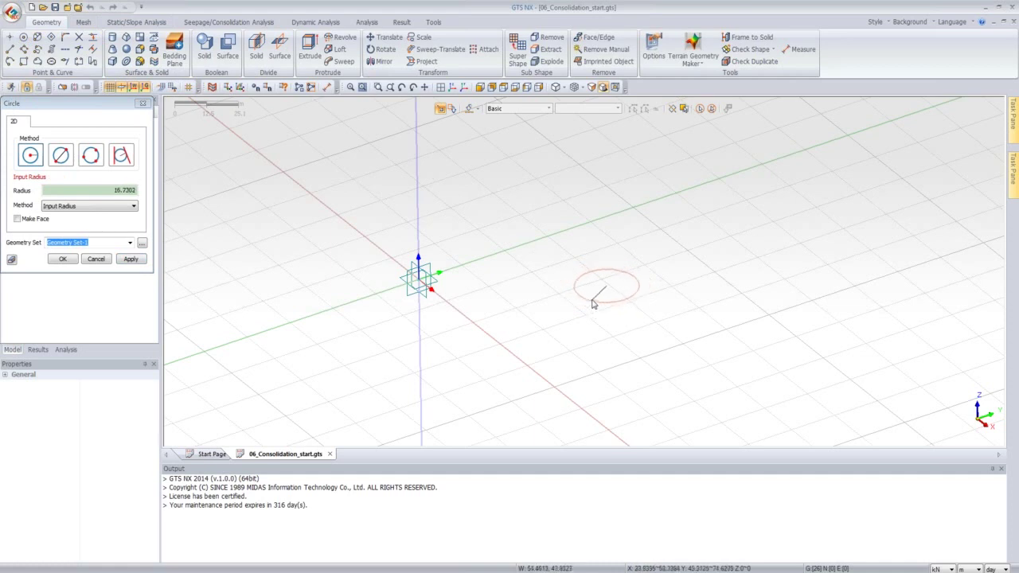
left_click(592, 303)
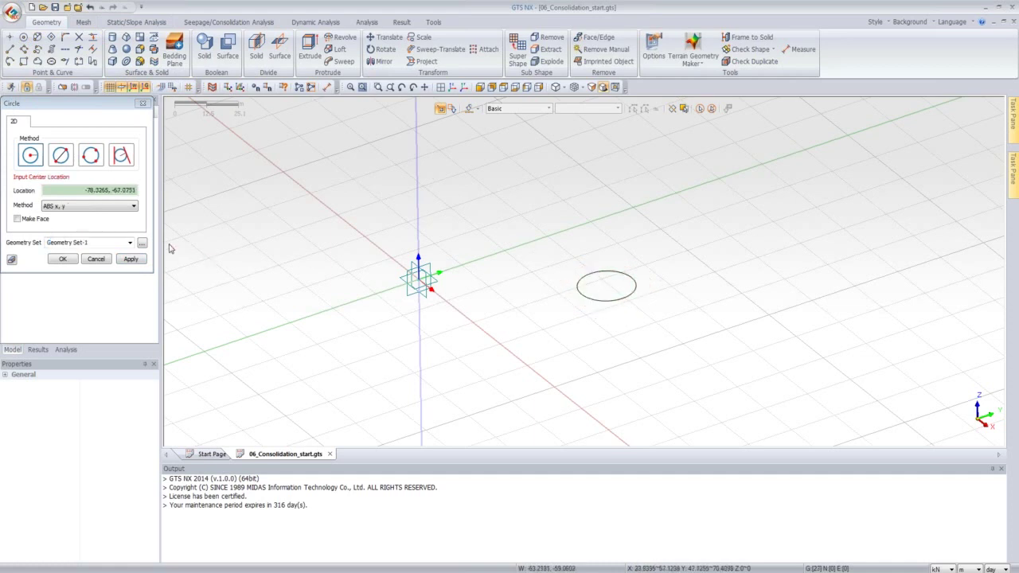
left_click(96, 261)
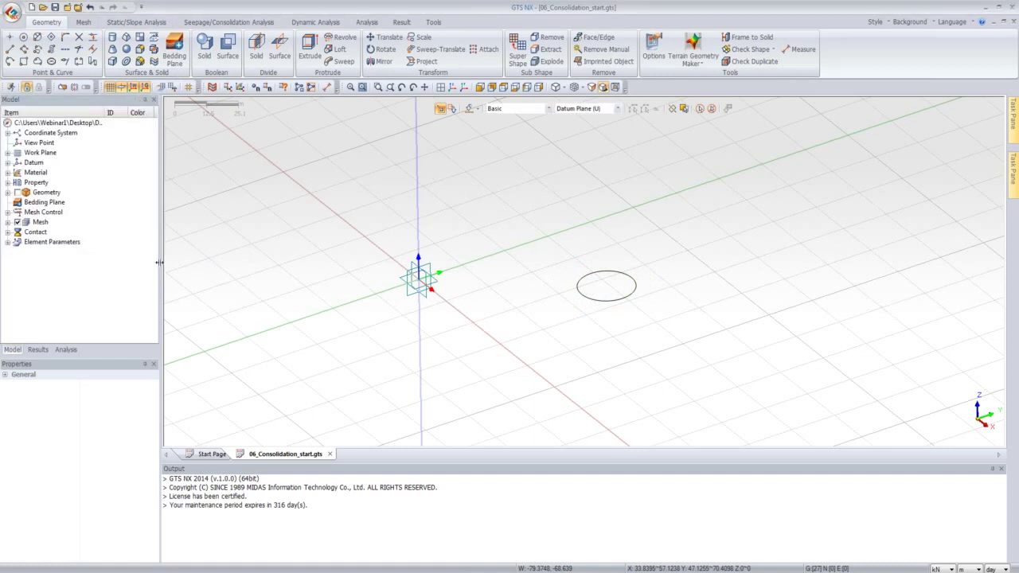
left_click(89, 8)
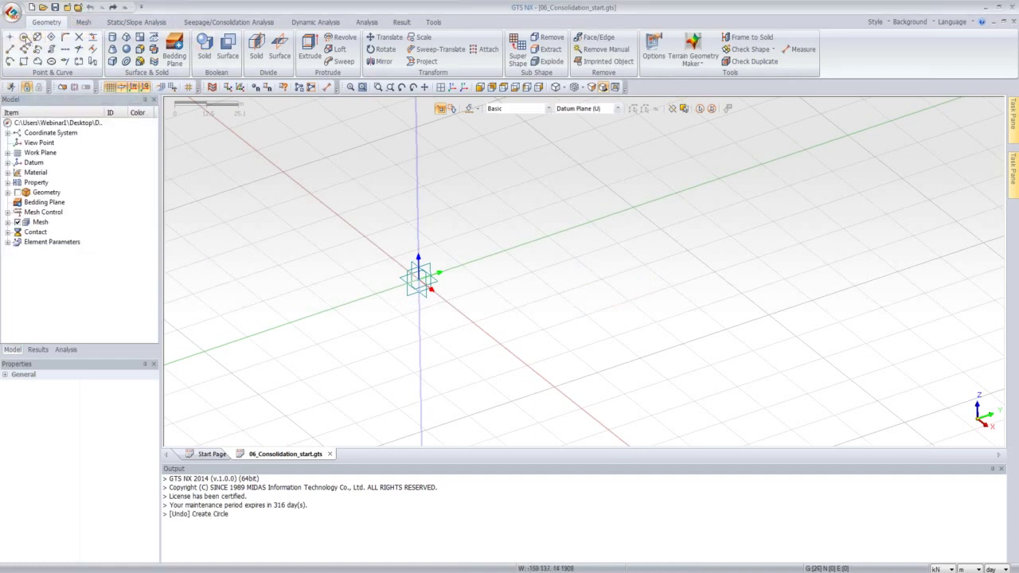
Step: Draw a 15 m diameter circle on the work plane using the two-point diameter method, with its ends at -15,0 and 0,0
left_click(51, 60)
left_click_drag(80, 113, 239, 156)
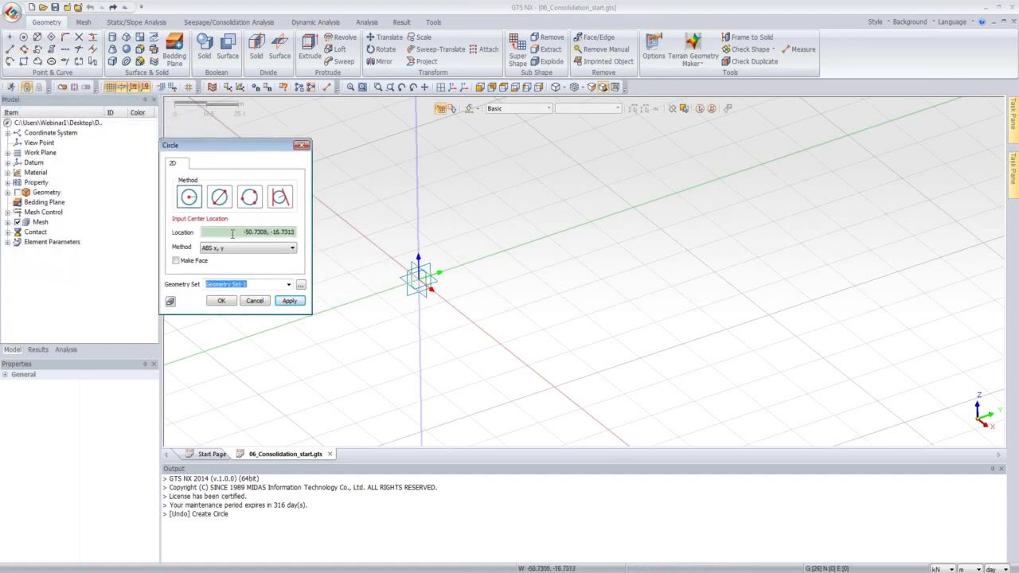
left_click_drag(242, 234, 288, 232)
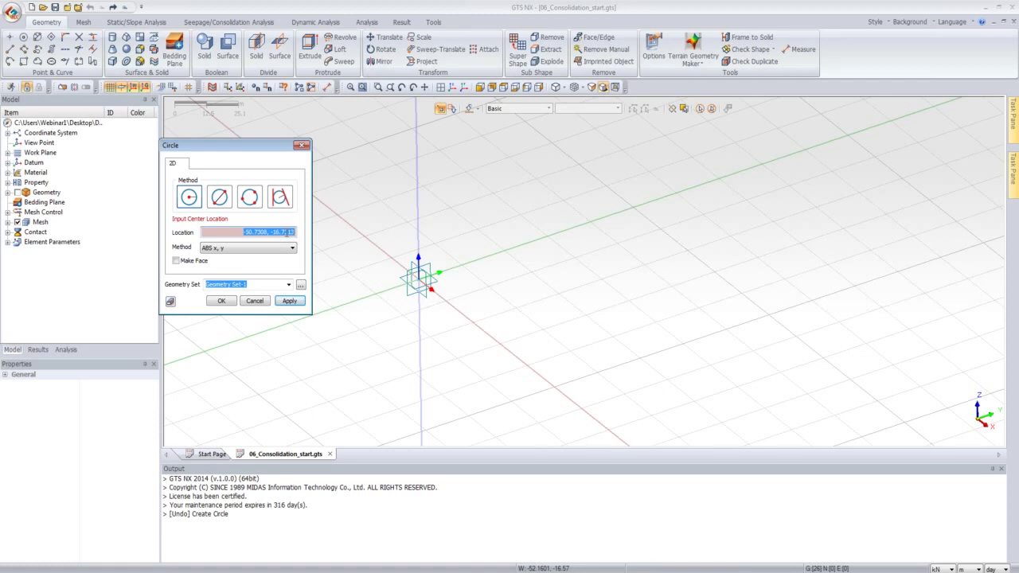
type("0,0")
left_click(220, 200)
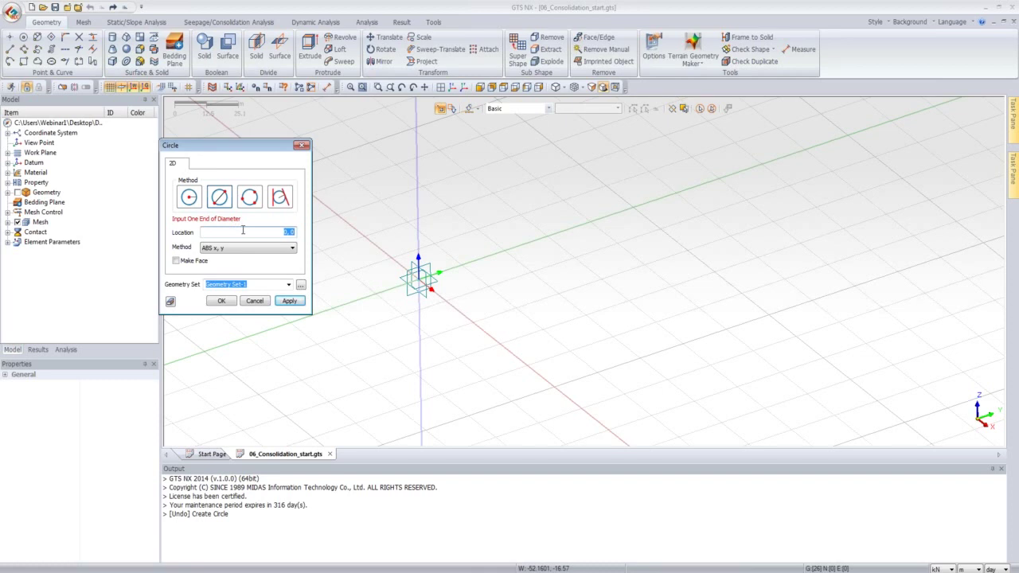
left_click(246, 230)
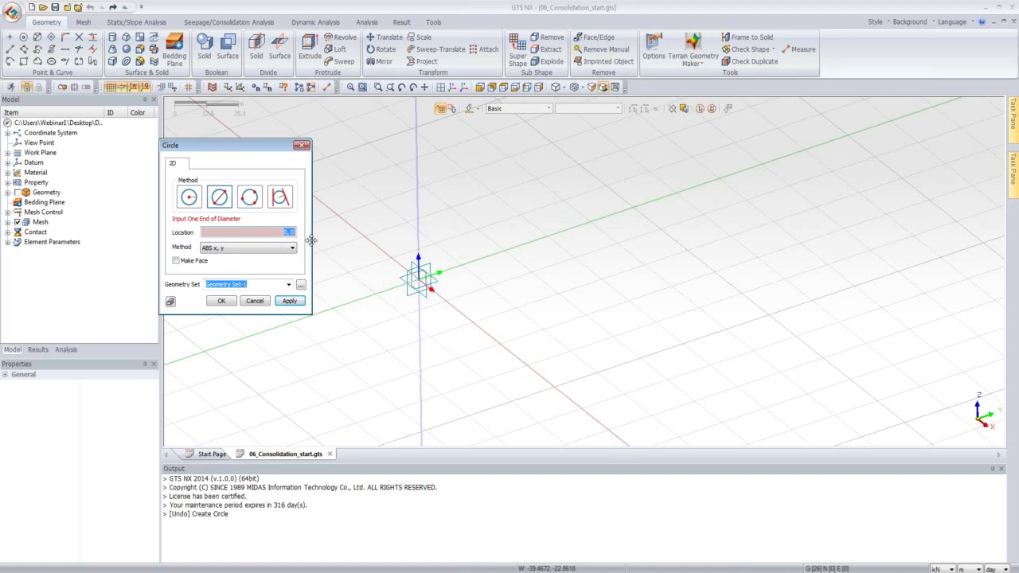
left_click(293, 231)
type("-15,0")
key("Return")
type("15")
key("Return")
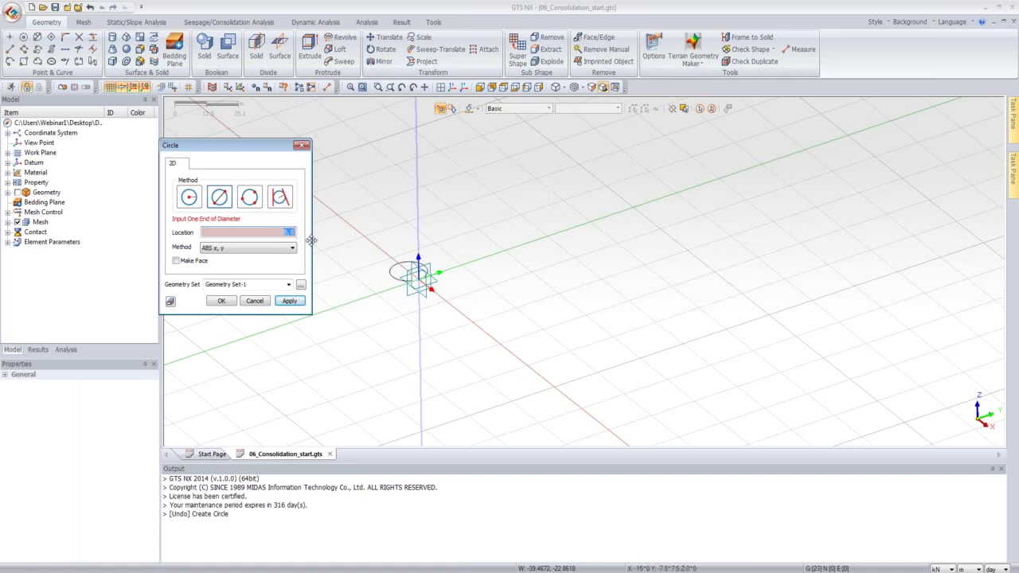
Step: Name the geometry set Tank in the Circle command and finish the command
mouse_move(406, 289)
middle_mouse_down()
mouse_move(447, 301)
mouse_move(428, 292)
mouse_move(399, 303)
middle_mouse_up()
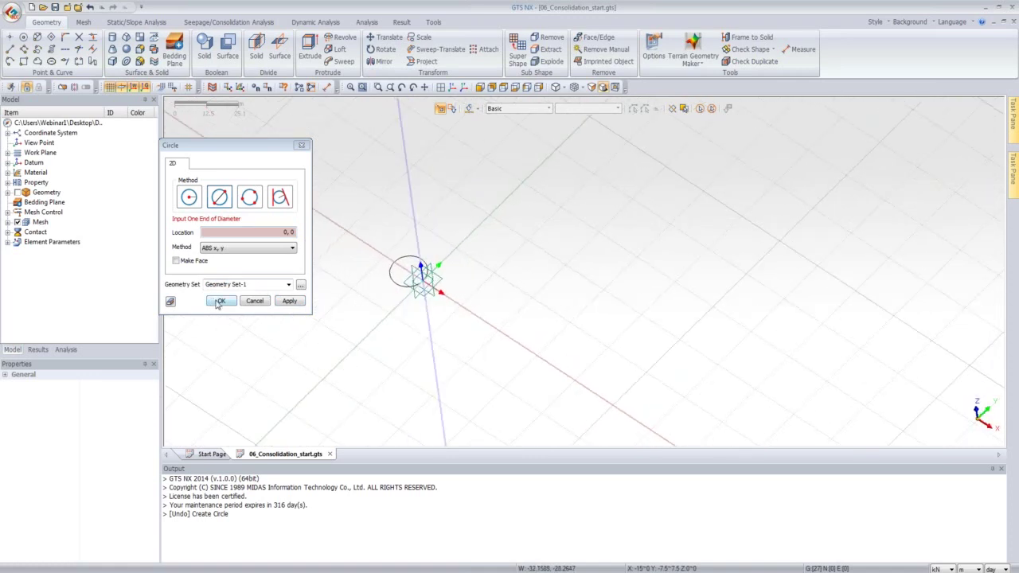
left_click(249, 285)
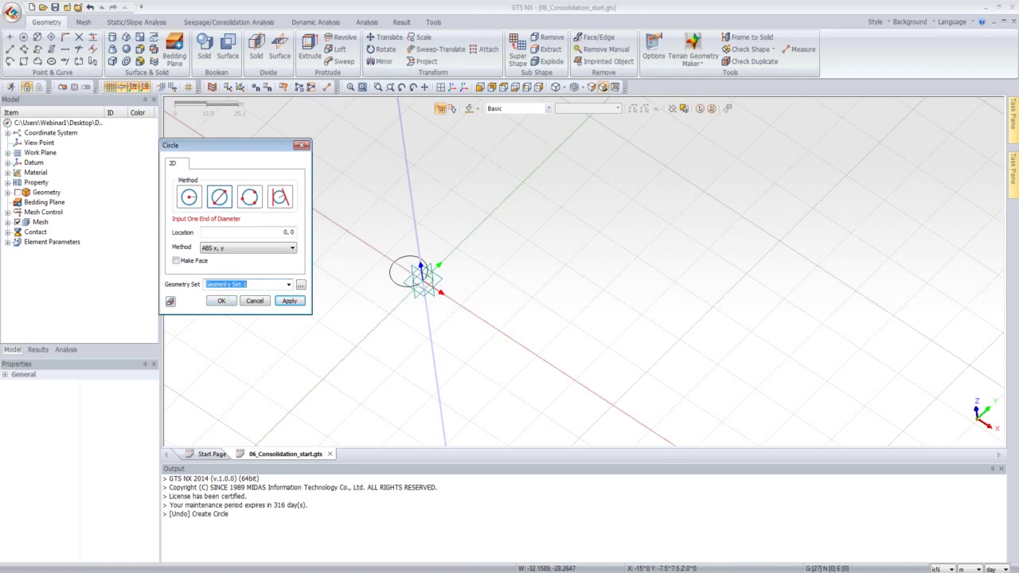
type("Tank")
left_click(216, 301)
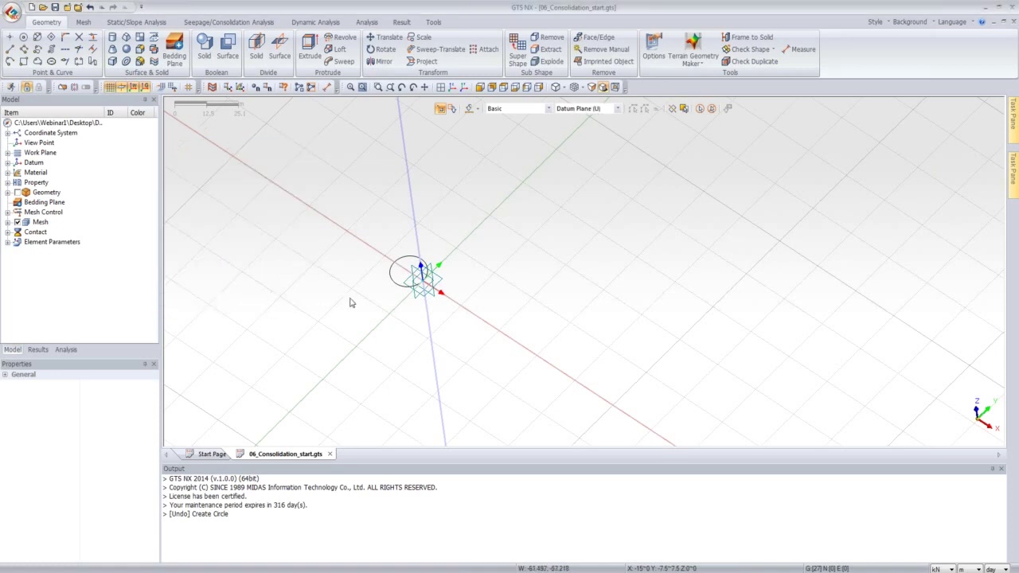
mouse_move(350, 303)
middle_mouse_down()
mouse_move(369, 289)
mouse_move(353, 294)
middle_mouse_up()
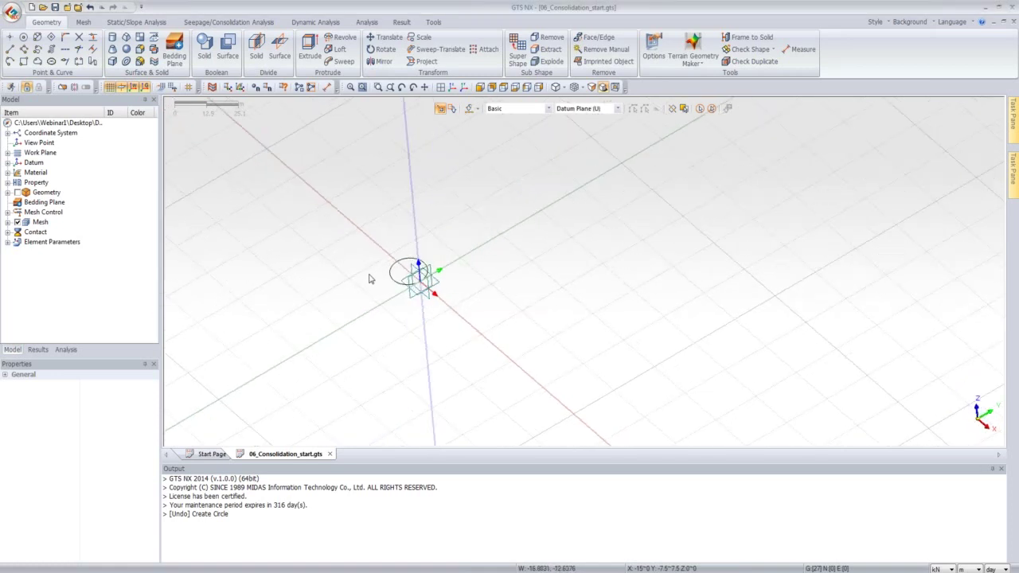
Step: Try the Translate command on the circle with the X axis as direction, leaving it without applying
left_click(385, 37)
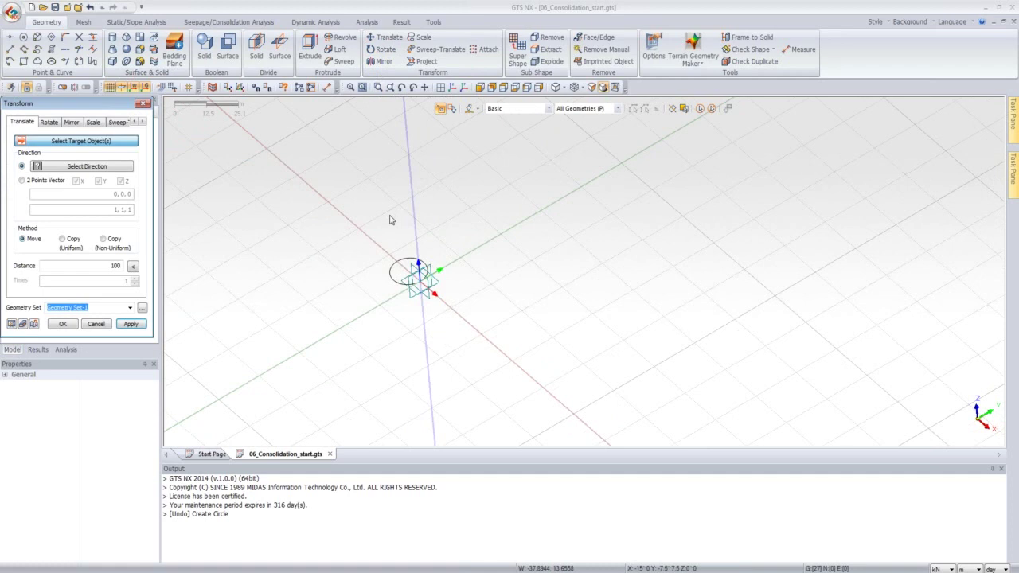
left_click(402, 271)
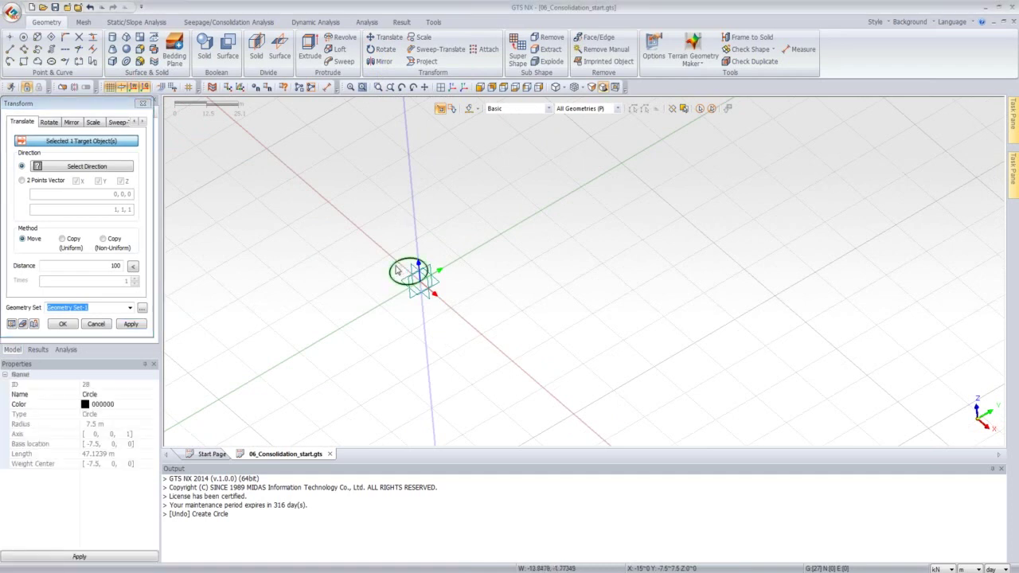
left_click(117, 166)
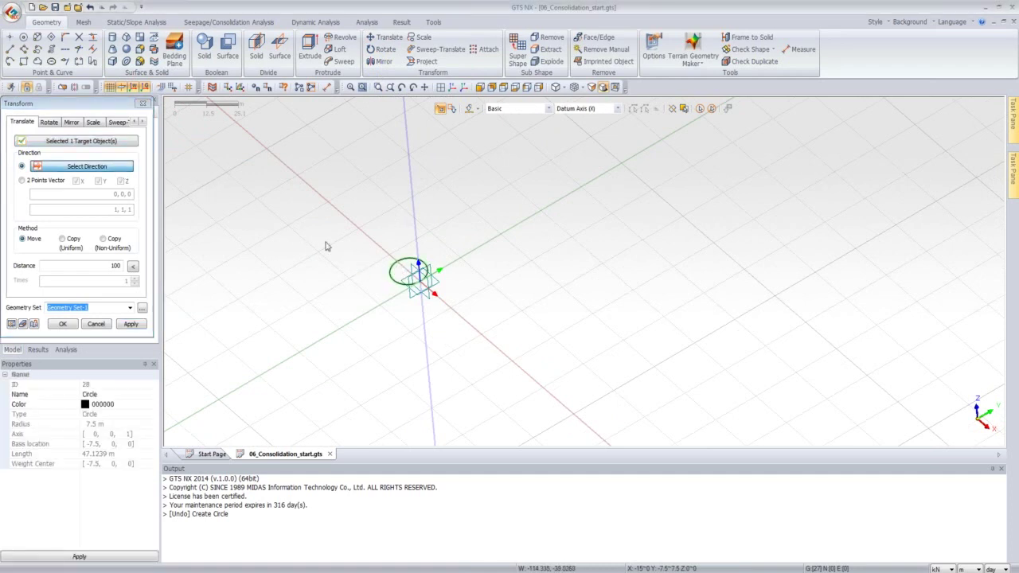
left_click(456, 317)
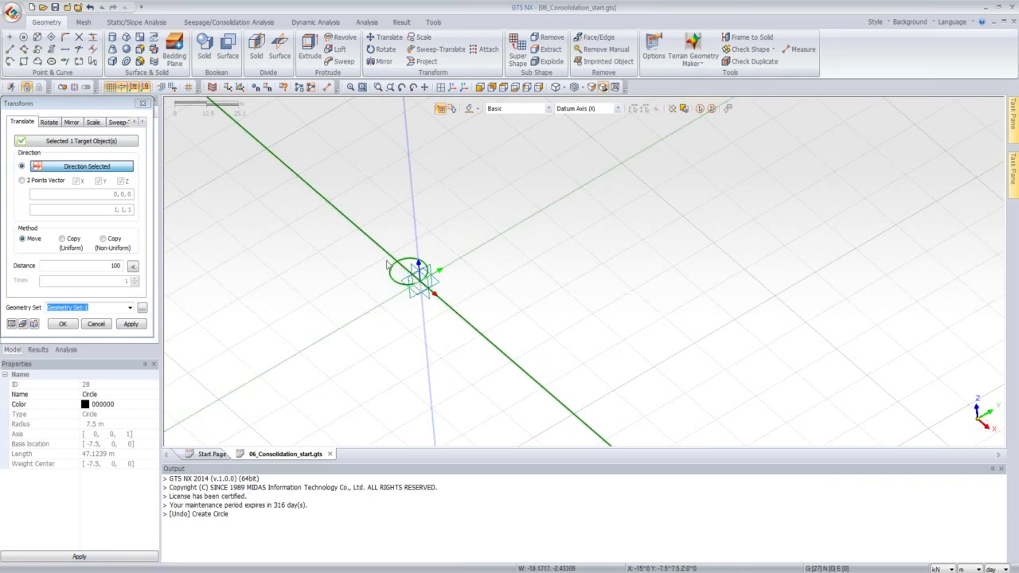
left_click(100, 325)
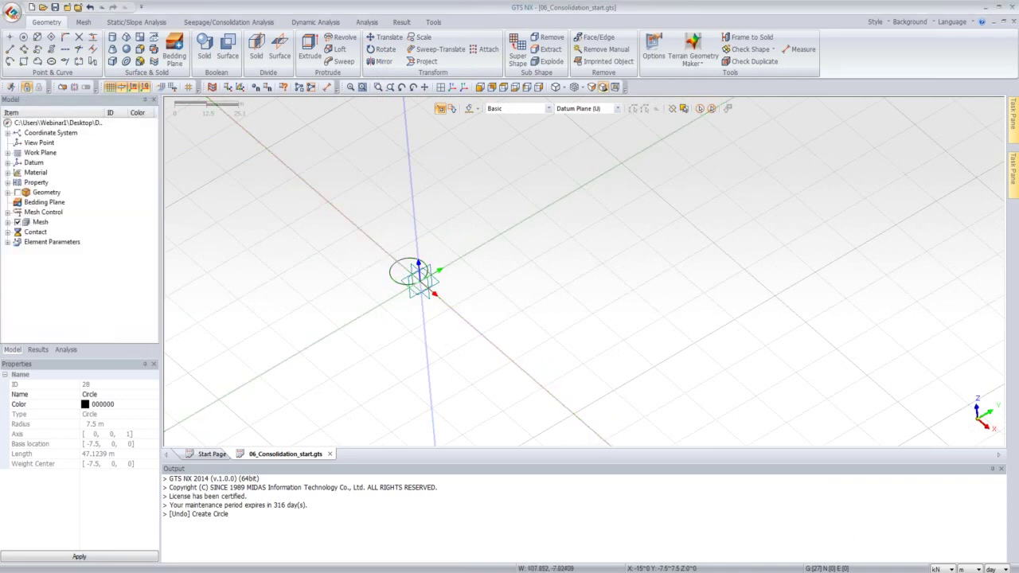
Step: Check the work plane's grid definition settings without applying changes, and undo the two-point diameter circle
middle_click_drag(485, 343, 422, 296)
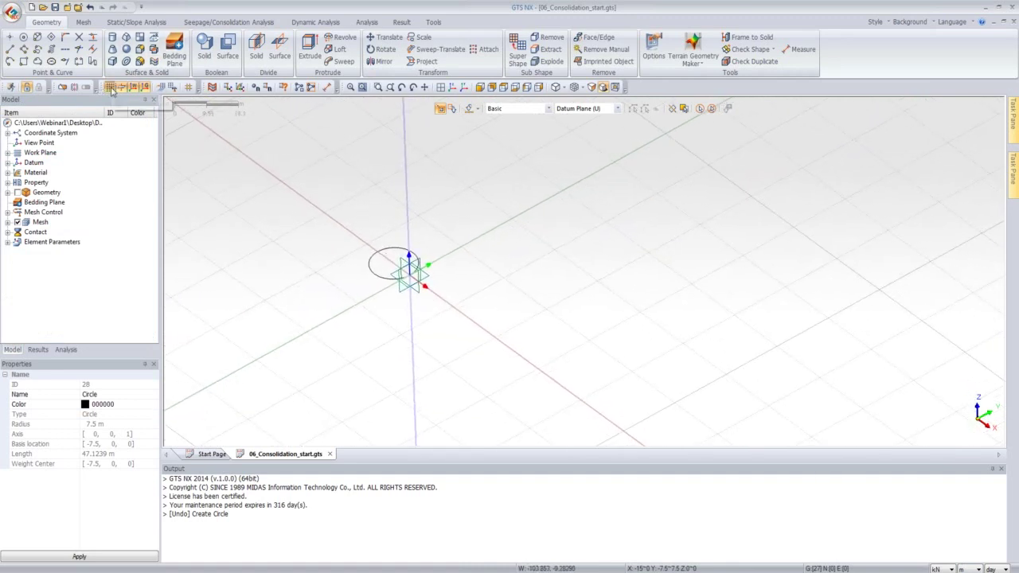
left_click(172, 87)
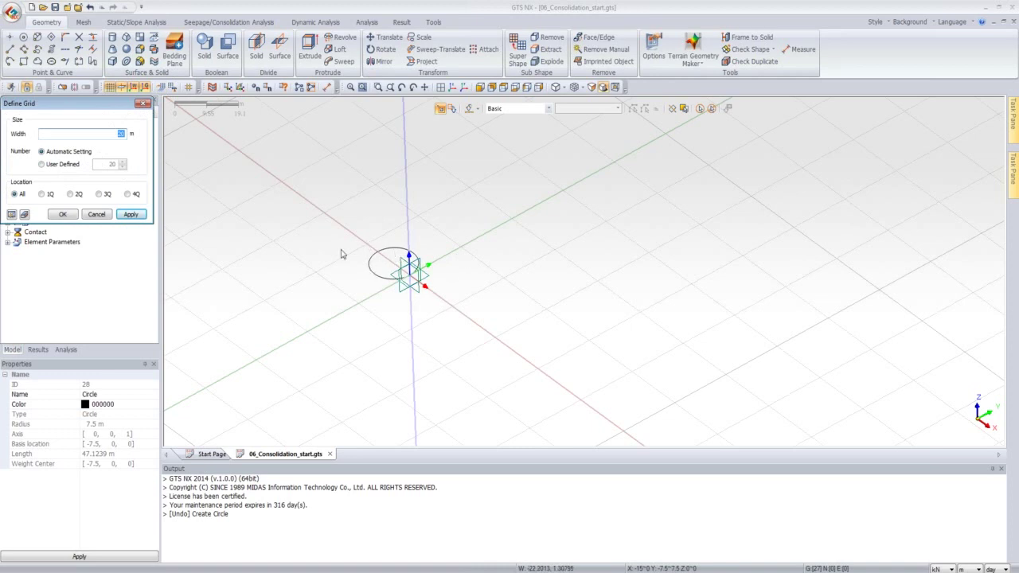
left_click(96, 214)
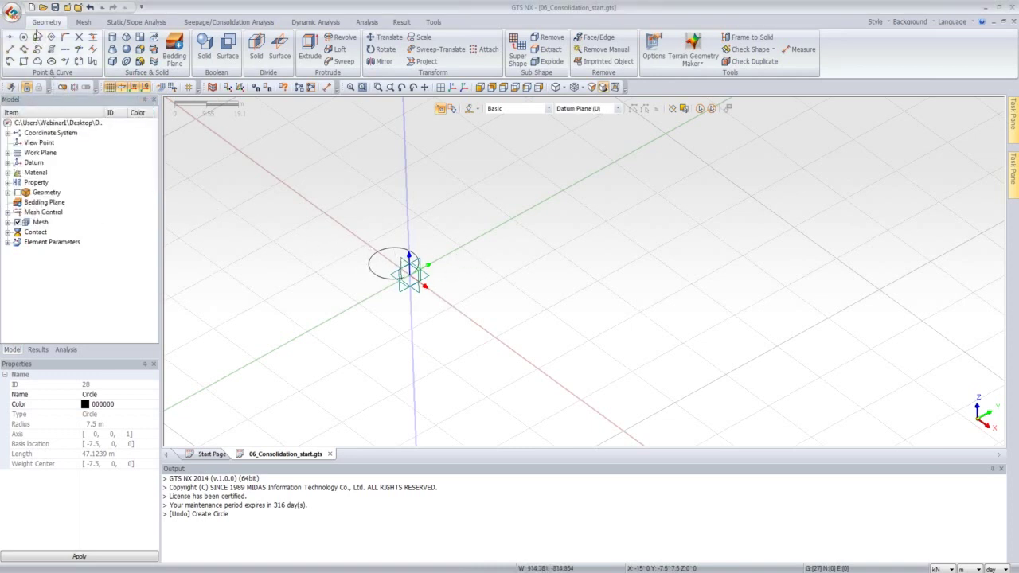
left_click(90, 8)
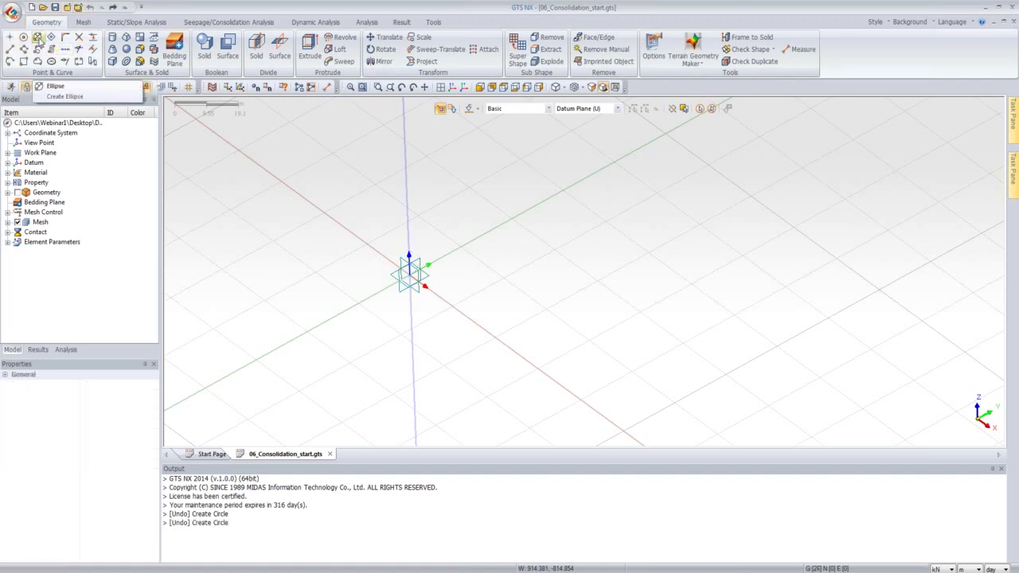
Step: Try a circle of radius 15 m centred on the origin using the centre-and-radius method, and undo it
left_click(24, 36)
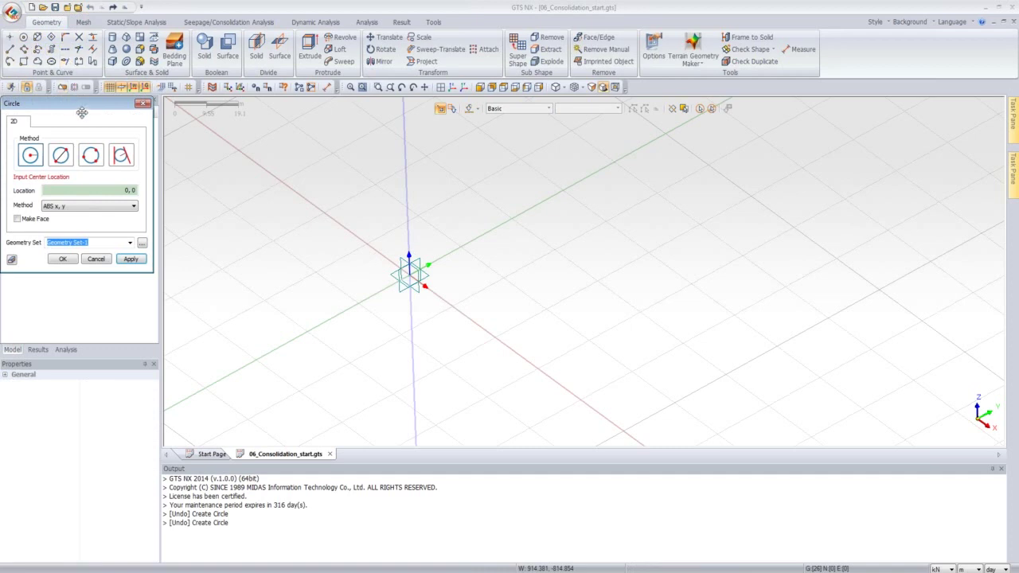
left_click_drag(86, 113, 293, 184)
left_click(264, 229)
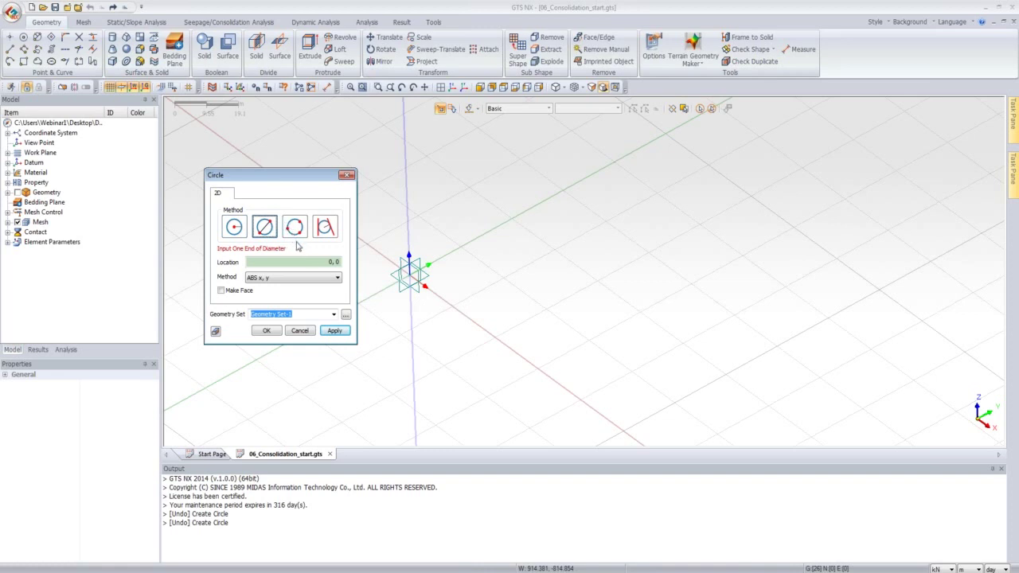
left_click(234, 228)
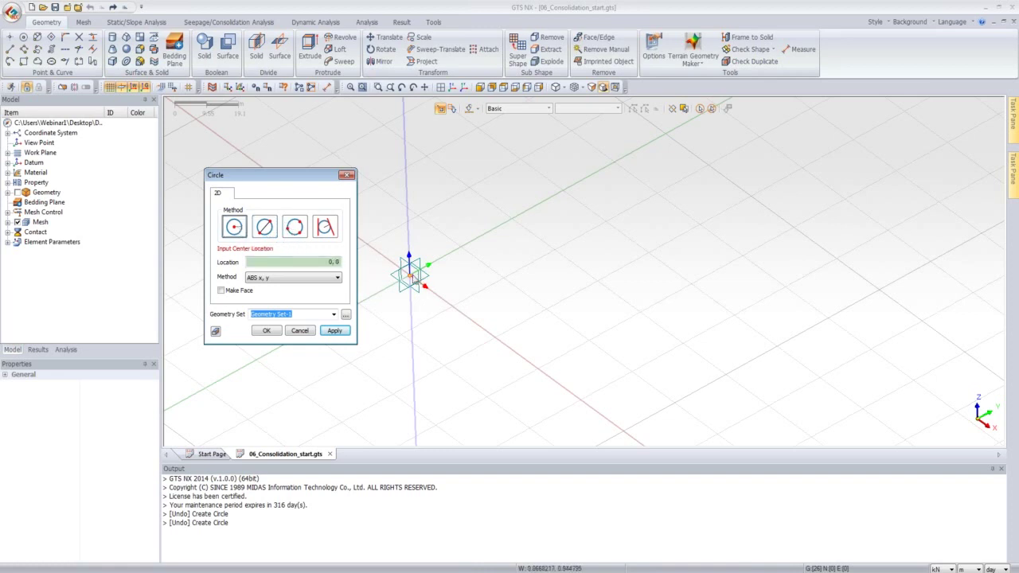
left_click(411, 277)
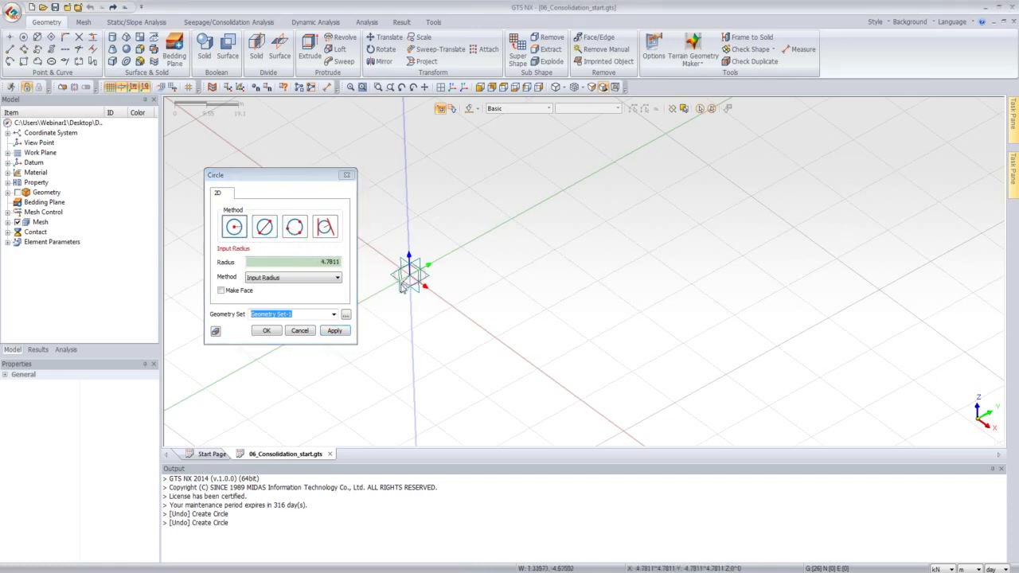
left_click(341, 262)
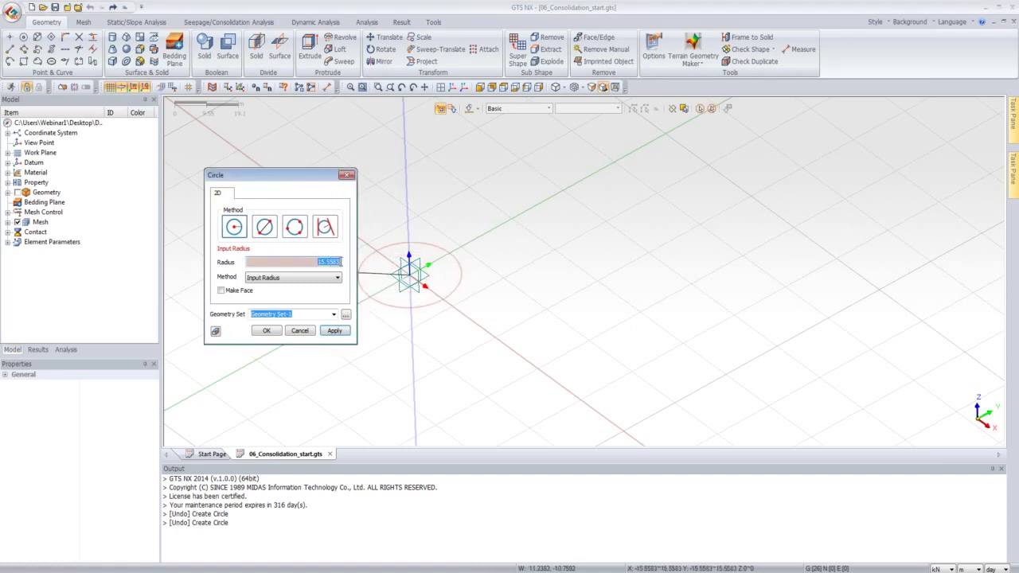
type("15")
left_click(268, 331)
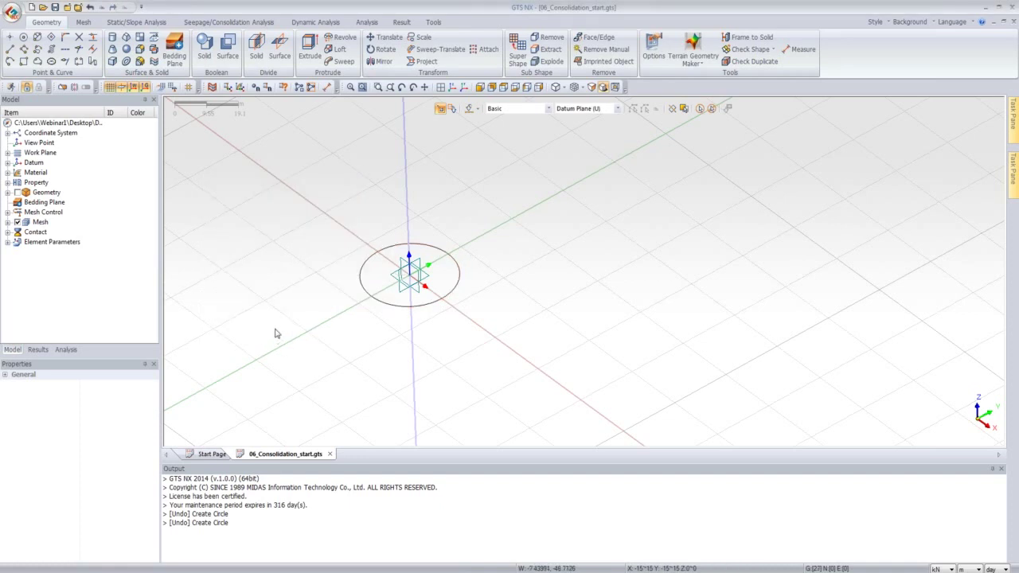
mouse_move(384, 311)
middle_mouse_down()
mouse_move(409, 323)
mouse_move(389, 313)
middle_mouse_up()
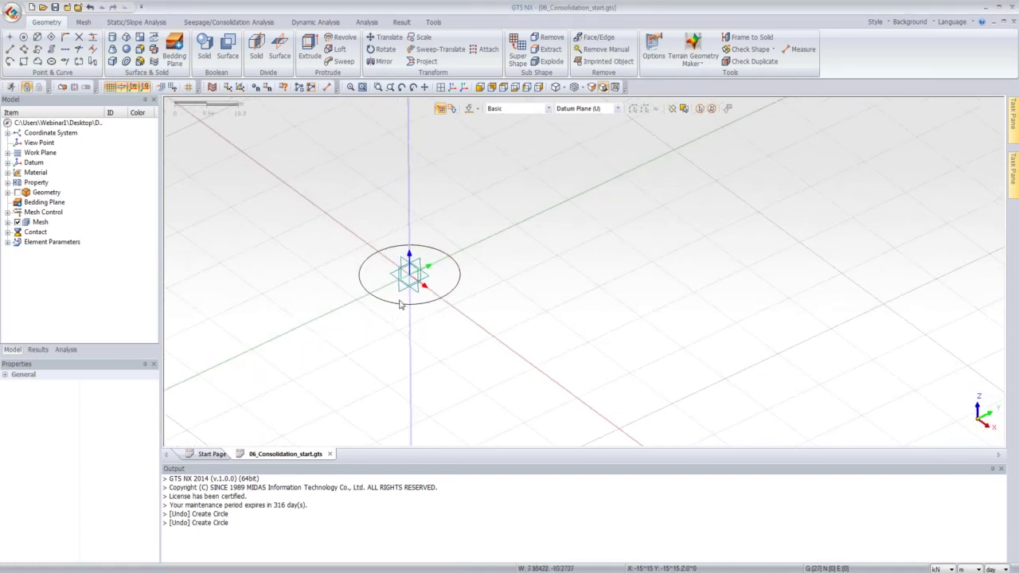
left_click(90, 8)
Step: Draw a circle of radius 30 m centred on the origin of the horizontal work plane
left_click(23, 37)
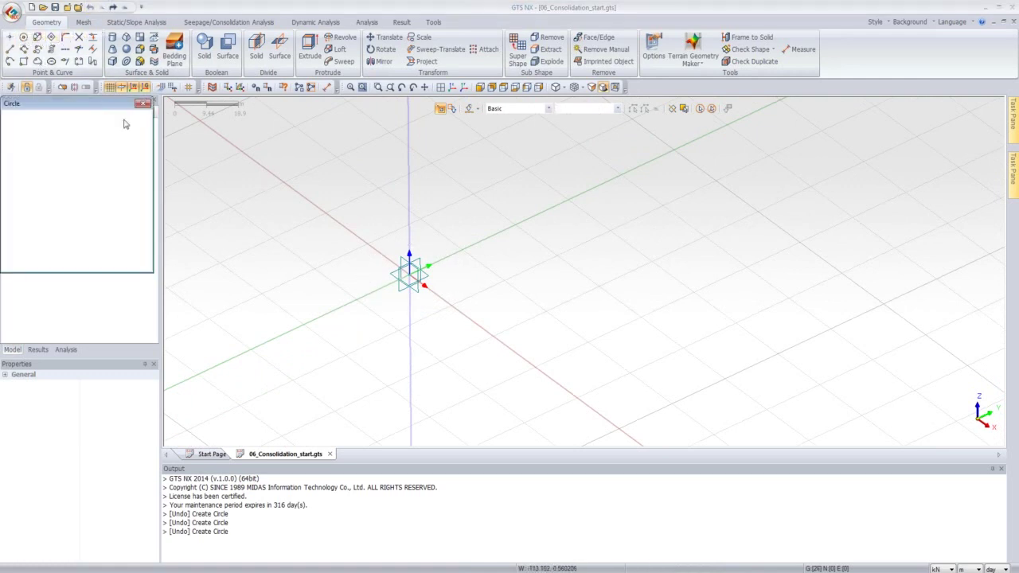
left_click(408, 273)
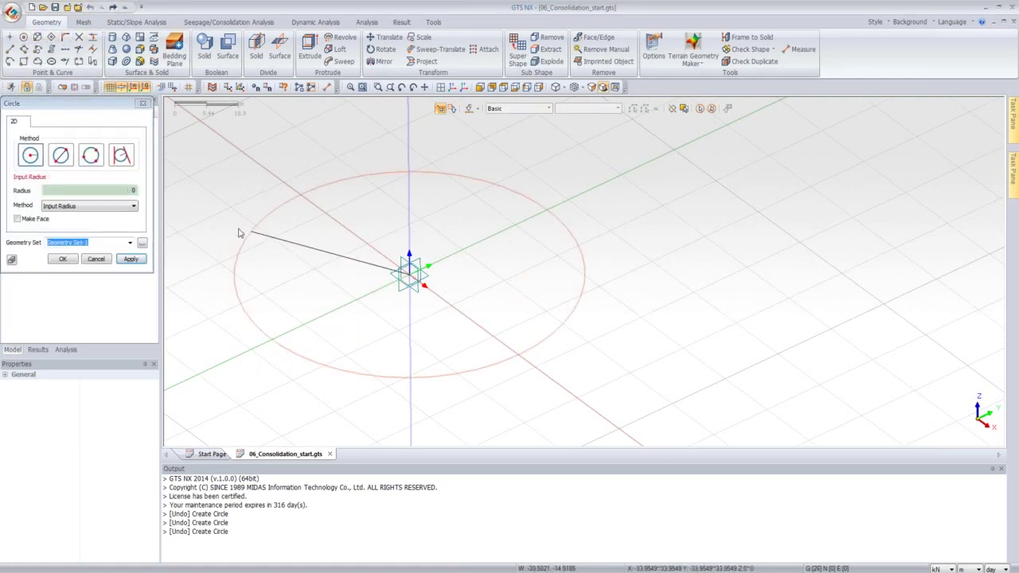
double_click(113, 189)
type("30")
key("Return")
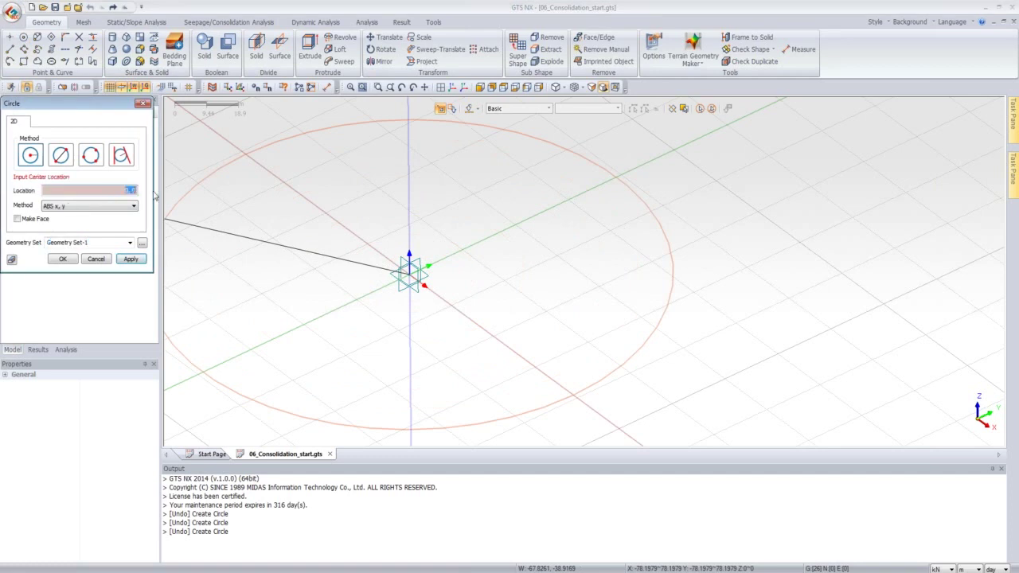
Step: Try Tank Shape as the circle's geometry set name and leave the Circle command
left_click(89, 243)
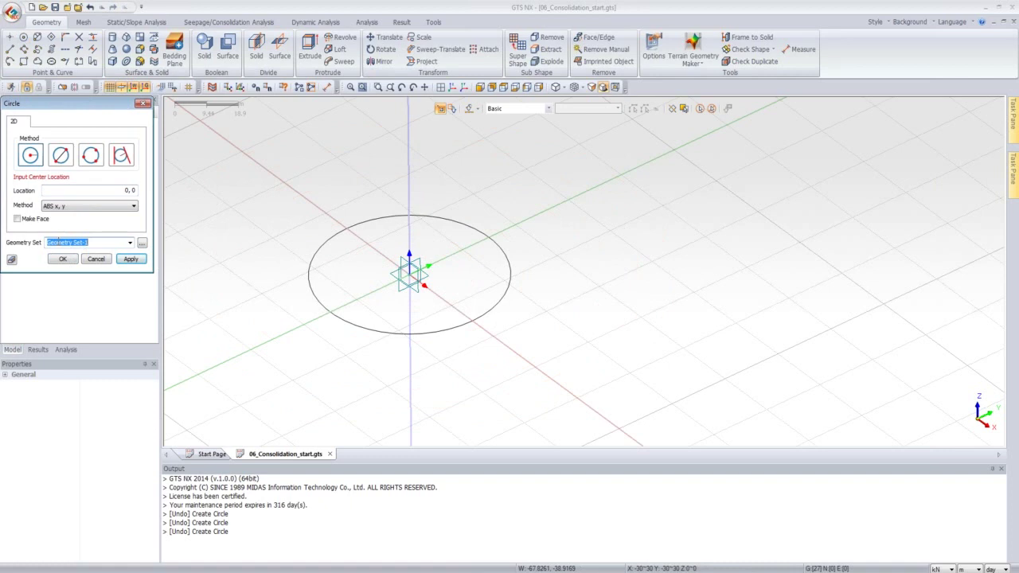
type("Tank Shape")
left_click(63, 259)
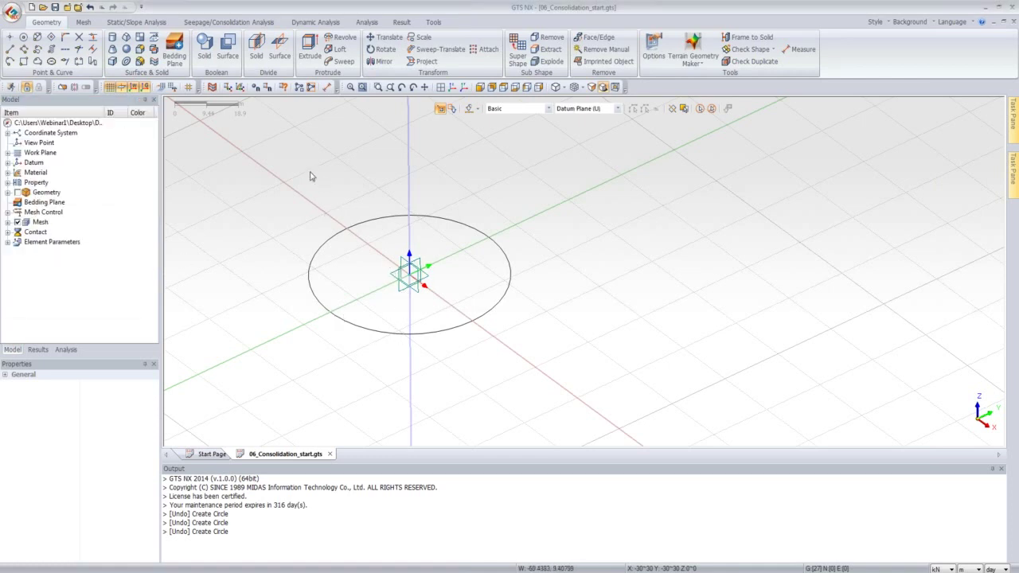
Step: Make a face from the 30 m radius circle edge with a tolerance of 0.0001 m, previewing it before creating it
middle_click_drag(363, 253, 366, 249)
scroll(366, 249, "down", 3)
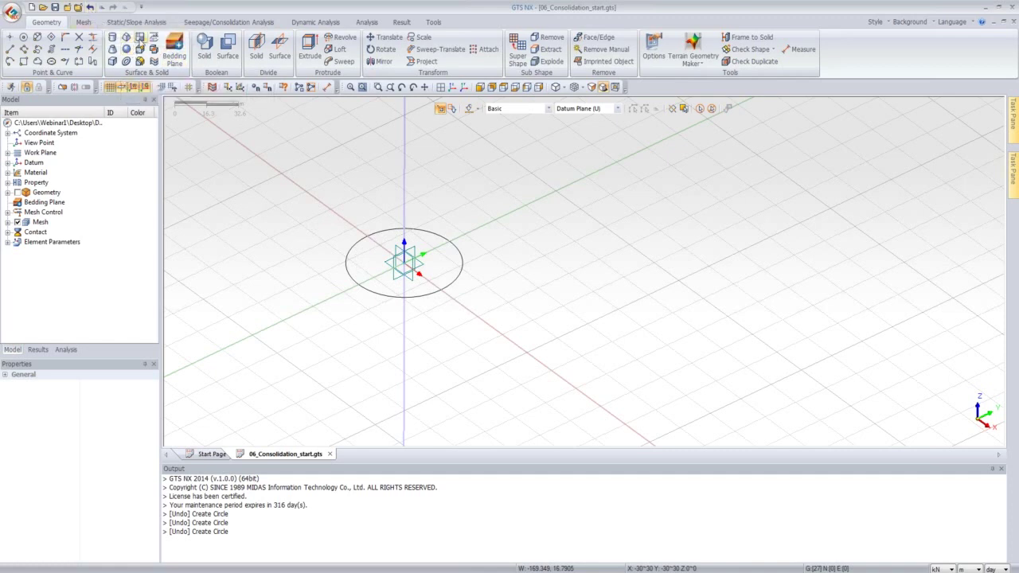
left_click(139, 38)
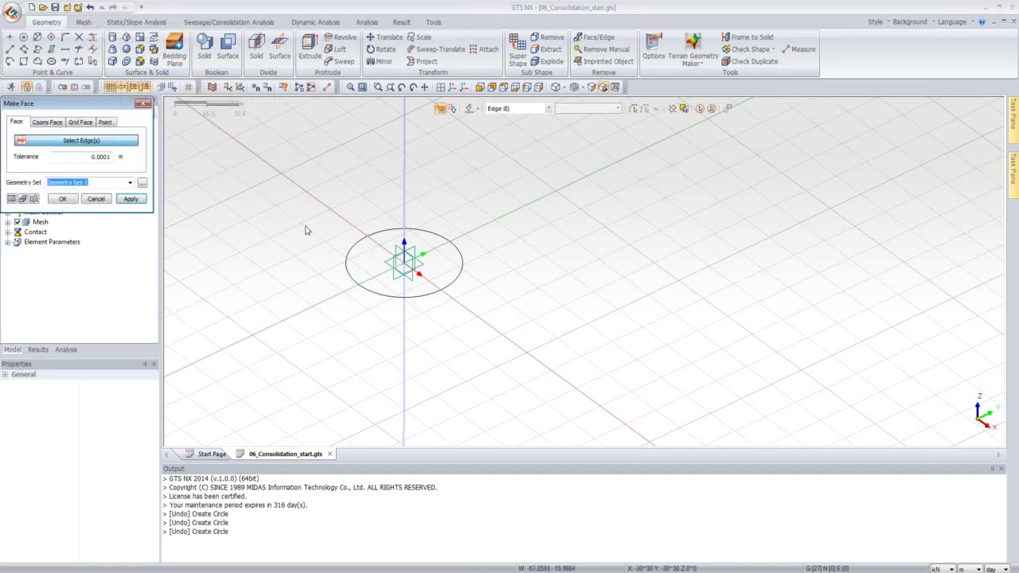
left_click(142, 104)
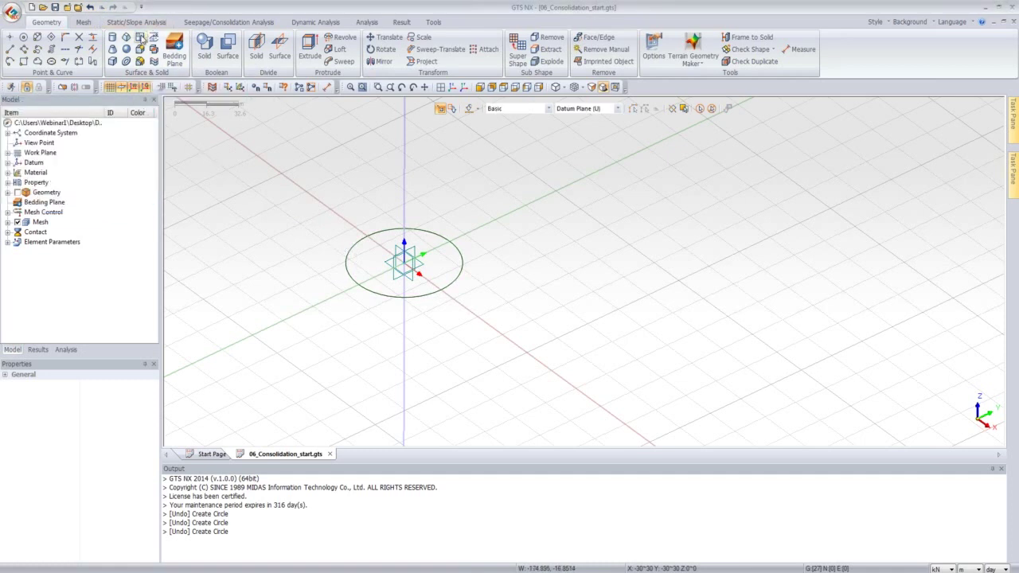
left_click(141, 38)
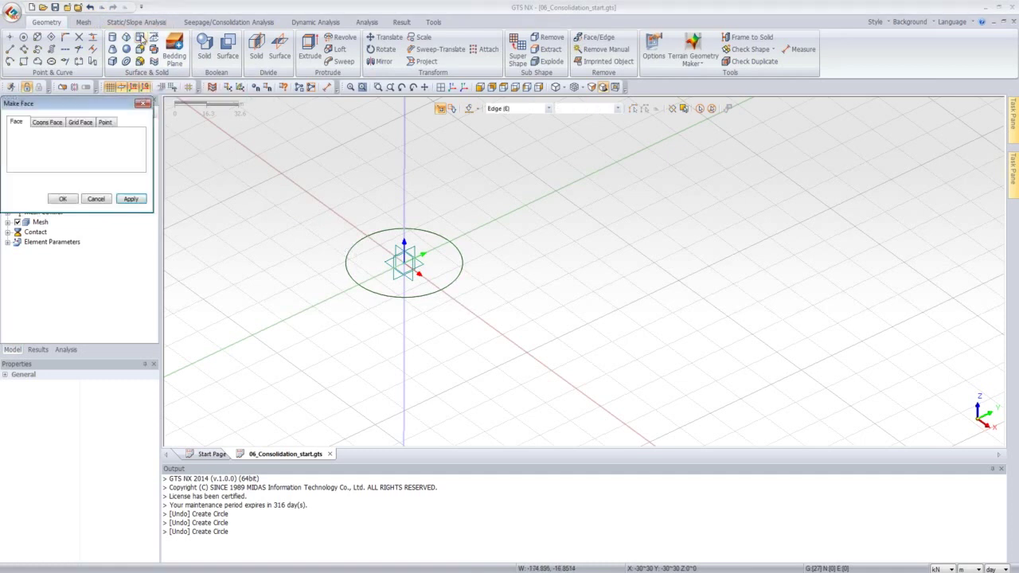
left_click_drag(117, 101, 165, 113)
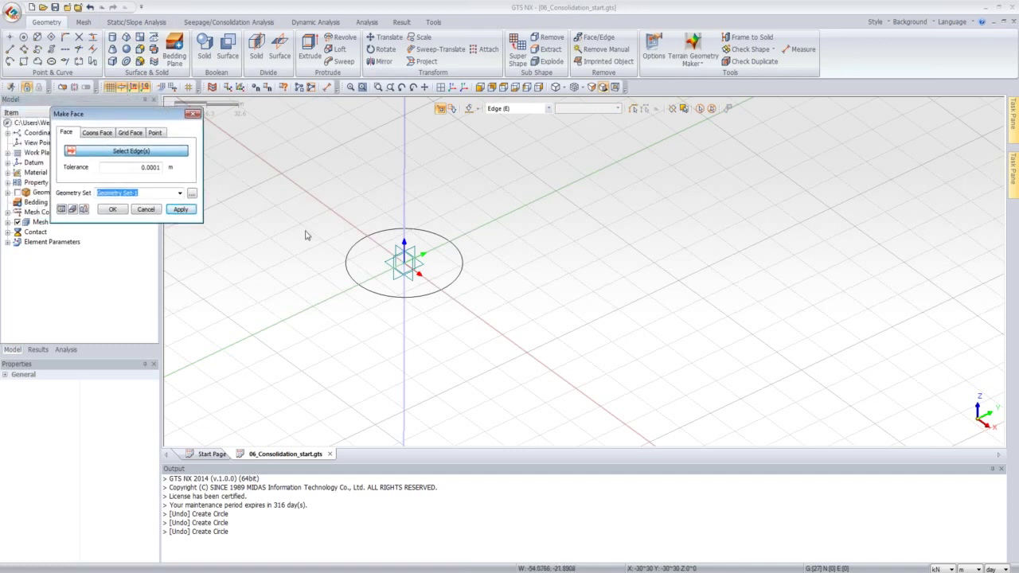
left_click(346, 262)
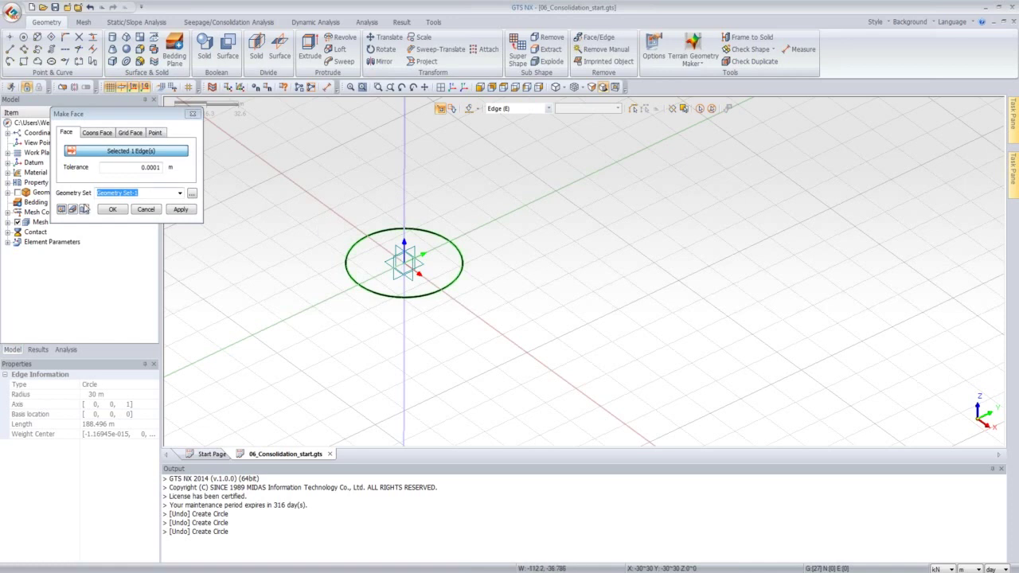
left_click(61, 209)
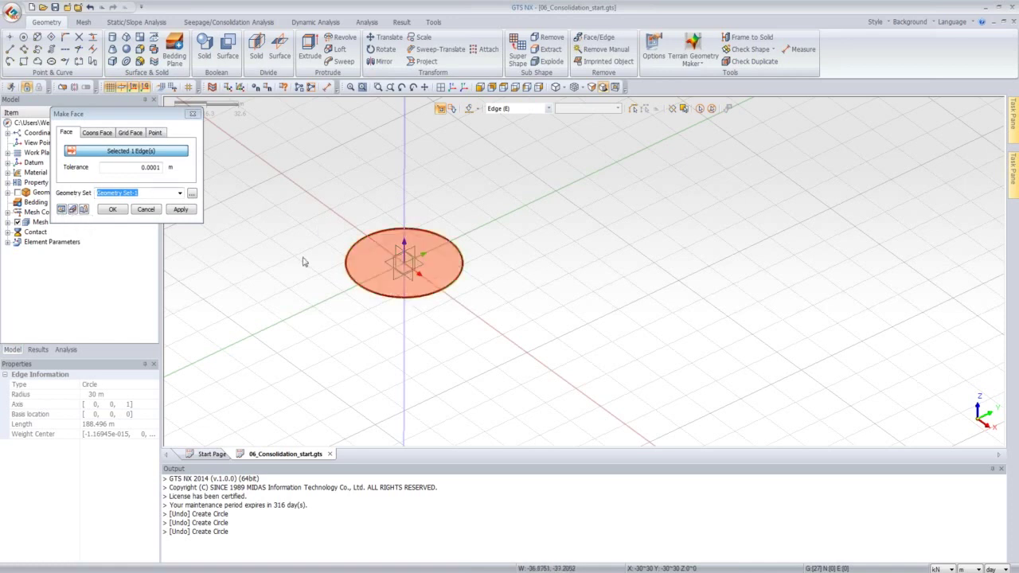
left_click(112, 209)
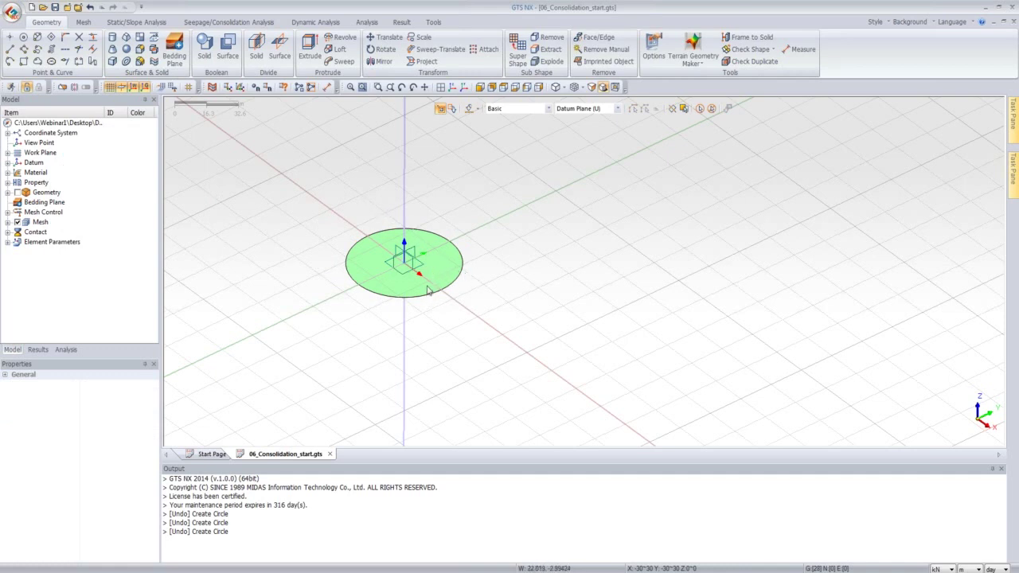
left_click(453, 88)
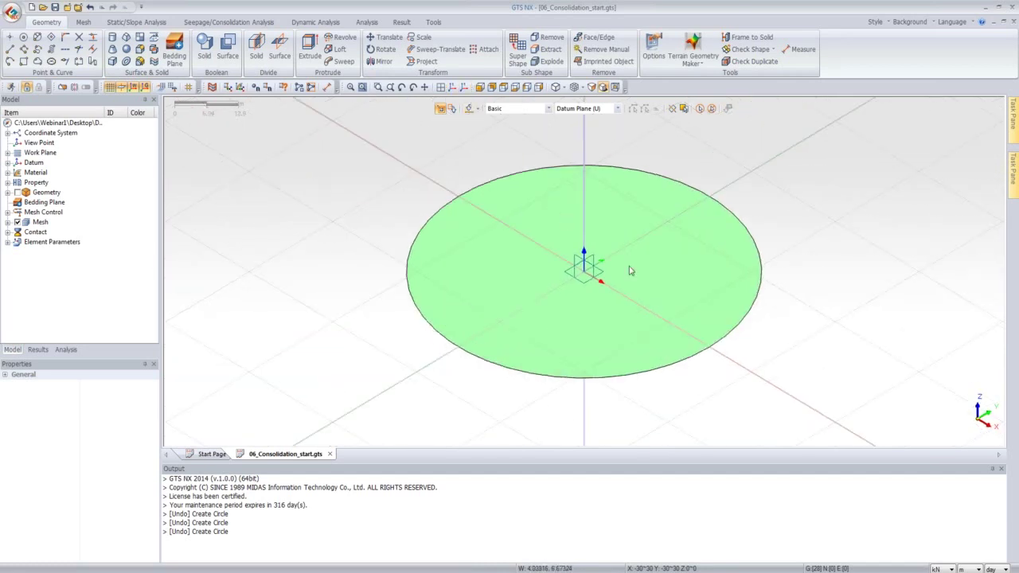
scroll(639, 278, "down", 2)
scroll(639, 278, "down", 3)
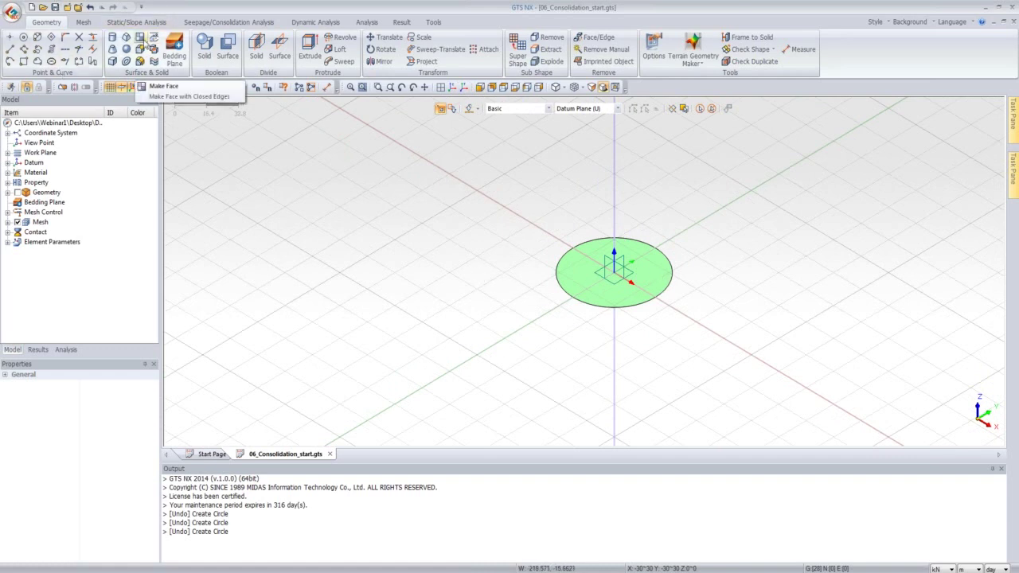
left_click(139, 39)
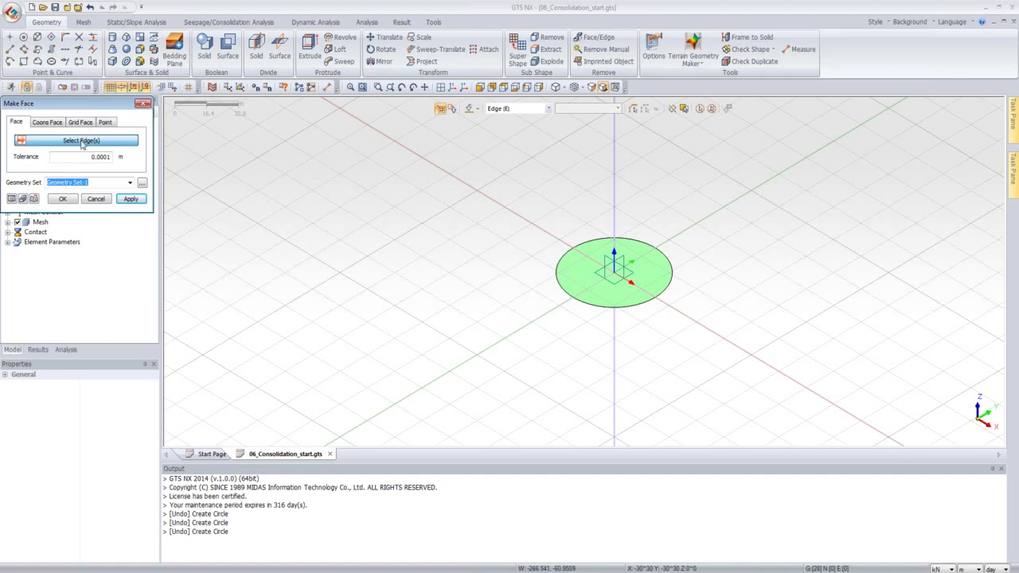
left_click(143, 105)
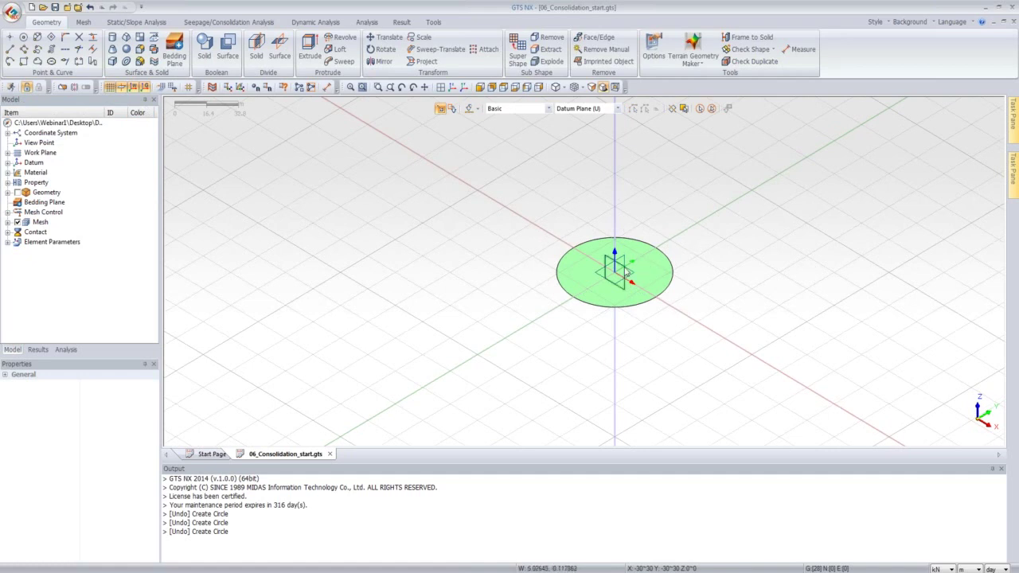
scroll(660, 225, "up", 3)
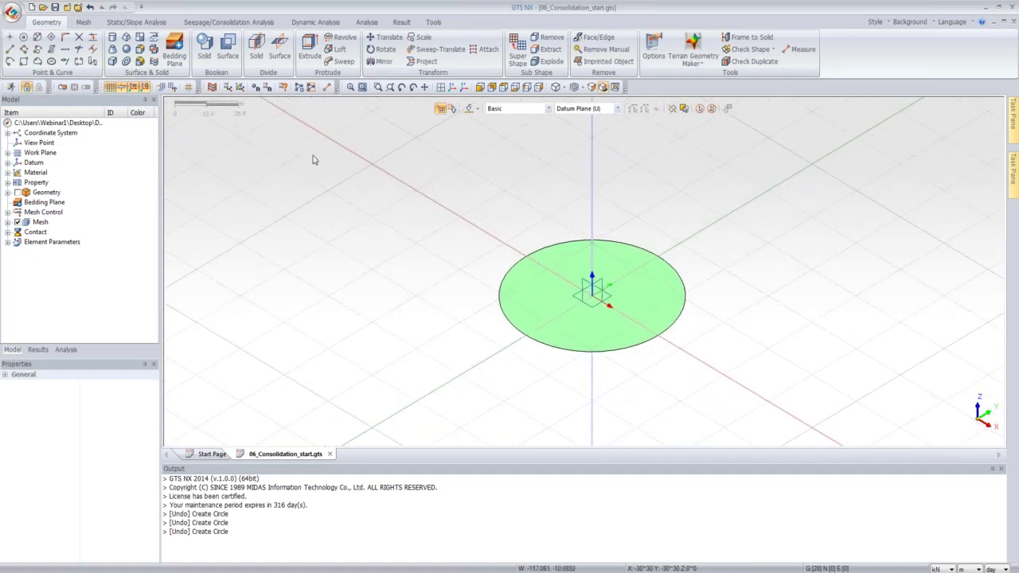
Step: Set up a solid extrusion of the circular face along the vertical Z axis with a length of 19 m, and preview it
left_click(310, 48)
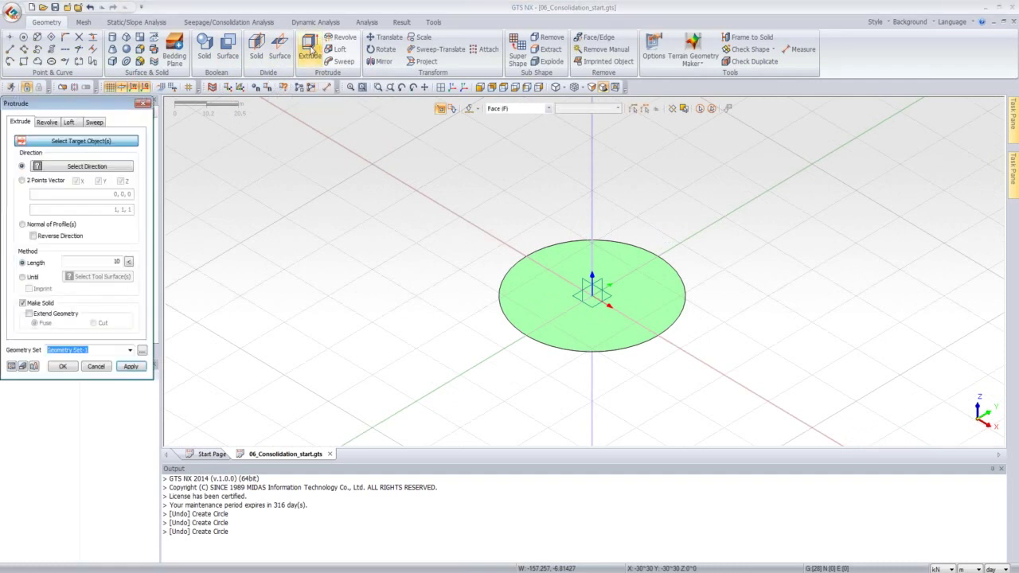
left_click(553, 284)
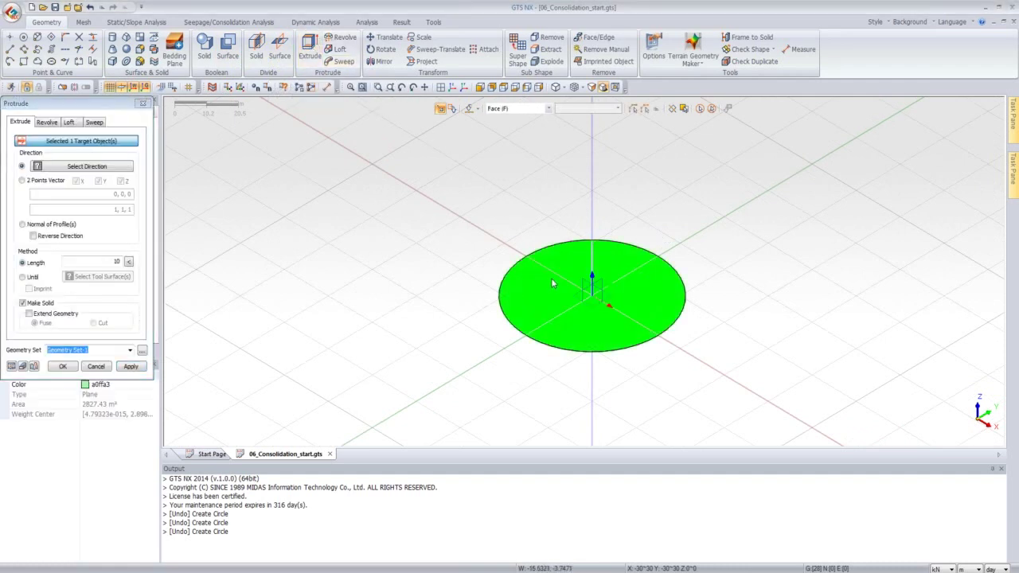
left_click(99, 170)
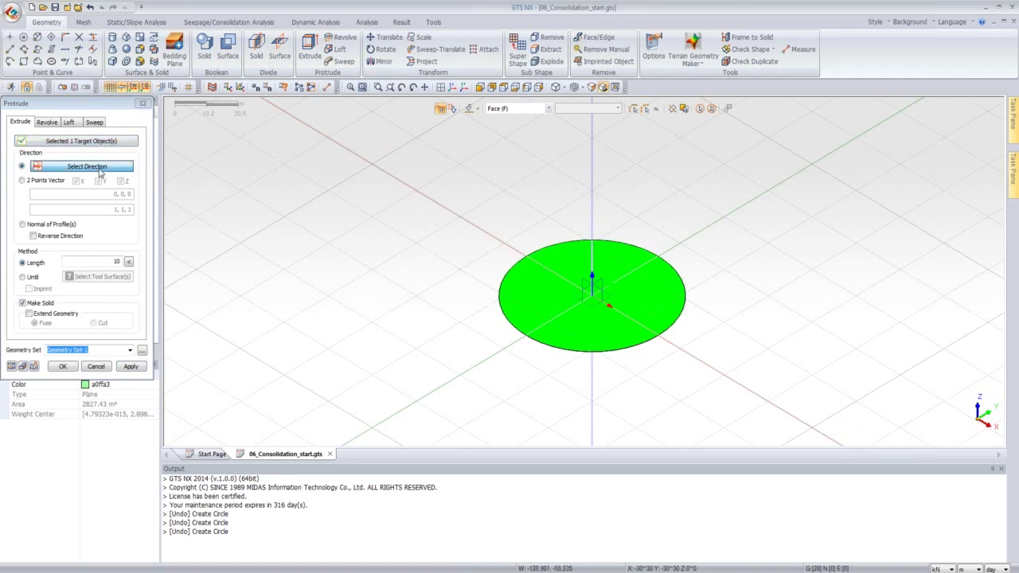
left_click(590, 168)
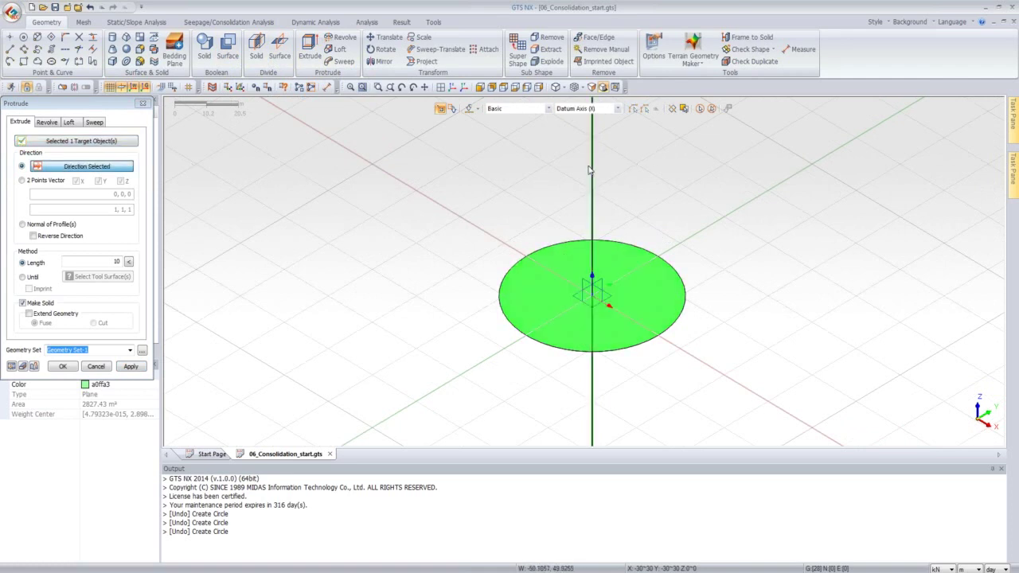
left_click(117, 262)
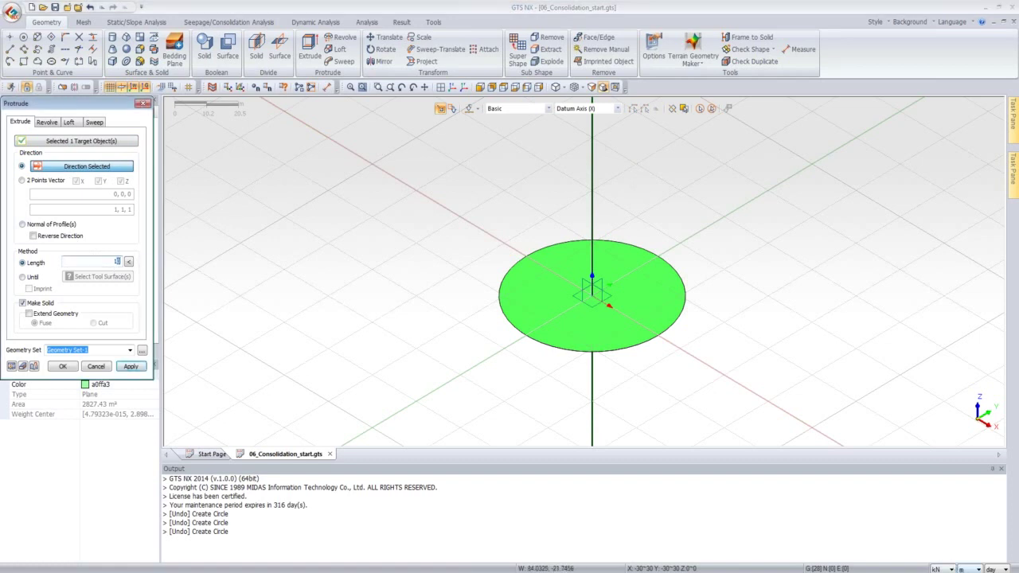
left_click(968, 569)
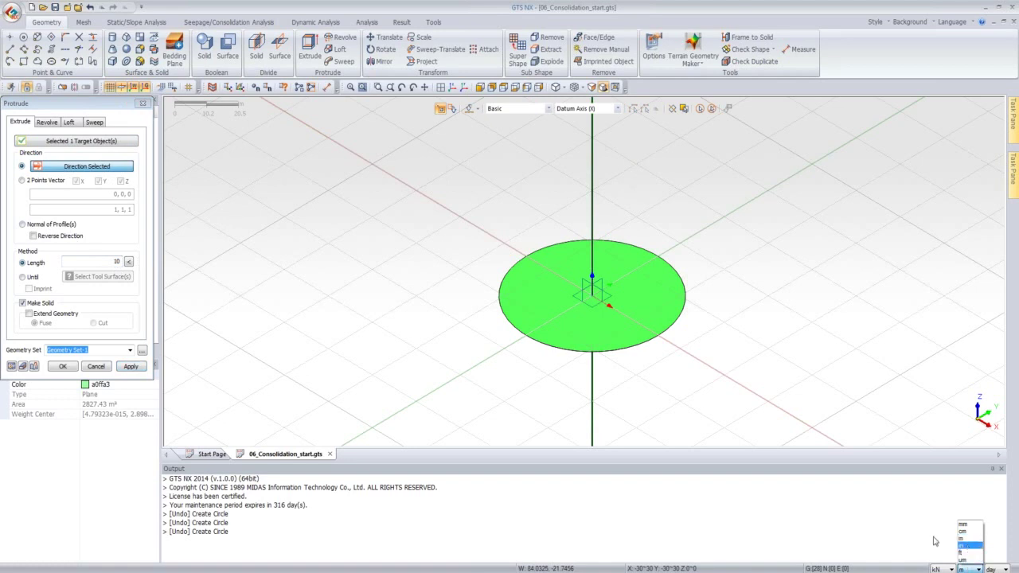
left_click(965, 538)
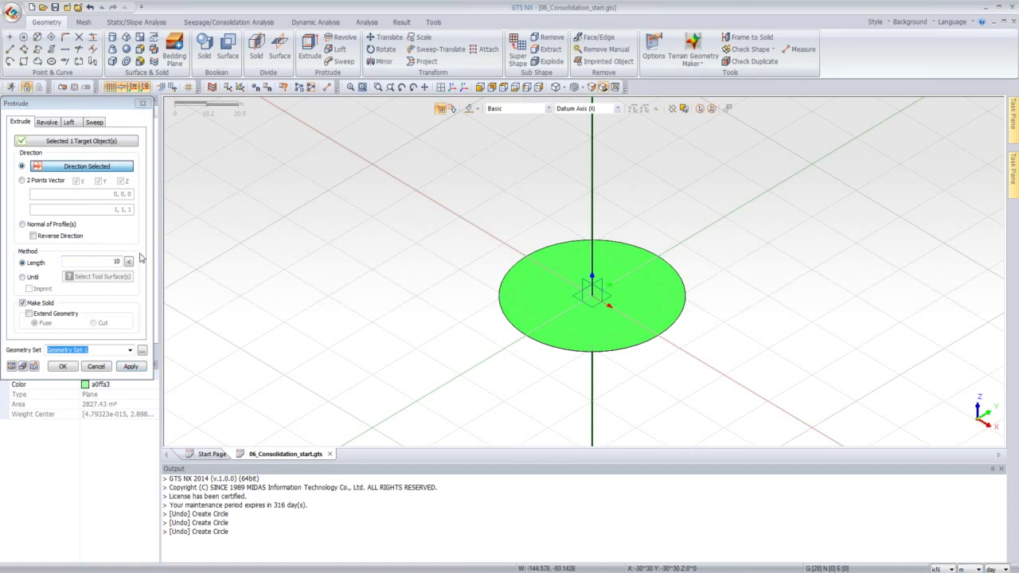
left_click(113, 261)
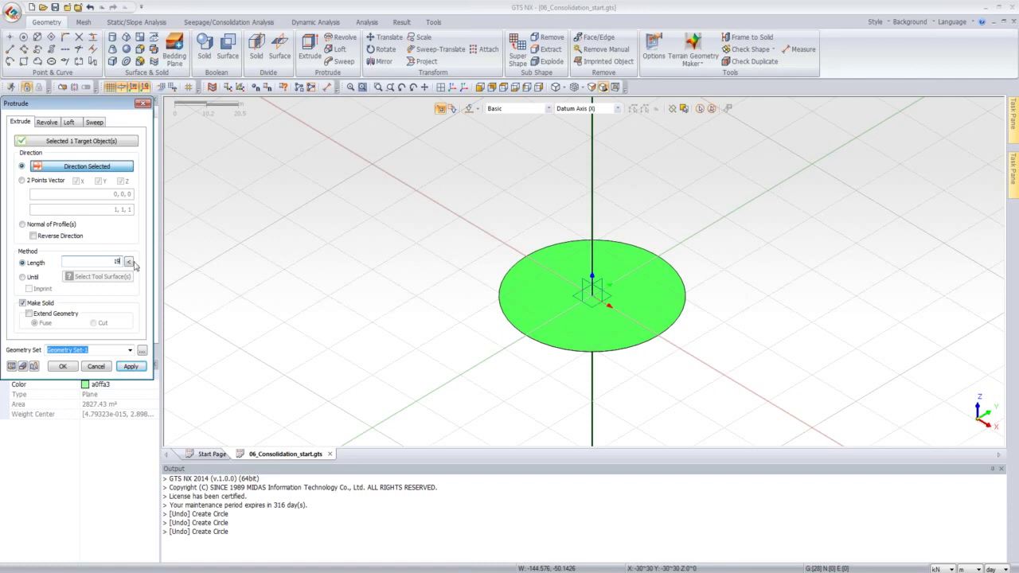
left_click(11, 366)
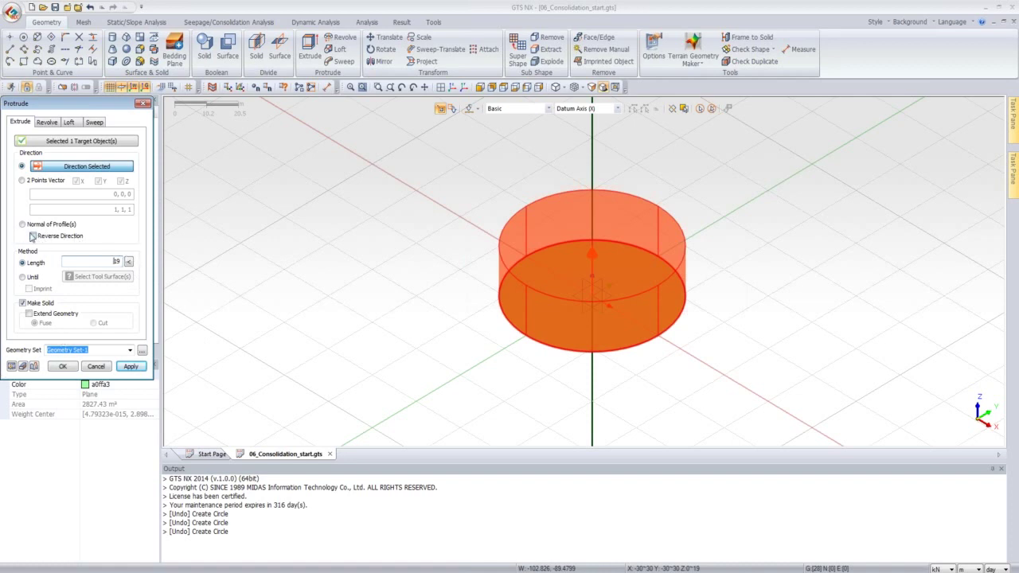
Step: Preview the extrusion in the reverse direction, switch back to the upward direction, and create the solid
left_click(12, 367)
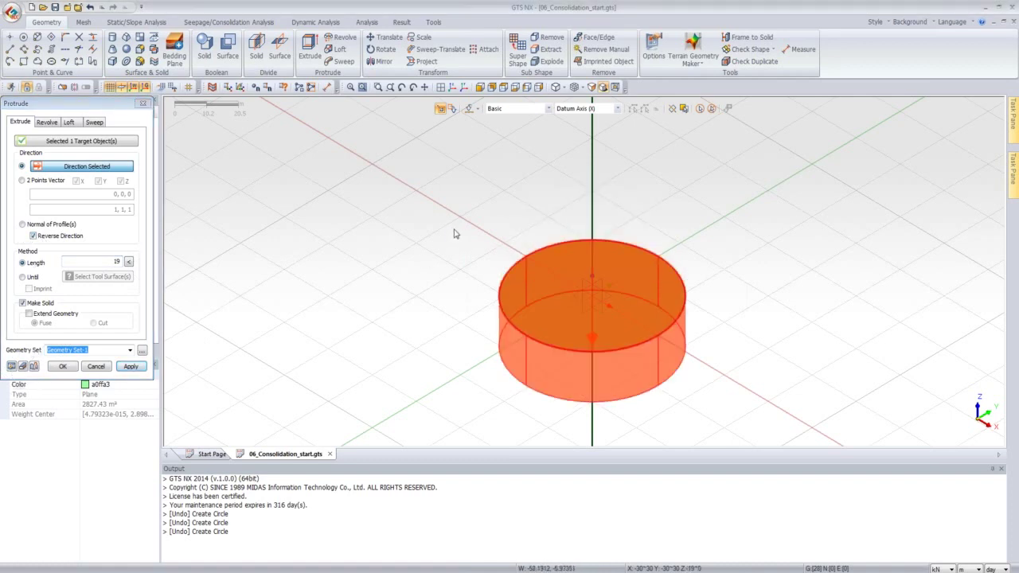
middle_click_drag(451, 232, 596, 345)
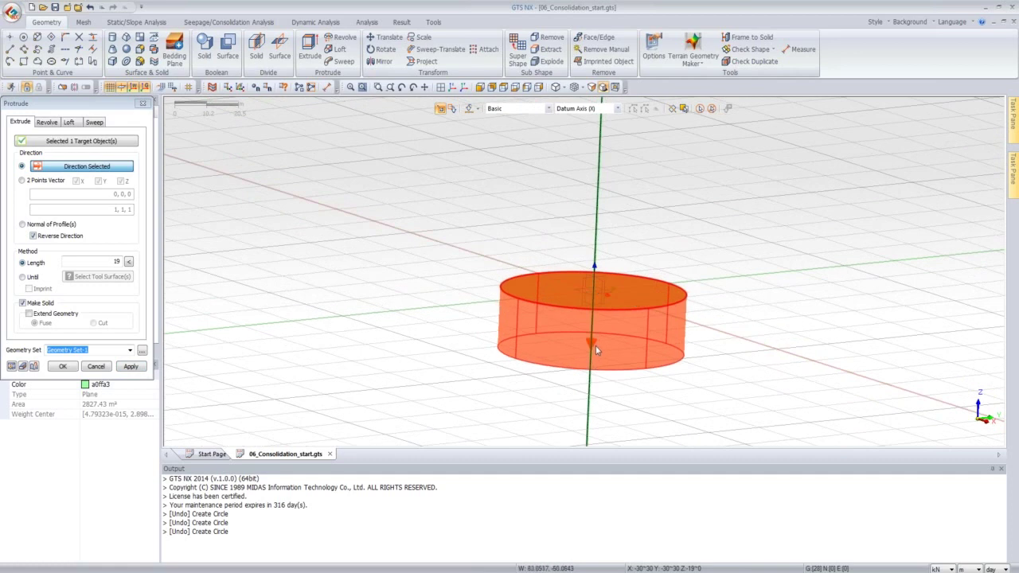
middle_click_drag(454, 228, 268, 266)
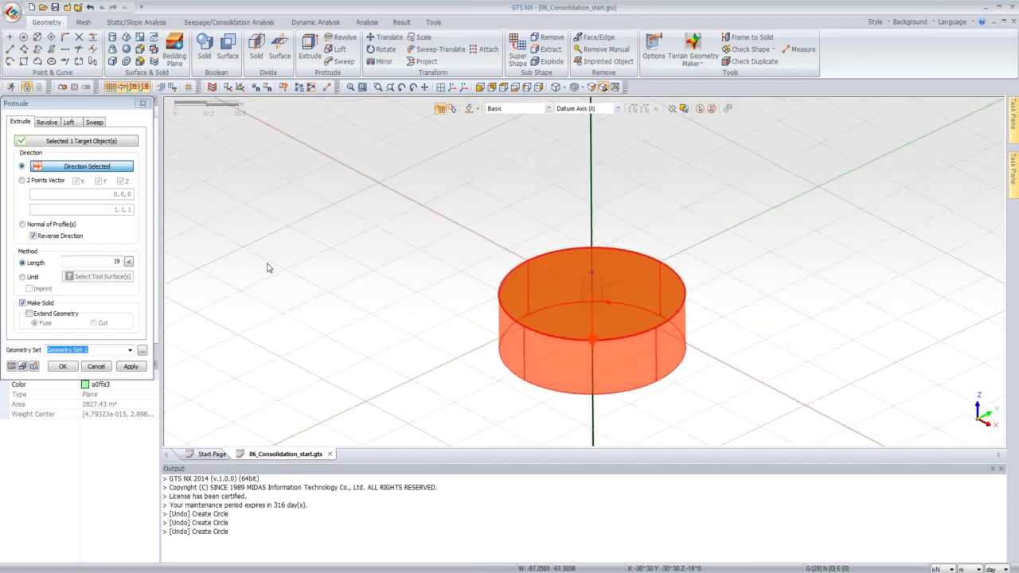
left_click(33, 237)
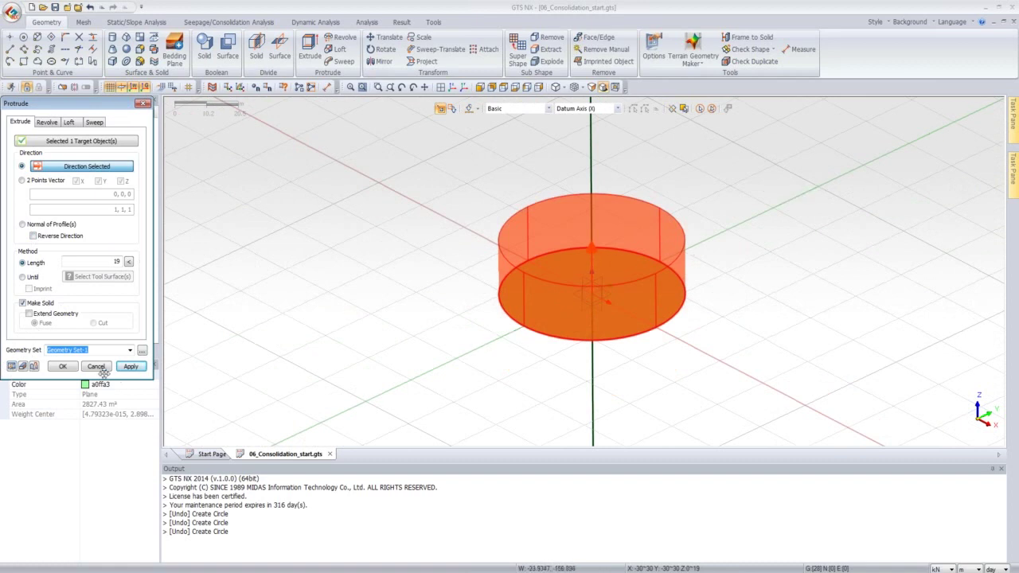
left_click(62, 366)
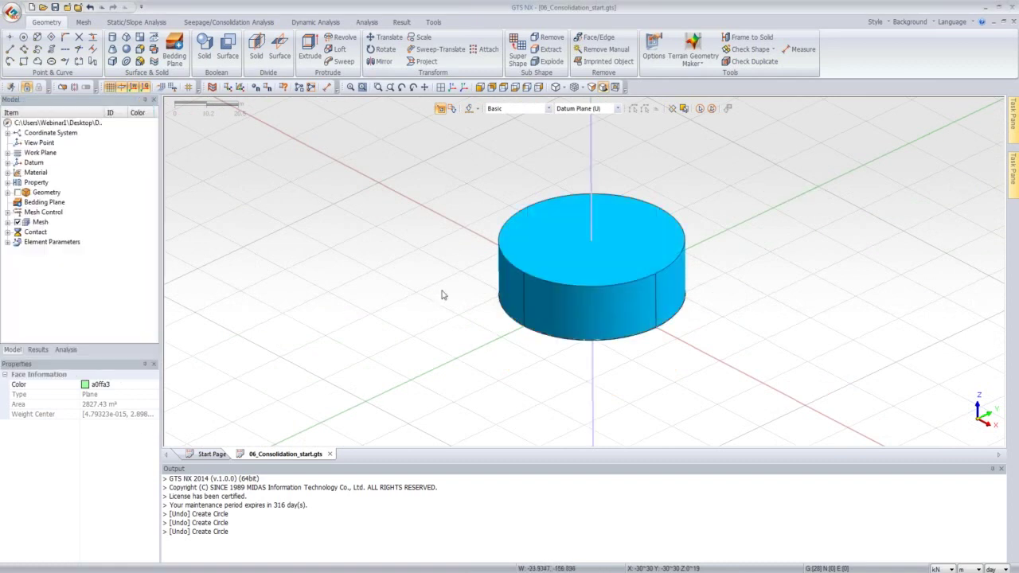
middle_click_drag(468, 259, 466, 211)
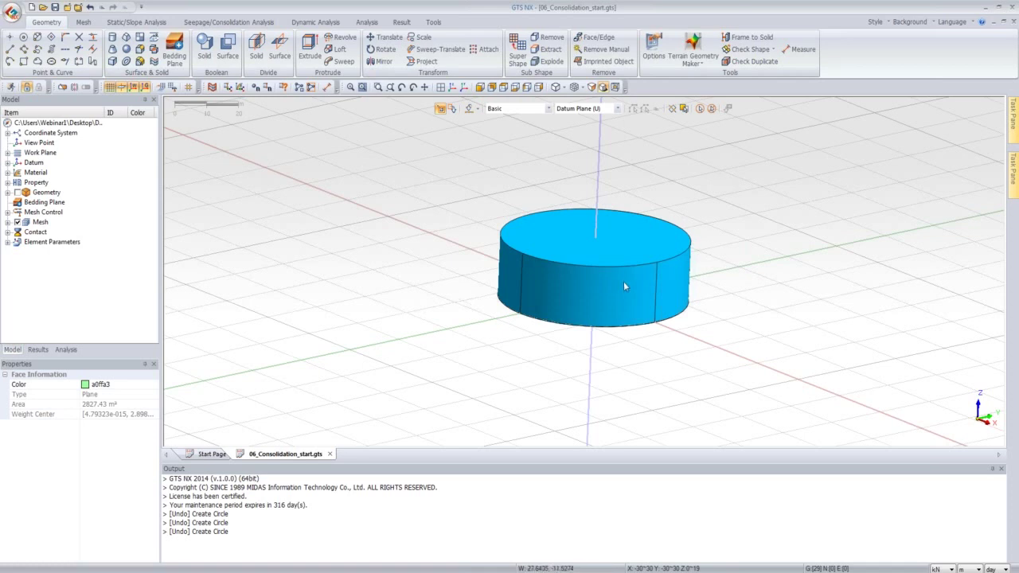
middle_click_drag(623, 281, 605, 296)
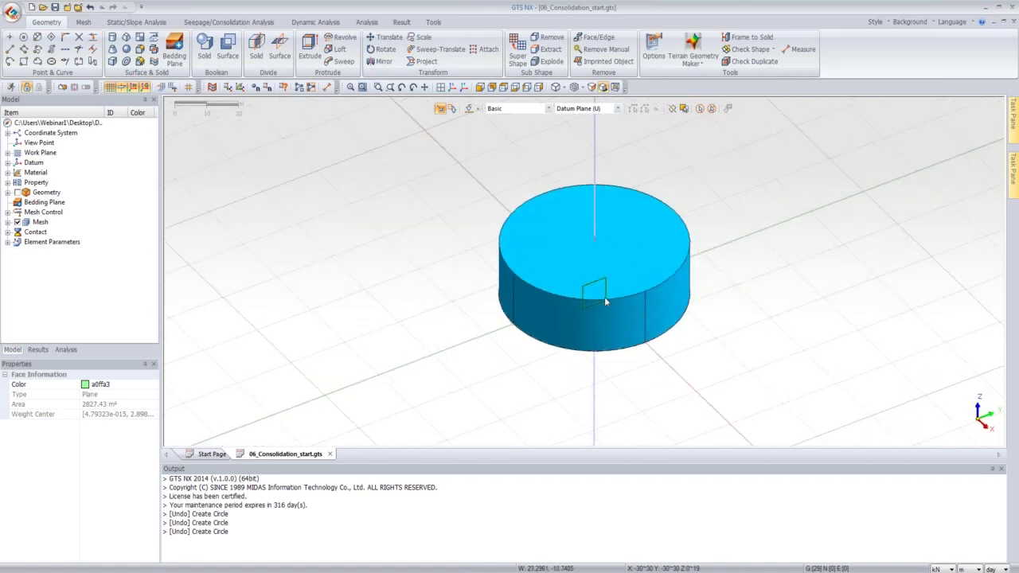
Step: Move the work plane onto the vertical XZ datum plane, hiding Geometry Set-1 for the plane selection and showing it again
left_click(161, 87)
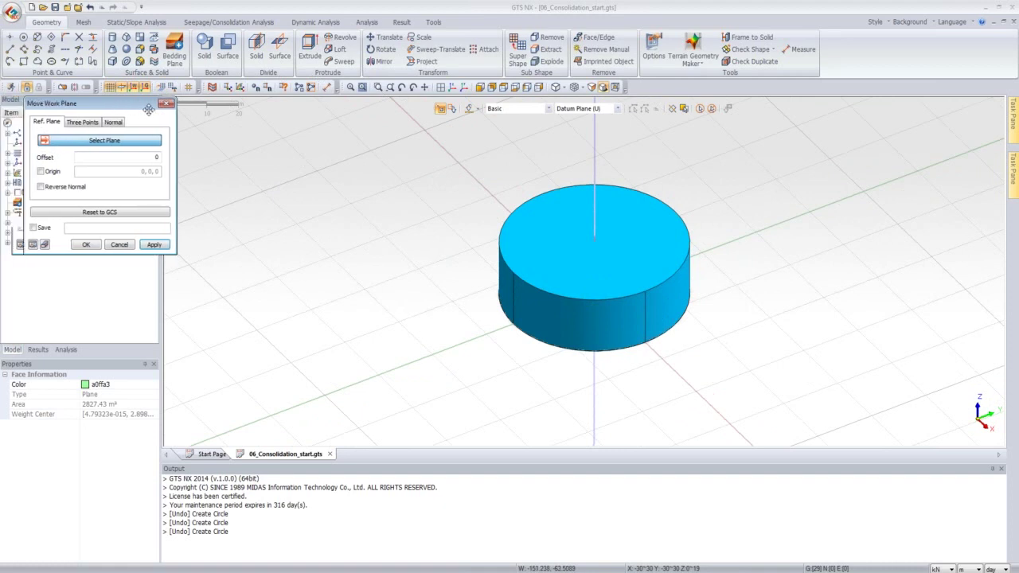
left_click_drag(118, 105, 310, 115)
left_click(7, 192)
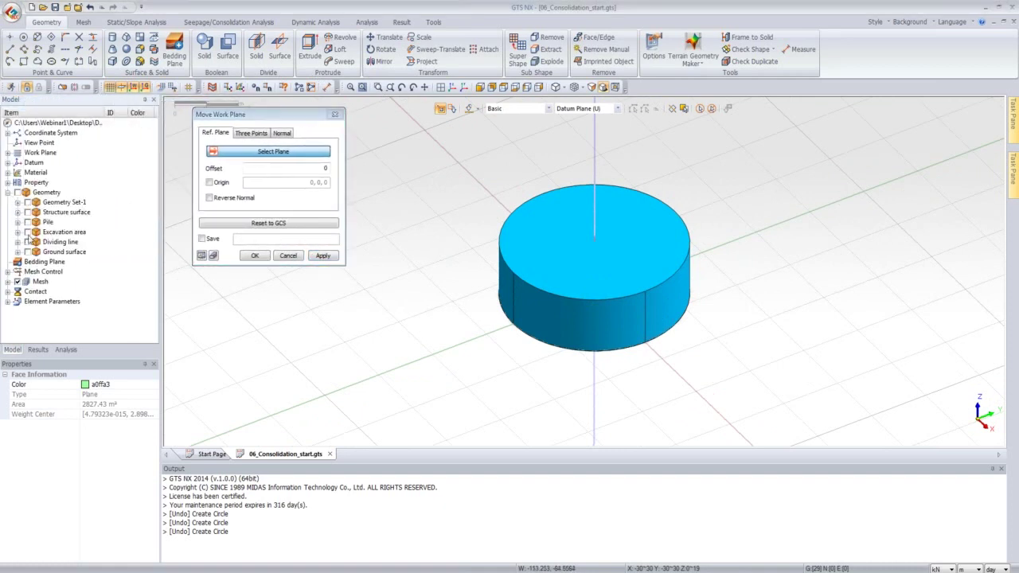
left_click(17, 193)
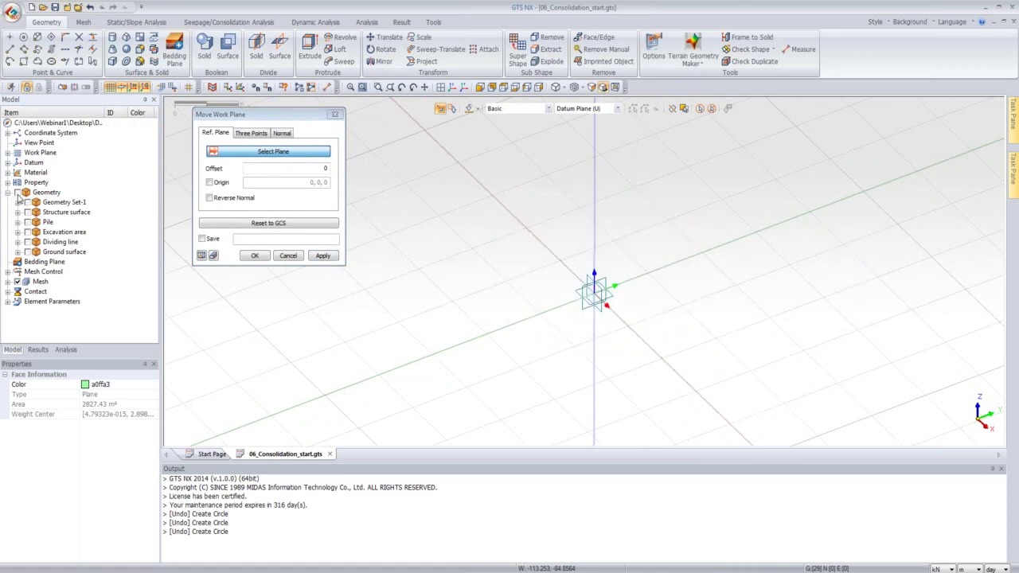
left_click(27, 202)
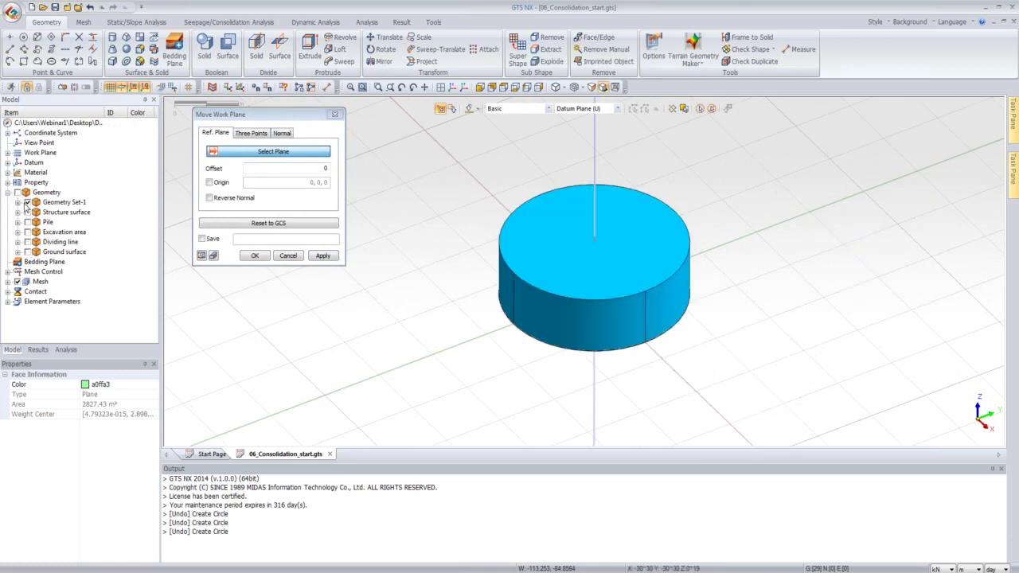
left_click(28, 202)
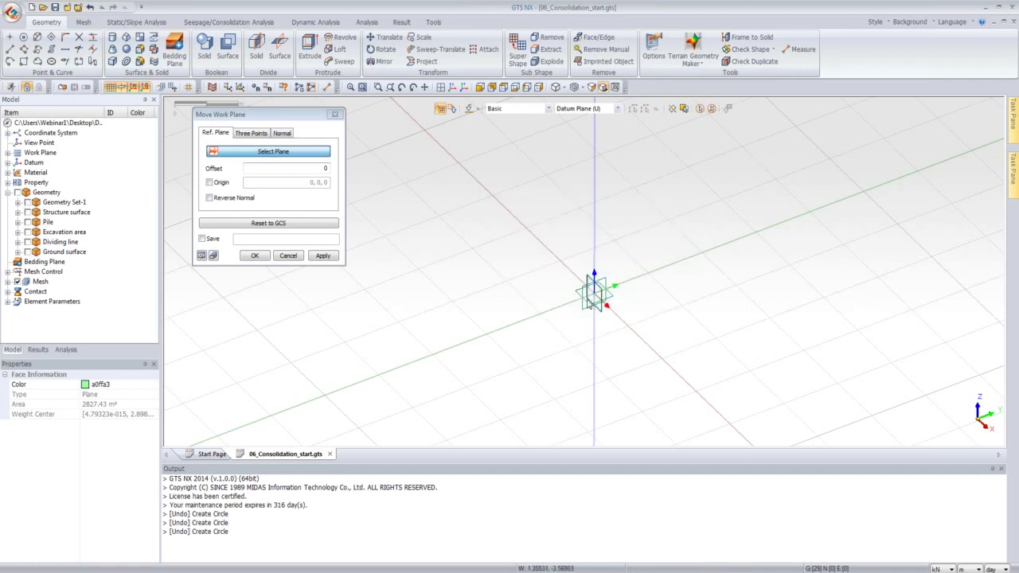
left_click(595, 293)
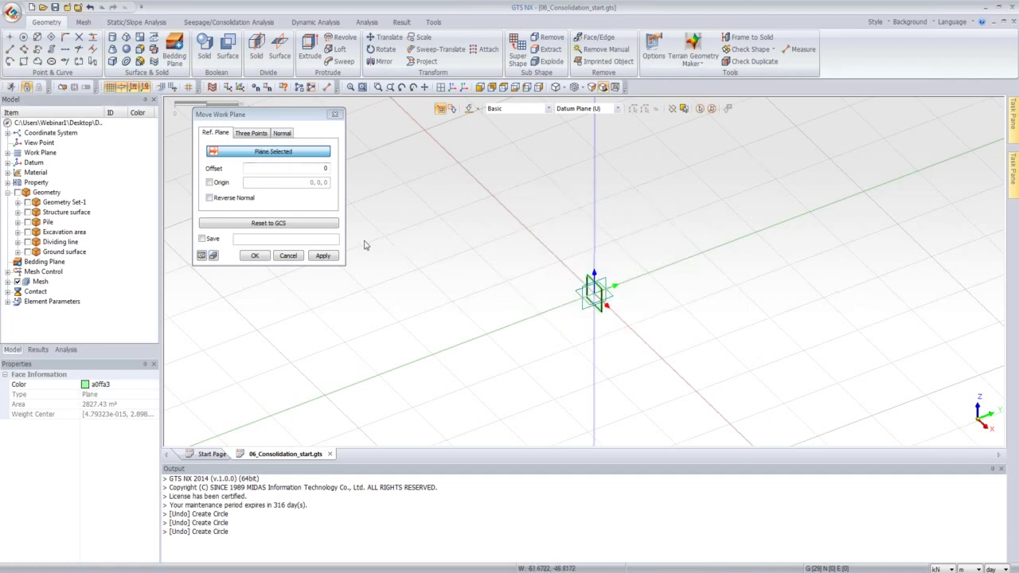
left_click(254, 255)
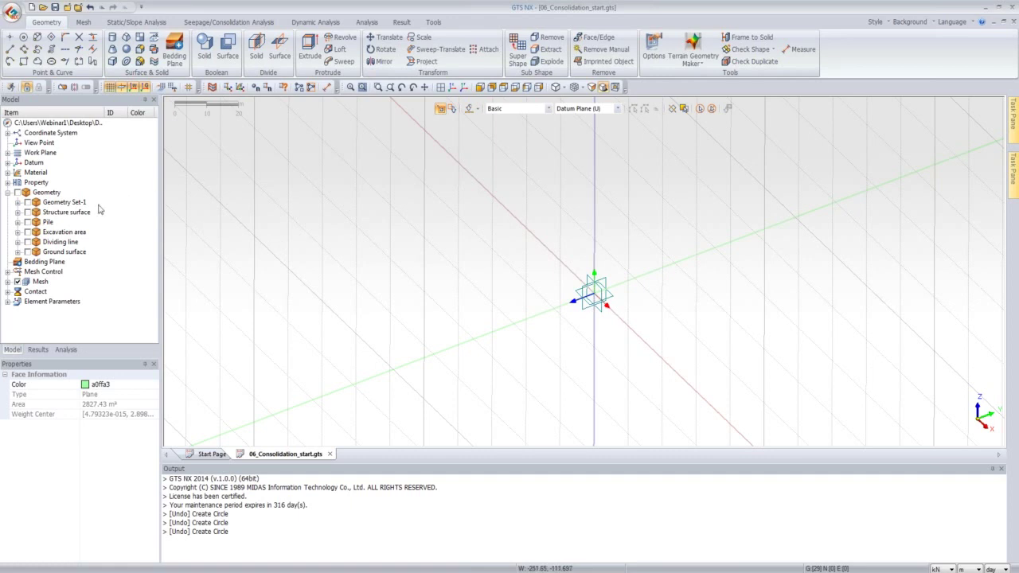
left_click(28, 202)
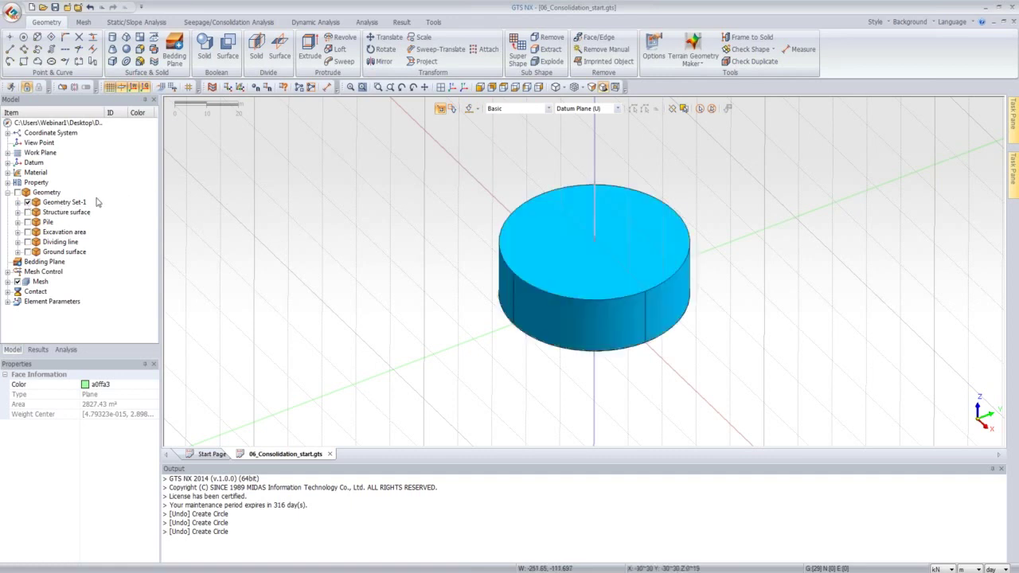
Step: Draw a 440 m by 100 m rectangle below the tank in the XZ plane, from corner (-200, 0) to (240, -100)
scroll(433, 245, "down", 1)
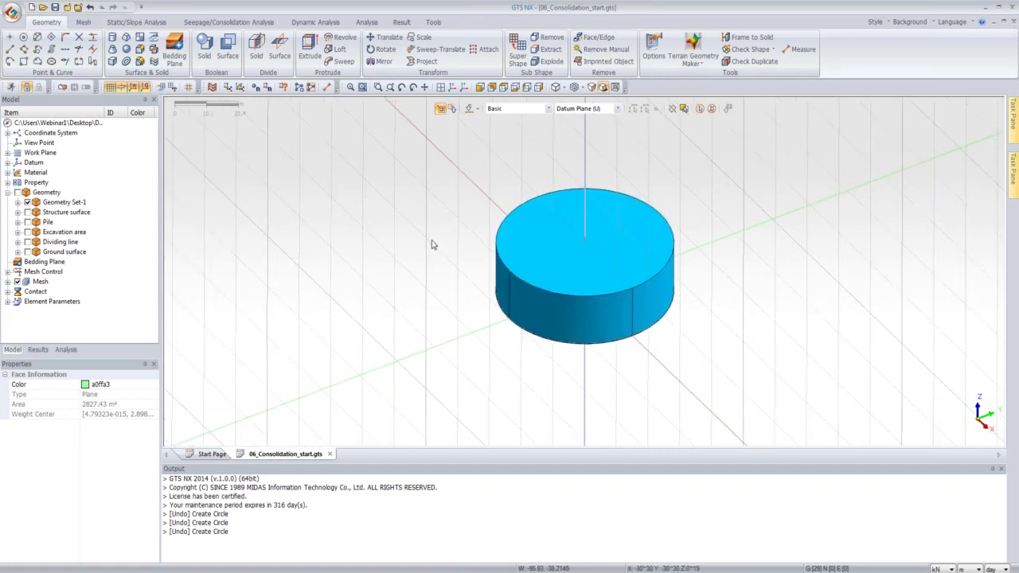
scroll(433, 244, "down", 1)
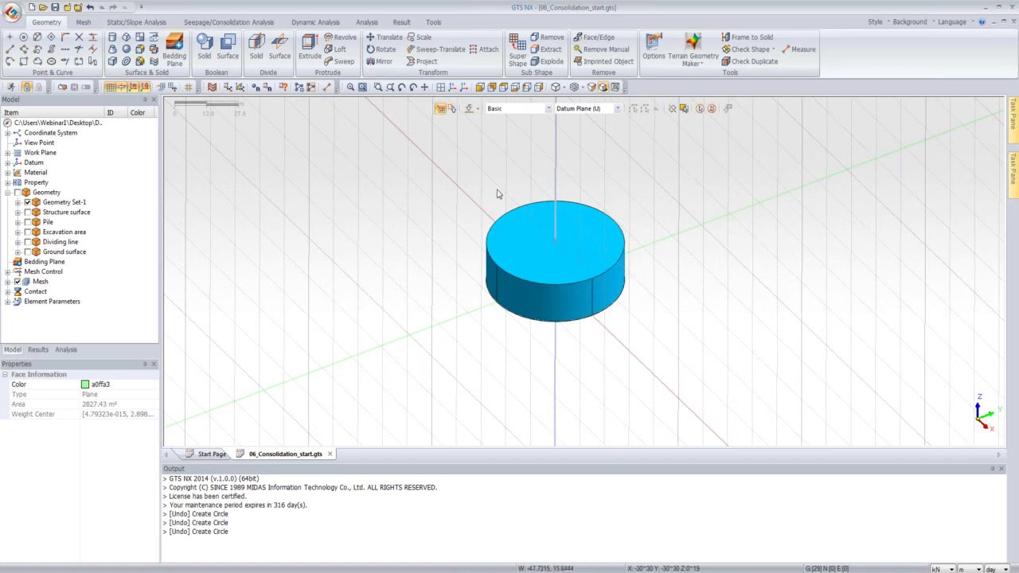
left_click(480, 88)
left_click(491, 88)
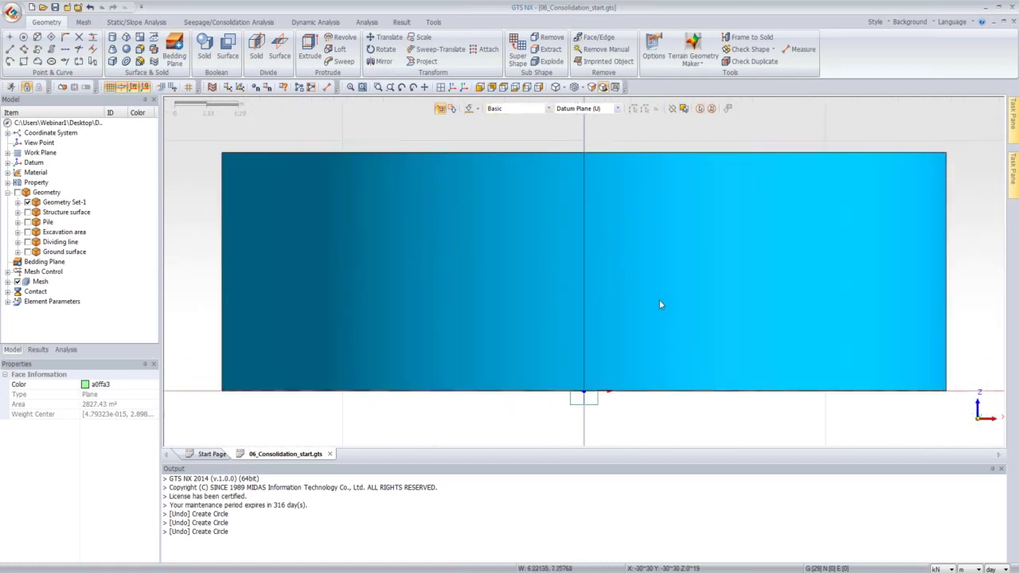
scroll(659, 299, "down", 4)
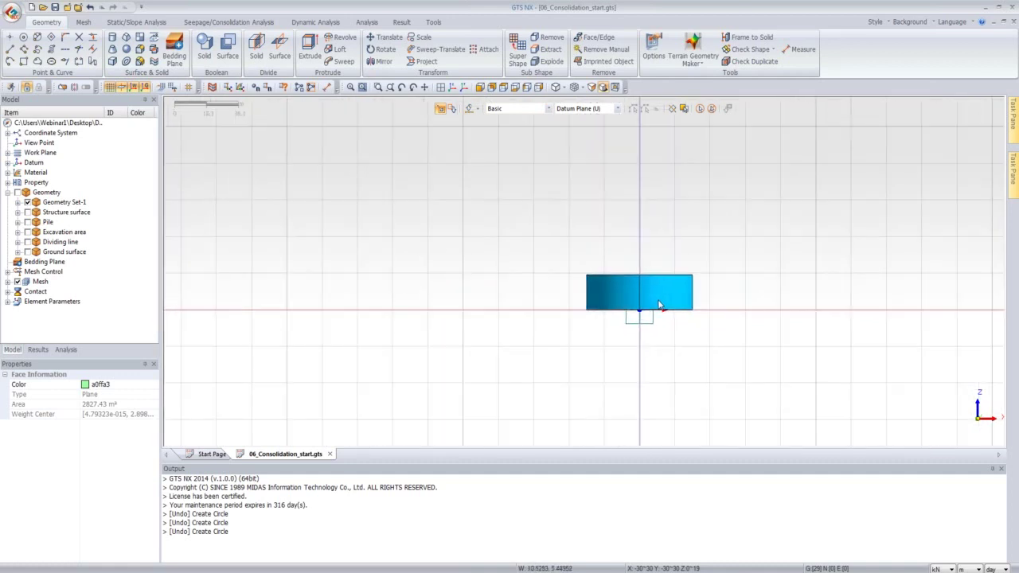
middle_click_drag(659, 305, 574, 308)
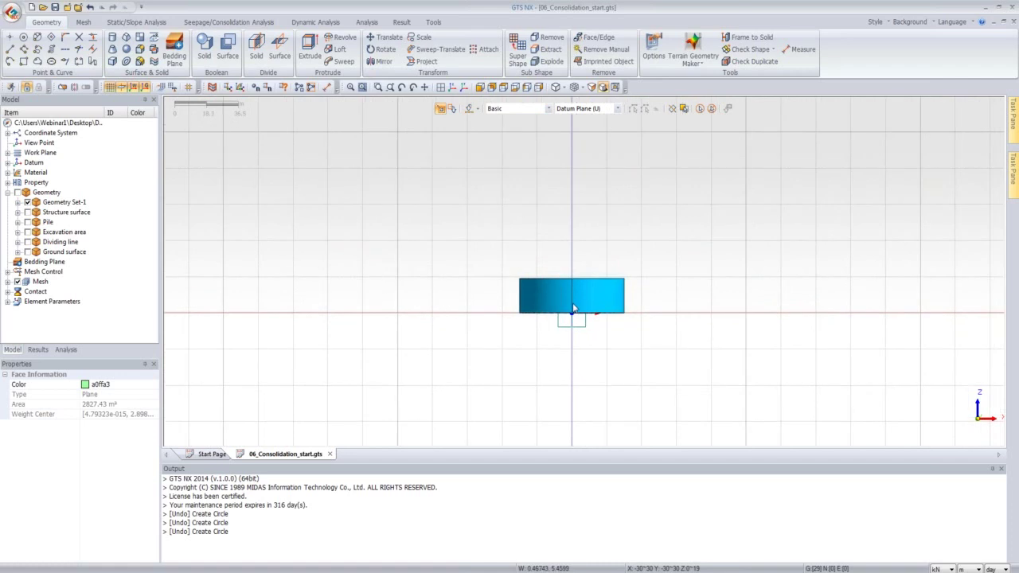
scroll(574, 308, "down", 1)
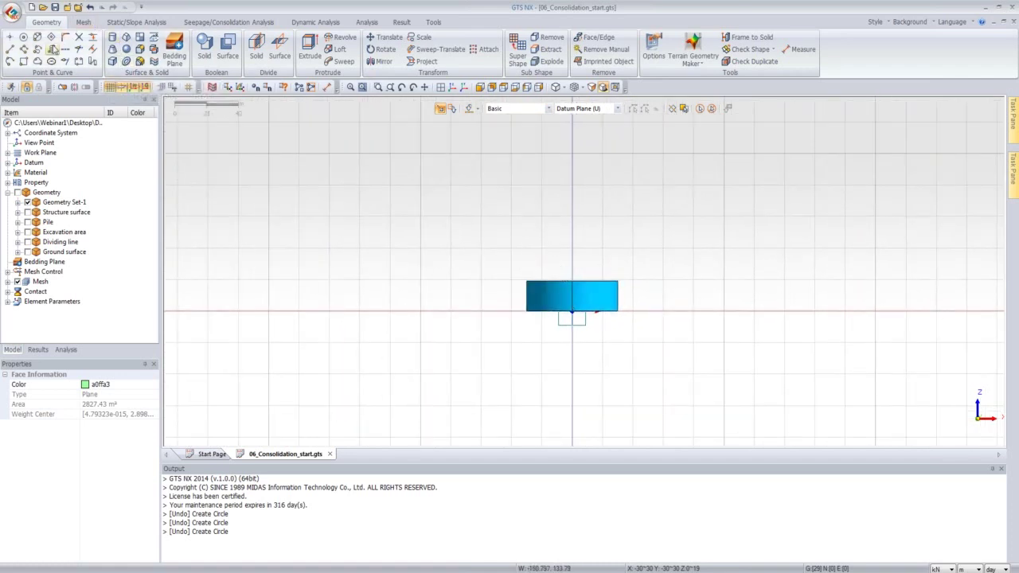
left_click(24, 62)
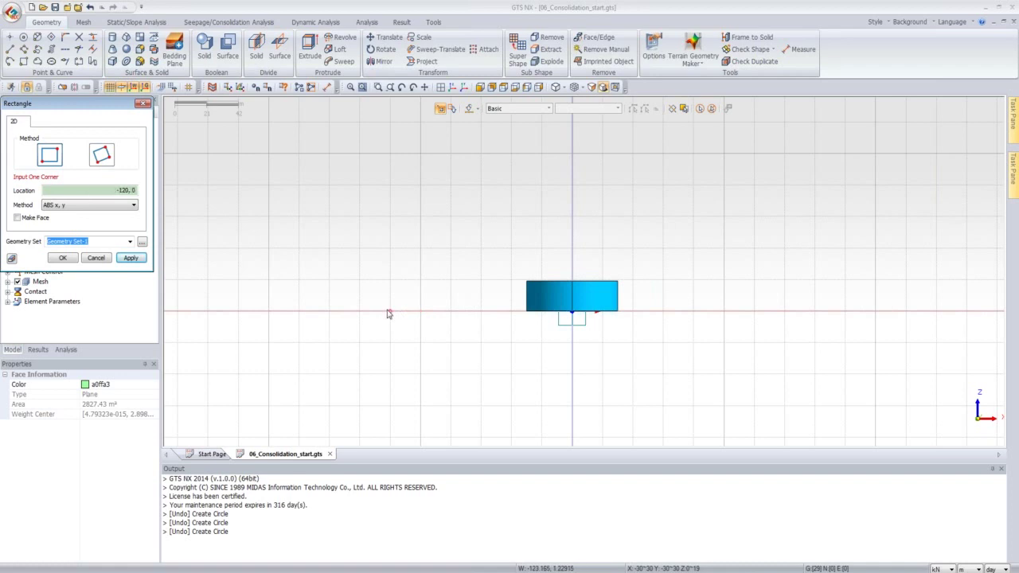
left_click(269, 314)
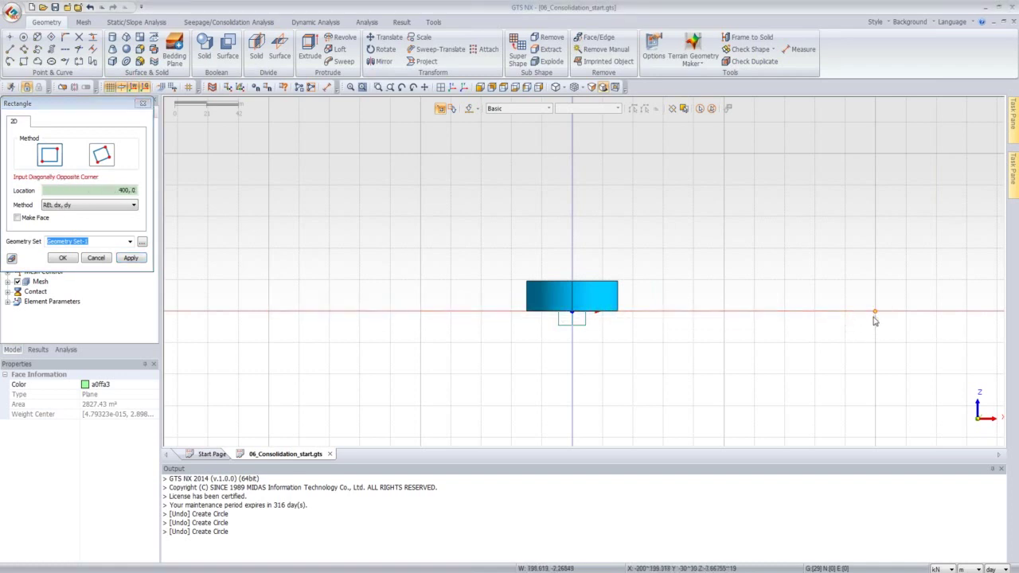
scroll(853, 407, "down", 2)
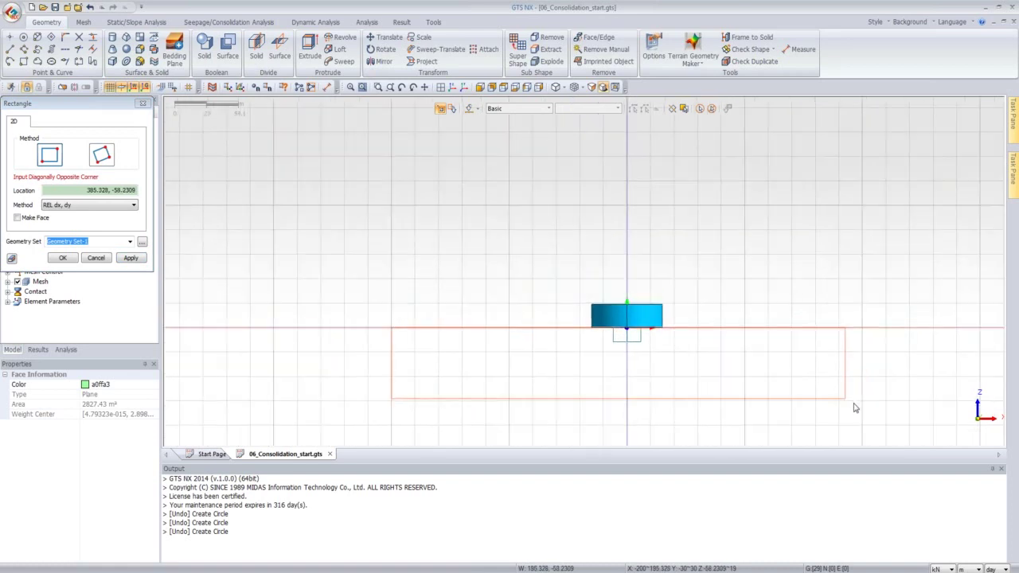
middle_click_drag(841, 403, 813, 358)
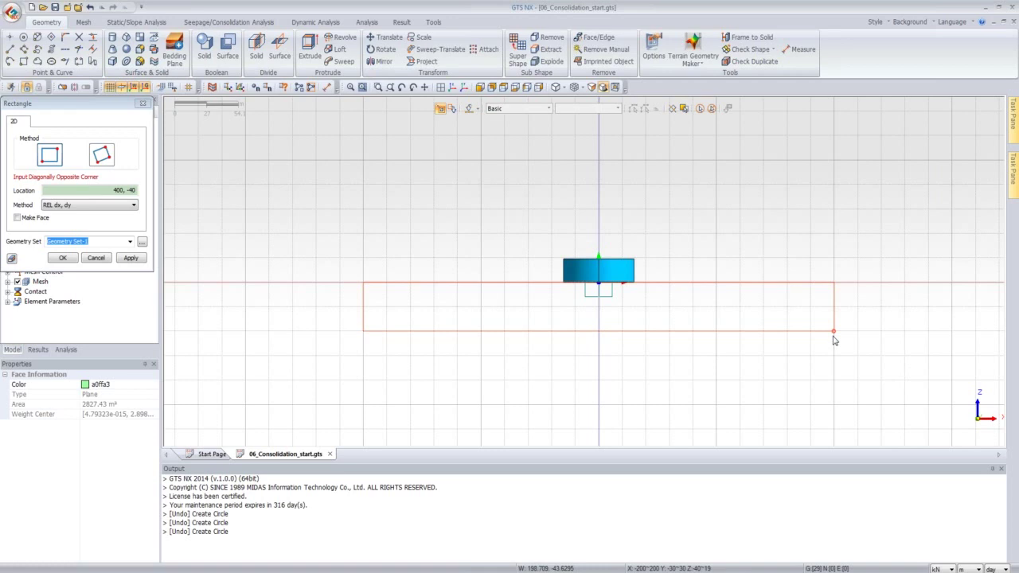
left_click(834, 337)
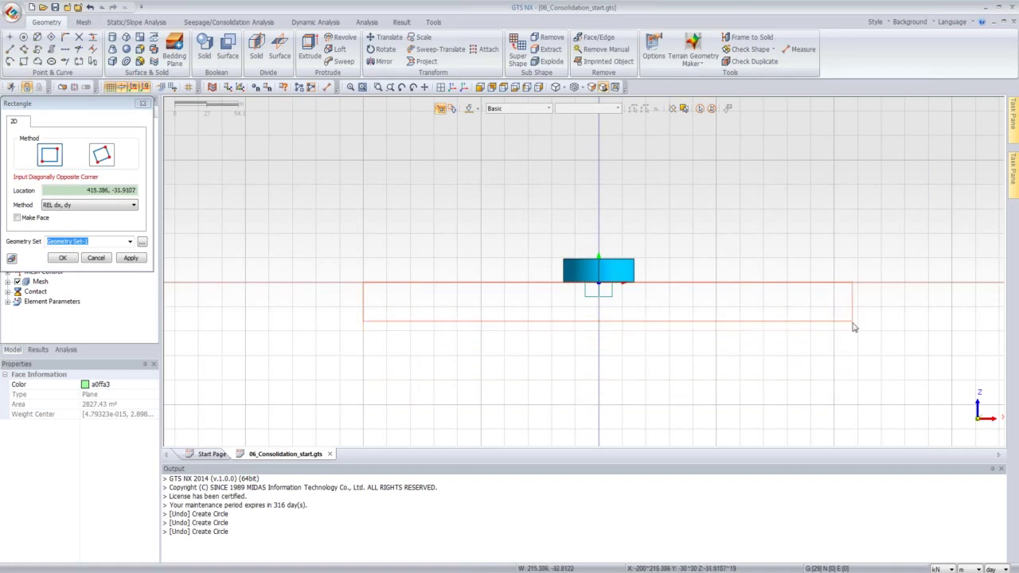
left_click(860, 409)
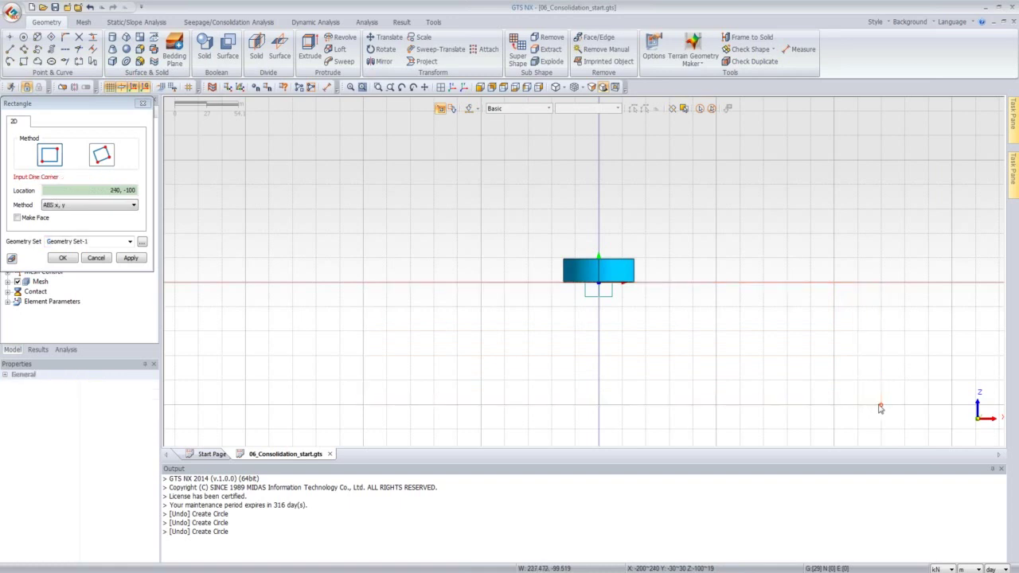
left_click(881, 407)
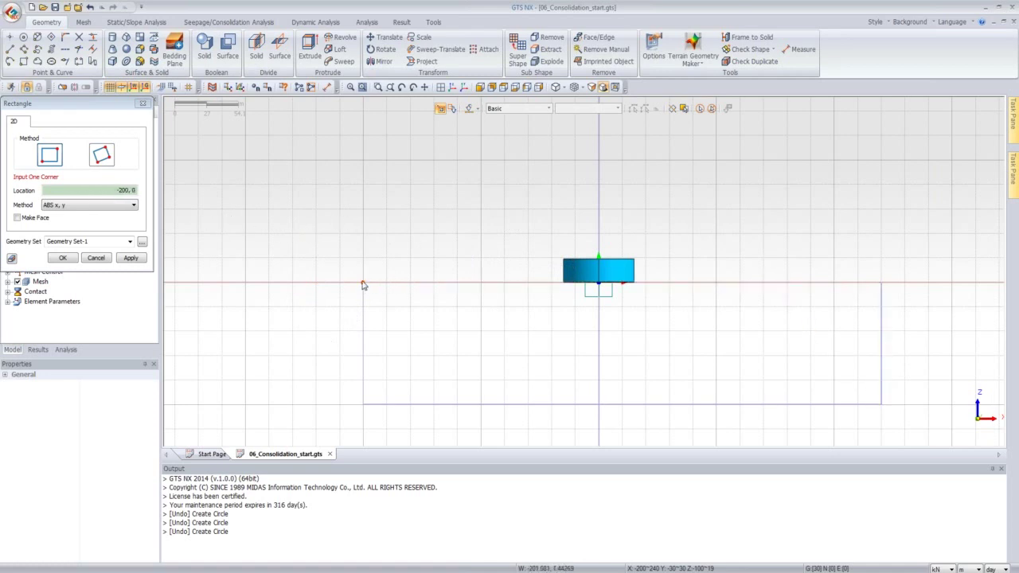
Step: Check the work plane's grid definition without changing it, and leave the Rectangle command
left_click(173, 89)
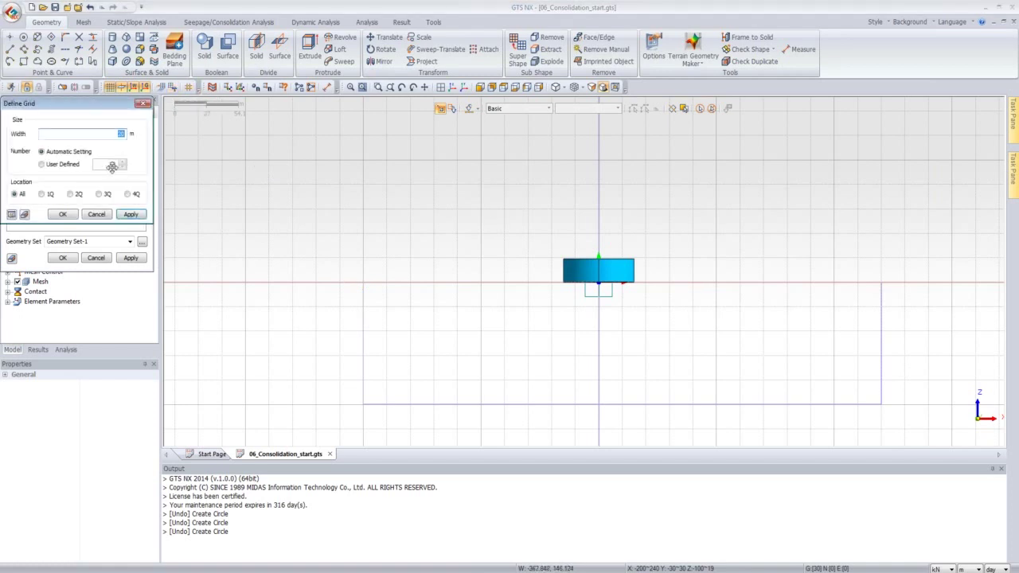
left_click(144, 103)
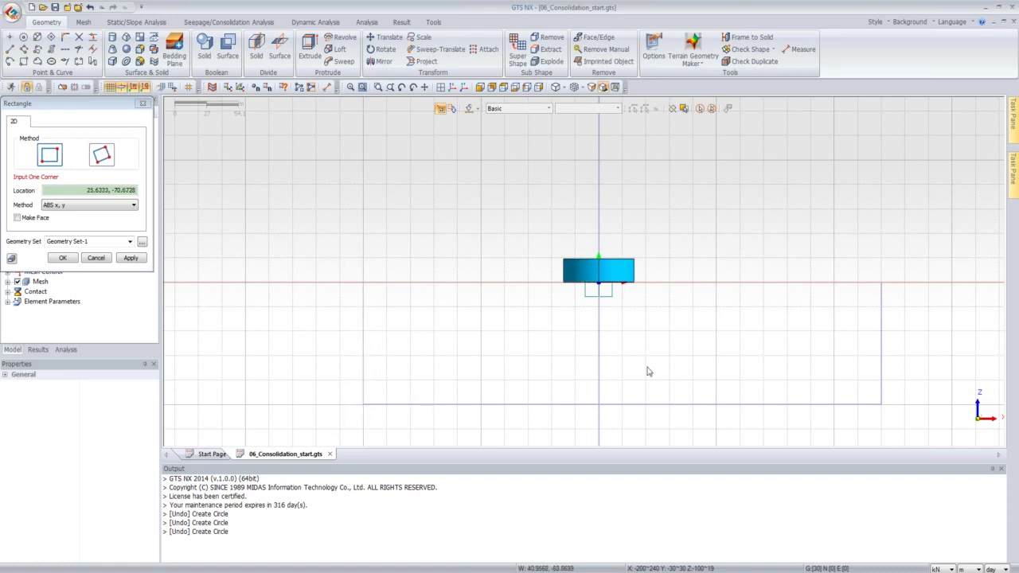
left_click(69, 262)
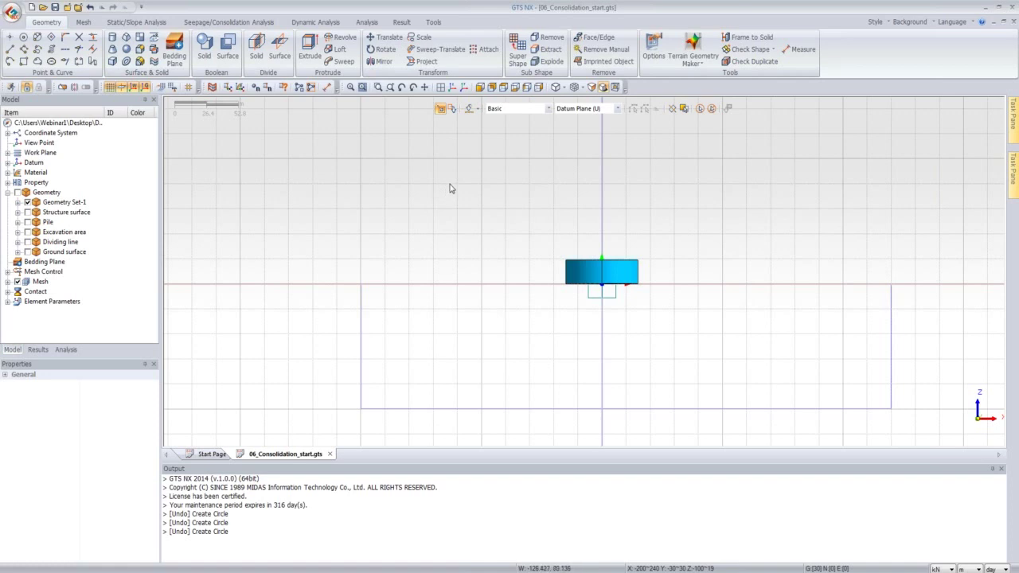
Step: Make a face from the rectangle's four edges in Geometry Set-1 with a tolerance of 0.0001 m
scroll(430, 283, "up", 1)
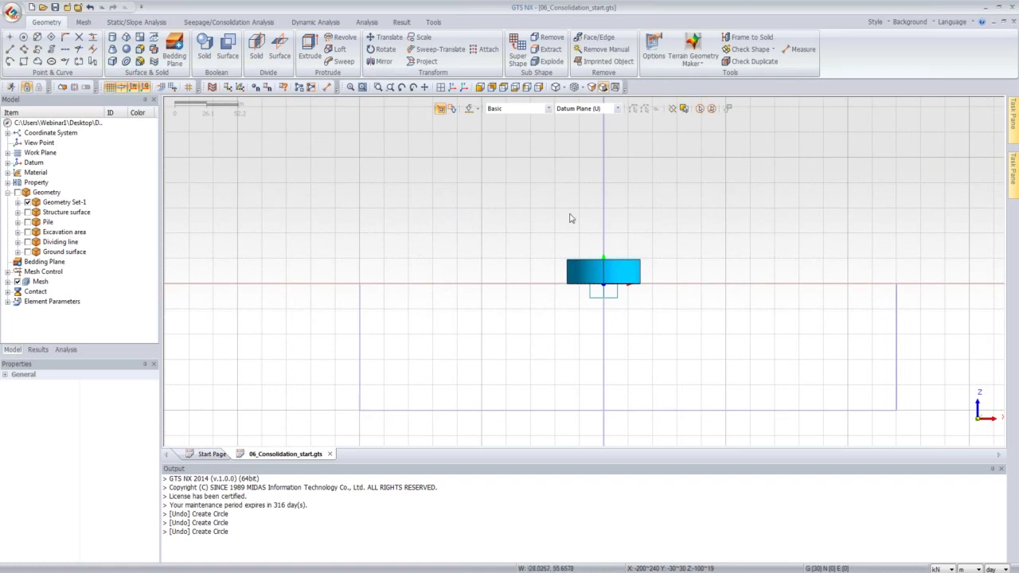
scroll(678, 217, "up", 1)
middle_click_drag(791, 221, 738, 240)
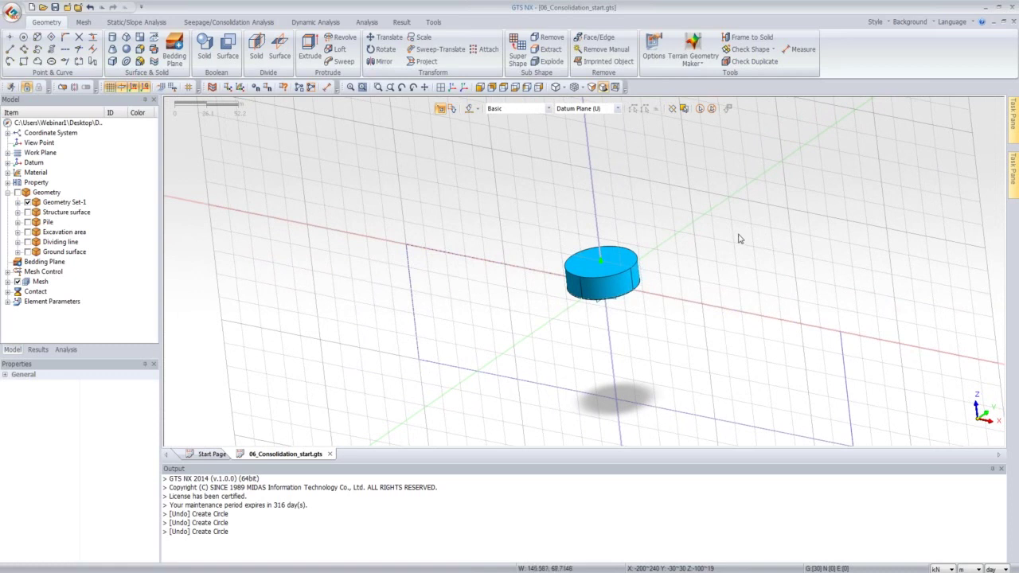
scroll(783, 226, "up", 1)
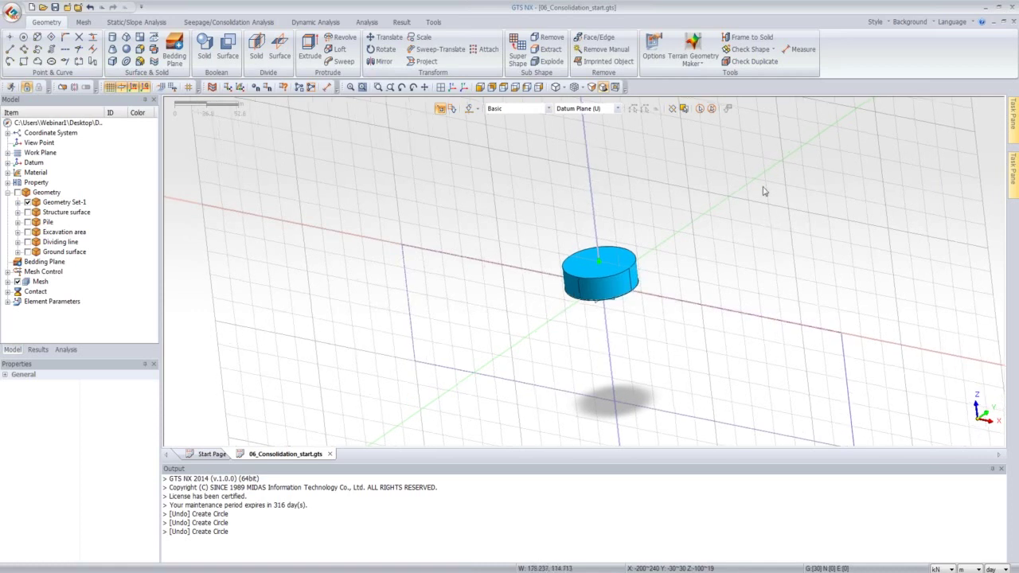
middle_click_drag(740, 288, 741, 286)
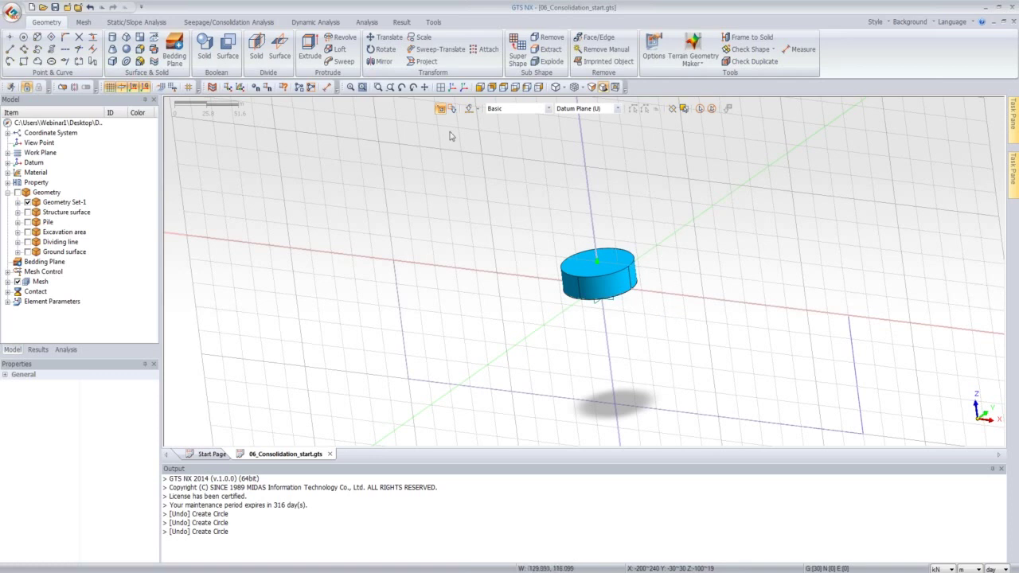
left_click(146, 39)
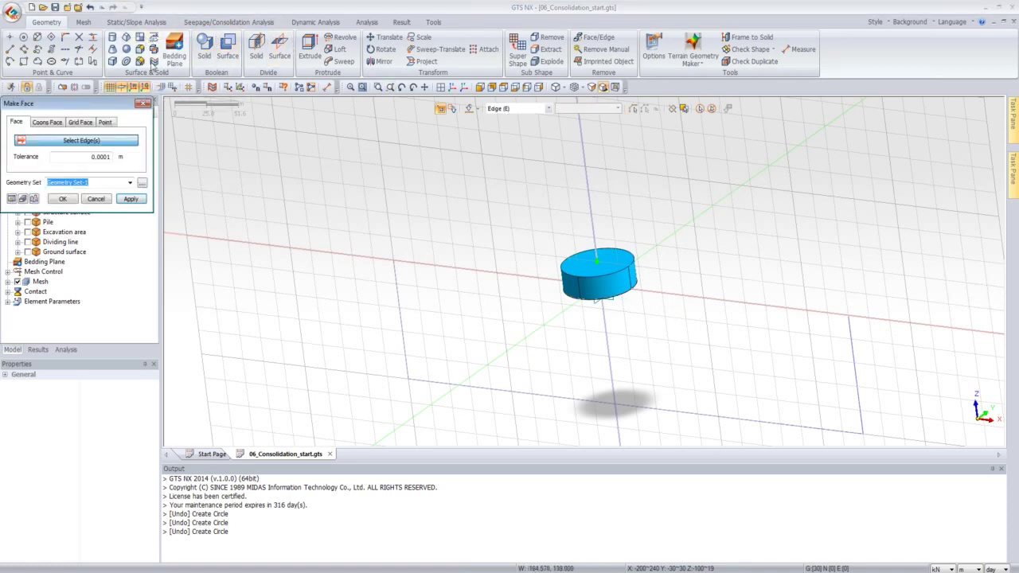
left_click_drag(130, 100, 236, 131)
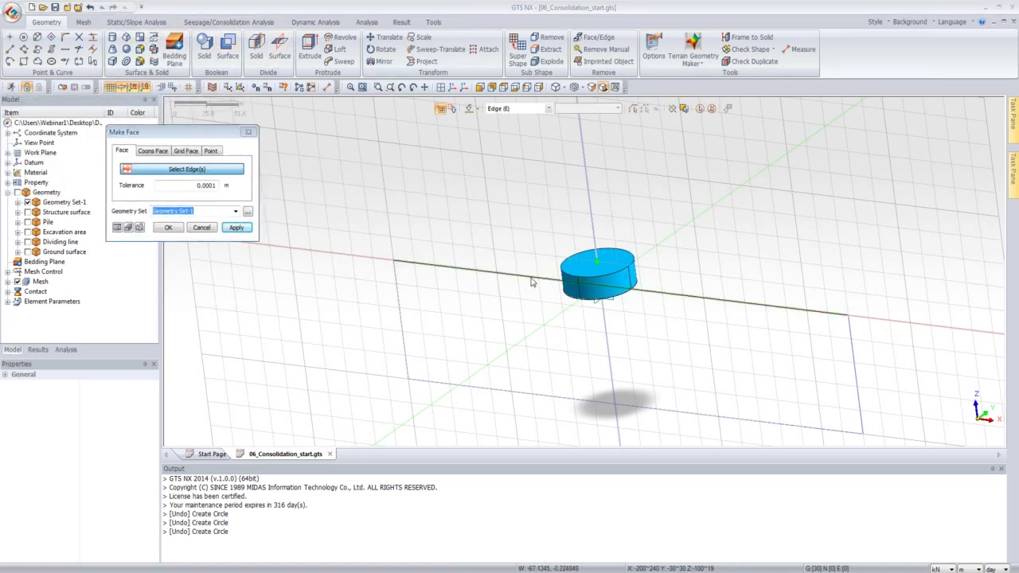
left_click(533, 279)
left_click(402, 323)
left_click(457, 382)
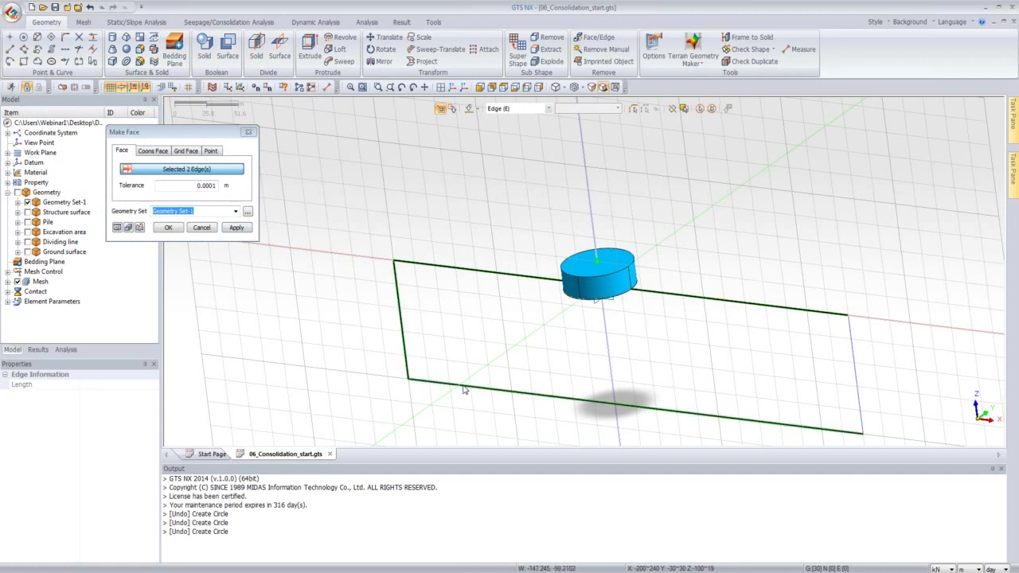
left_click(851, 351)
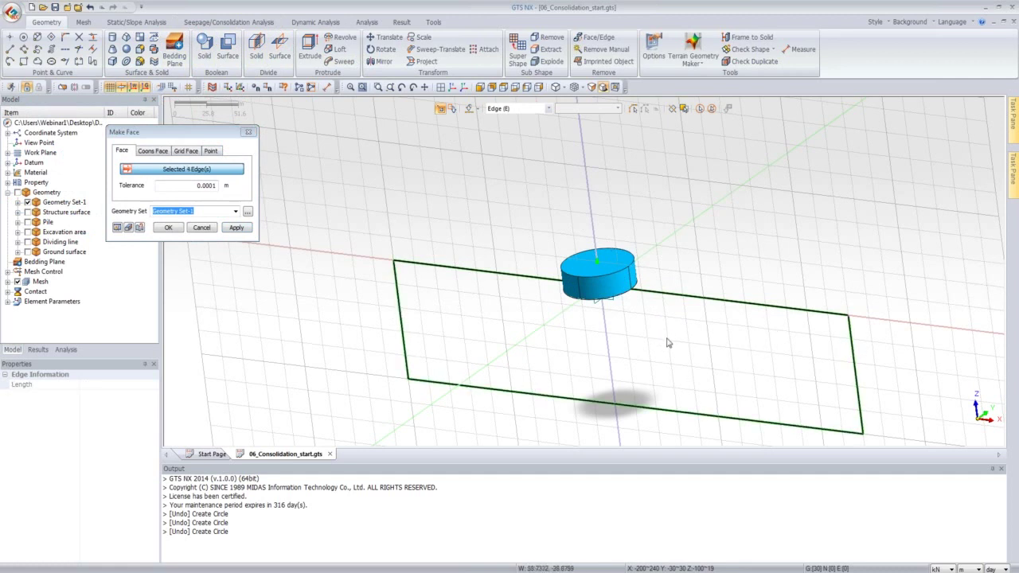
left_click(236, 227)
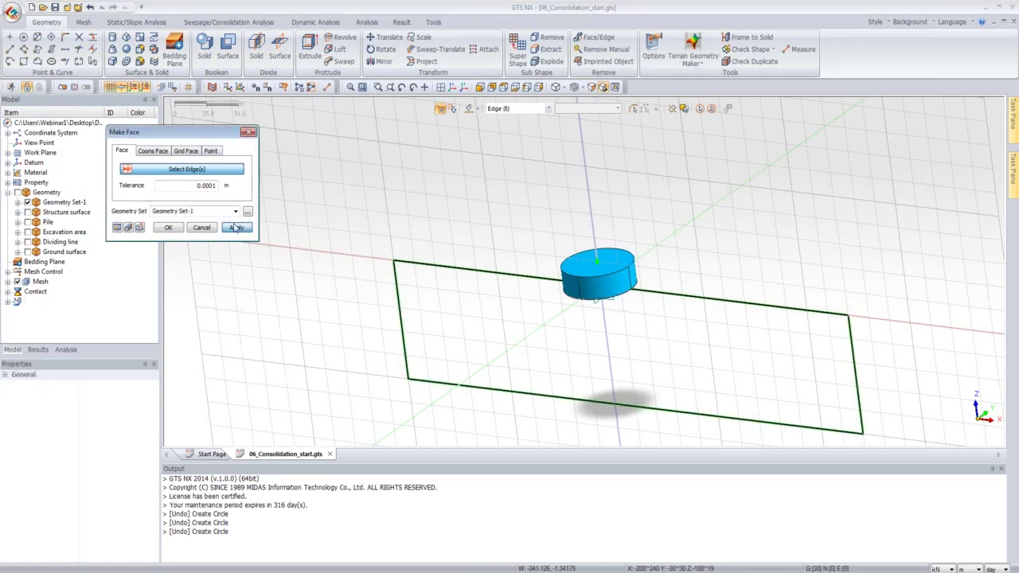
left_click(248, 133)
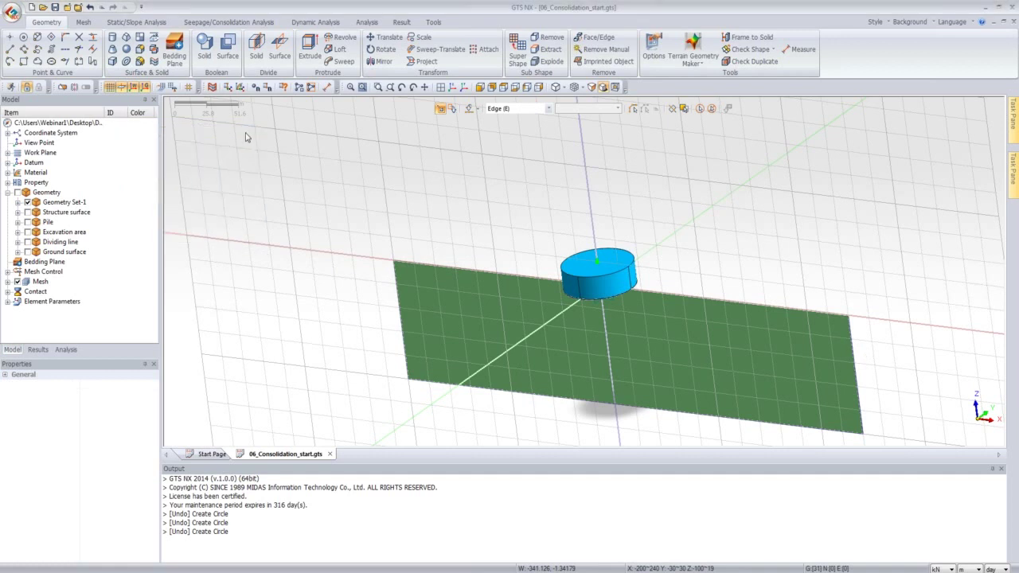
Step: Set up a Translate move of the rectangular ground face along the Y datum axis and preview it at 100 m
left_click(372, 38)
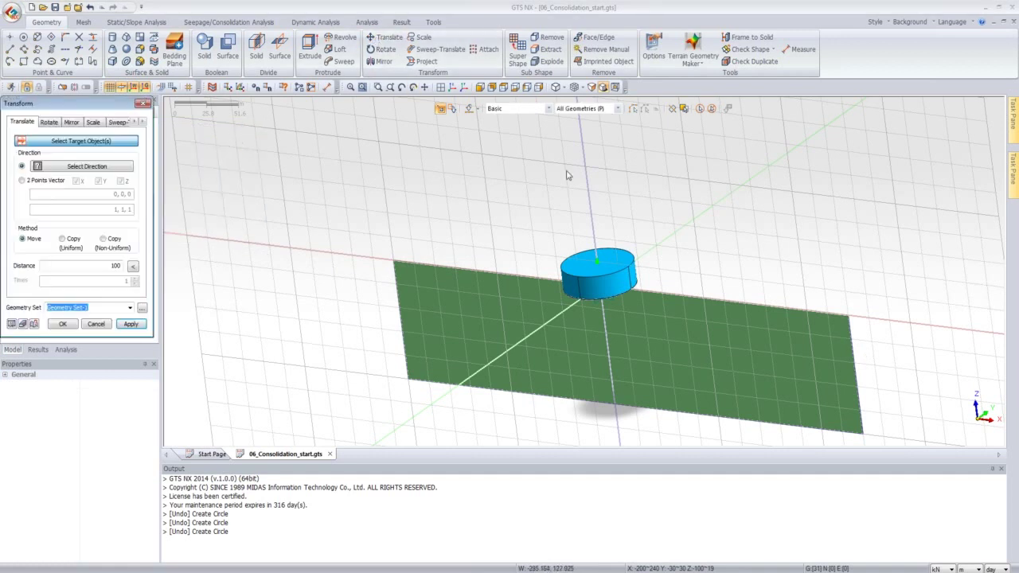
left_click(705, 335)
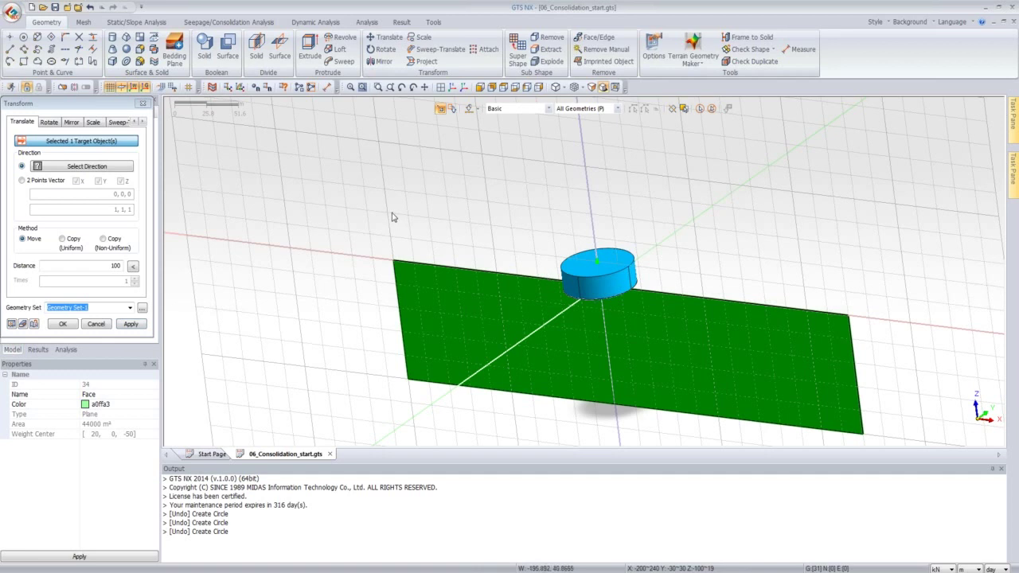
mouse_move(532, 323)
middle_mouse_down()
mouse_move(530, 310)
mouse_move(528, 325)
middle_mouse_up()
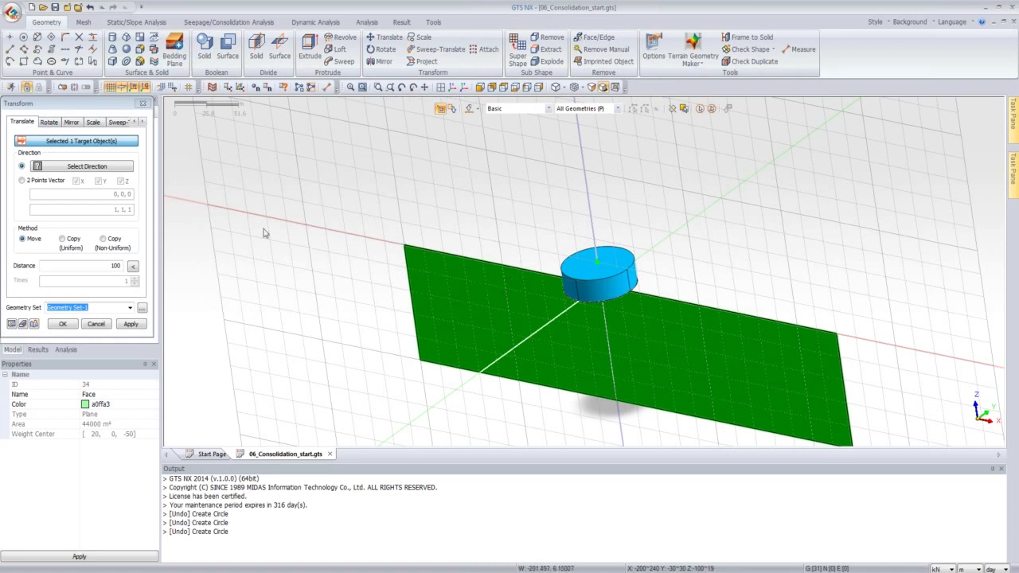
left_click(107, 169)
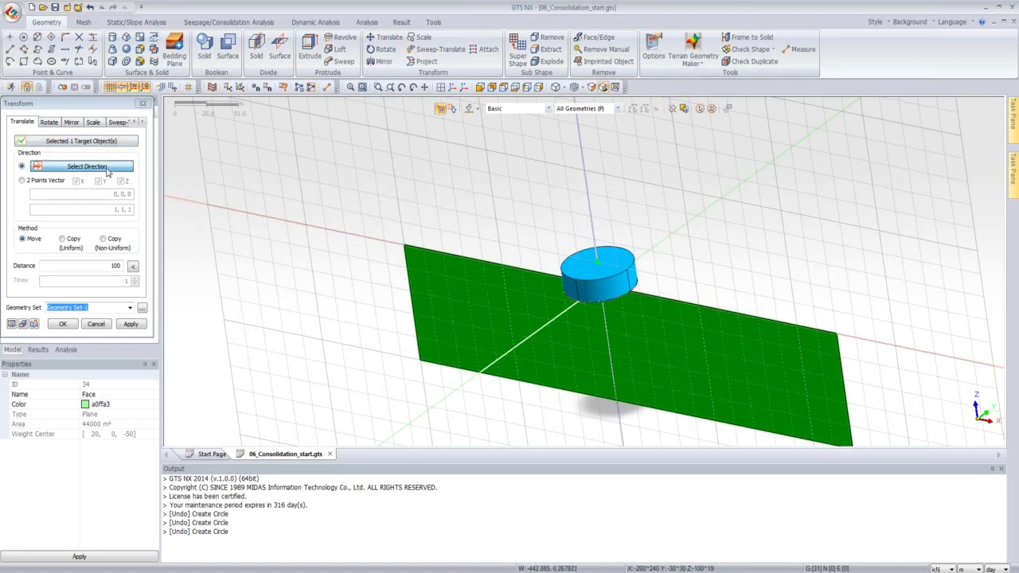
left_click(485, 372)
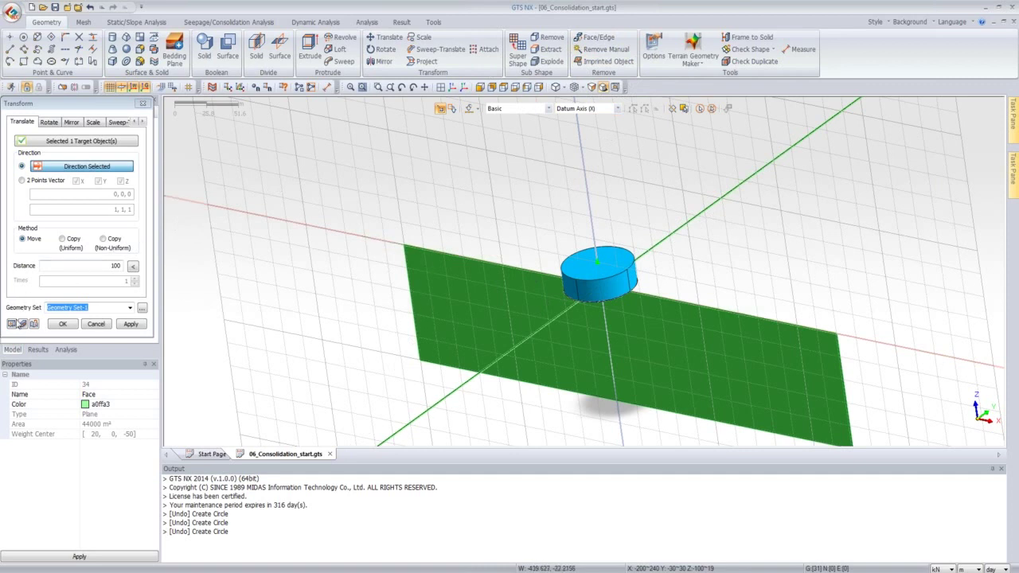
left_click(11, 324)
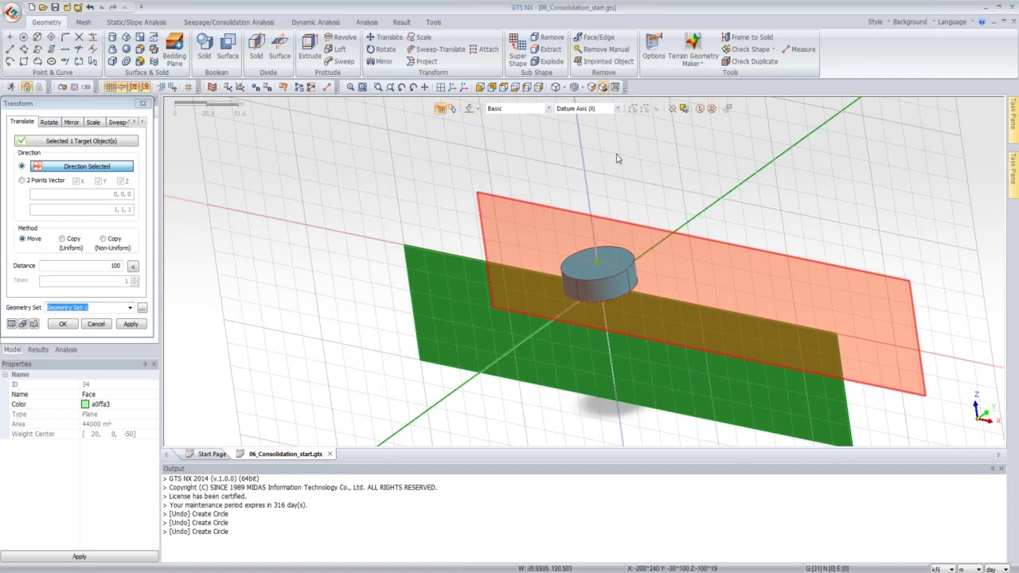
mouse_move(618, 159)
middle_mouse_down()
mouse_move(599, 184)
mouse_move(611, 169)
middle_mouse_up()
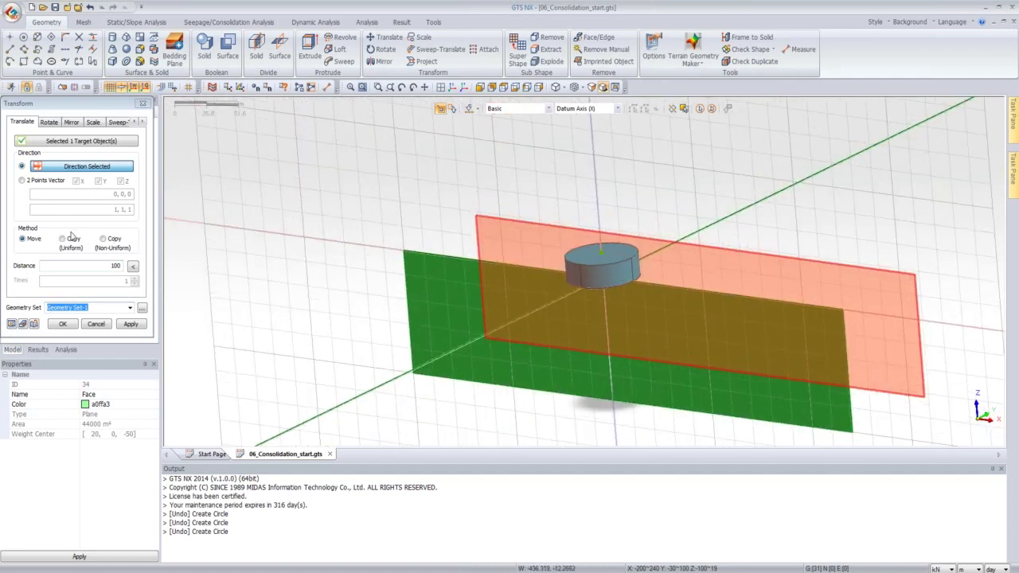
Step: Preview the ground face's move at -100 m, and translate the face by -200 m along the Y axis in Geometry Set-1
left_click(107, 265)
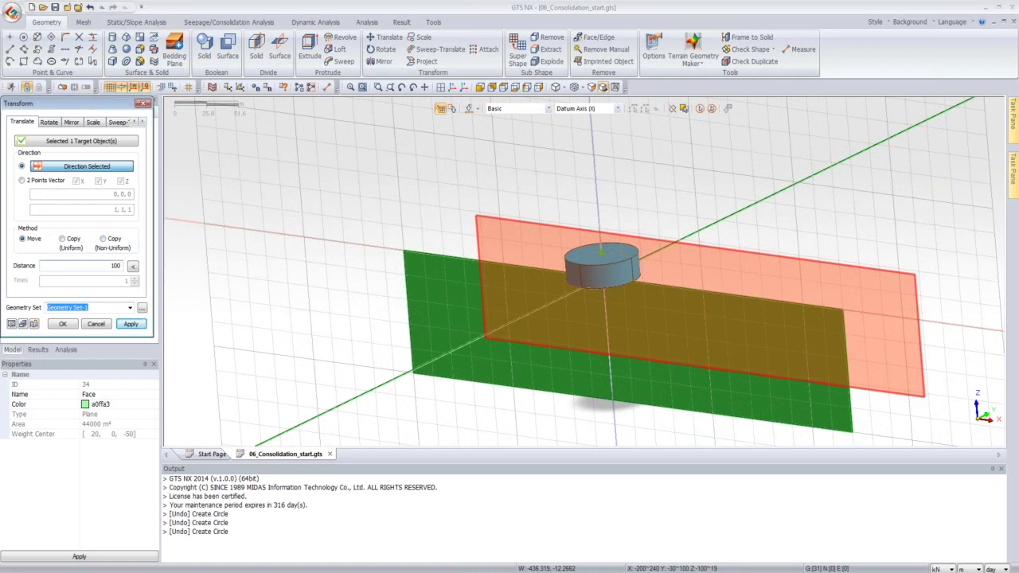
left_click(11, 324)
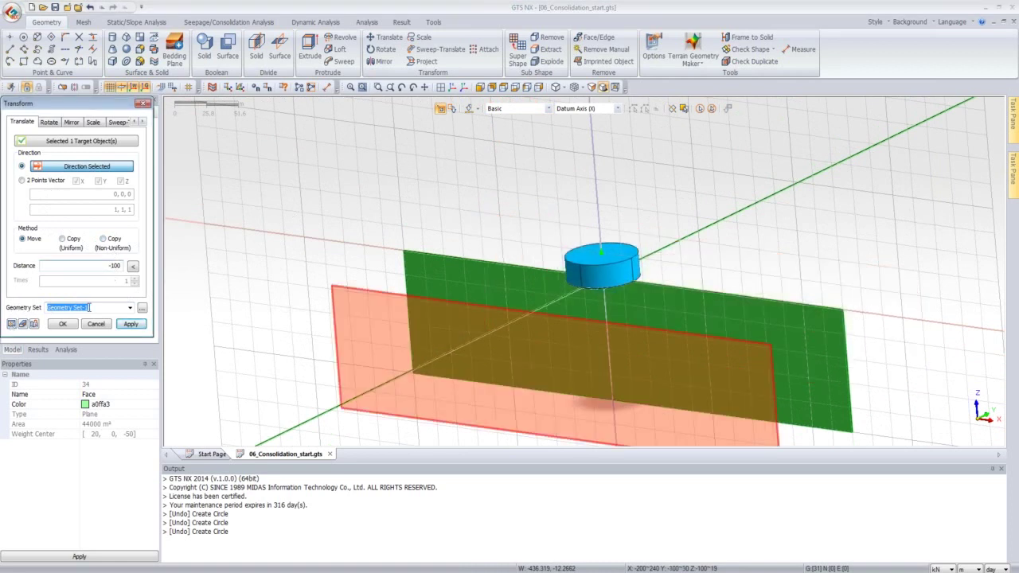
mouse_move(471, 211)
middle_mouse_down("ctrl")
mouse_move(450, 271)
mouse_move(465, 231)
middle_mouse_up("ctrl")
left_click(115, 265)
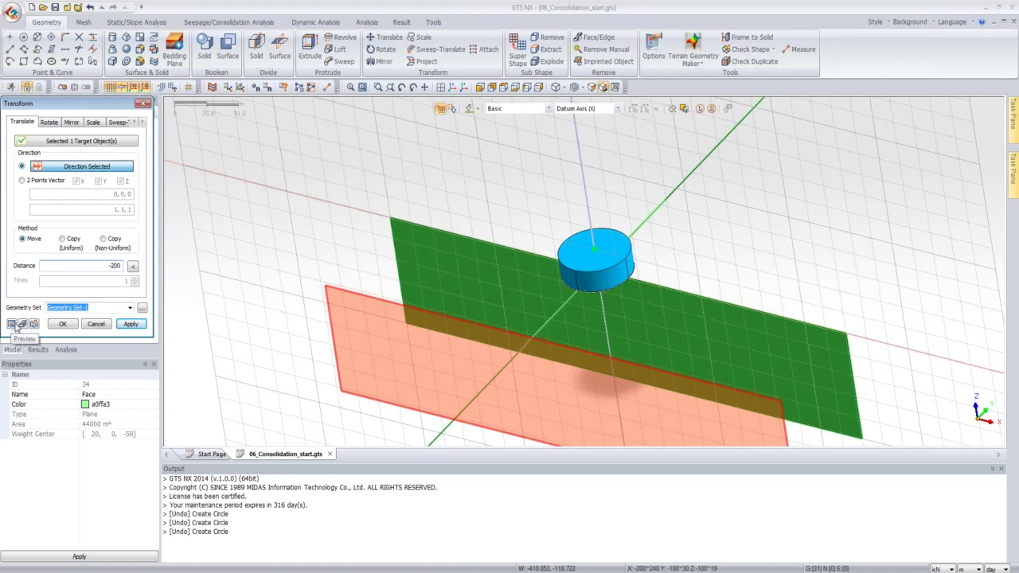
left_click(11, 325)
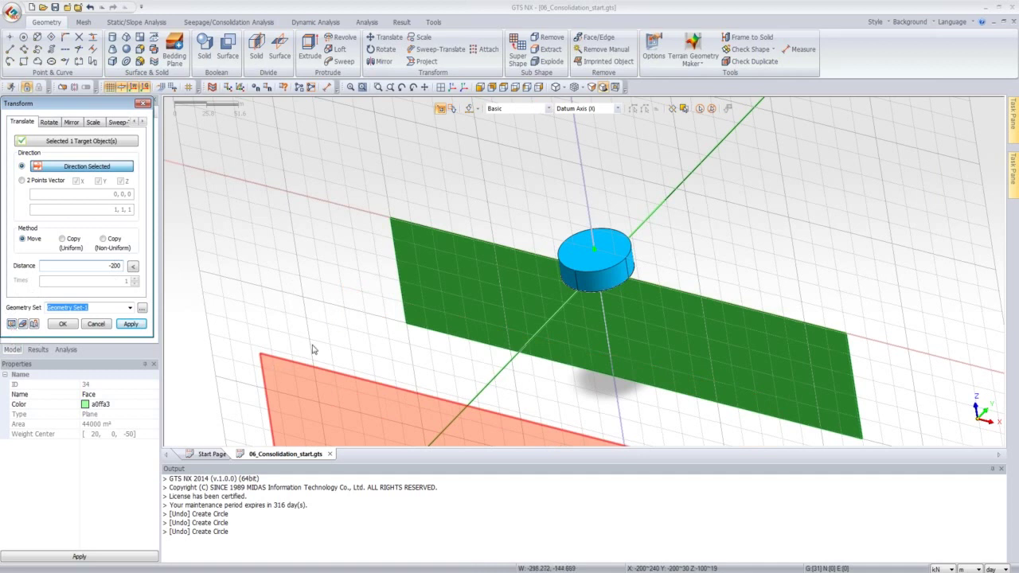
scroll(333, 306, "up", 1)
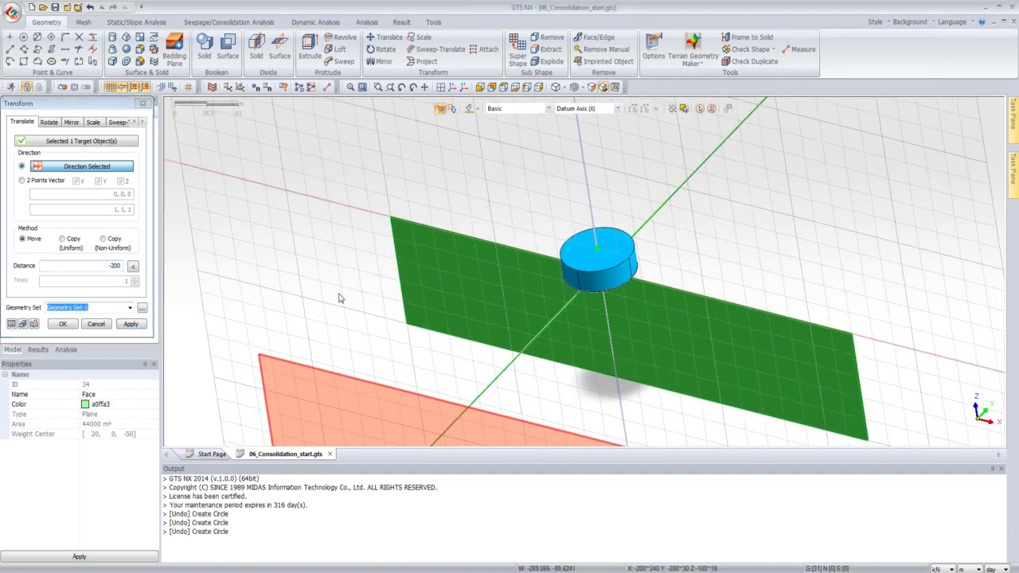
left_click(64, 323)
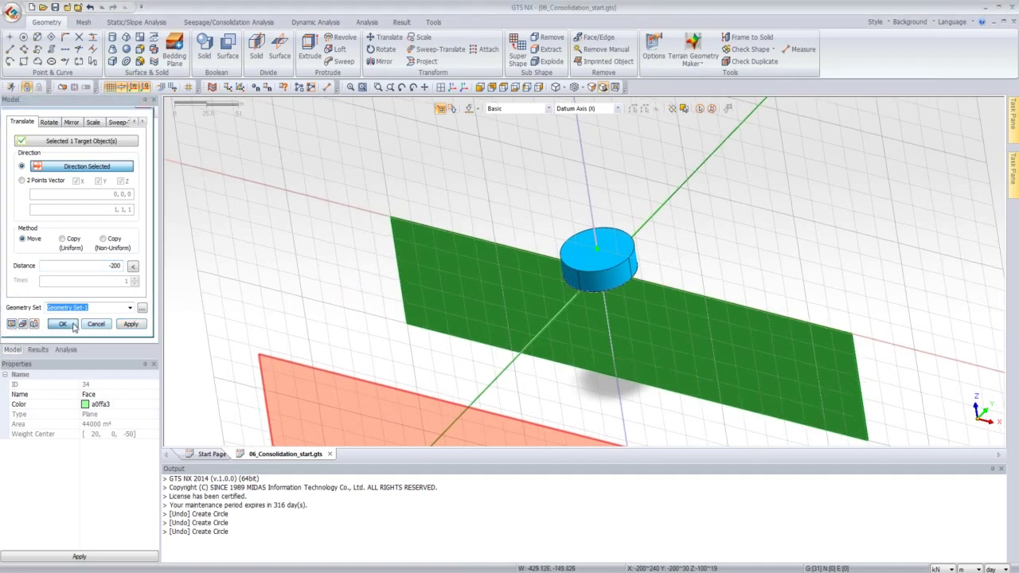
Step: Extrude the translated ground face 400 m along the Y datum axis as a solid in Geometry Set-1
scroll(501, 318, "down", 4)
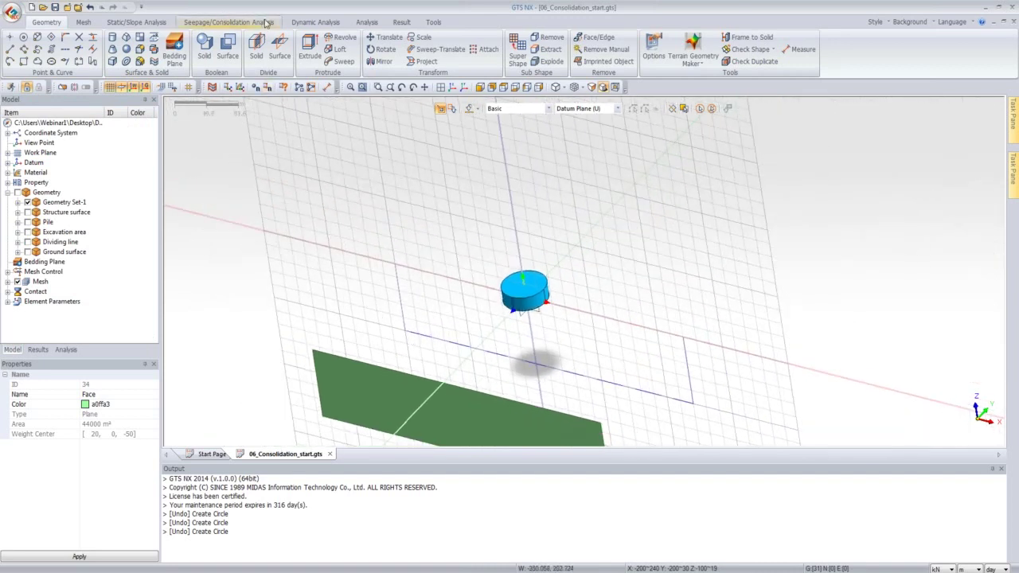
left_click(309, 45)
left_click(358, 381)
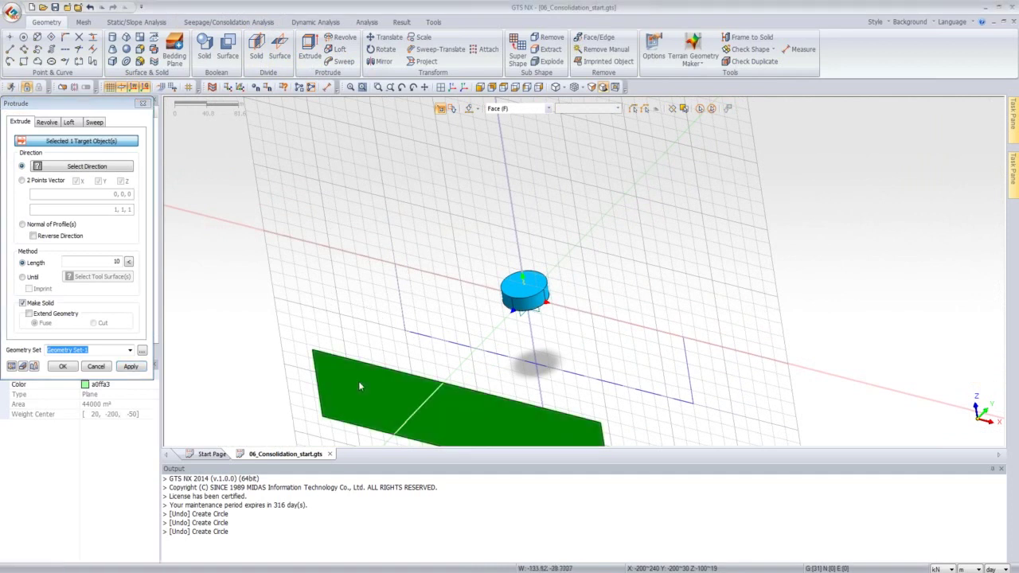
left_click(86, 165)
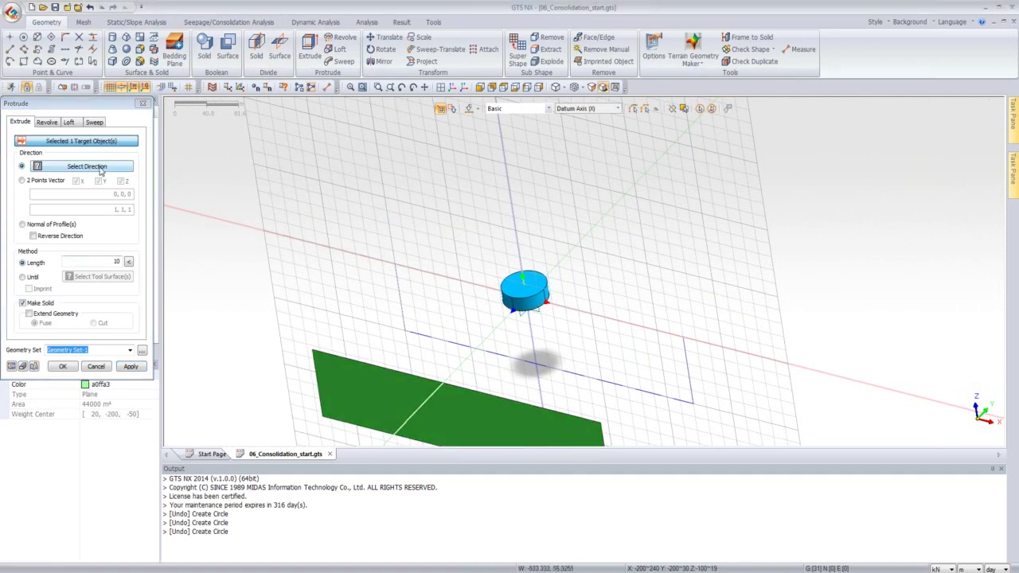
left_click(611, 209)
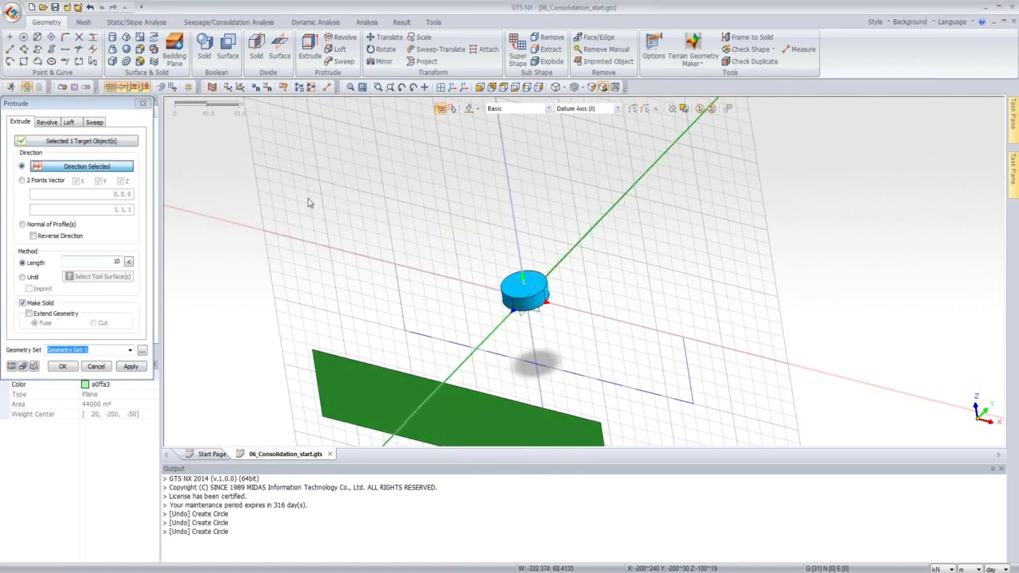
left_click(103, 261)
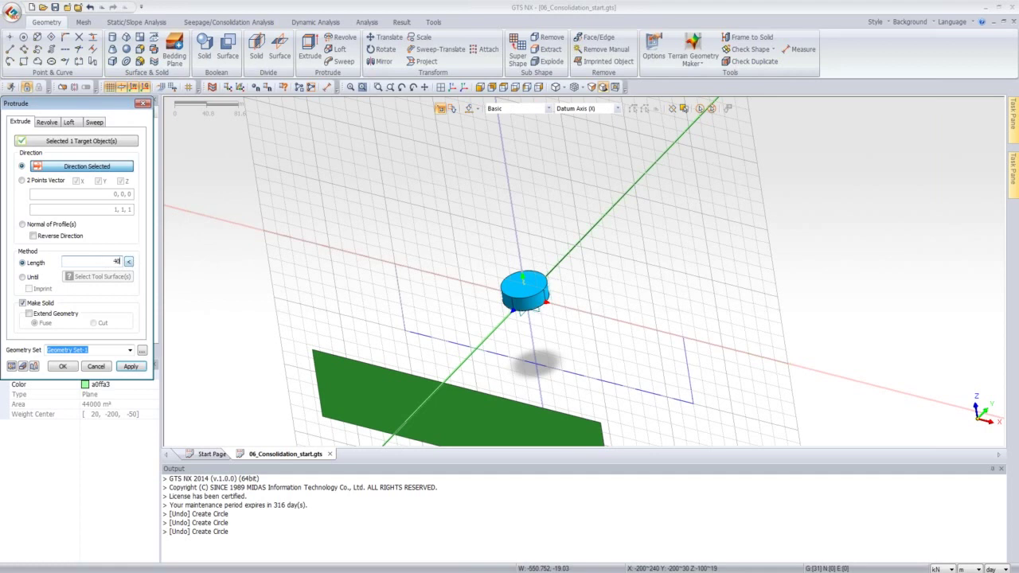
left_click(11, 367)
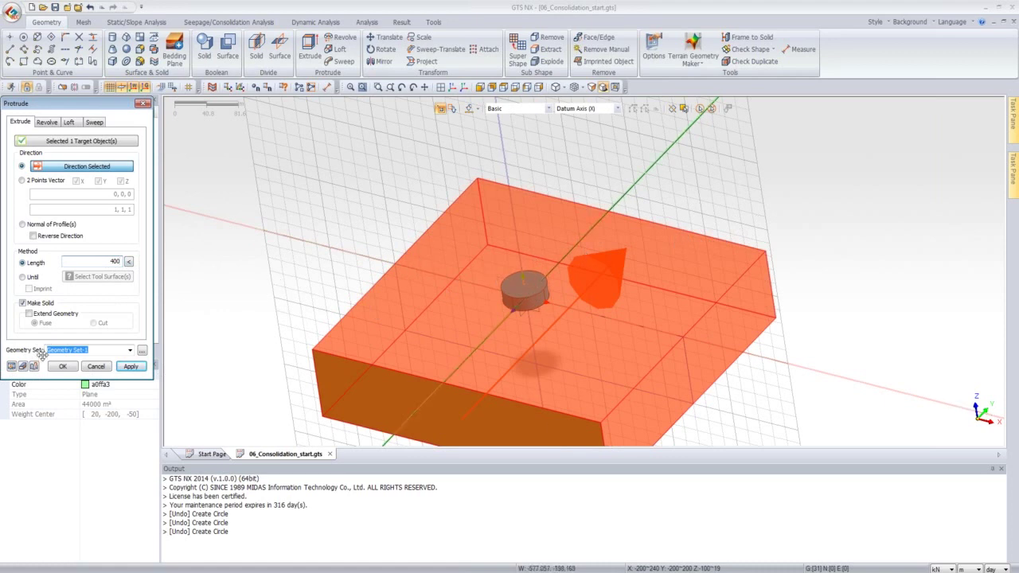
left_click(70, 369)
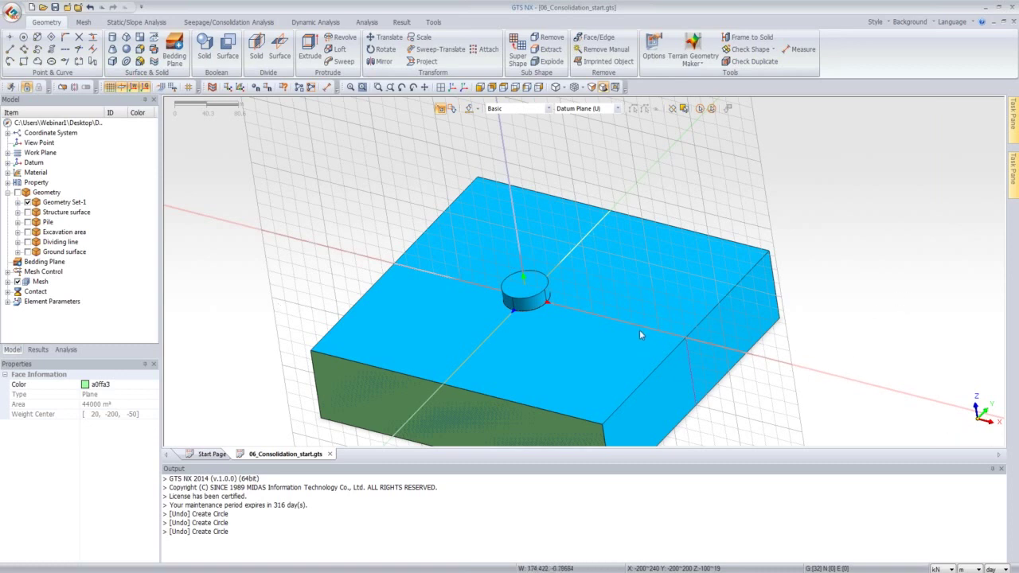
middle_click_drag(666, 292, 535, 321)
scroll(535, 316, "down", 2)
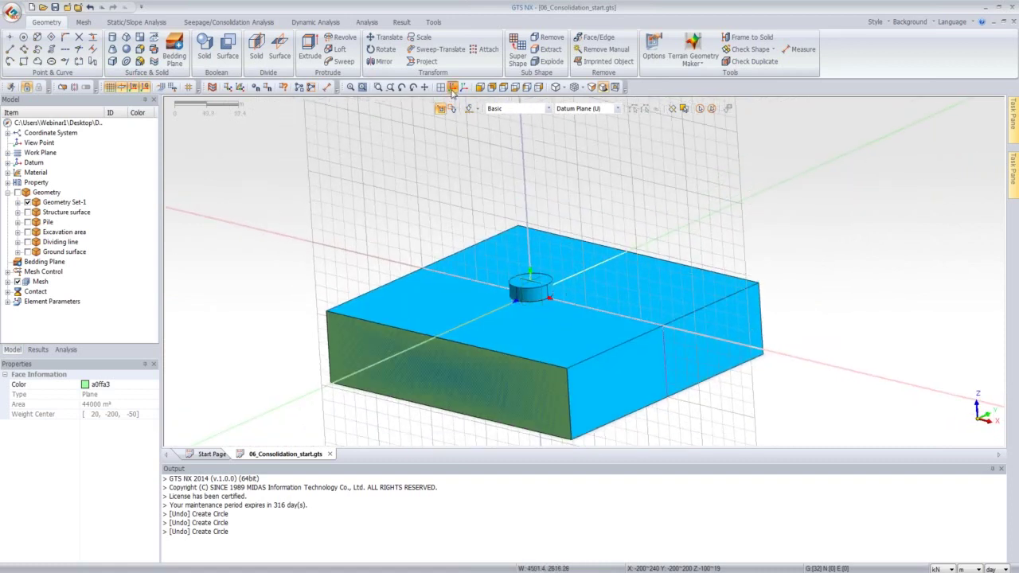
middle_click_drag(451, 105, 557, 239)
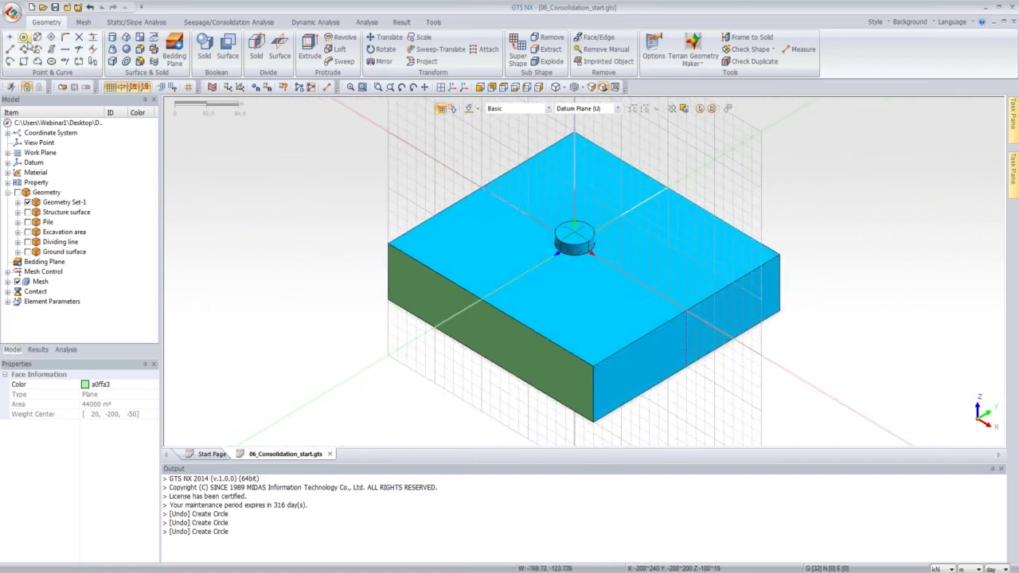
left_click(11, 50)
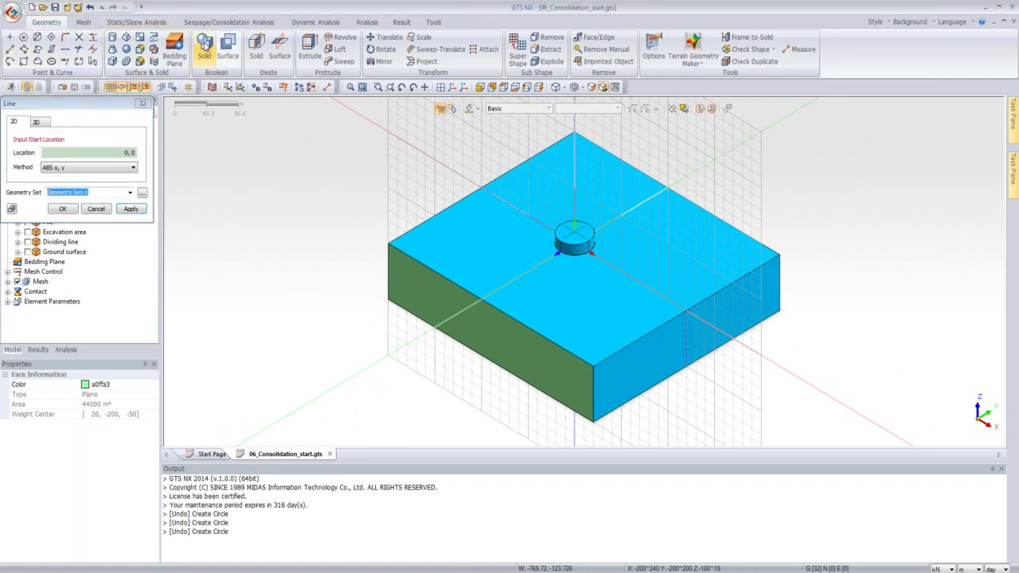
left_click(95, 208)
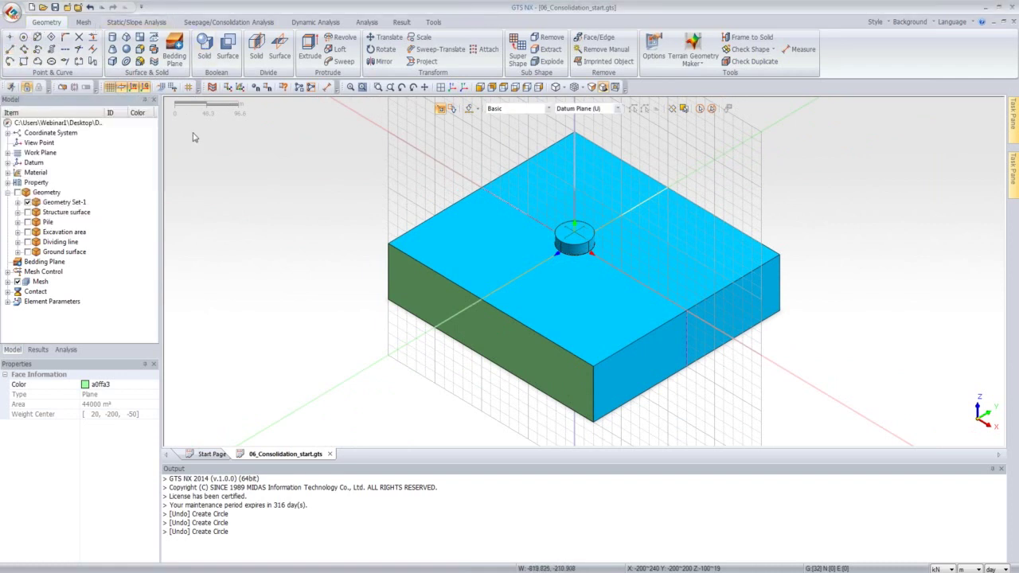
Step: Move the work plane onto the ground's green face by three points: origin (-200, -200, 0), X-axis (-200, -200, -100), and the opposite bottom corner
left_click(172, 88)
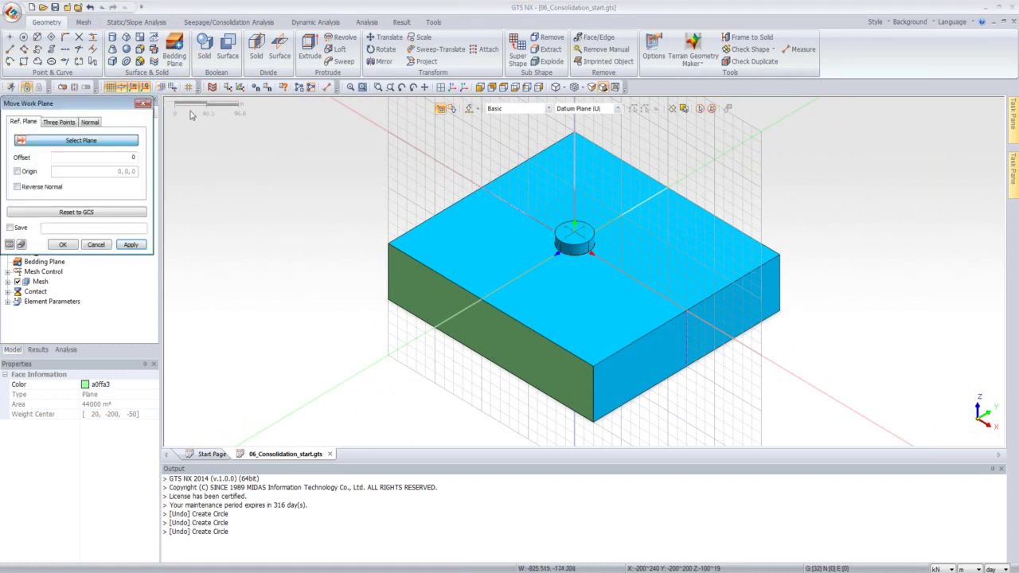
left_click(70, 123)
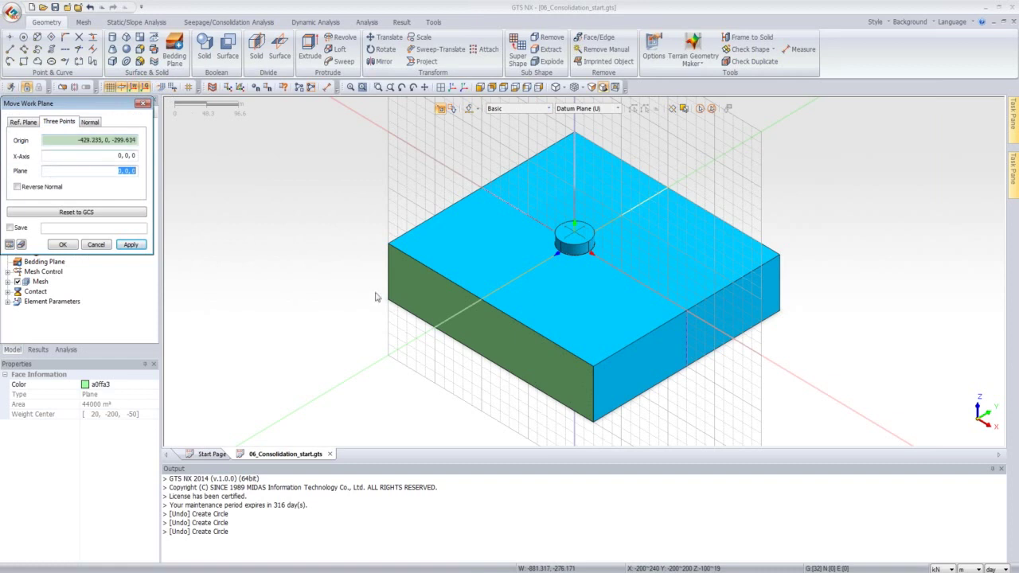
left_click(388, 245)
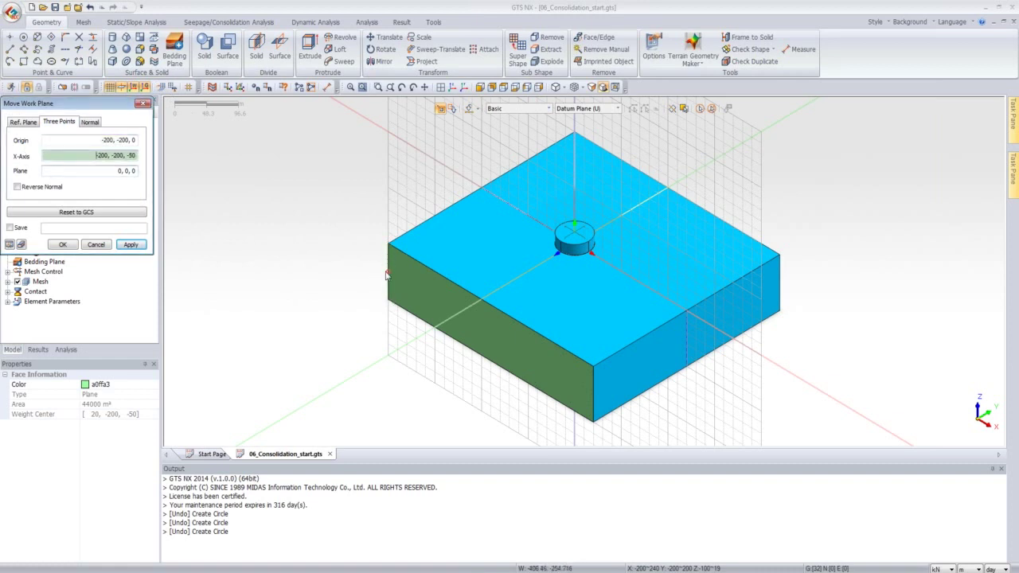
left_click(388, 301)
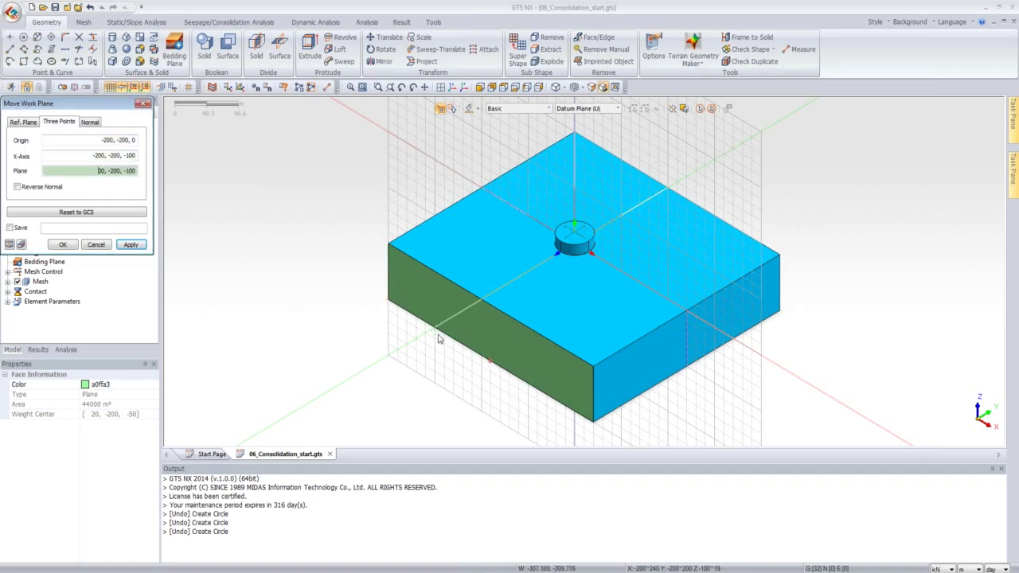
left_click(593, 421)
left_click(67, 245)
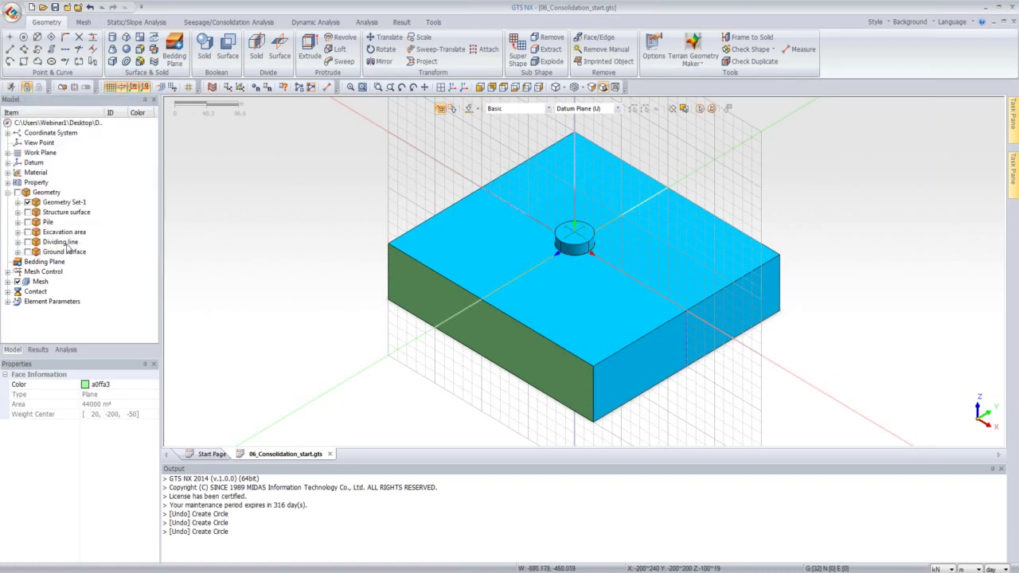
Step: Show the model in front view facing the ground's green face, and leave the Line command without drawing
middle_click_drag(442, 324, 483, 229)
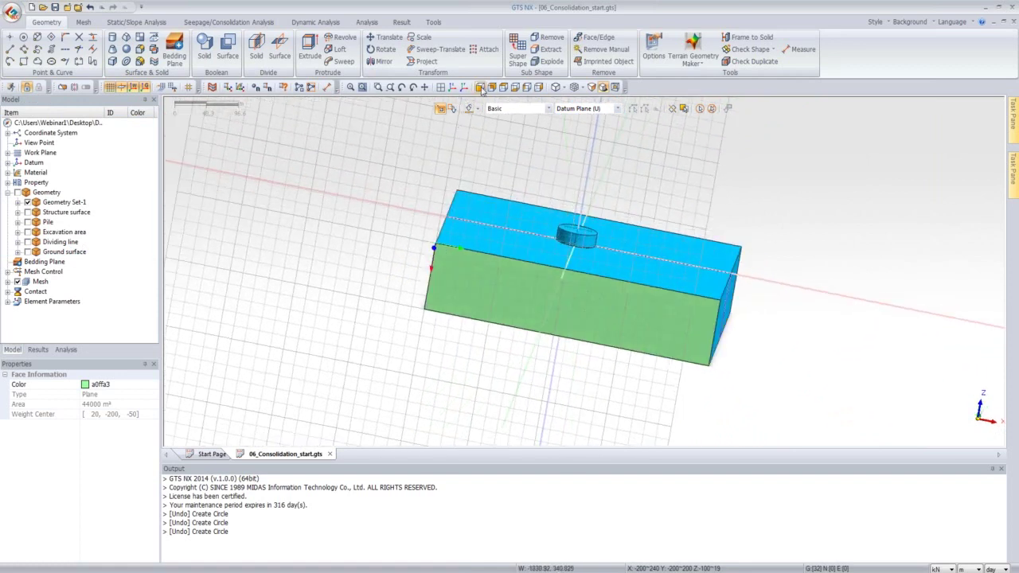
left_click(481, 87)
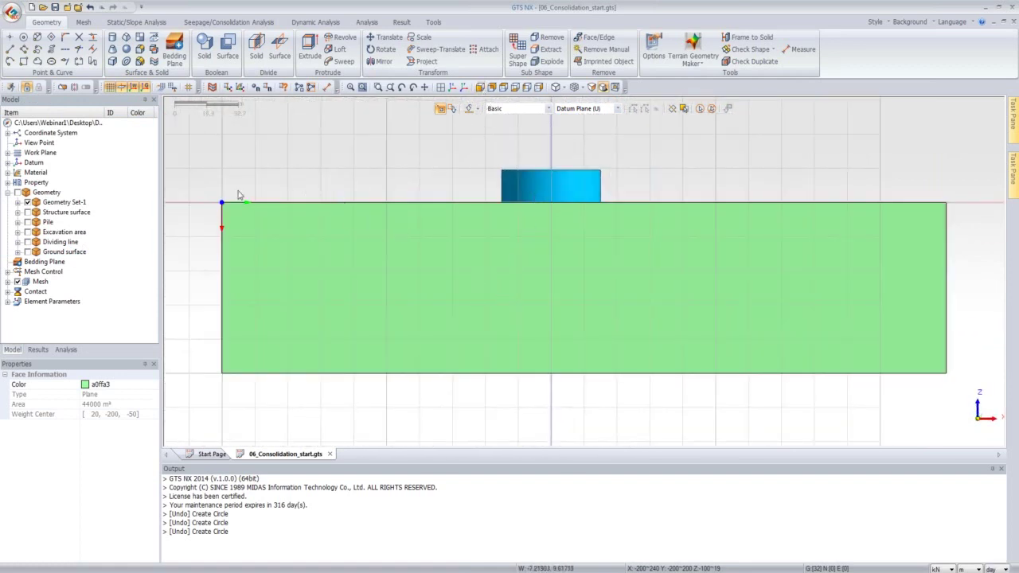
left_click(10, 37)
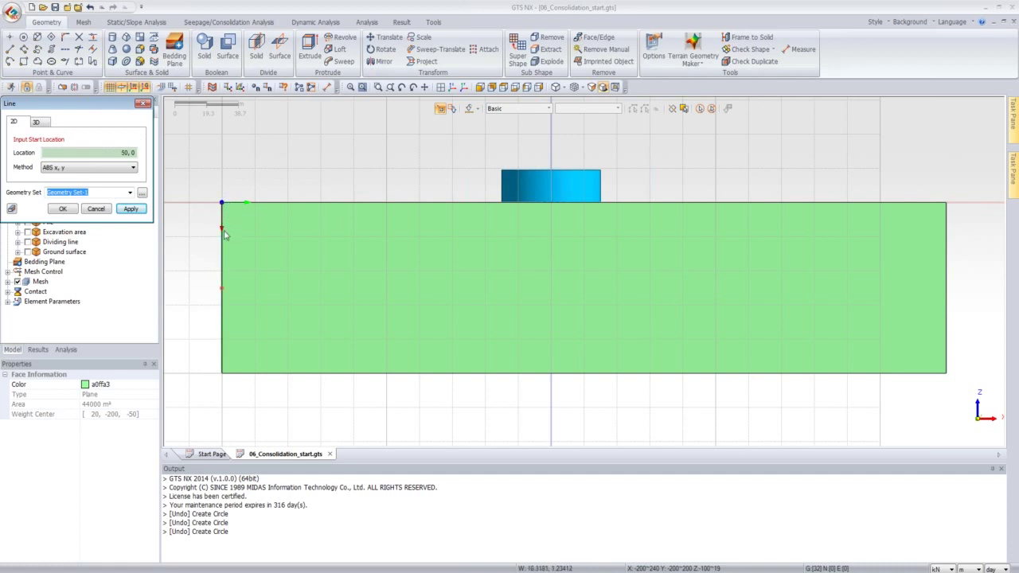
left_click(108, 209)
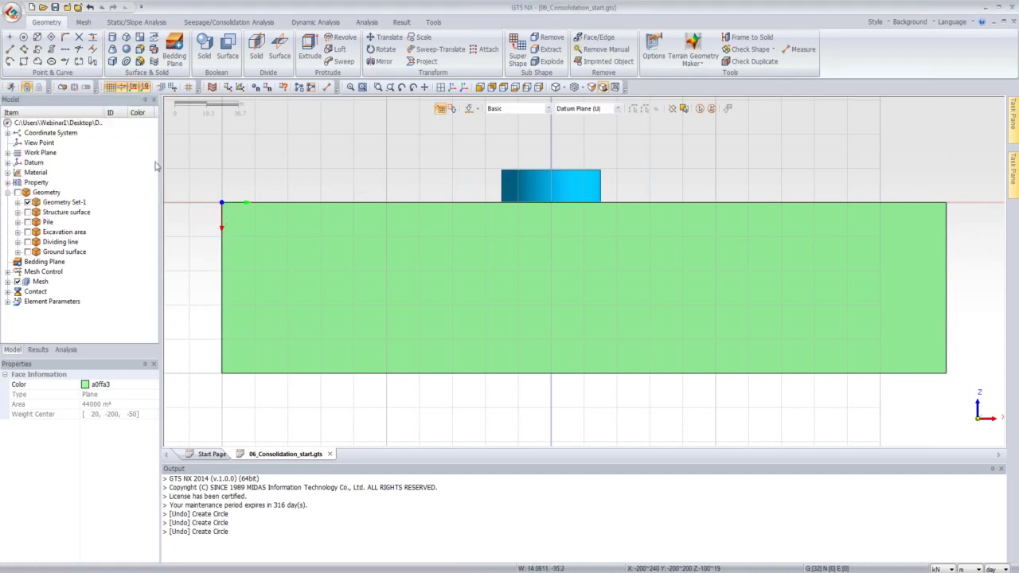
Step: Turn on Quadrant Snap, and leave the Line command without drawing on the ground's green face
left_click(189, 88)
left_click(188, 88)
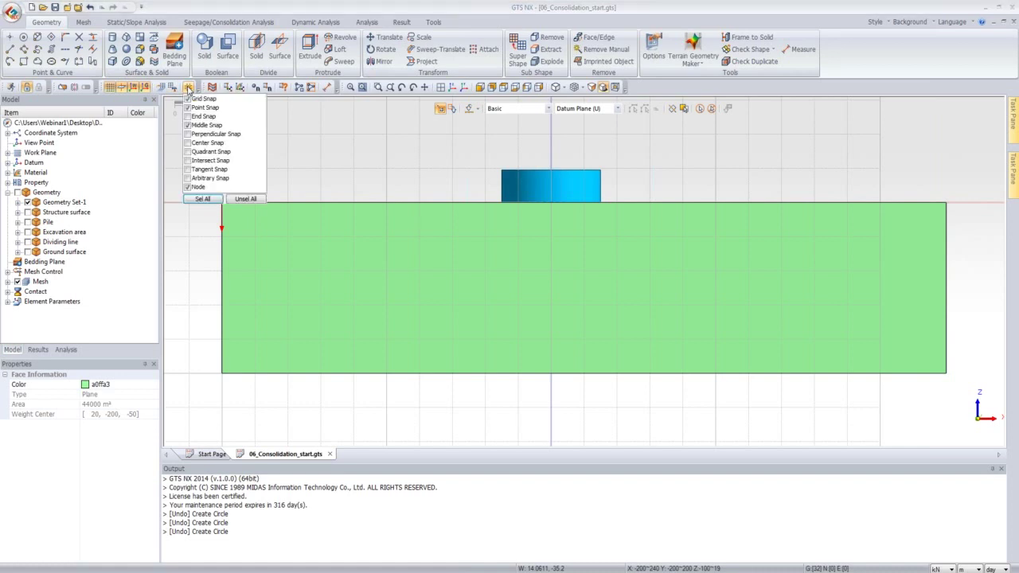
left_click(189, 152)
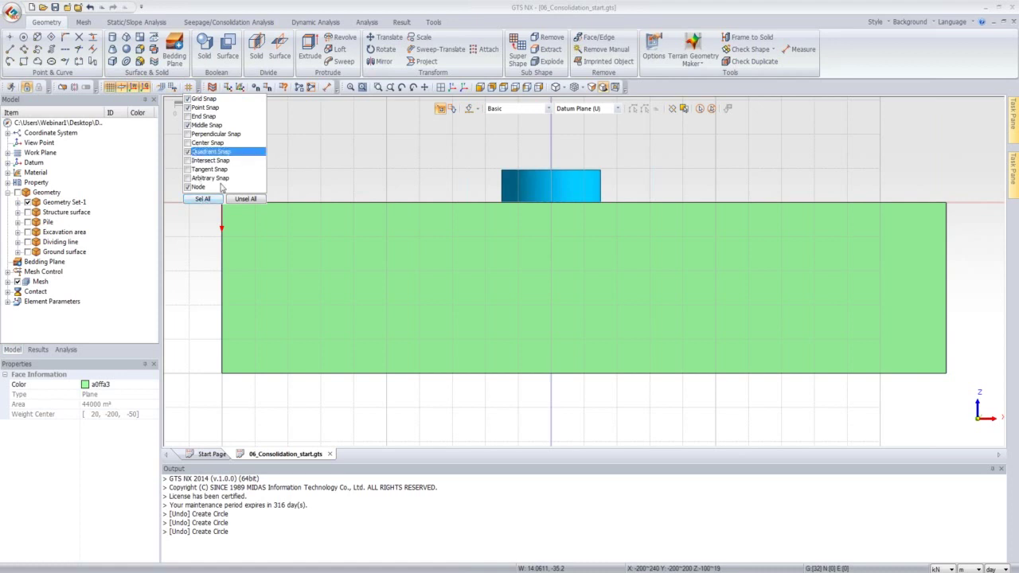
left_click(273, 179)
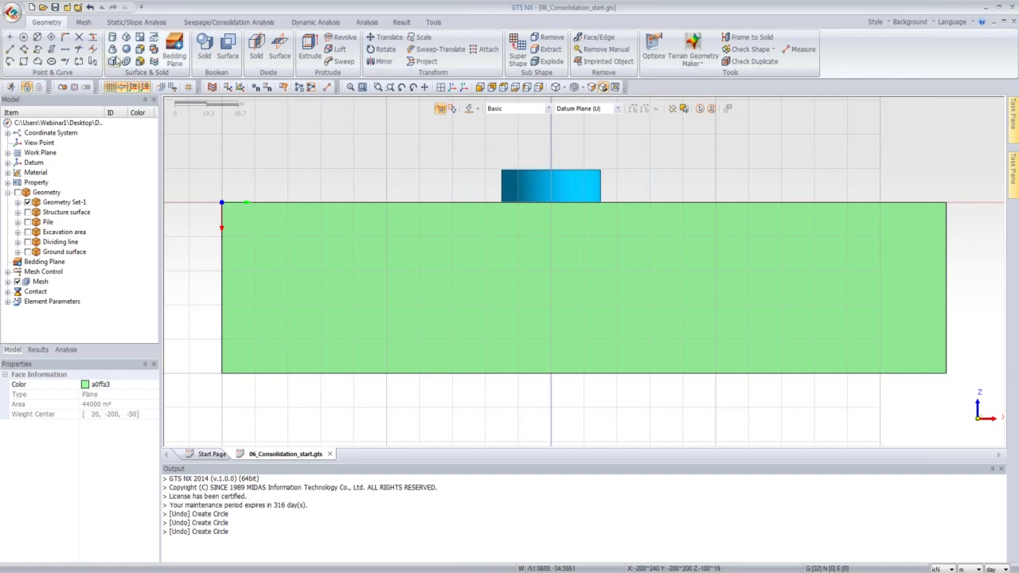
left_click(10, 49)
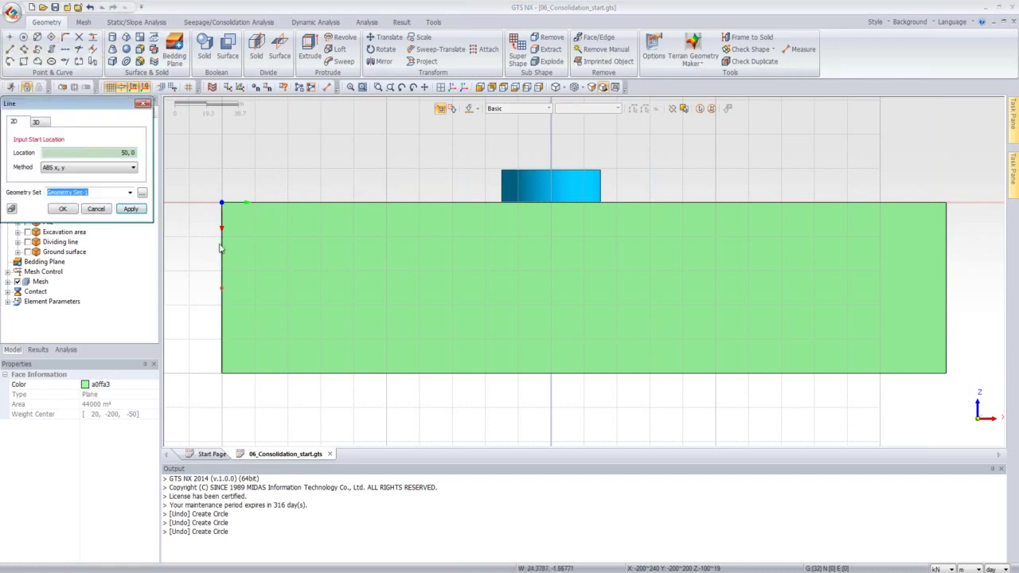
left_click(96, 208)
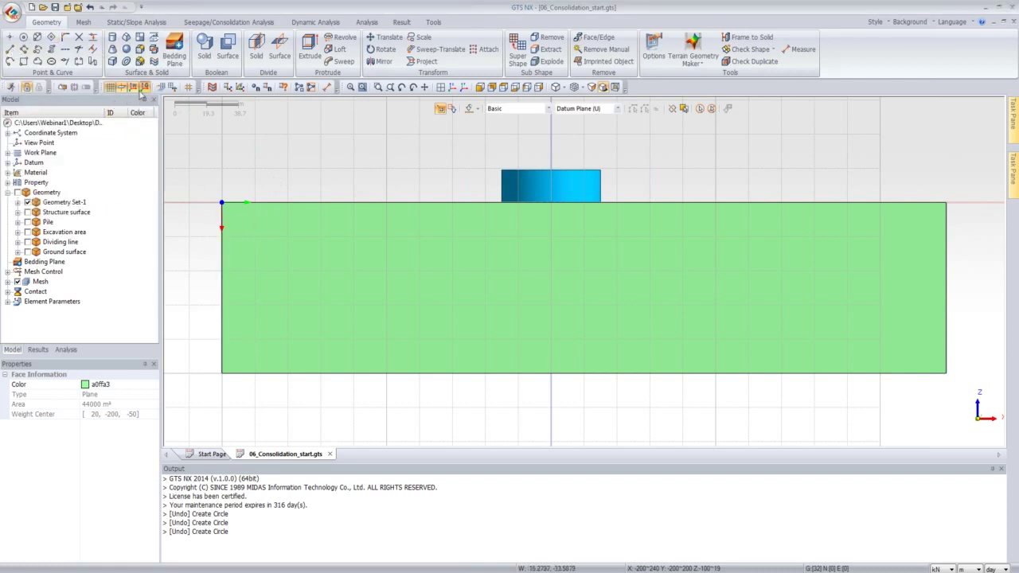
Step: Enable all snap types and try to start a line on the left edge of the ground's green face
left_click(189, 89)
left_click(203, 199)
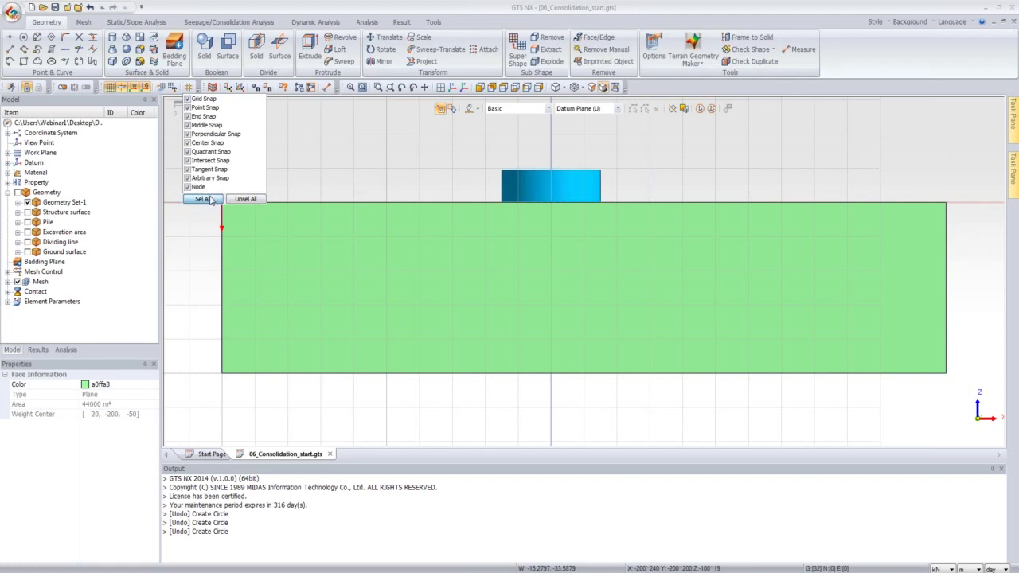
key("l")
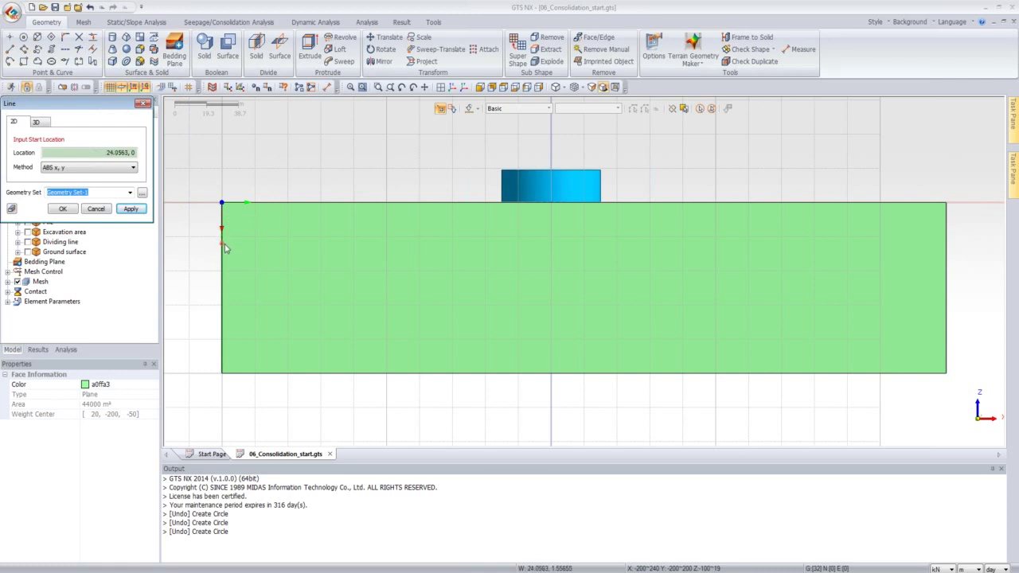
left_click(223, 243)
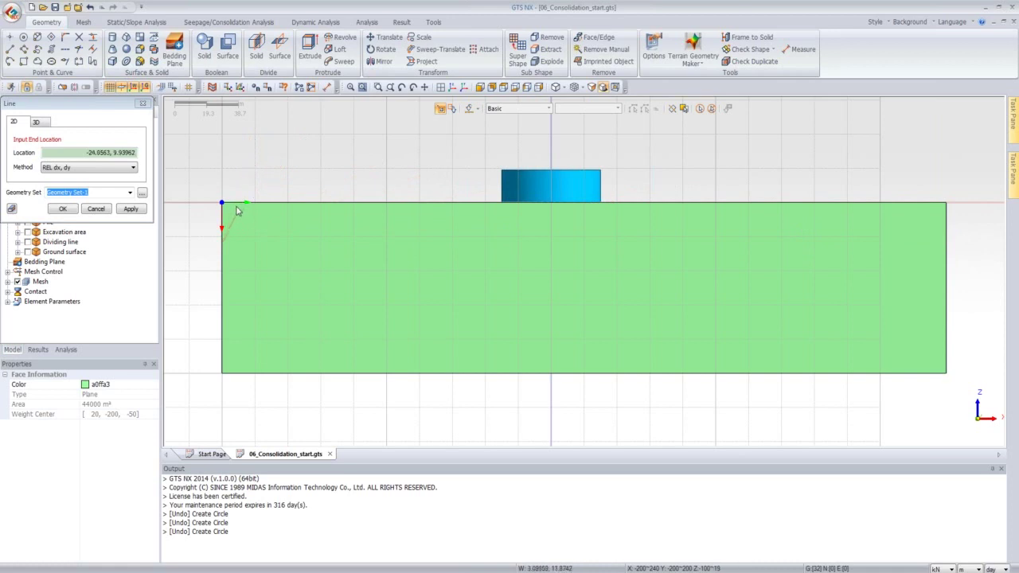
left_click(107, 211)
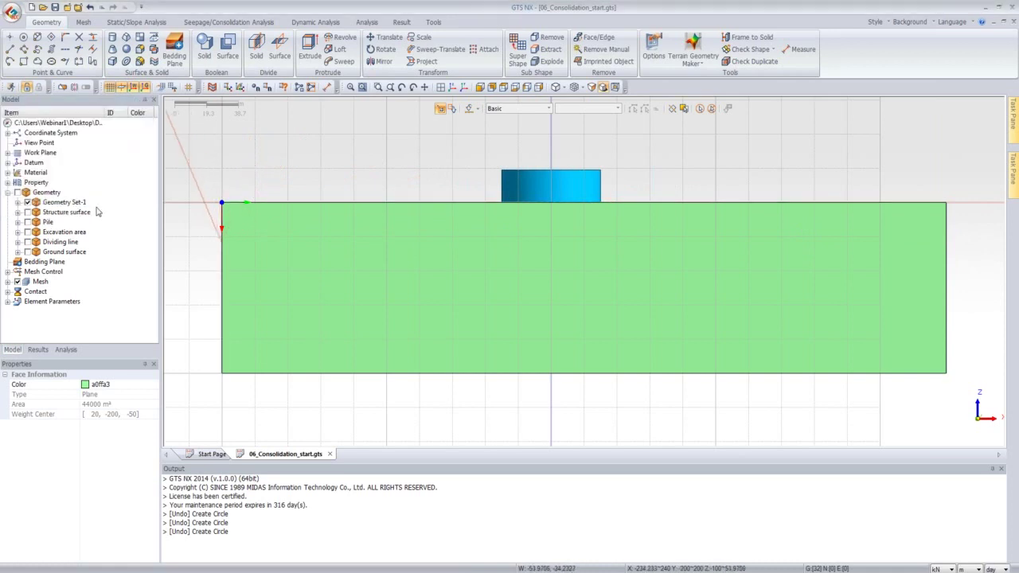
Step: Clear all snap types, leaving only Grid, Middle, Center and Quadrant Snap enabled
left_click(189, 87)
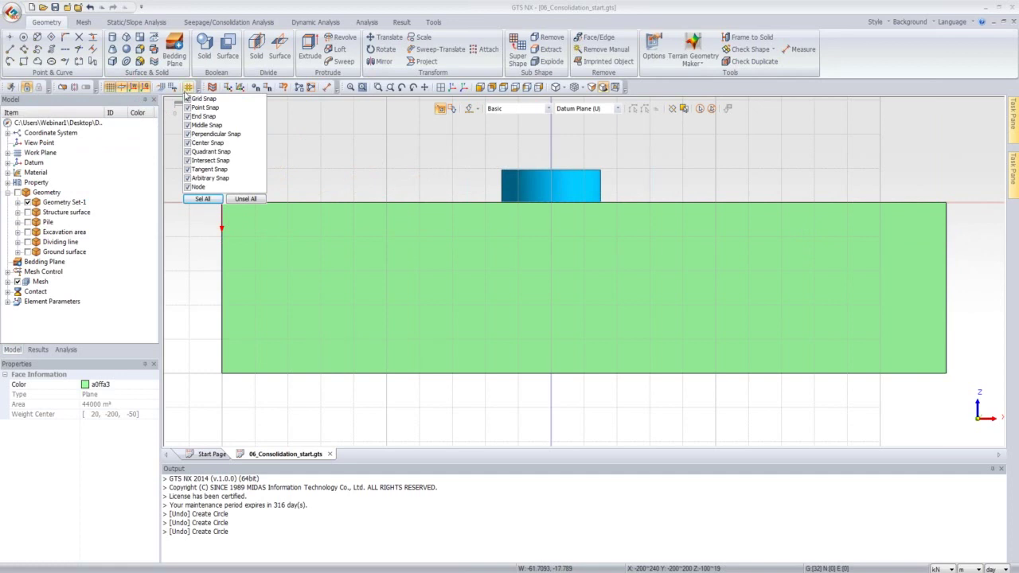
left_click(241, 199)
left_click(189, 144)
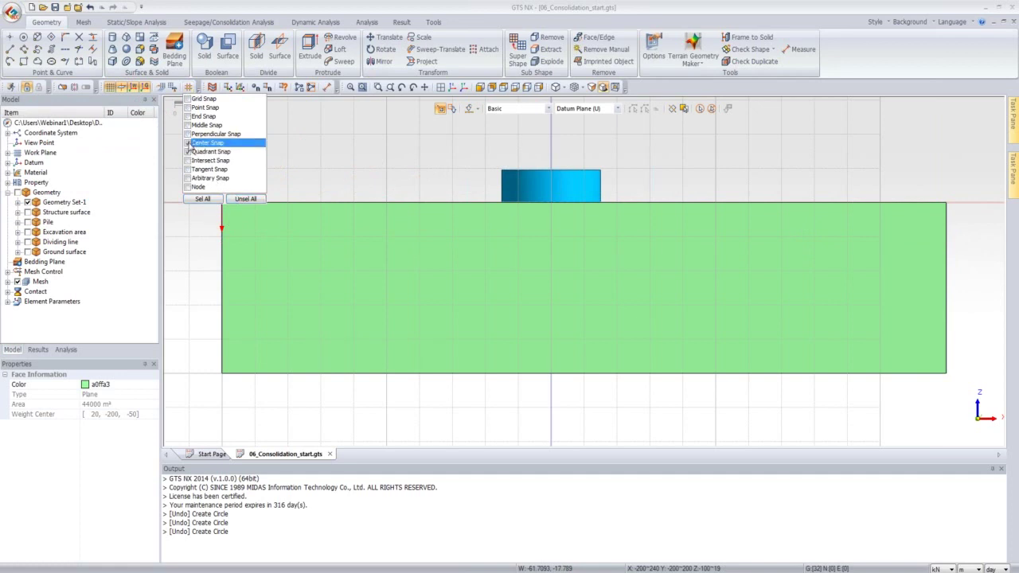
left_click(189, 125)
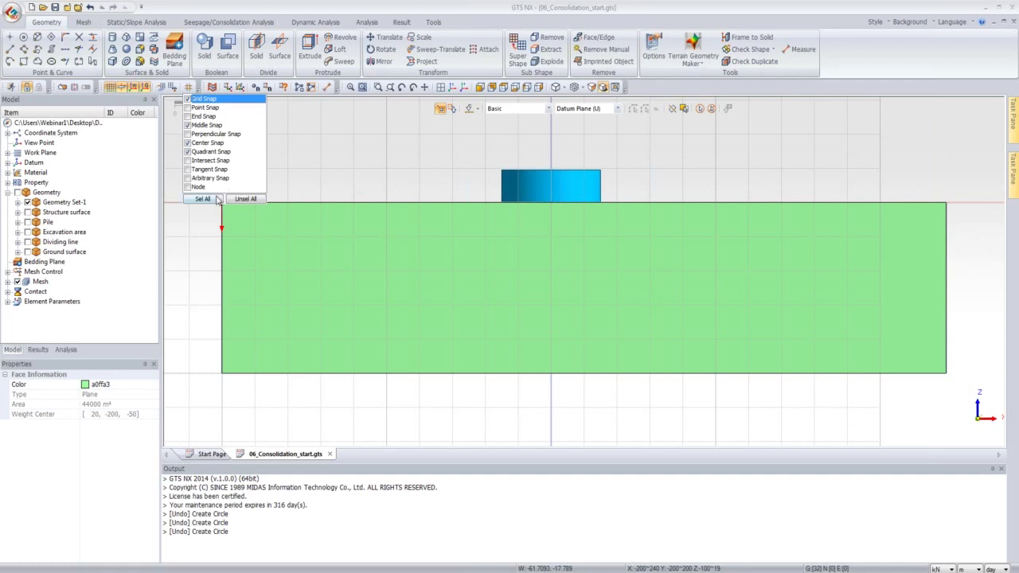
left_click(307, 173)
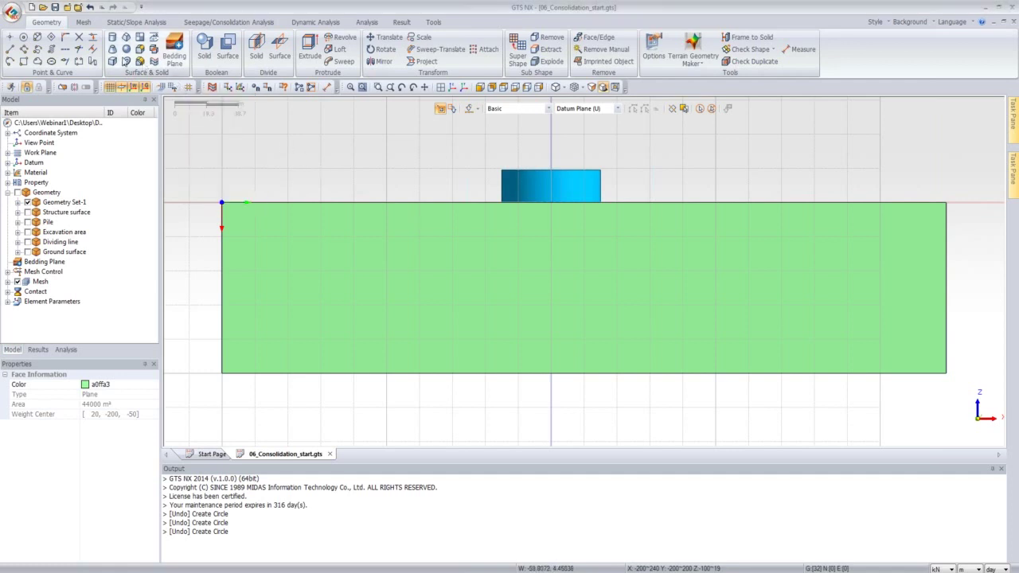
Step: Add Point Snap in front view and try to start a line near the ground face's upper left corner
left_click(10, 49)
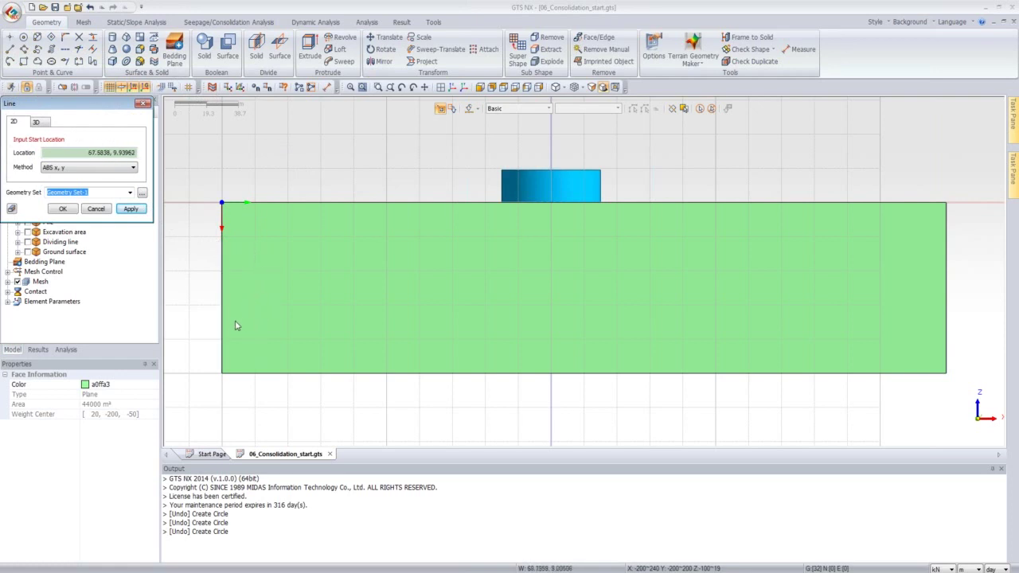
middle_click_drag(237, 323, 284, 323)
scroll(283, 323, "down", 5)
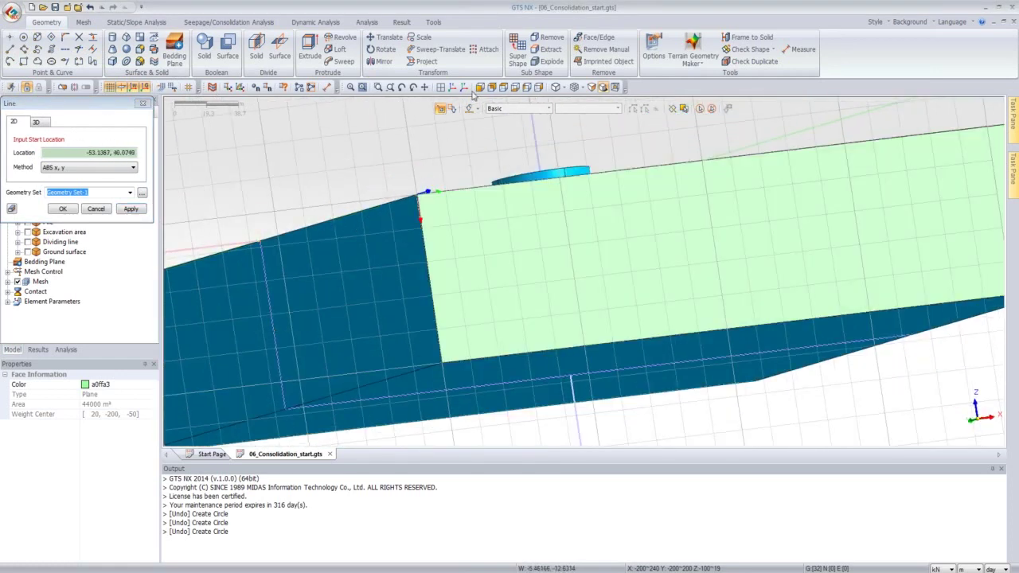
middle_click_drag(357, 217, 438, 149)
key("ctrl+f")
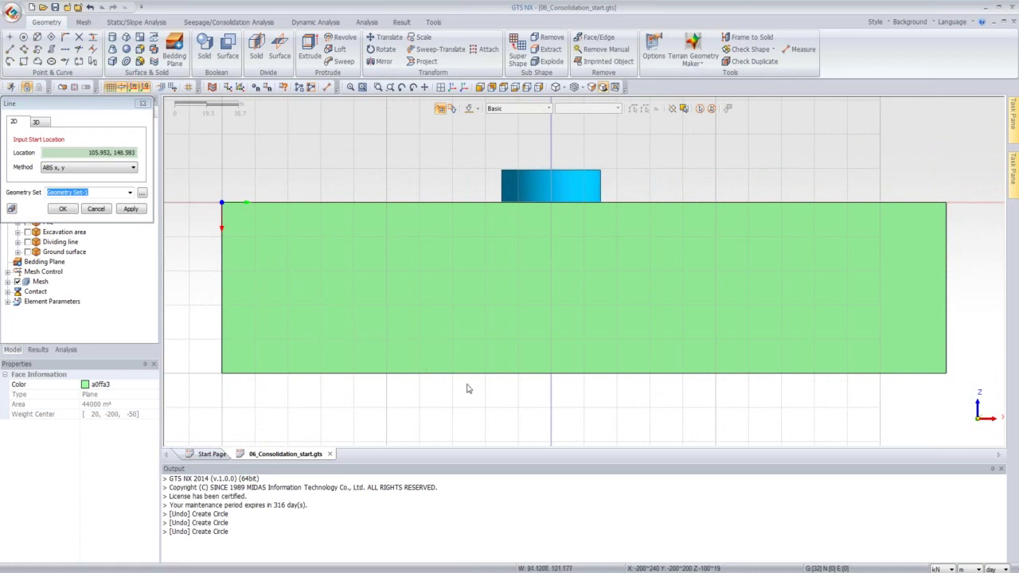
left_click(189, 87)
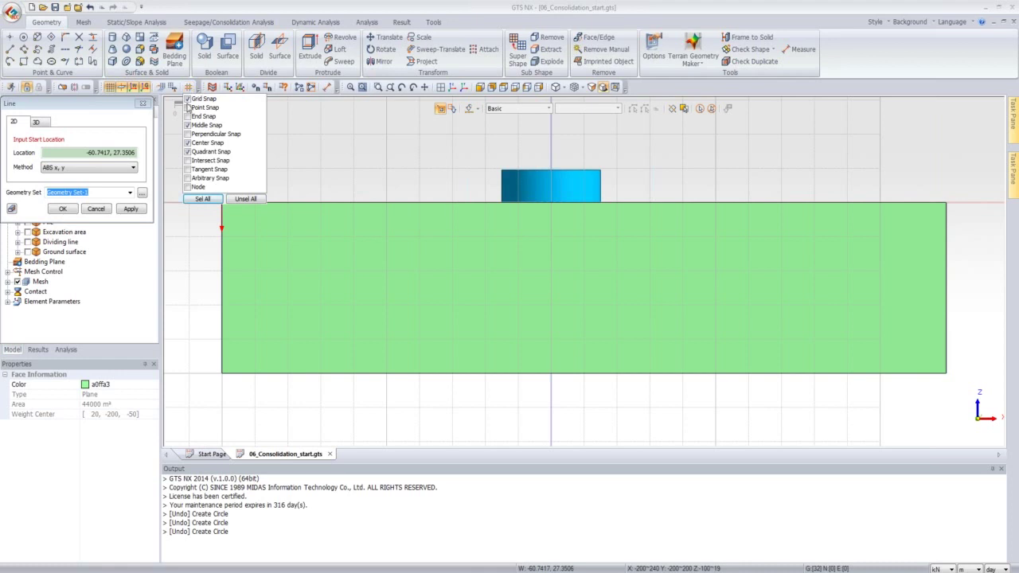
left_click(189, 108)
left_click(221, 202)
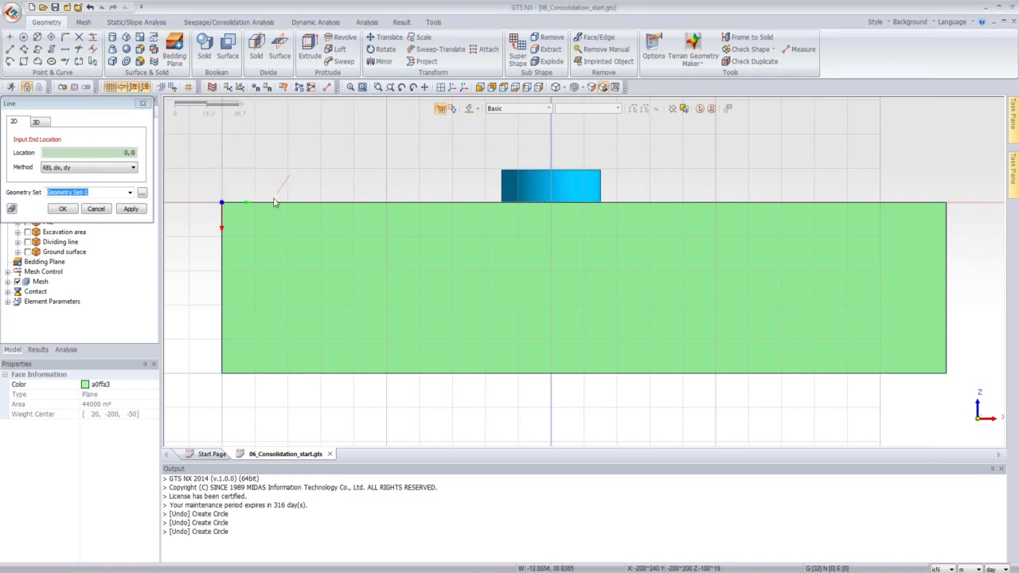
key("Escape")
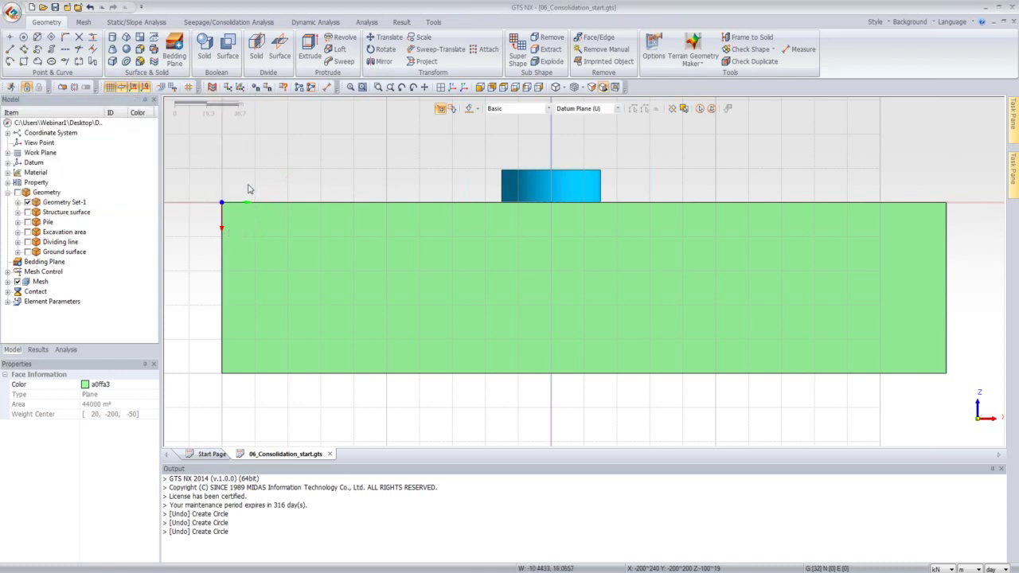
Step: Leave the Line command without drawing and enable all snap types, including Arbitrary Snap
left_click(10, 49)
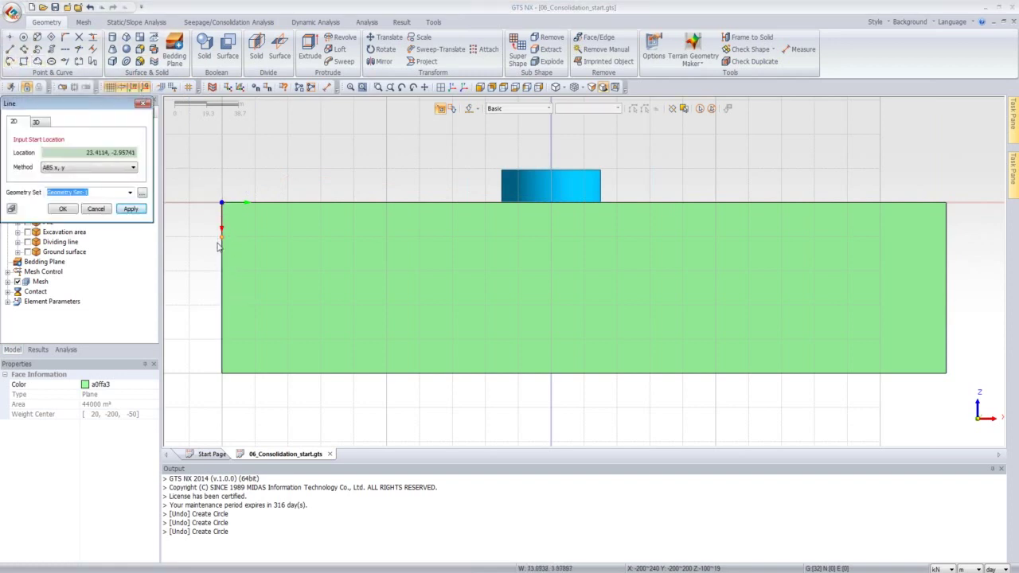
left_click(143, 103)
left_click(188, 87)
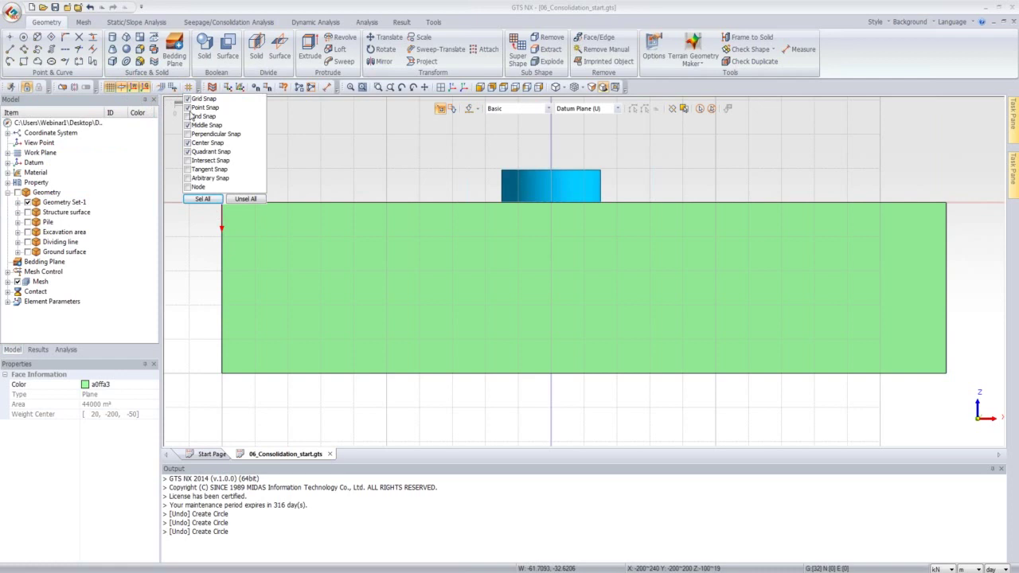
left_click(191, 178)
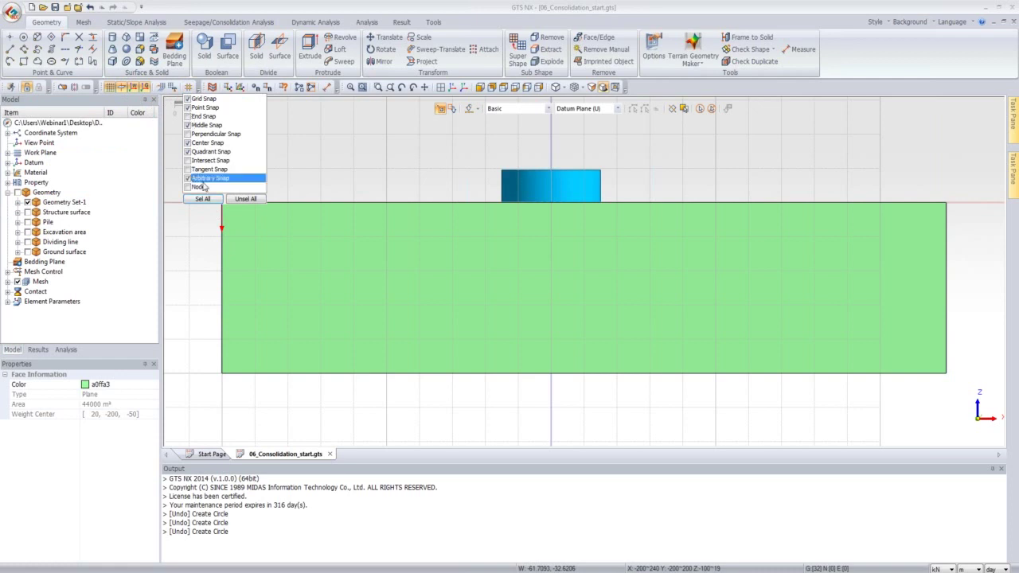
left_click(203, 199)
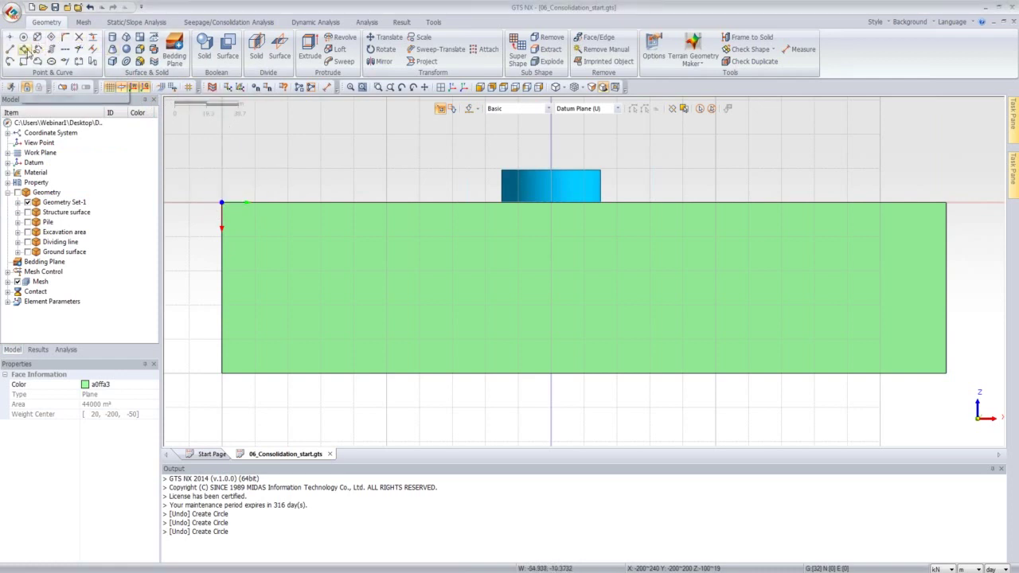
Step: Try a work-plane line from absolute (0, 24) with relative end point (400, 0) in Geometry Set-1, and undo it
left_click(12, 50)
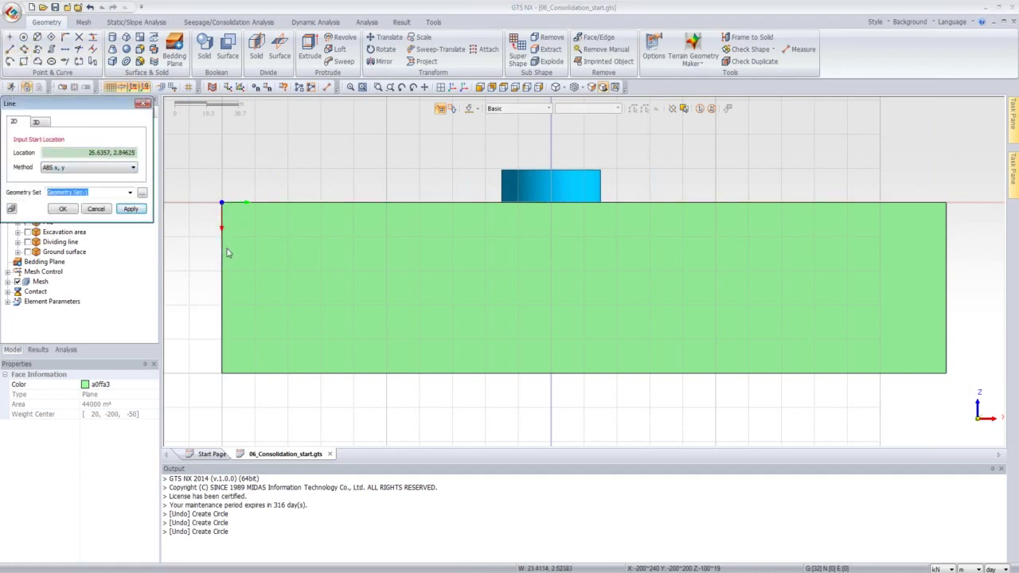
left_click(80, 152)
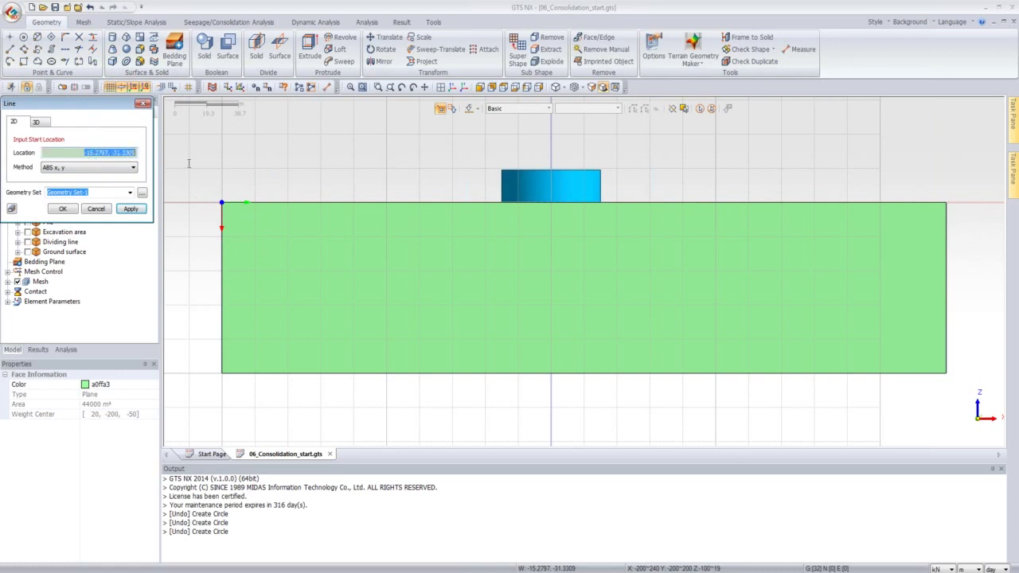
type("0,24")
key("Return")
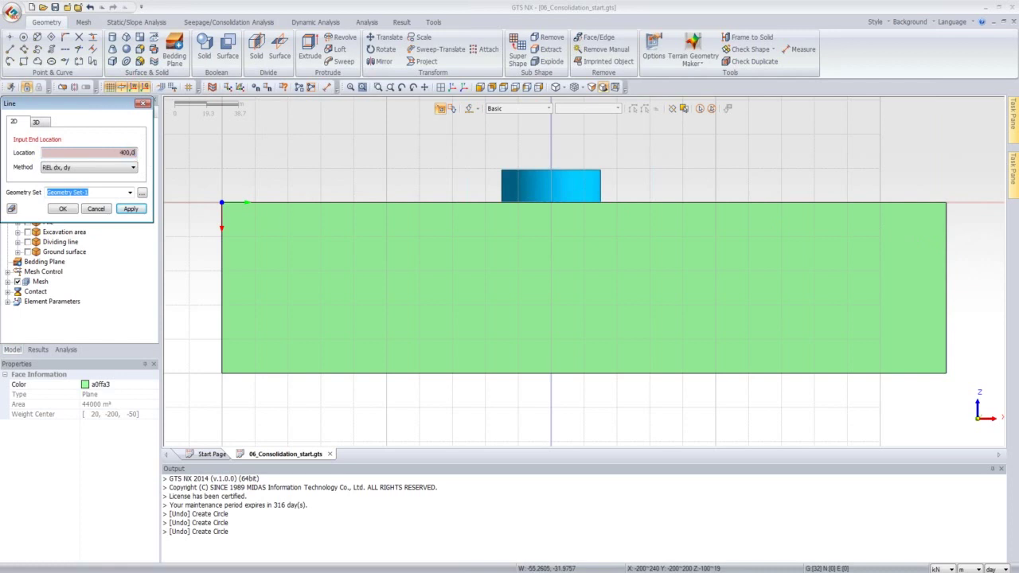
key("Return")
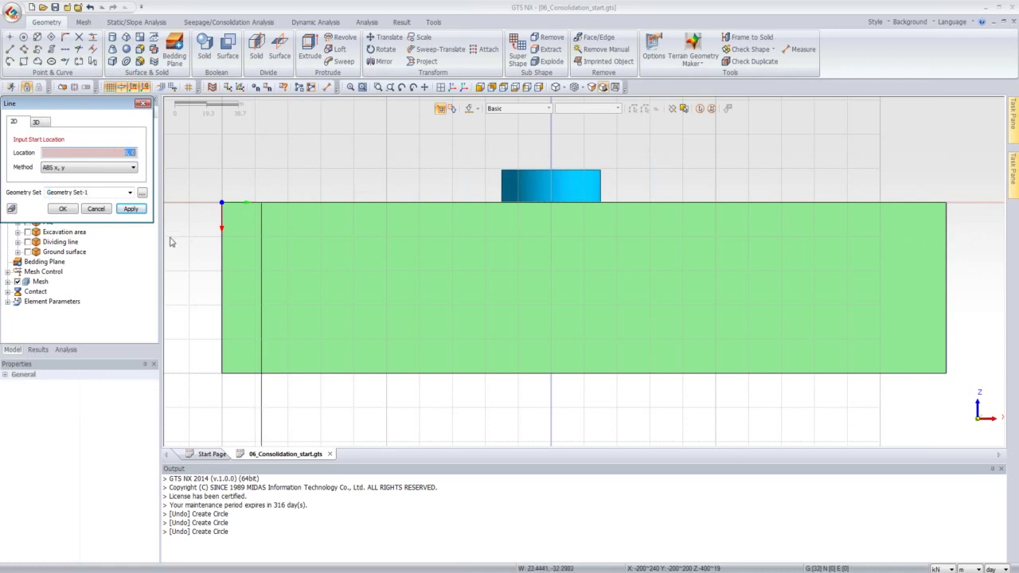
left_click(99, 210)
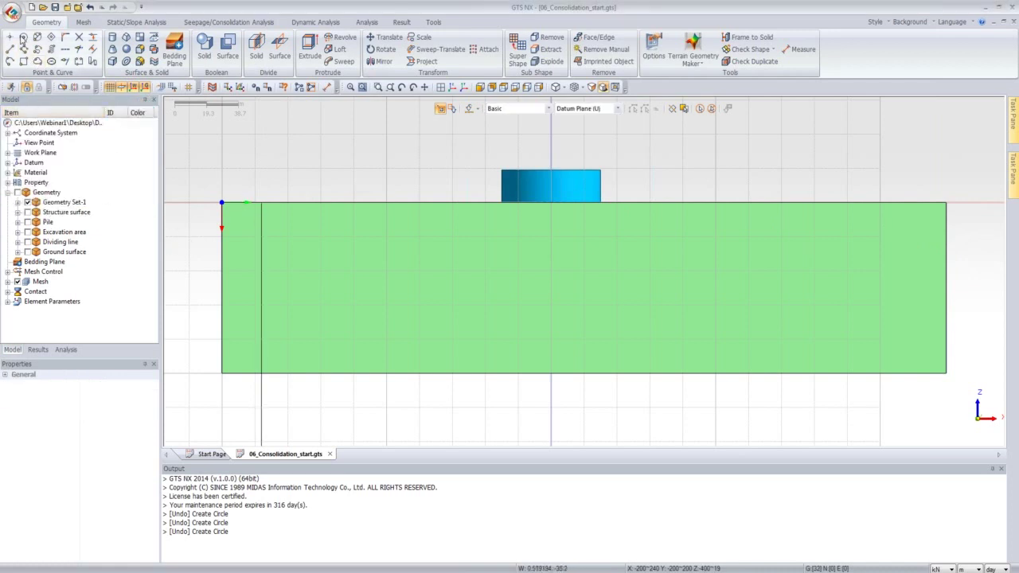
left_click(89, 8)
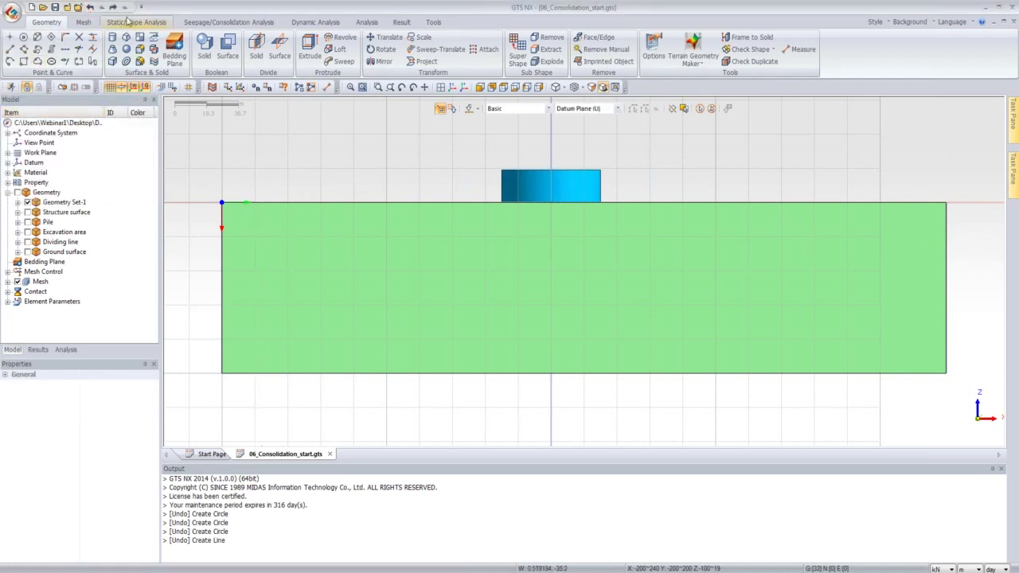
left_click(11, 48)
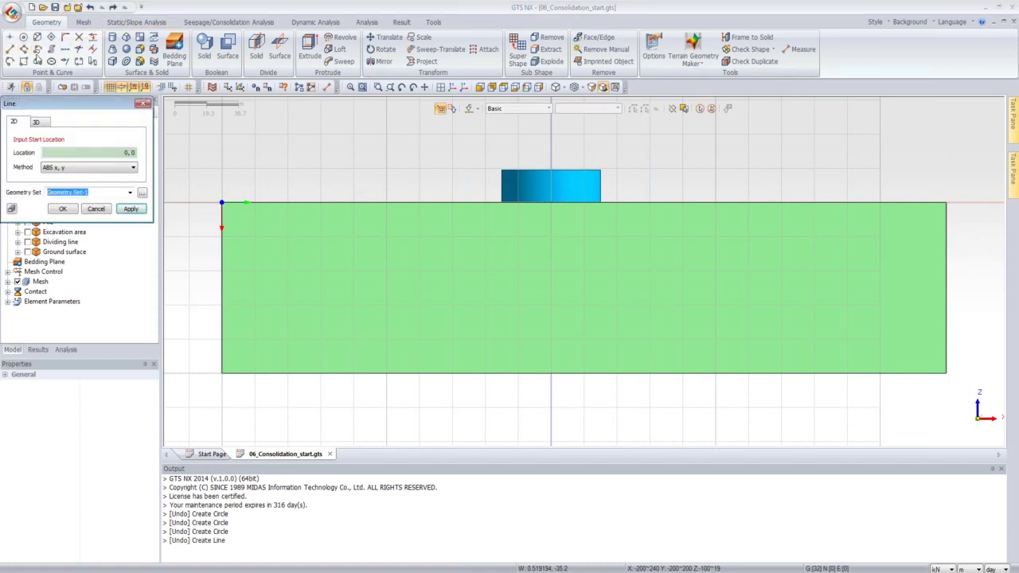
left_click(121, 172)
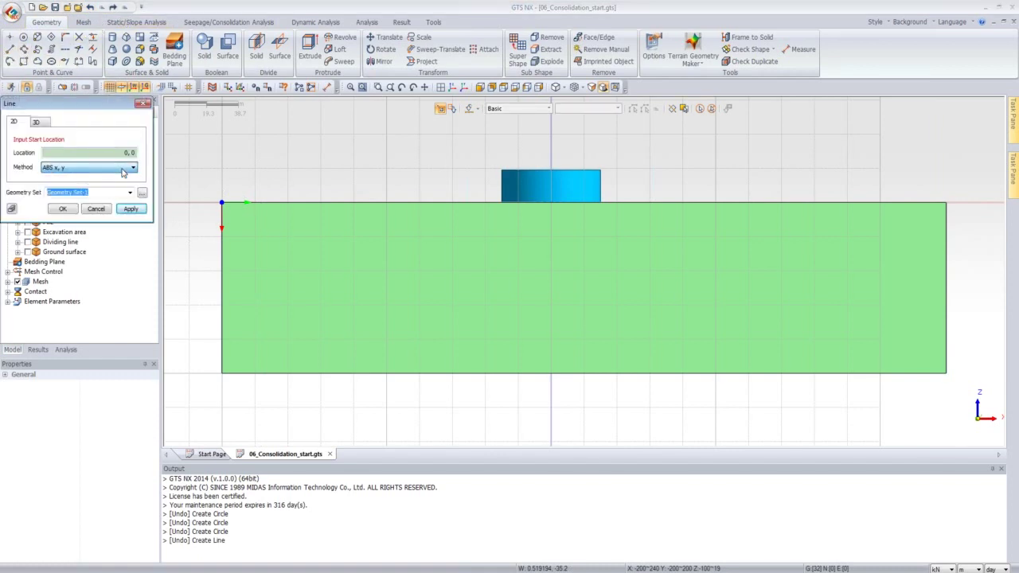
left_click(108, 168)
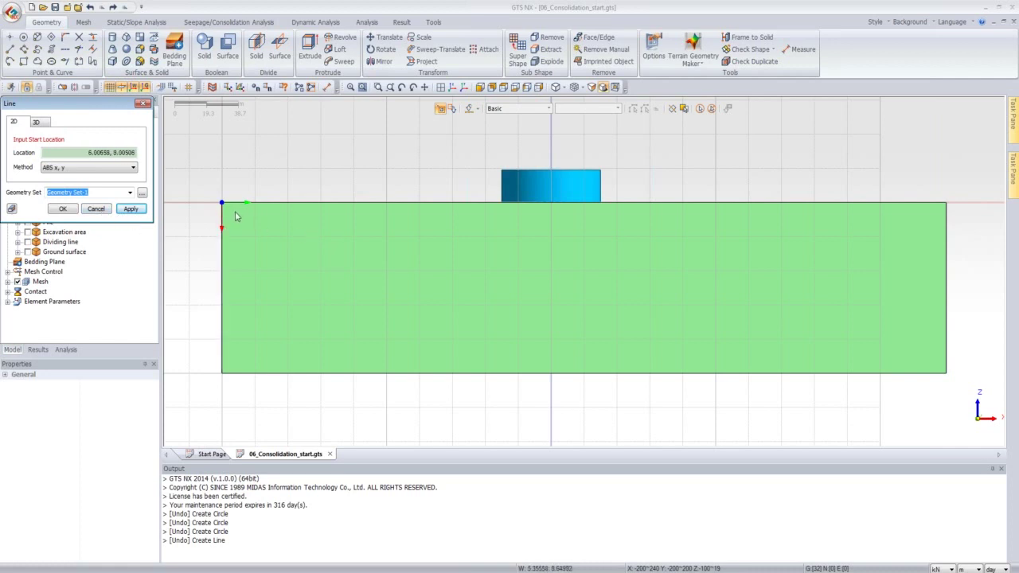
left_click(96, 209)
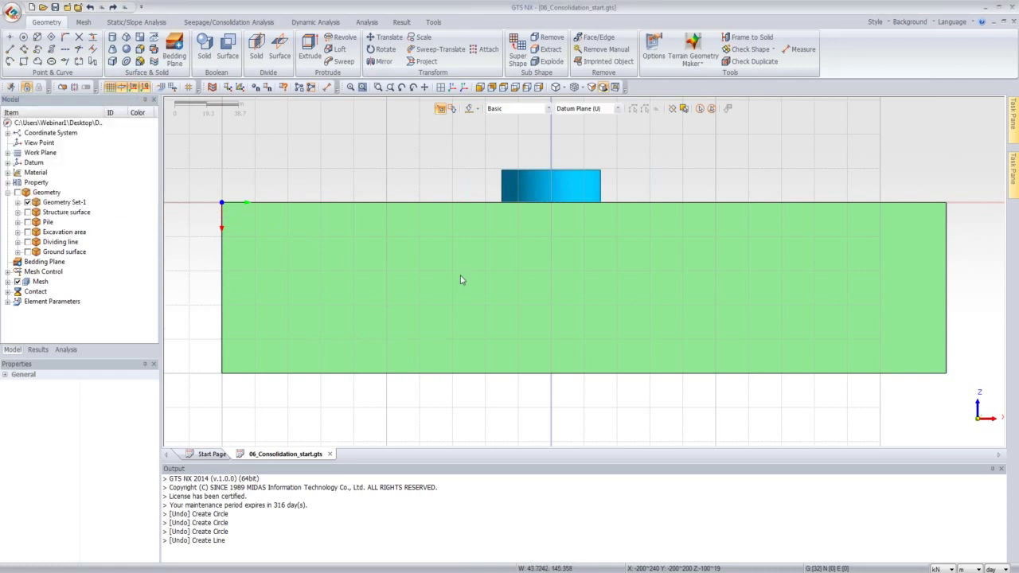
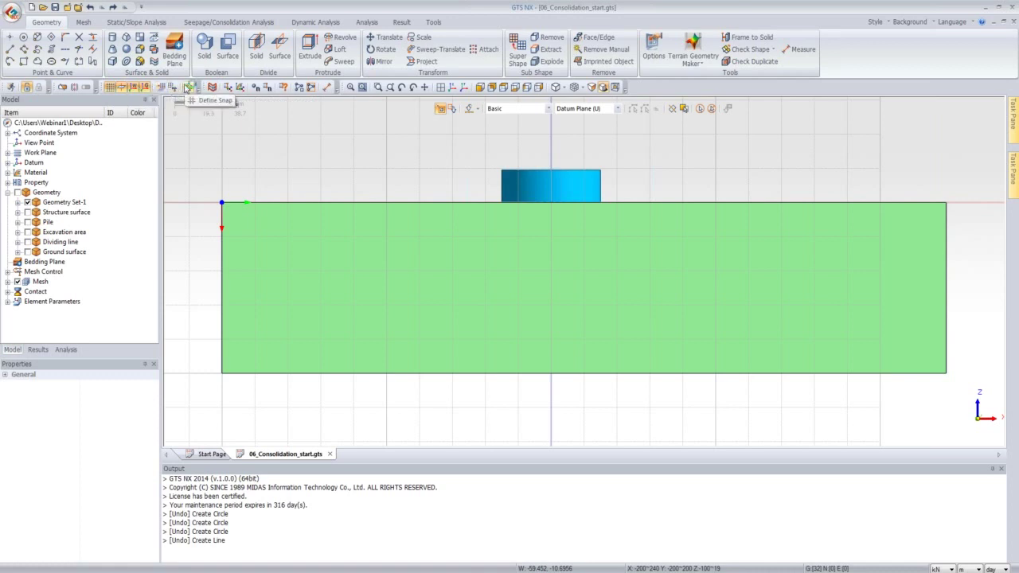
Step: Enable all snap types in the snap definition list
left_click(187, 86)
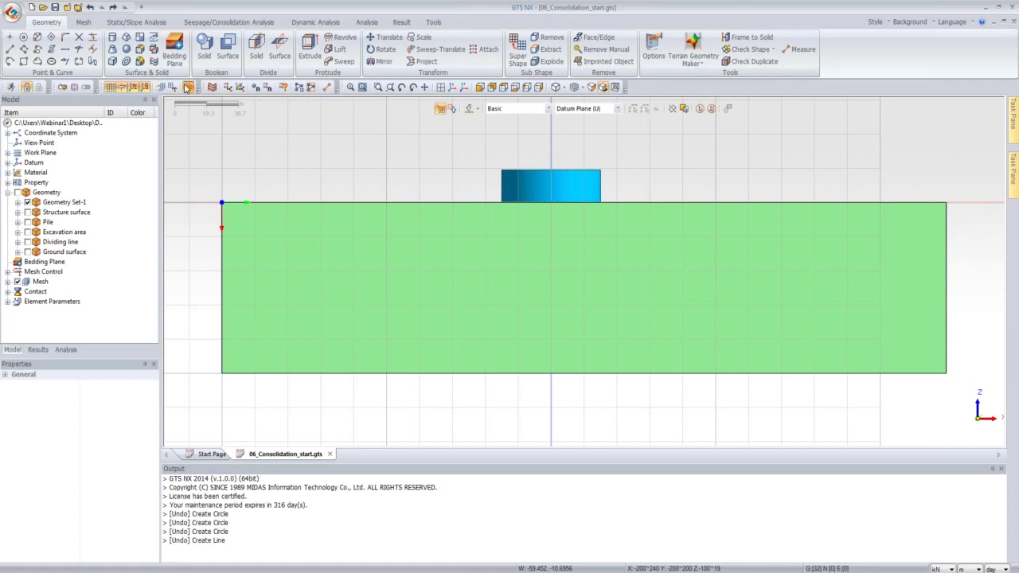
left_click(187, 87)
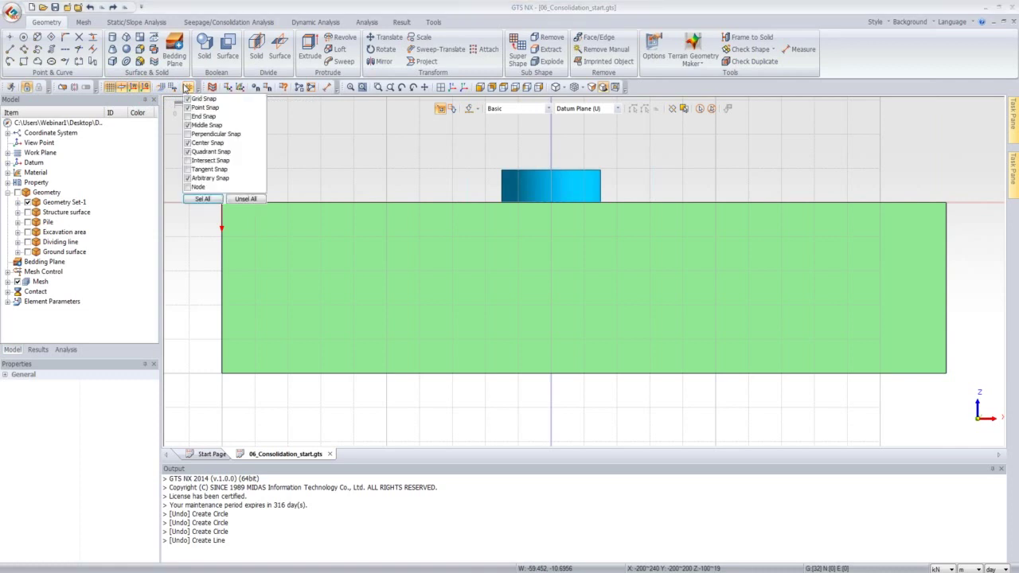
left_click(204, 198)
left_click(10, 49)
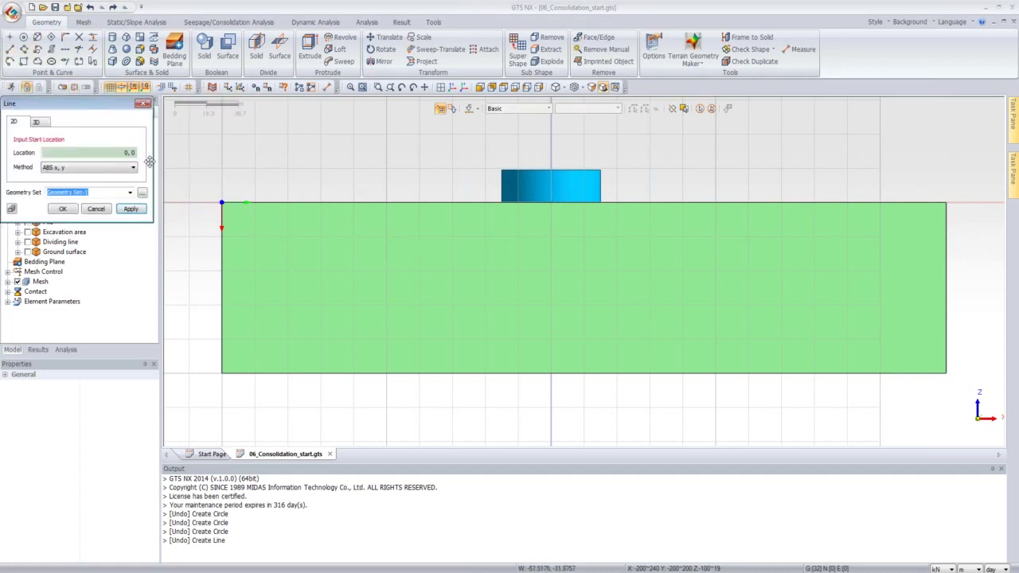
left_click(223, 244)
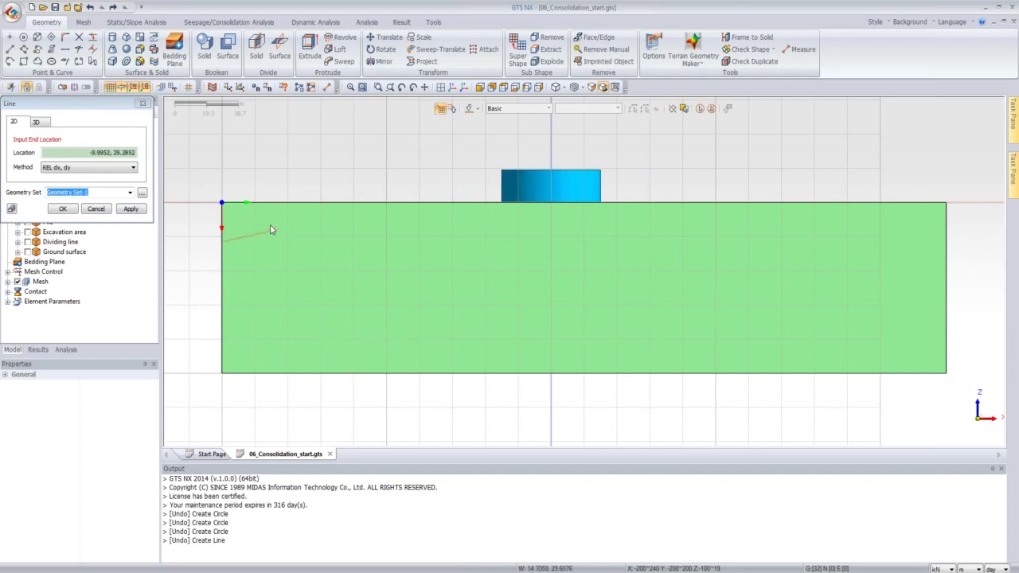
left_click(82, 152)
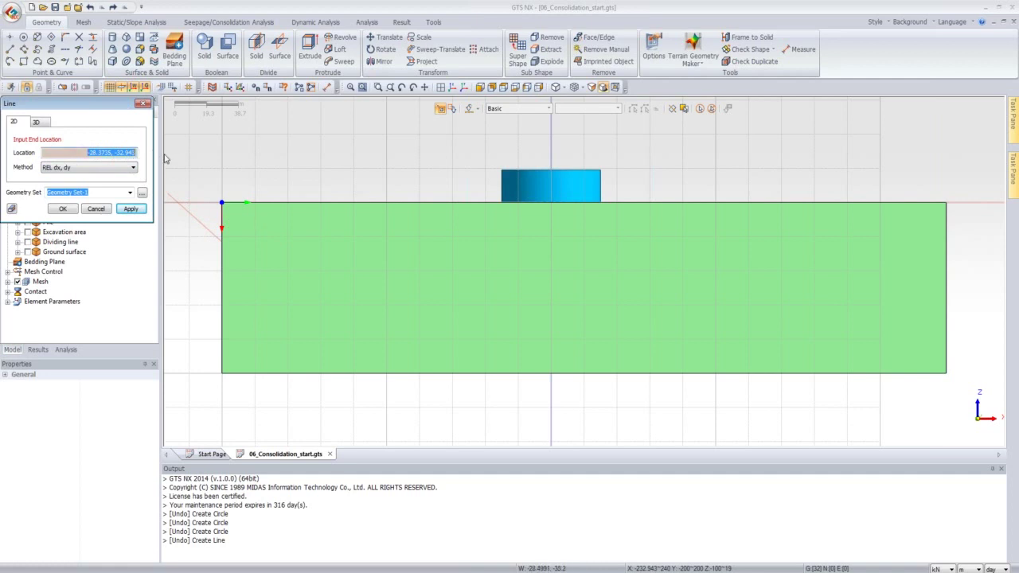
type("47")
type("0,0")
type(",")
left_click(56, 210)
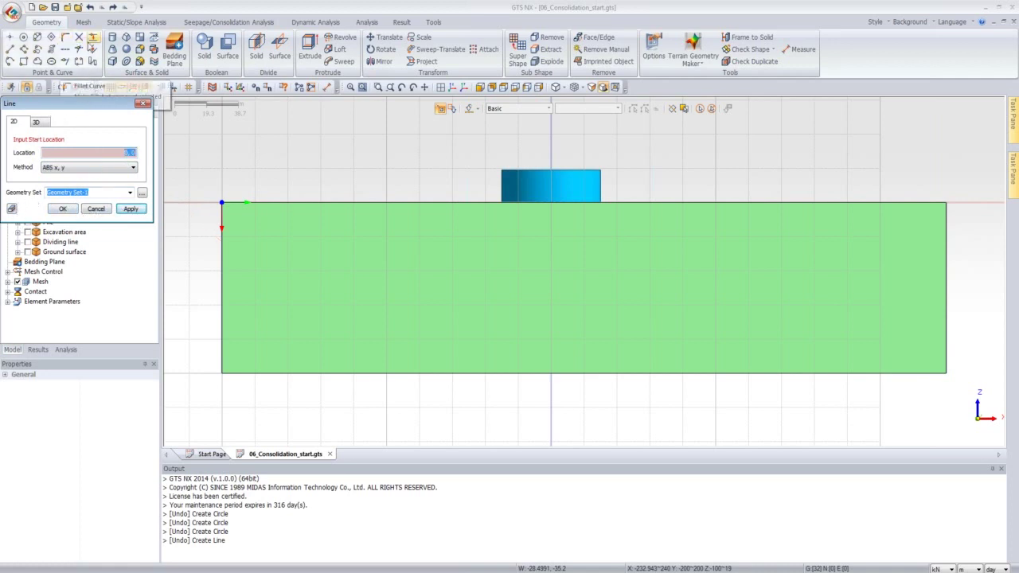
Step: Draw a 400 m horizontal layer line on the ground's front face, starting at work-plane location (20, 0) on its left edge
left_click(12, 51)
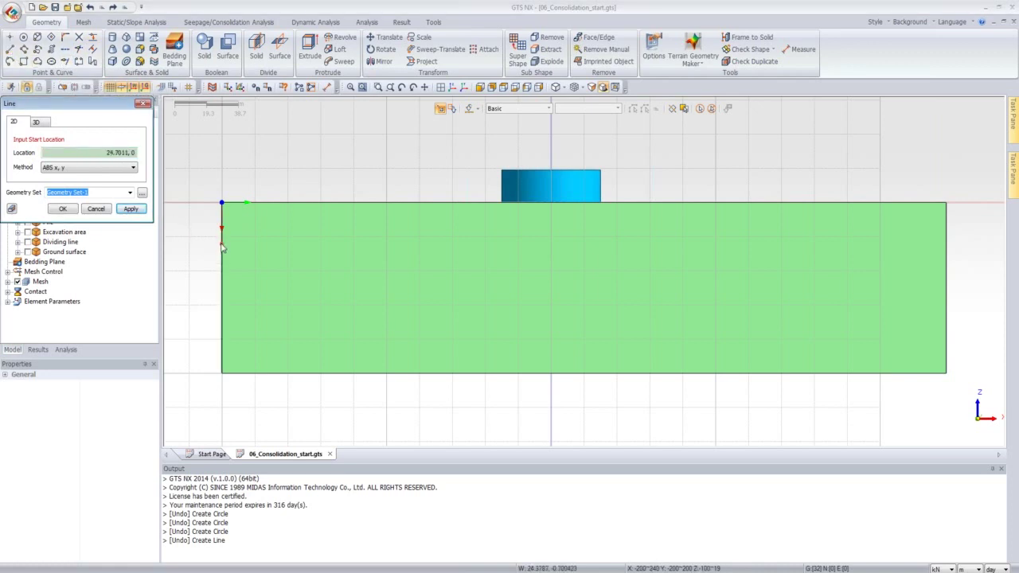
left_click(222, 237)
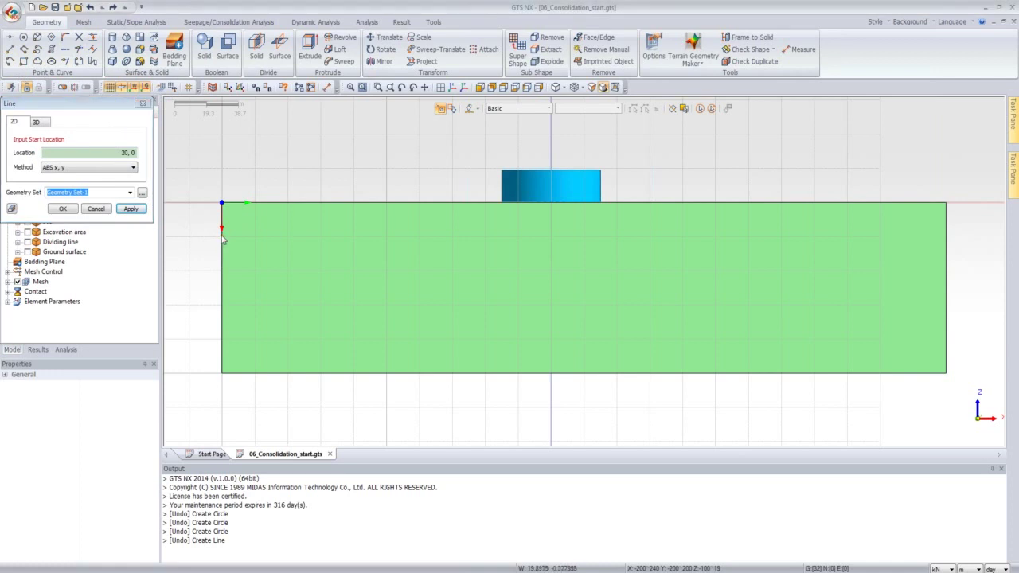
left_click(880, 238)
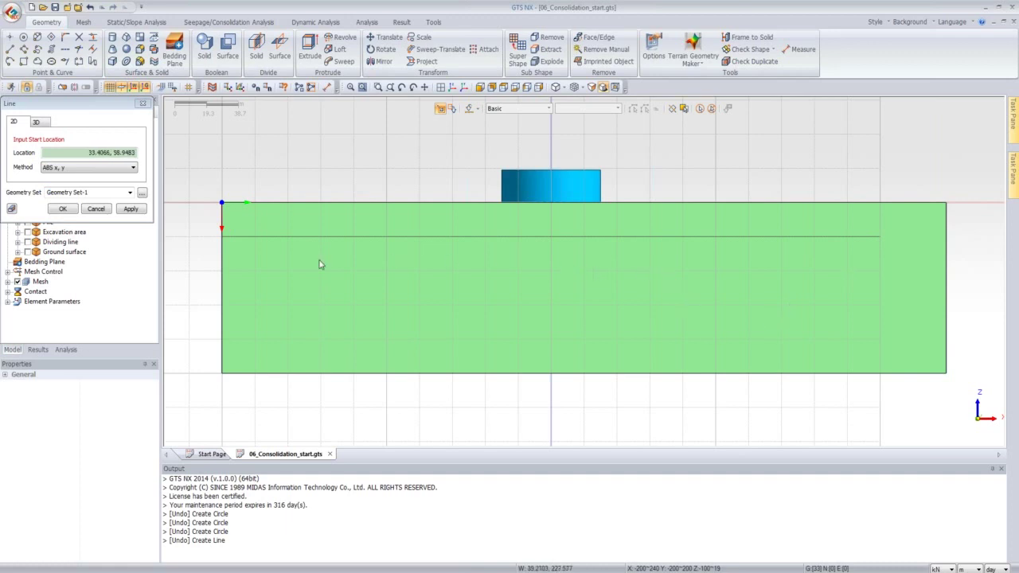
left_click(86, 210)
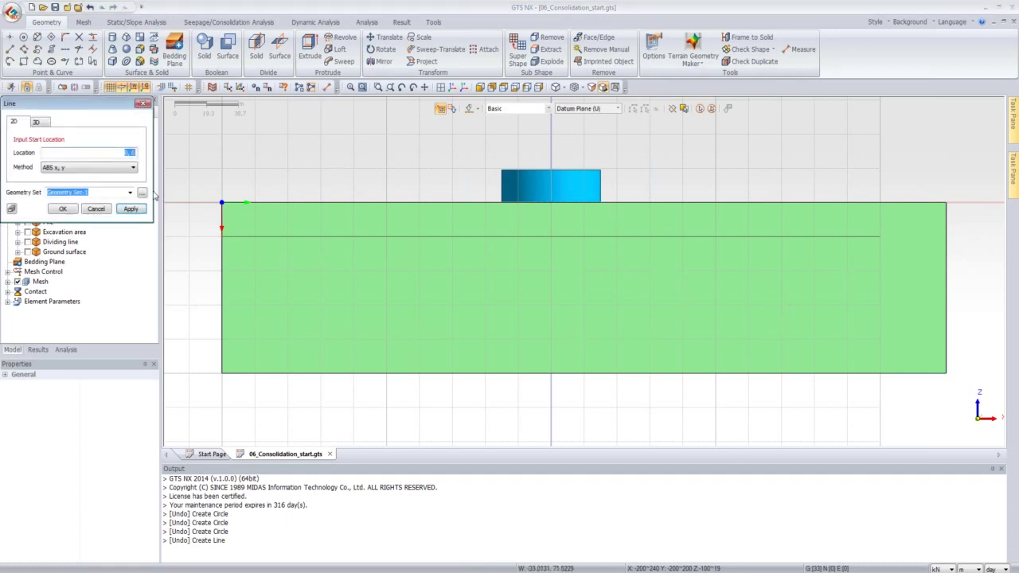
left_click(97, 209)
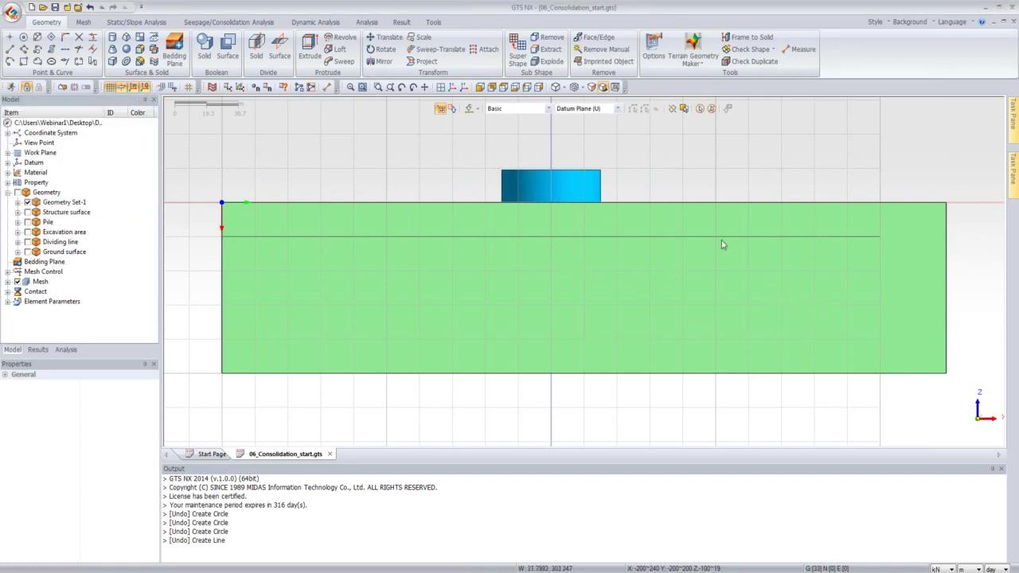
Step: Hide the work-plane grid to inspect the layer line on the ground's side face
left_click(453, 87)
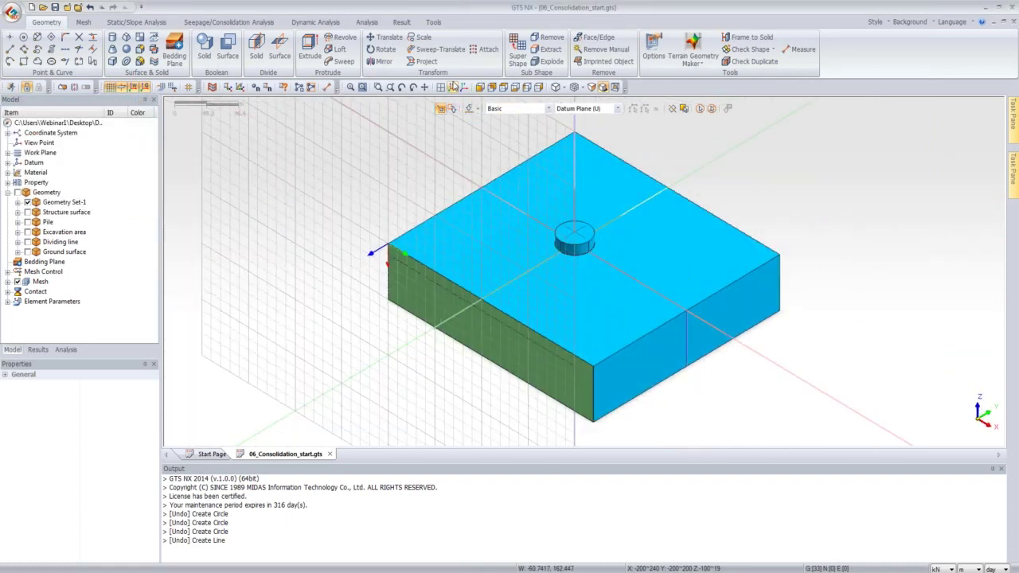
scroll(570, 368, "up", 5)
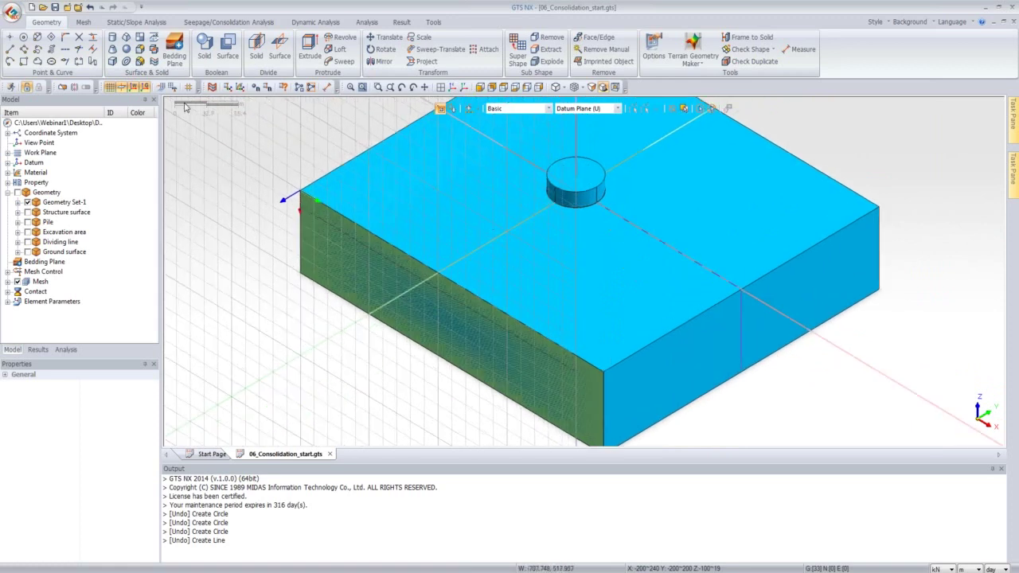
left_click(121, 88)
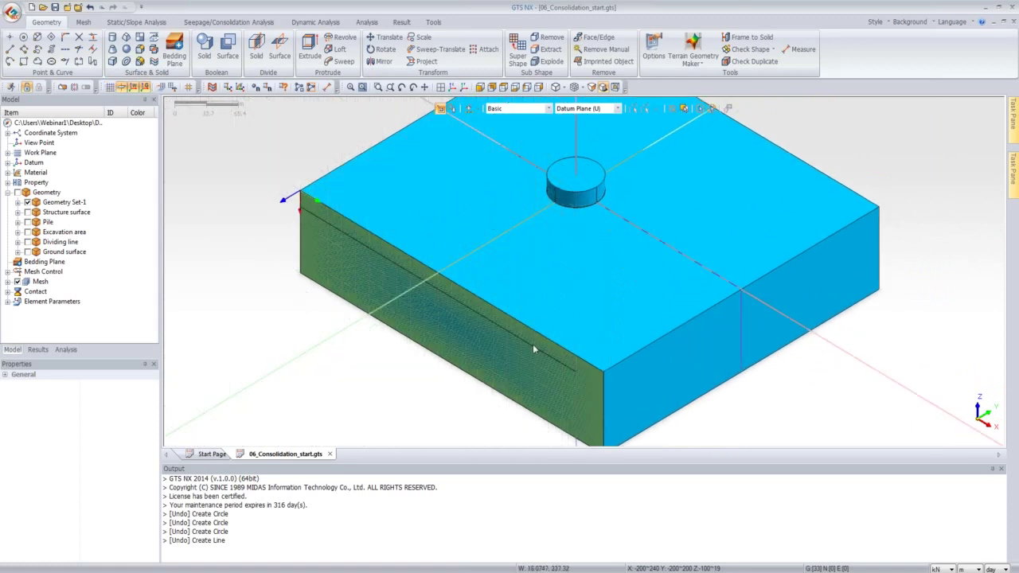
middle_click_drag(584, 343, 769, 256)
scroll(763, 255, "up", 3)
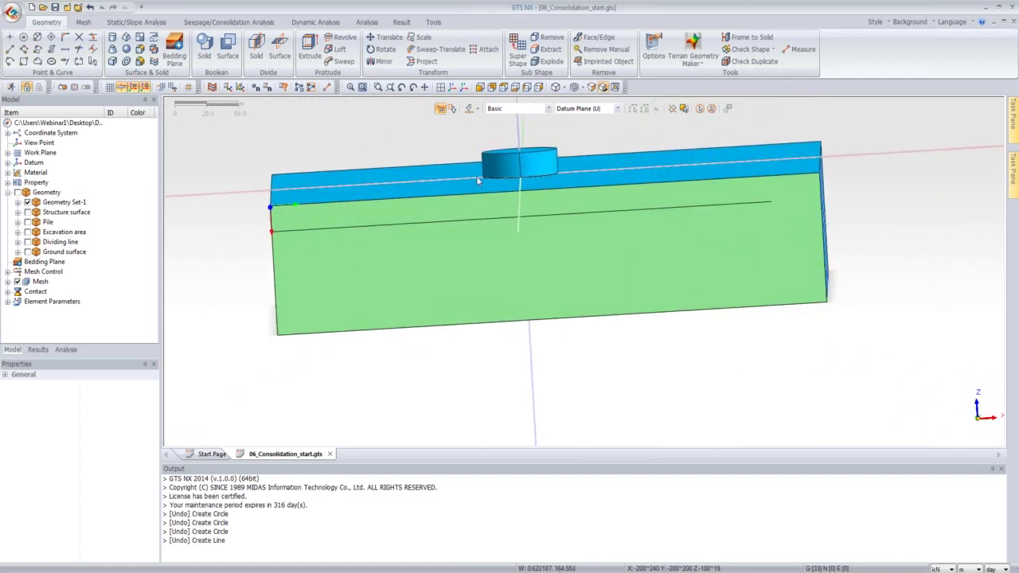
Step: Draw a second line in Geometry Set-1 from the layer line's right end to the face's right edge, relative end (0, 40)
left_click(10, 48)
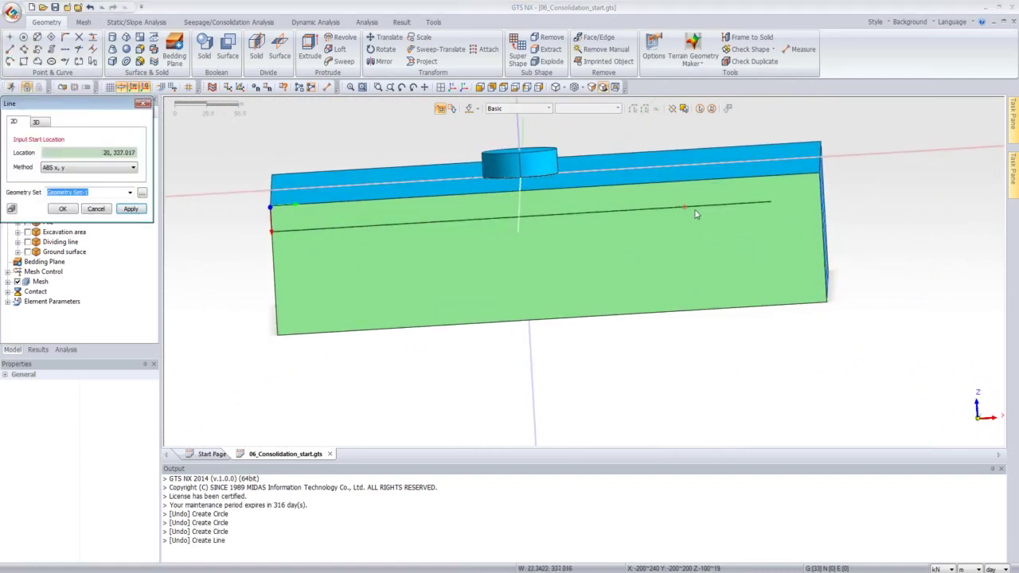
left_click(777, 209)
scroll(849, 201, "up", 3)
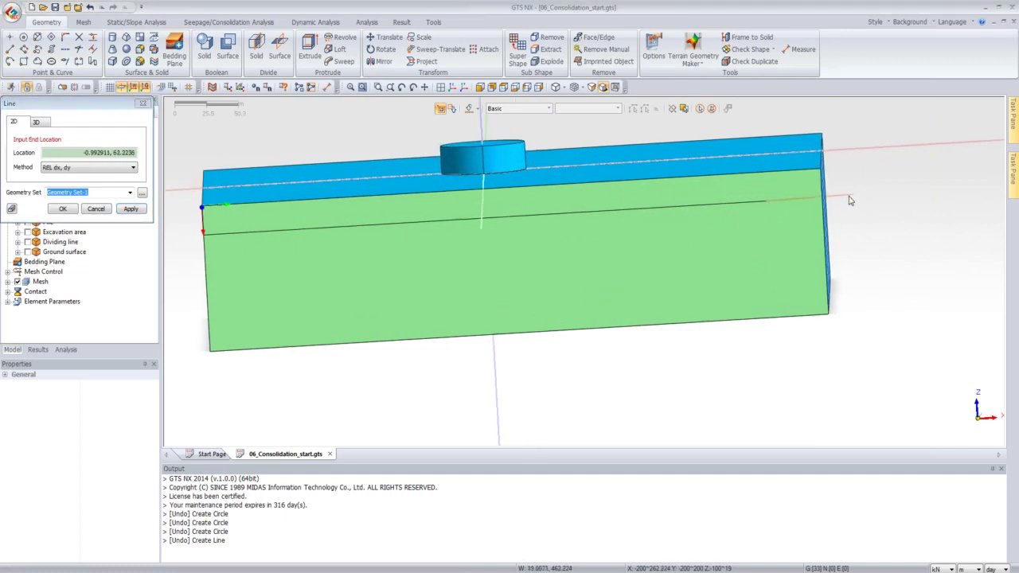
scroll(849, 201, "up", 2)
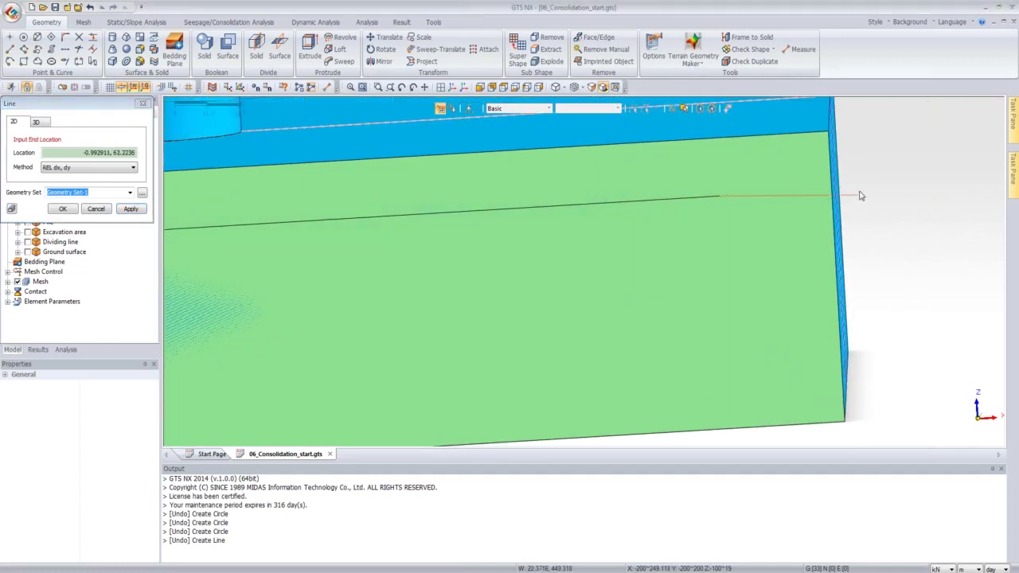
left_click(483, 88)
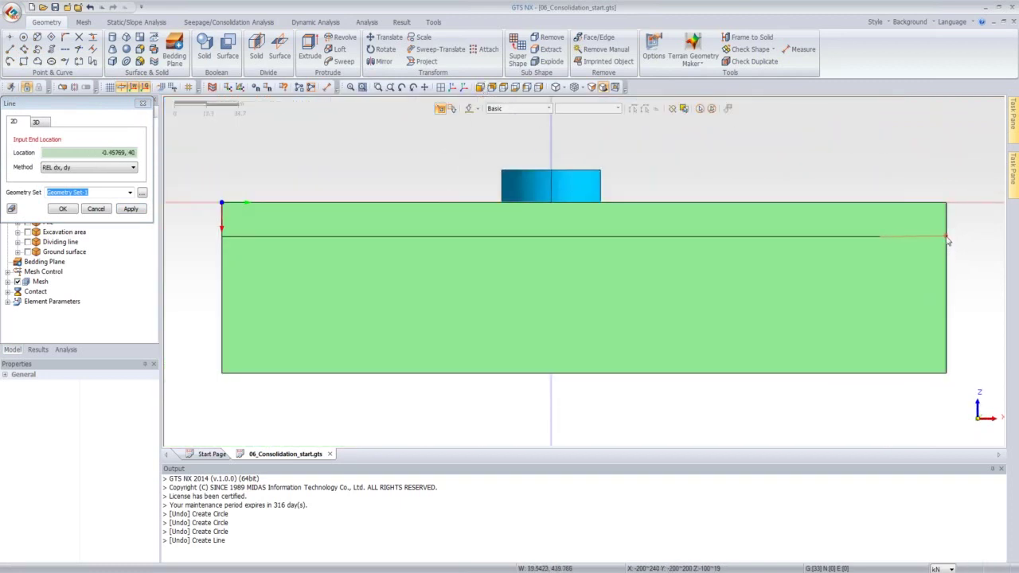
scroll(948, 243, "up", 5)
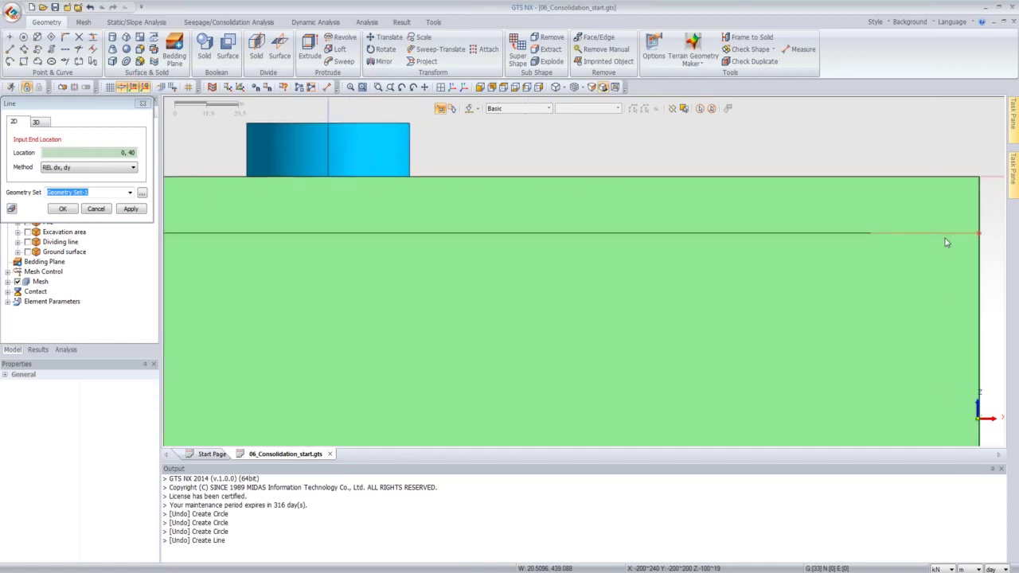
left_click(979, 234)
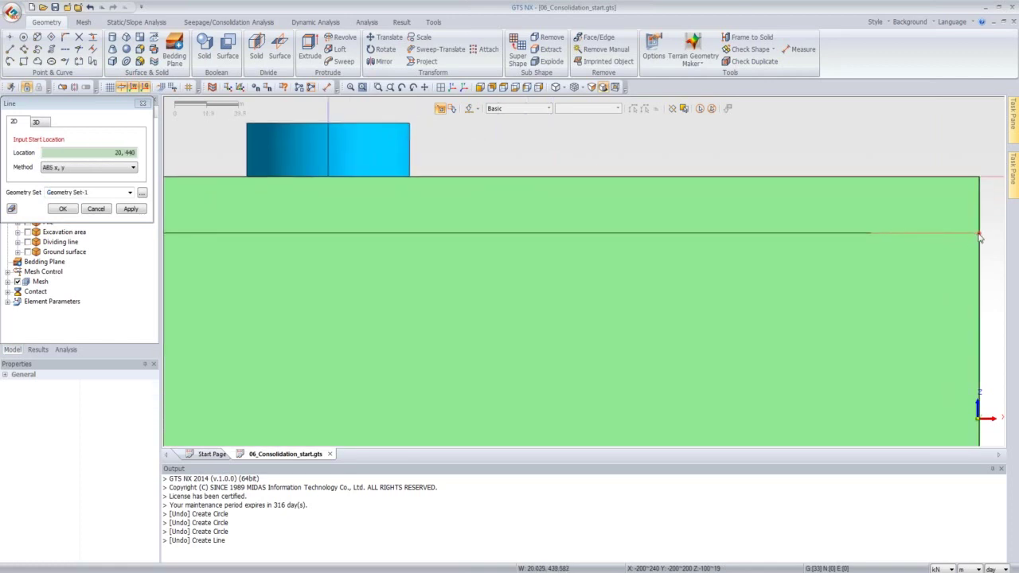
key("Escape")
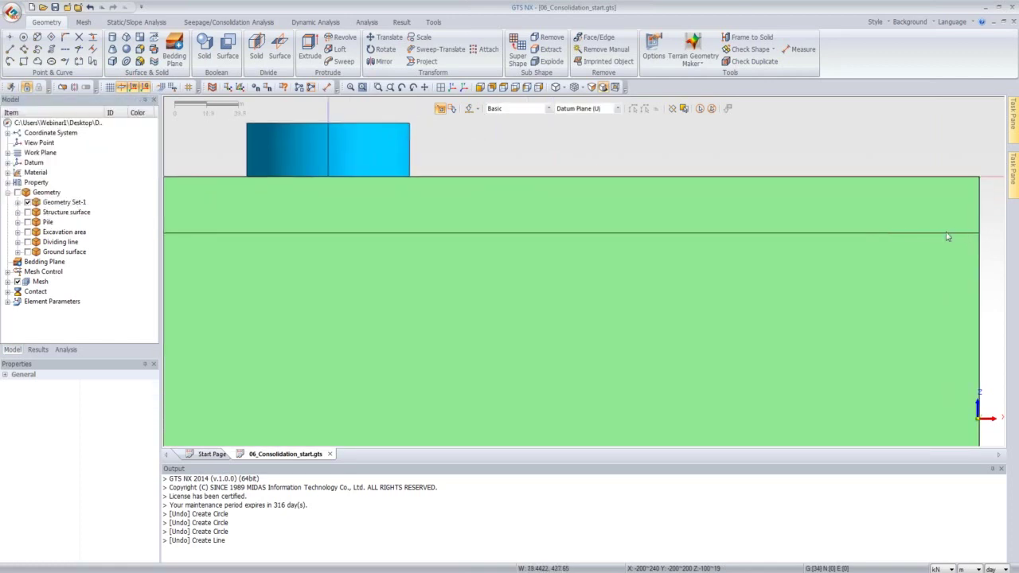
Step: Start an Extrude with the Edge selection filter and select both layer line segments as target objects
scroll(494, 212, "down", 3)
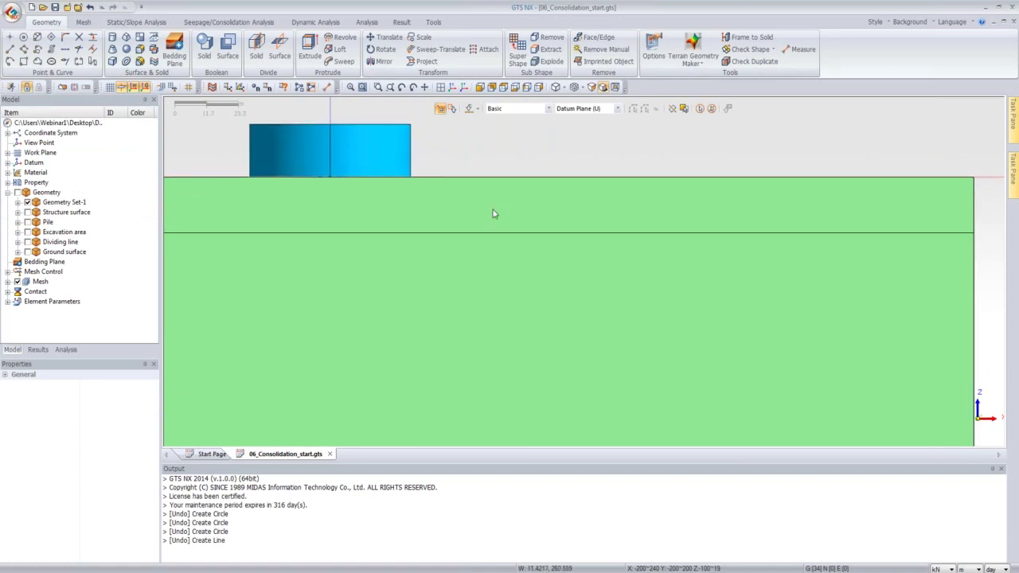
scroll(493, 213, "down", 2)
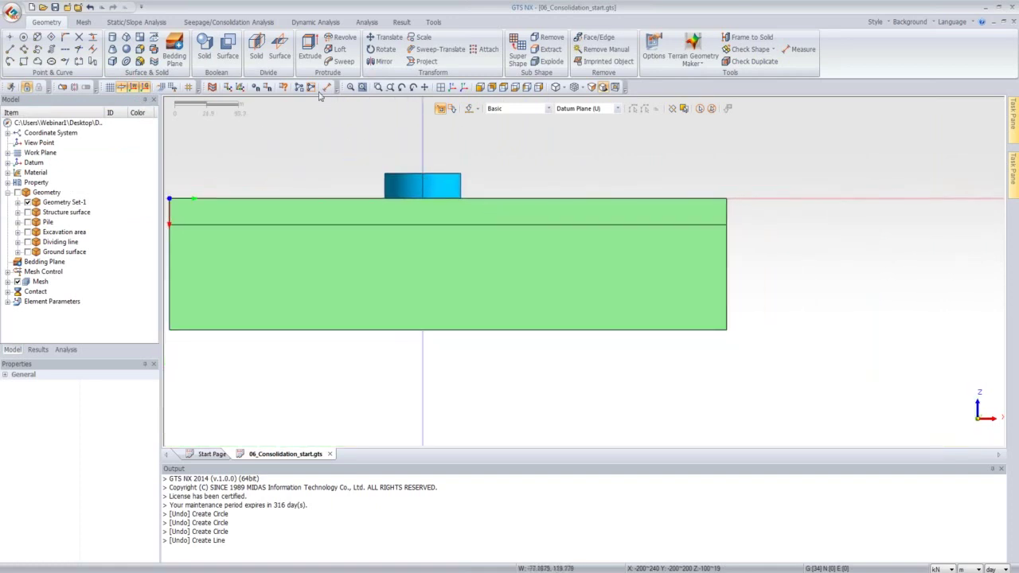
left_click(310, 50)
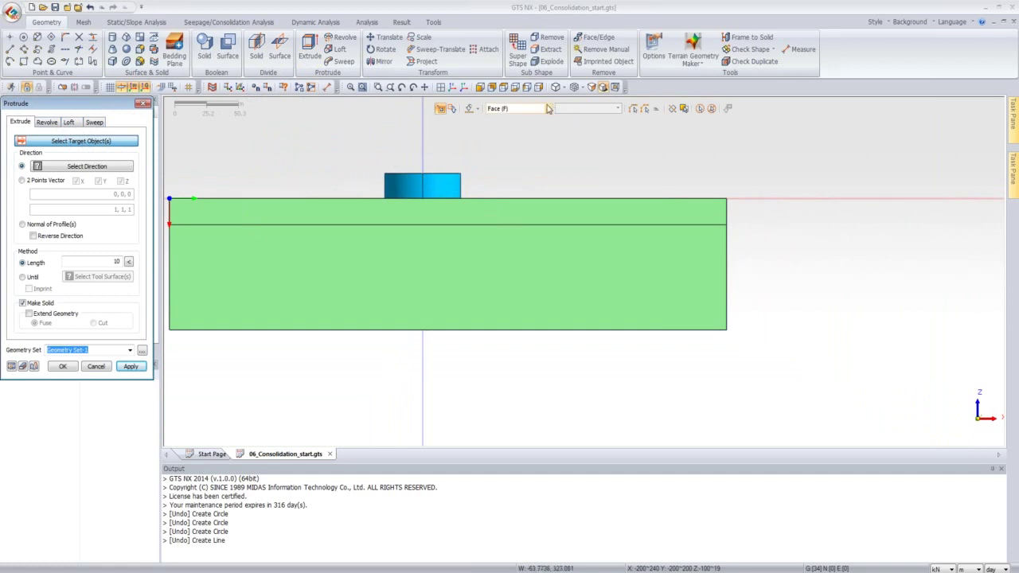
left_click(547, 108)
left_click(521, 132)
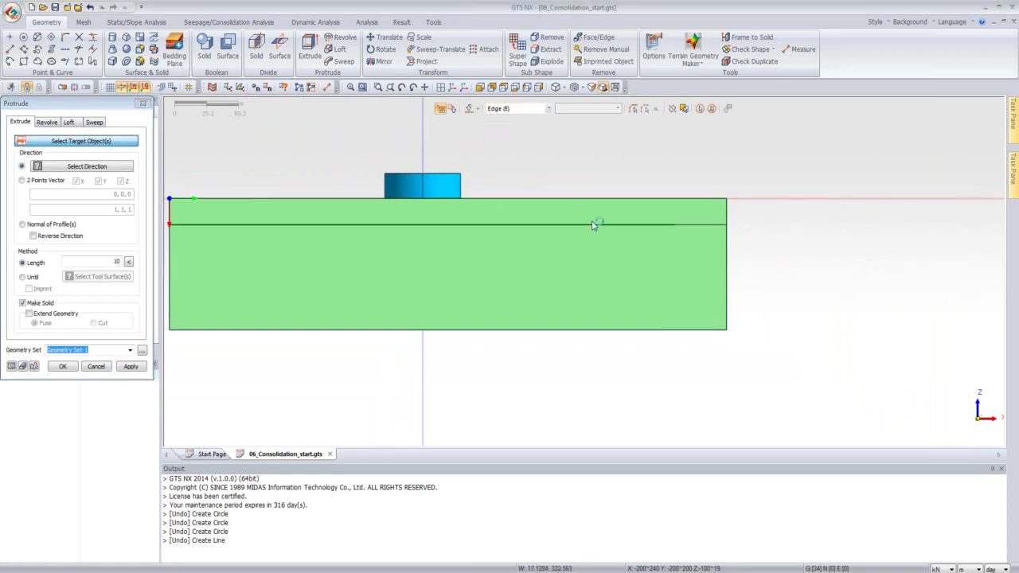
left_click(594, 225)
left_click(686, 228)
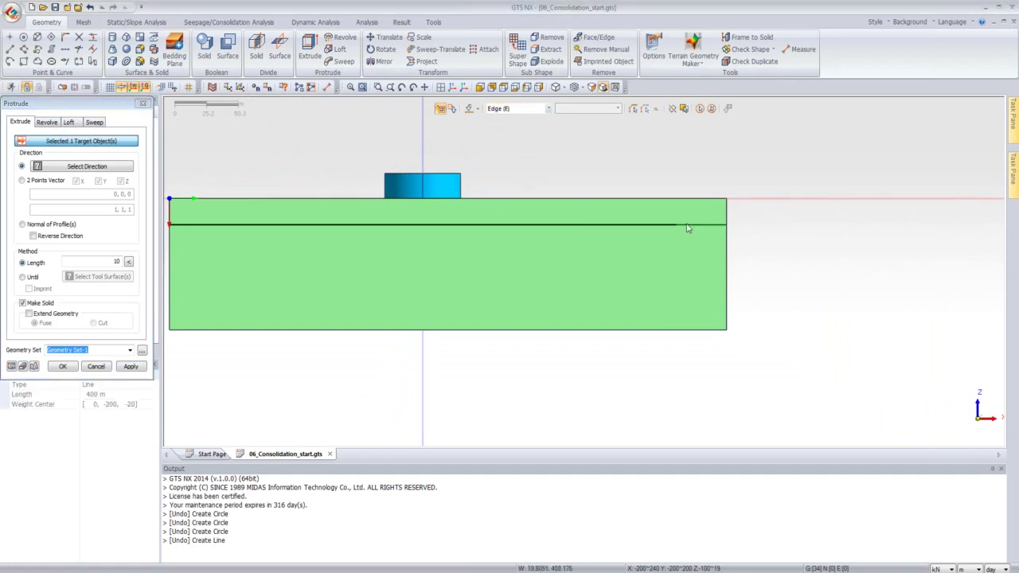
Step: Extrude the two lines 410 m along the Y axis through the ground block, previewing the surfaces before creating them in Geometry Set-1
key("ctrl+i")
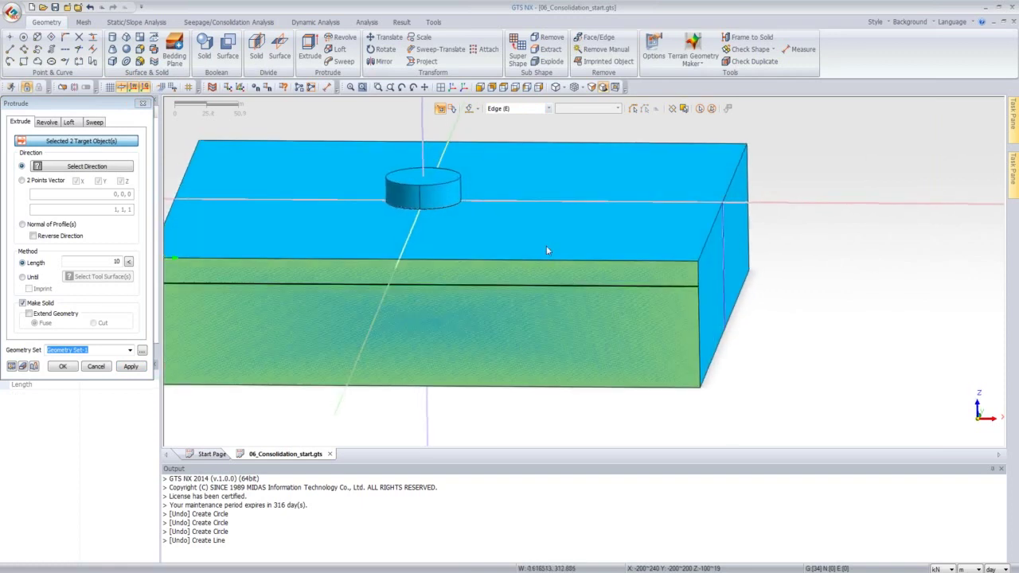
left_click(452, 88)
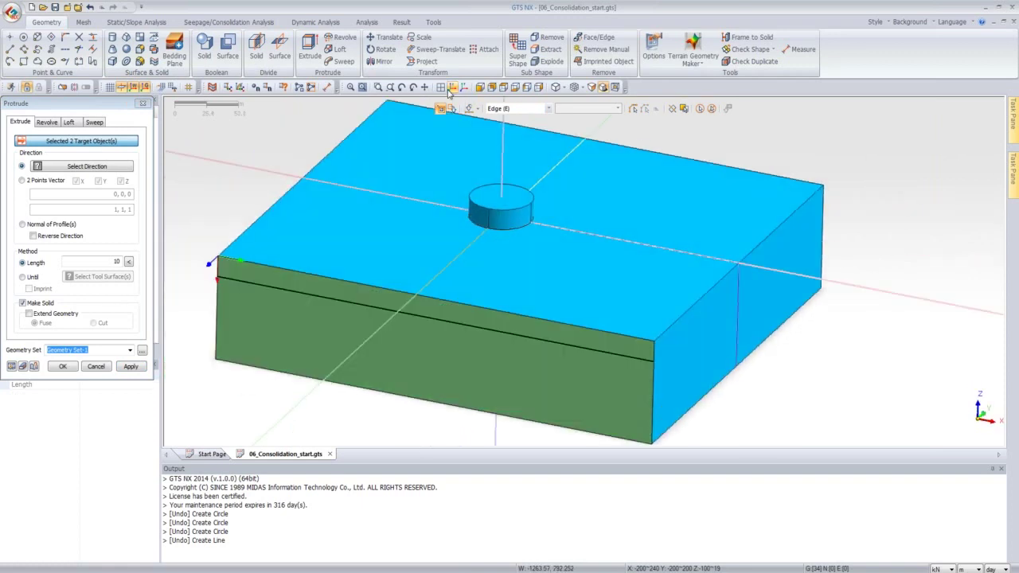
left_click(117, 166)
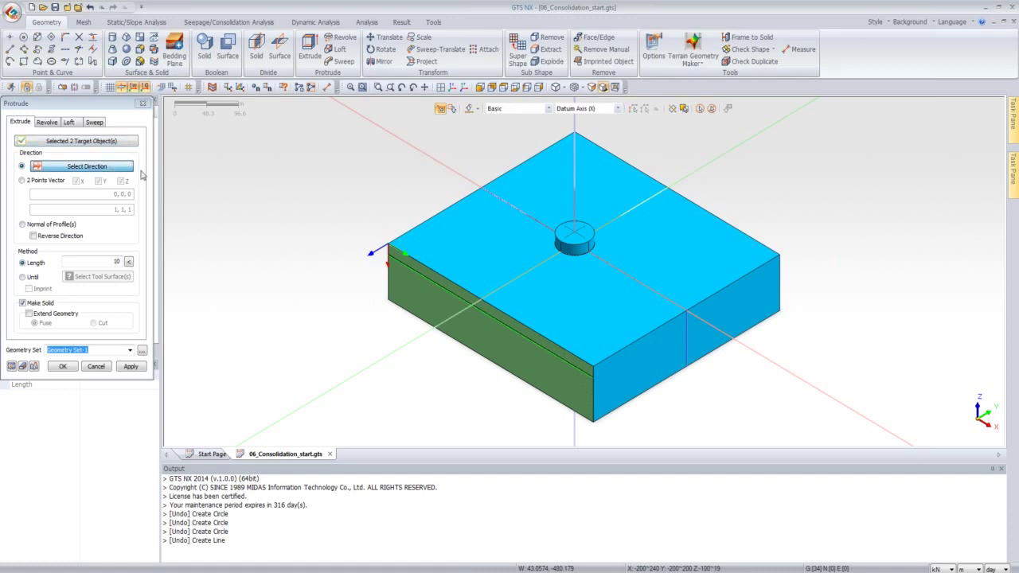
left_click(437, 339)
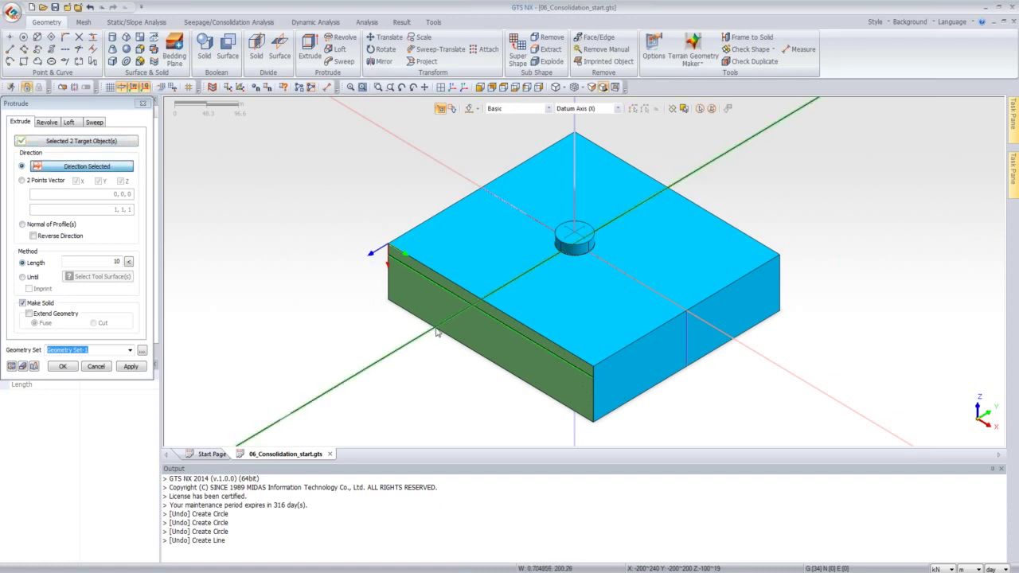
double_click(95, 265)
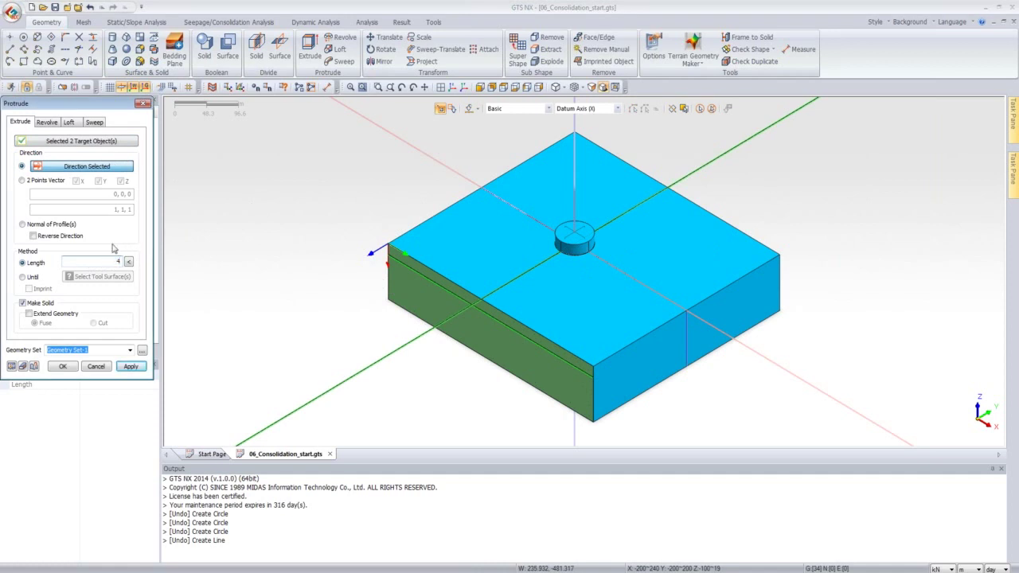
left_click(13, 366)
middle_click_drag(413, 338, 587, 313)
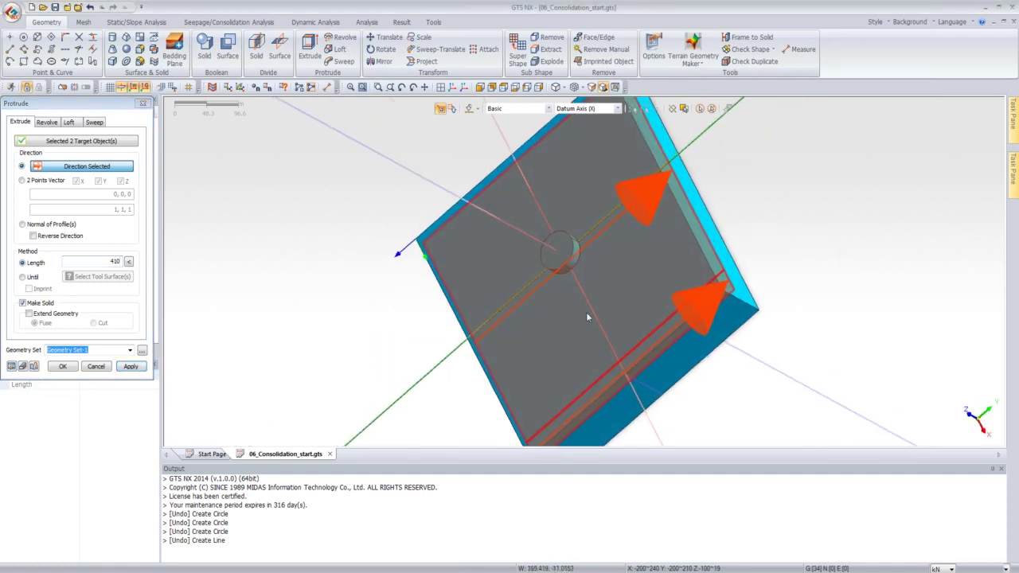
middle_click_drag(719, 226, 635, 228)
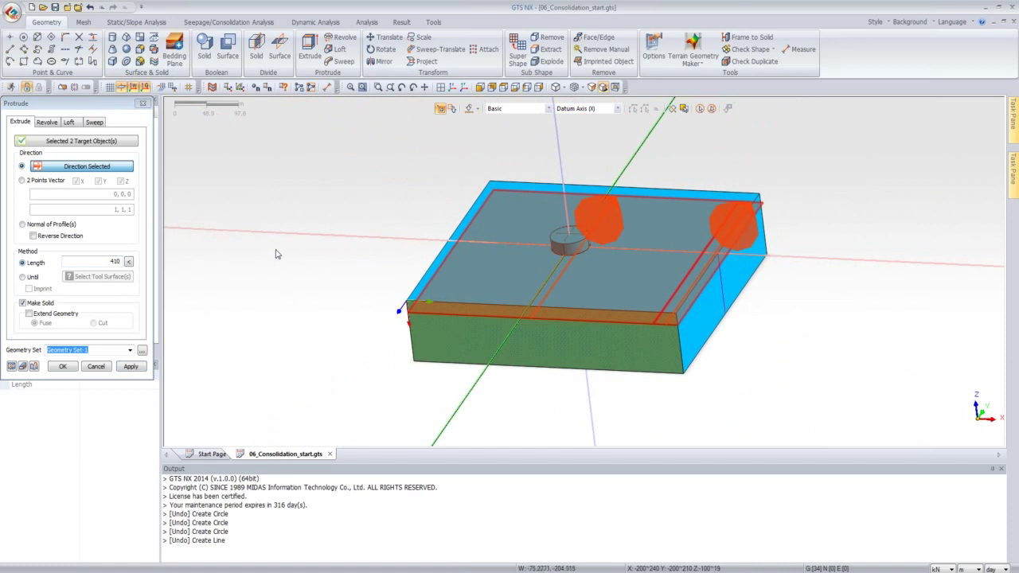
left_click(62, 367)
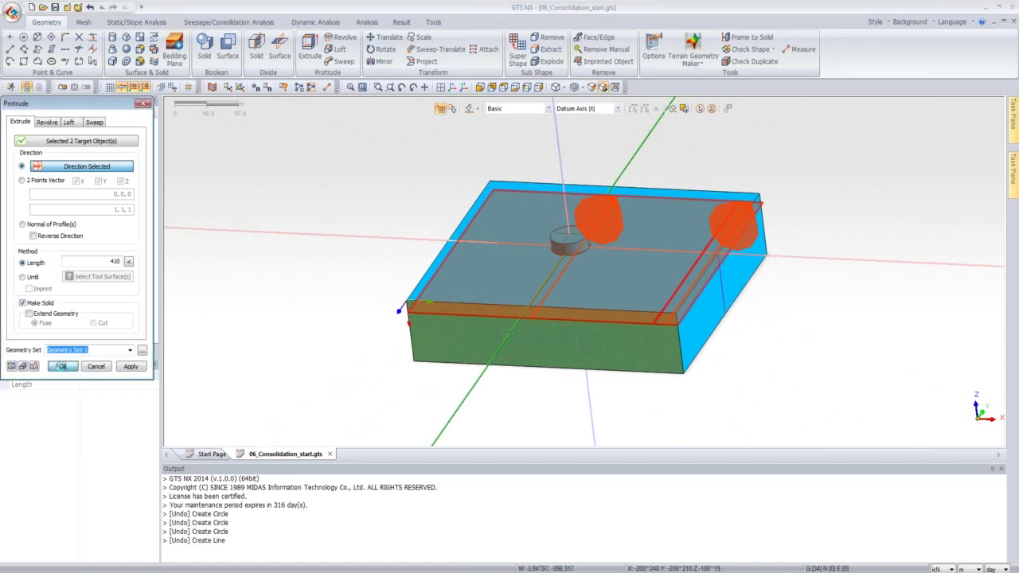
Step: Start a Divide Solid operation by surface from an isometric view, with the ground block as the target solid
middle_click_drag(477, 318, 461, 358)
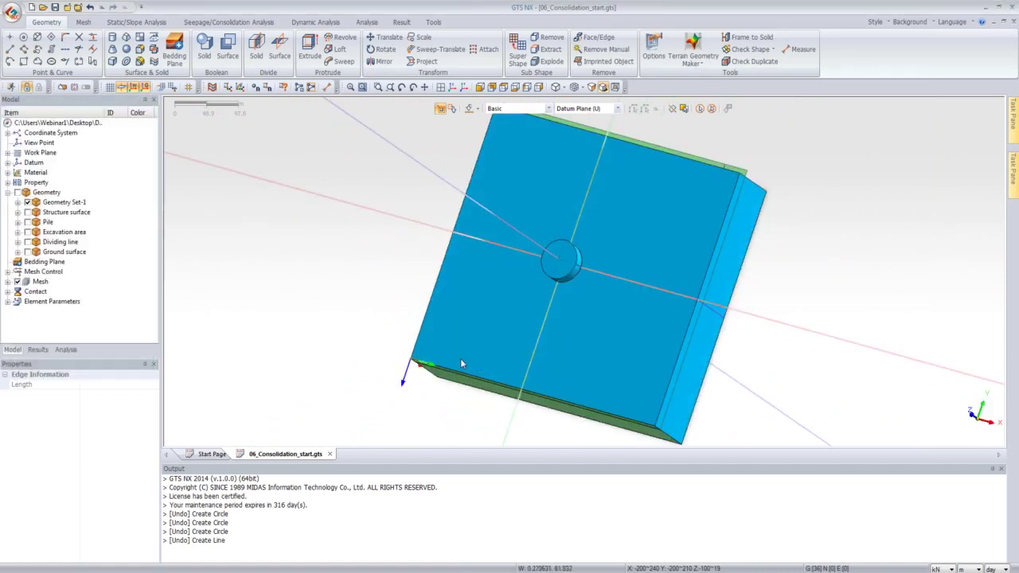
middle_click_drag(581, 334, 671, 482)
middle_click_drag(723, 410, 661, 350)
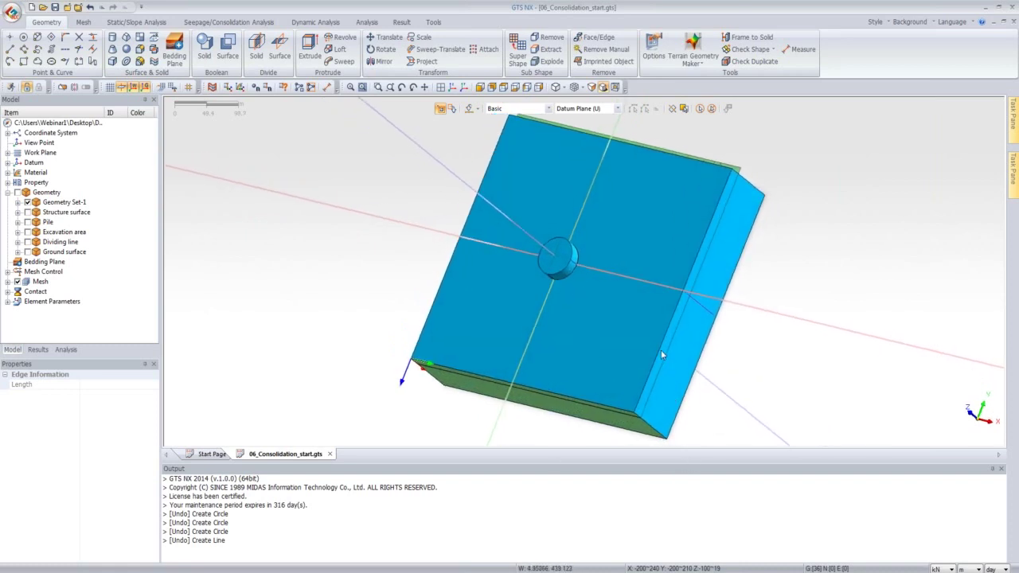
left_click(452, 88)
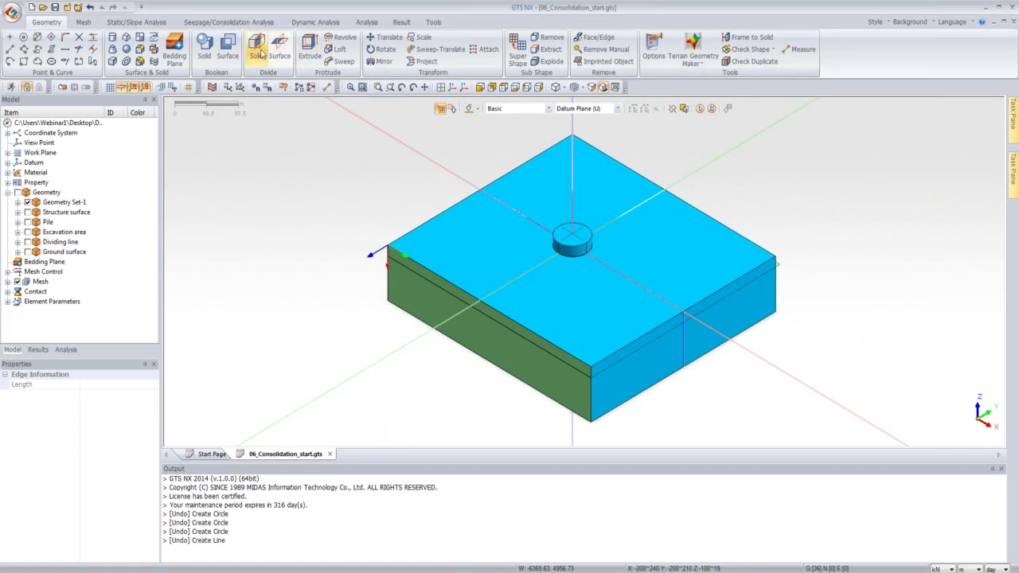
left_click(257, 49)
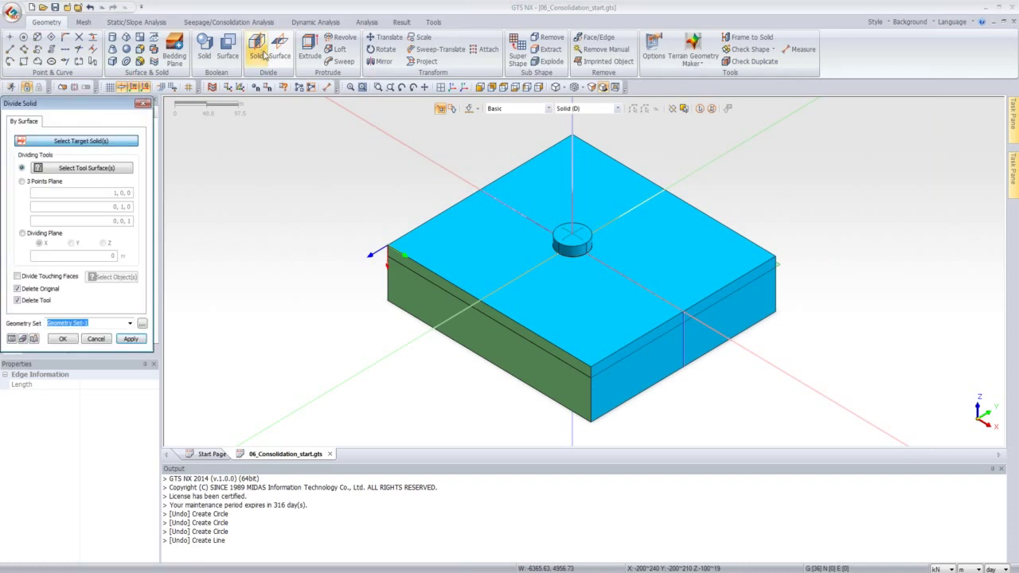
left_click(482, 224)
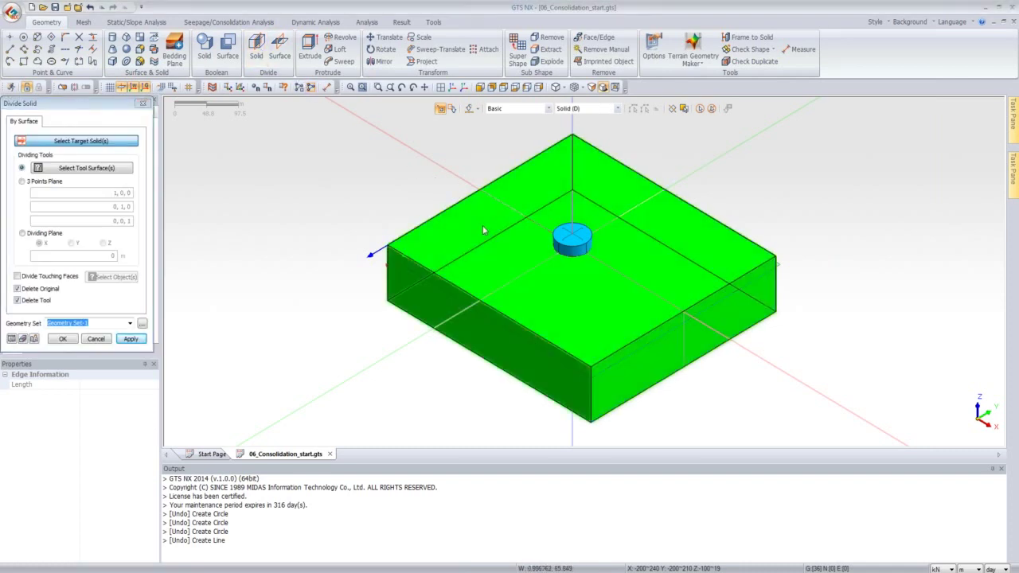
Step: Select the two extruded layer surfaces protruding from the ground block as the dividing tool surfaces
left_click(99, 171)
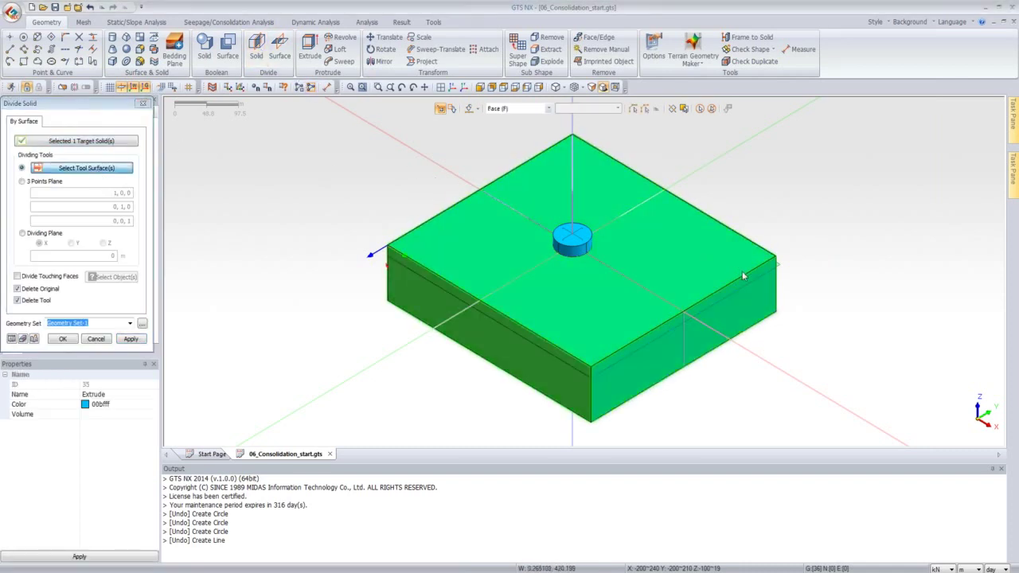
left_click(780, 268)
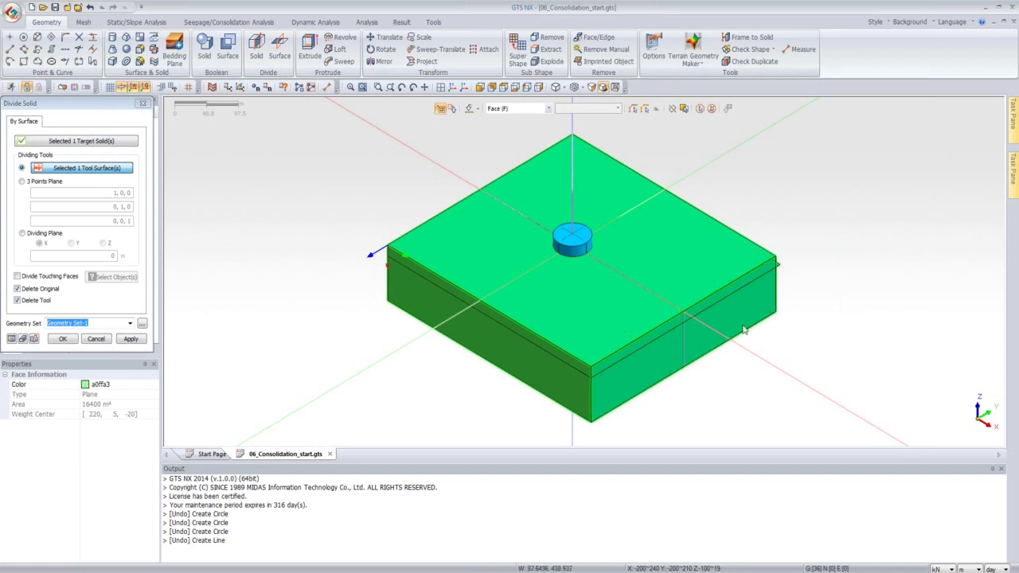
middle_click_drag(742, 326, 657, 364)
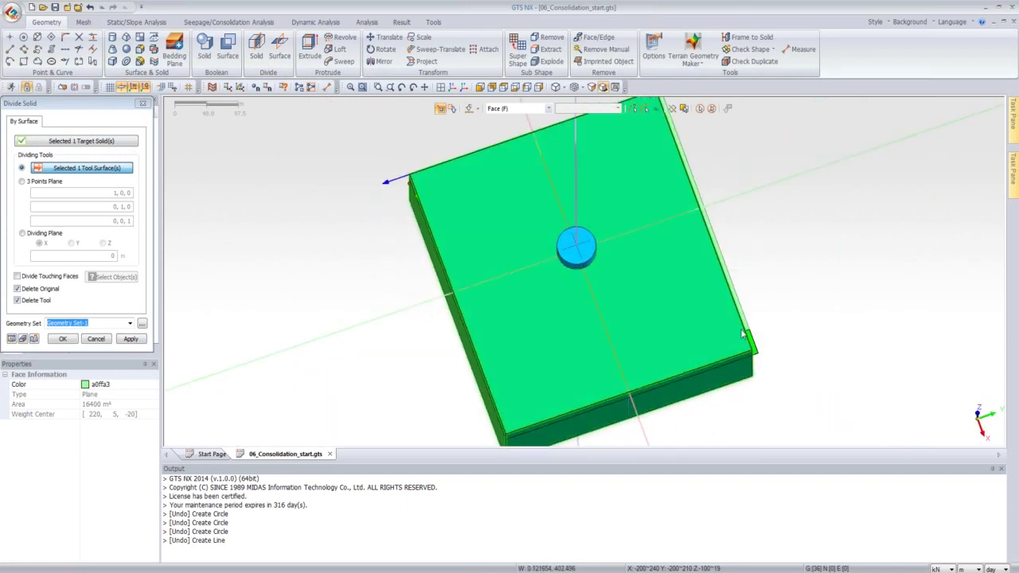
left_click(659, 366)
middle_click_drag(644, 354, 713, 312)
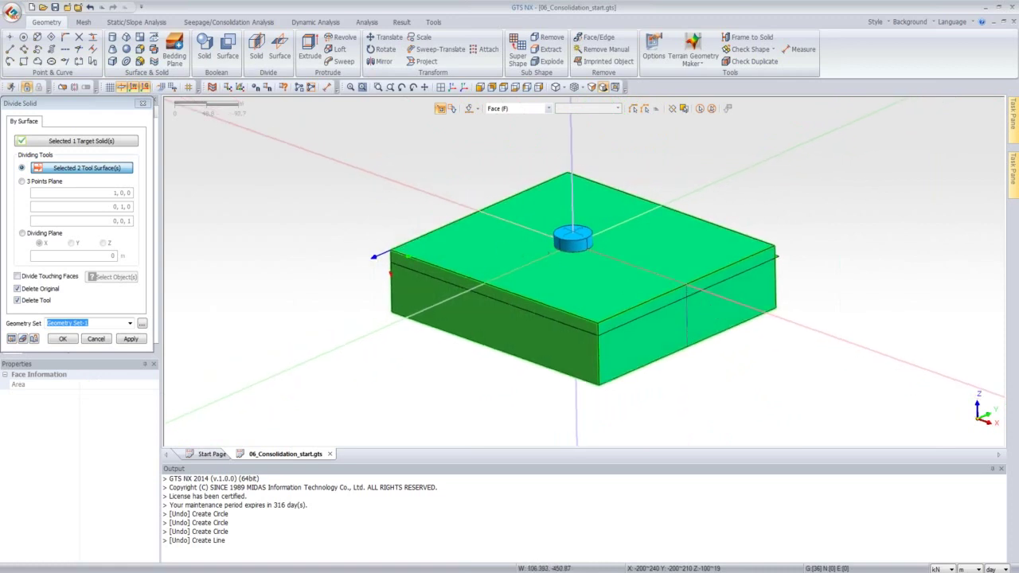
Step: Preview and carry out the division of the target solid by the two tool surfaces, deleting the original and tools, into Geometry Set-1
left_click(11, 338)
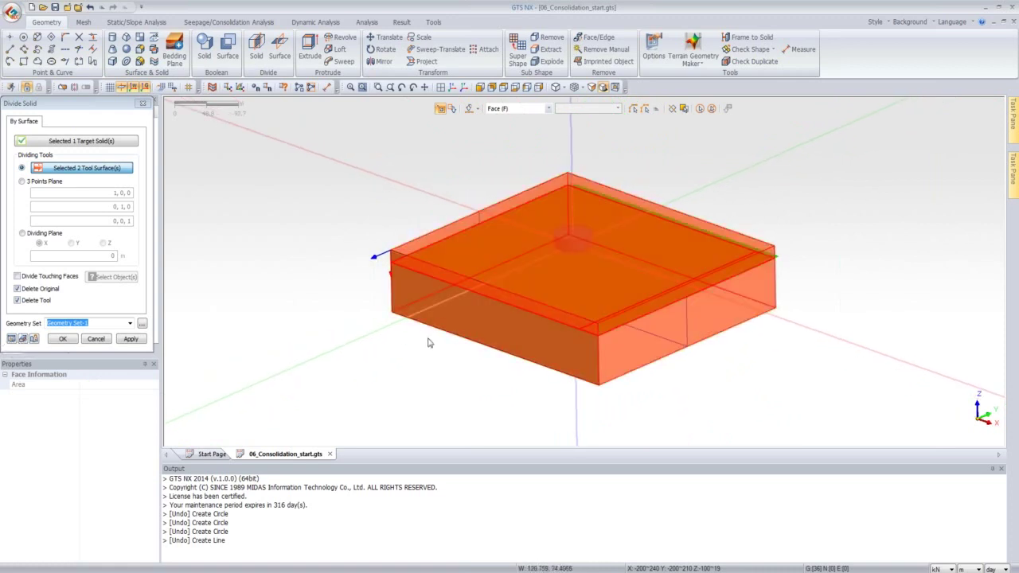
middle_click_drag(428, 342, 453, 374)
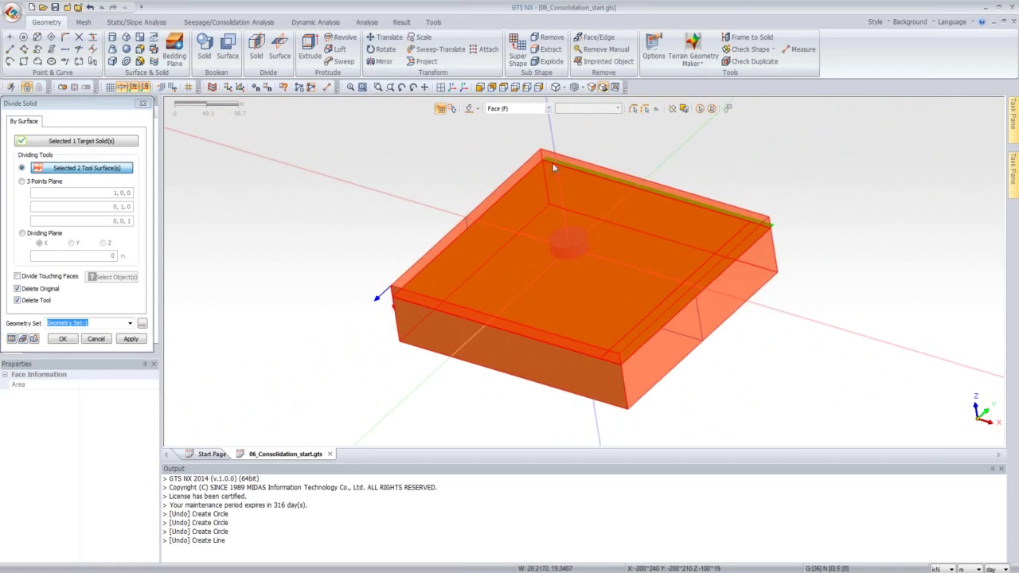
middle_click_drag(593, 246, 457, 329)
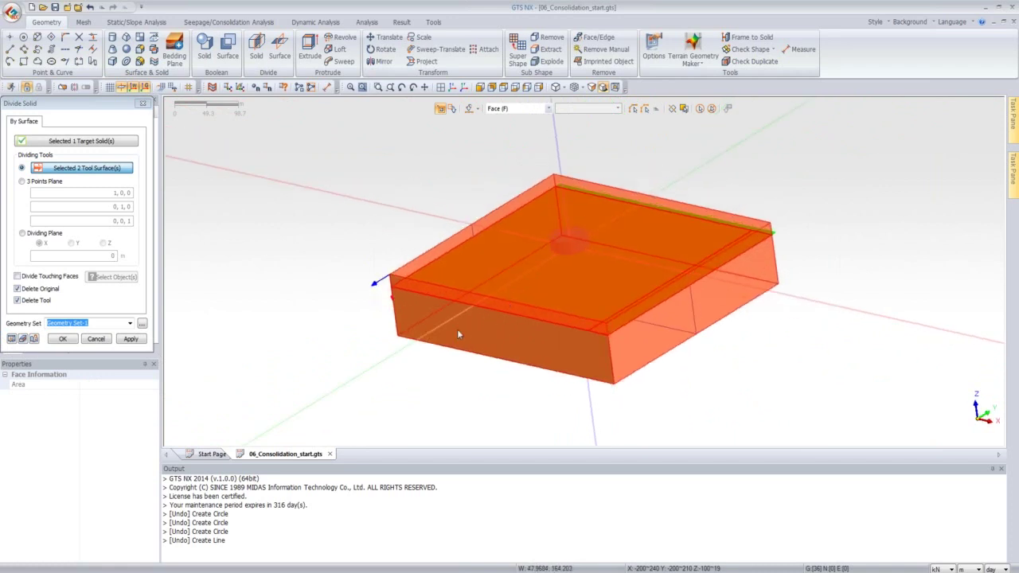
left_click(65, 339)
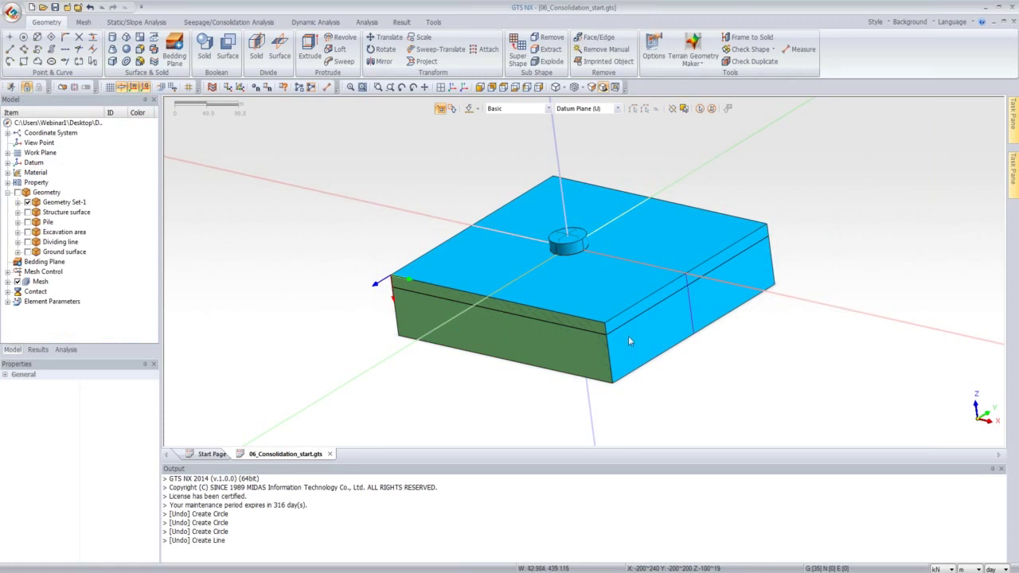
middle_click_drag(631, 341, 591, 351)
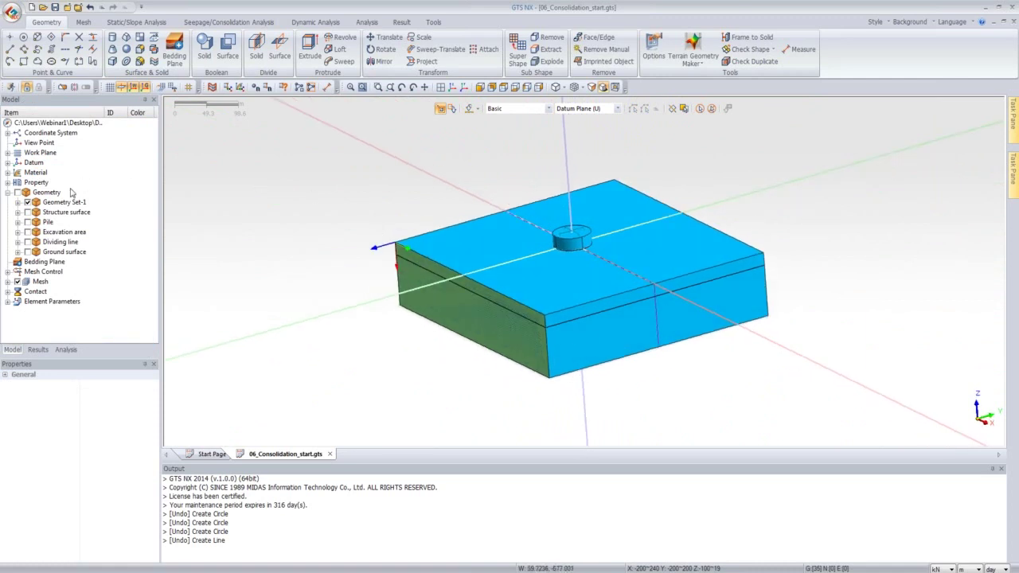
Step: Expand the solids of Geometry Set-1 and hide and re-show Extrude(1) to check the upper soil layer
left_click(18, 203)
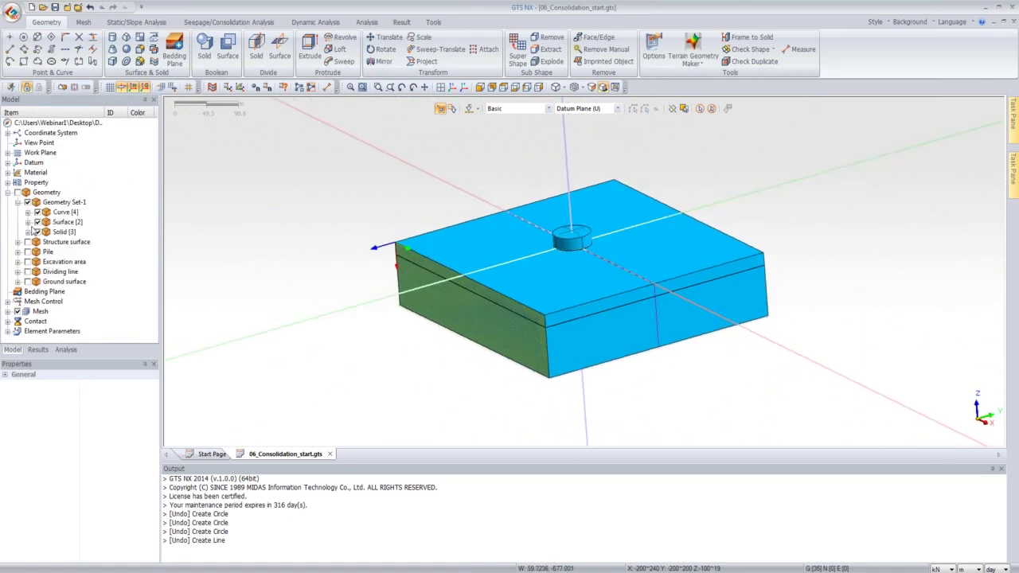
left_click(28, 232)
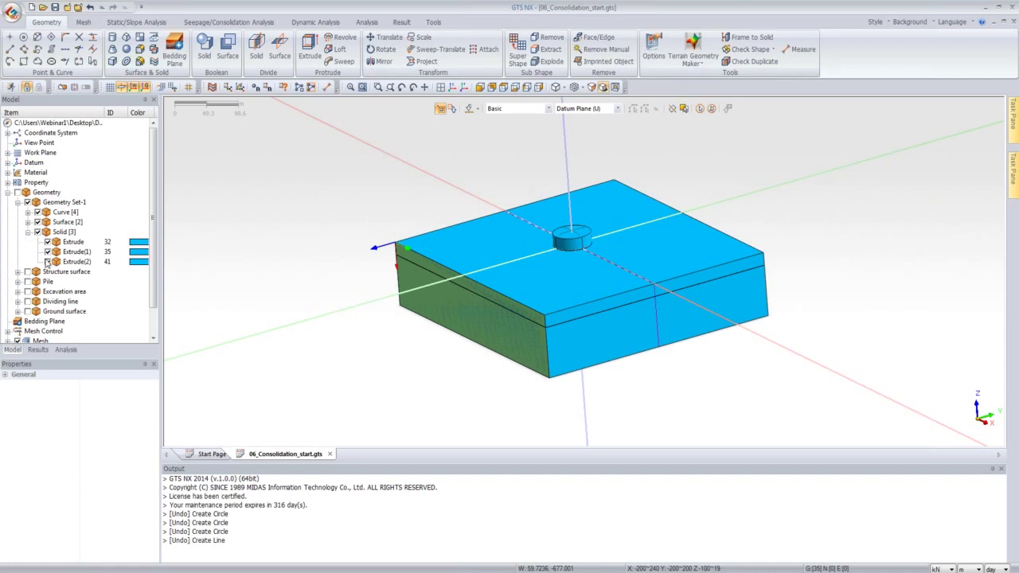
left_click(47, 252)
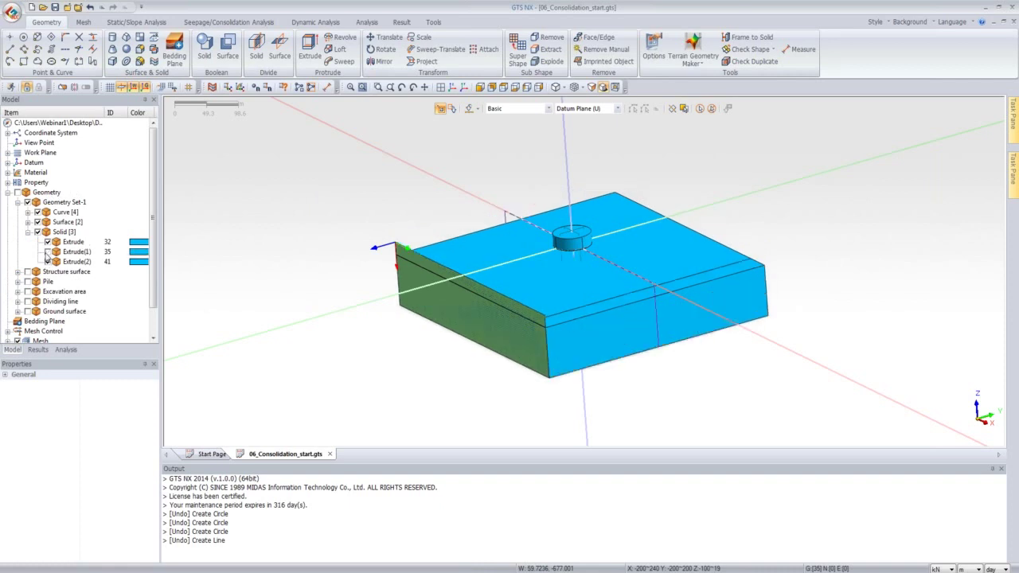
left_click(47, 252)
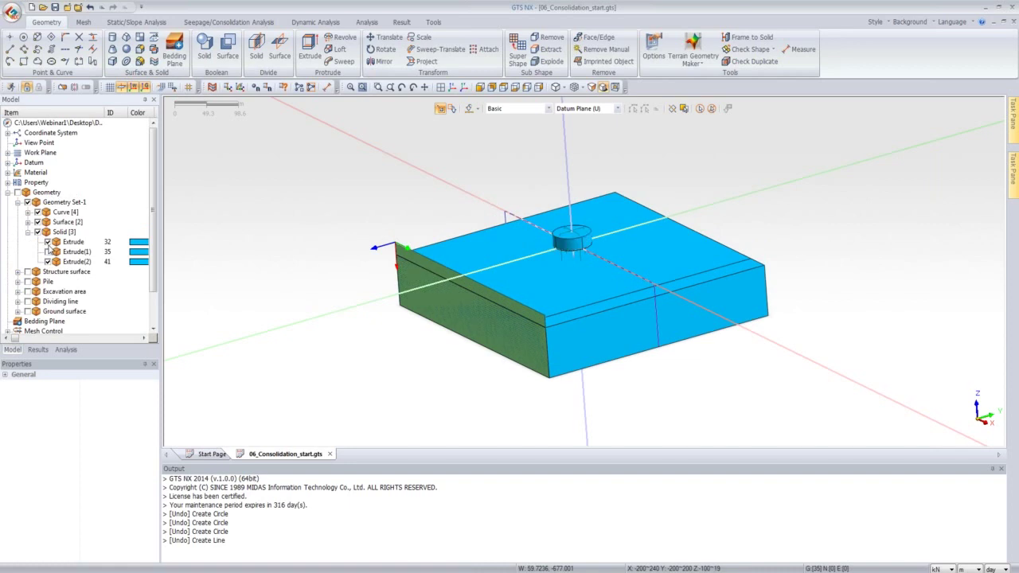
left_click(47, 252)
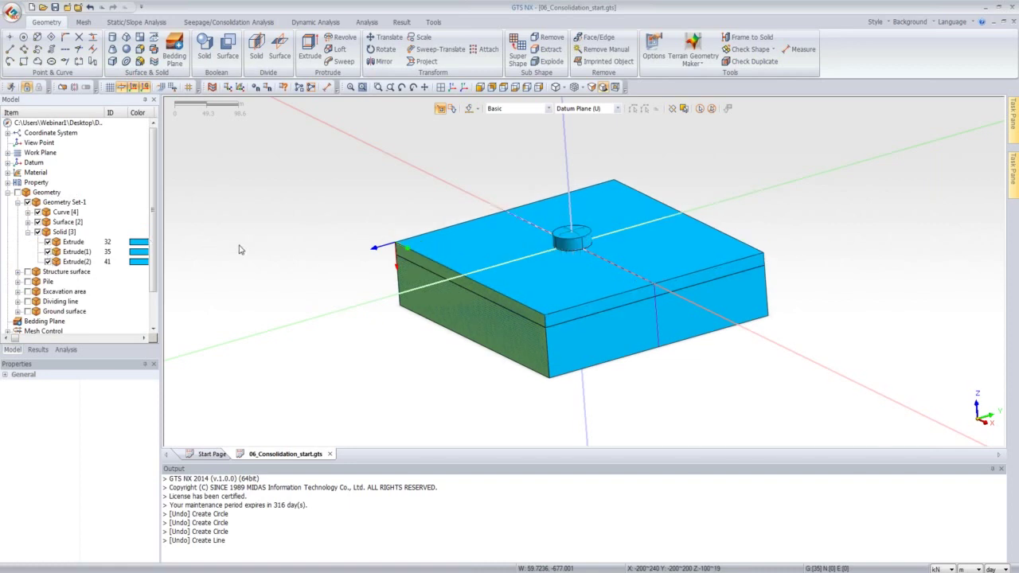
Step: Hide all surfaces of Geometry Set-1 and inspect the remaining solids from several sides
left_click(38, 223)
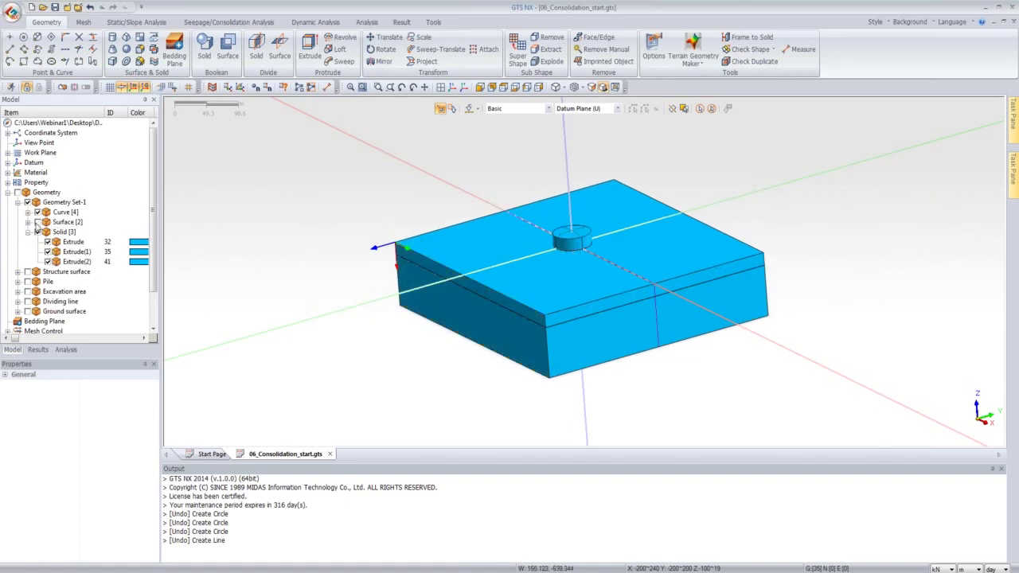
middle_click_drag(416, 287, 390, 296)
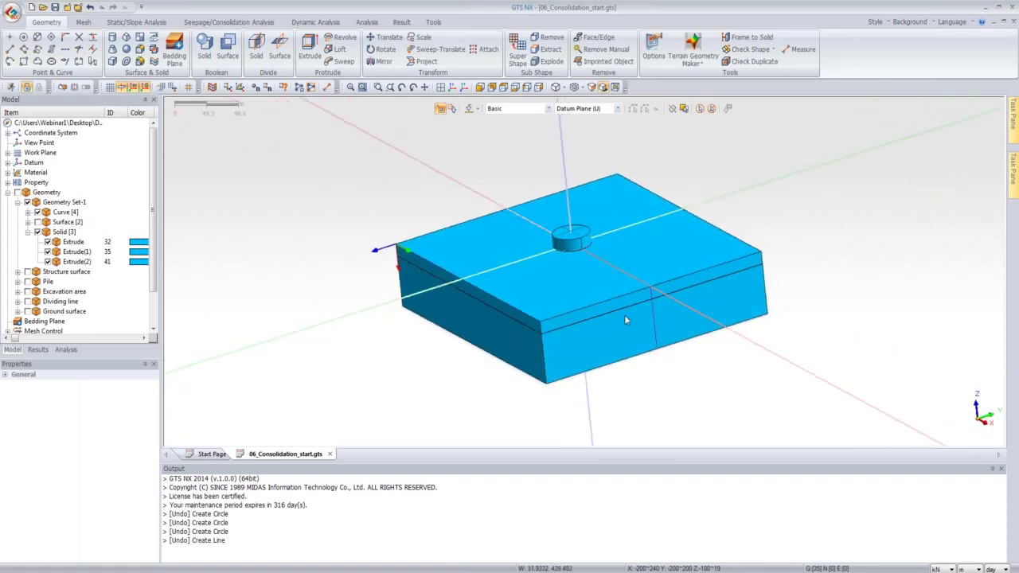
middle_click_drag(626, 319, 511, 304)
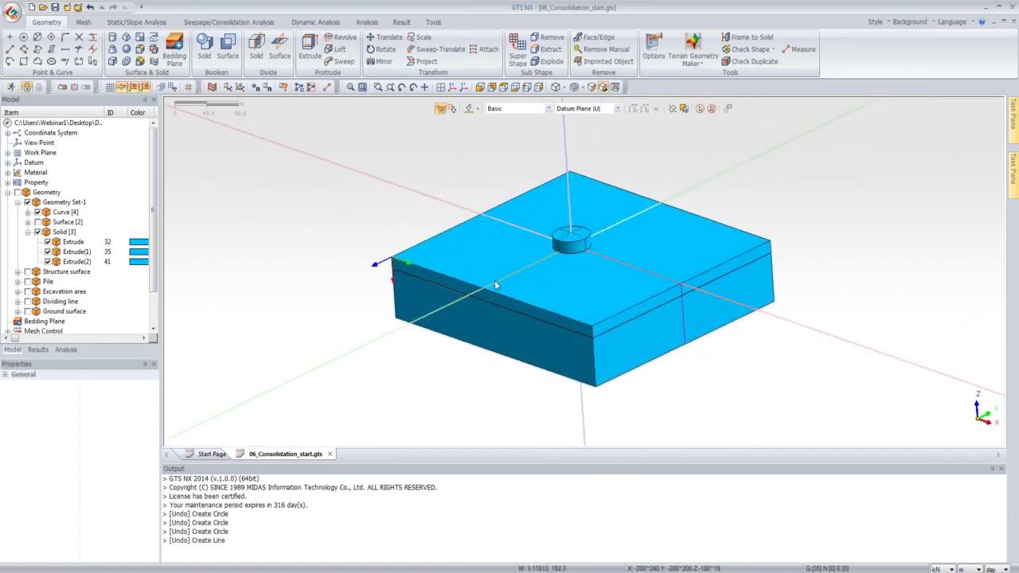
middle_click_drag(511, 274, 476, 290)
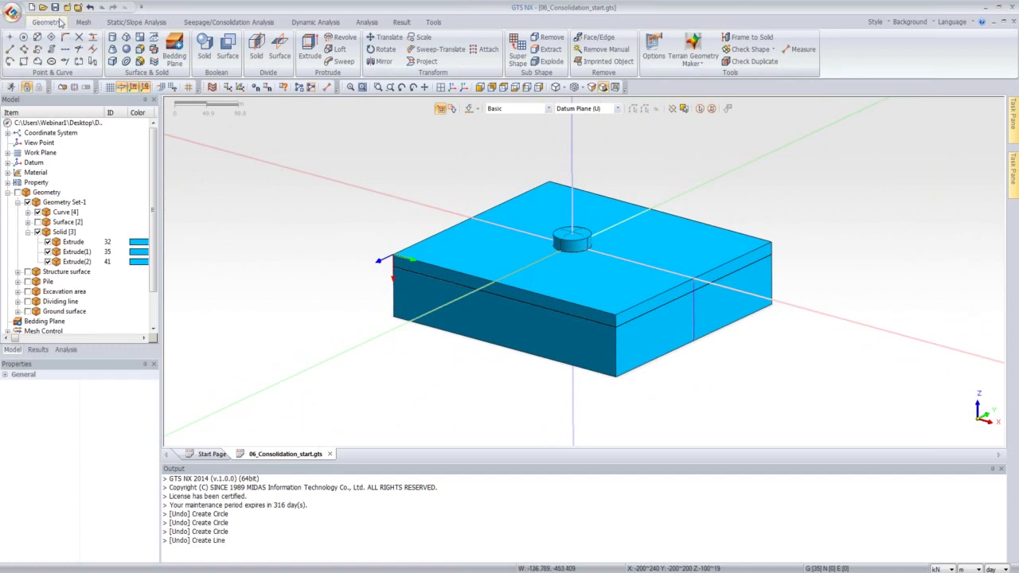
Step: Open the material definitions and examine the general and porous parameters of the Silty sand material
left_click(82, 22)
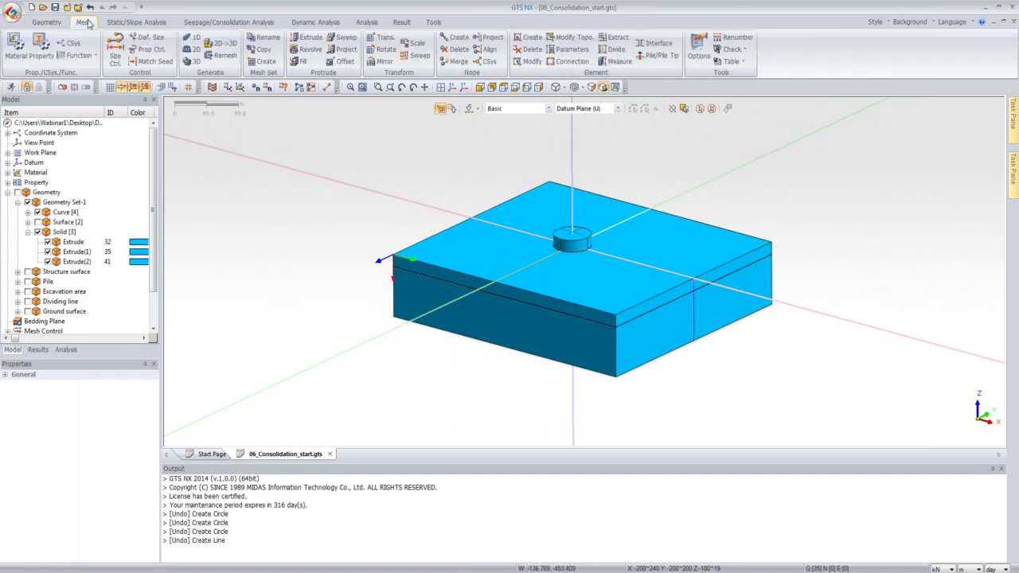
left_click(106, 22)
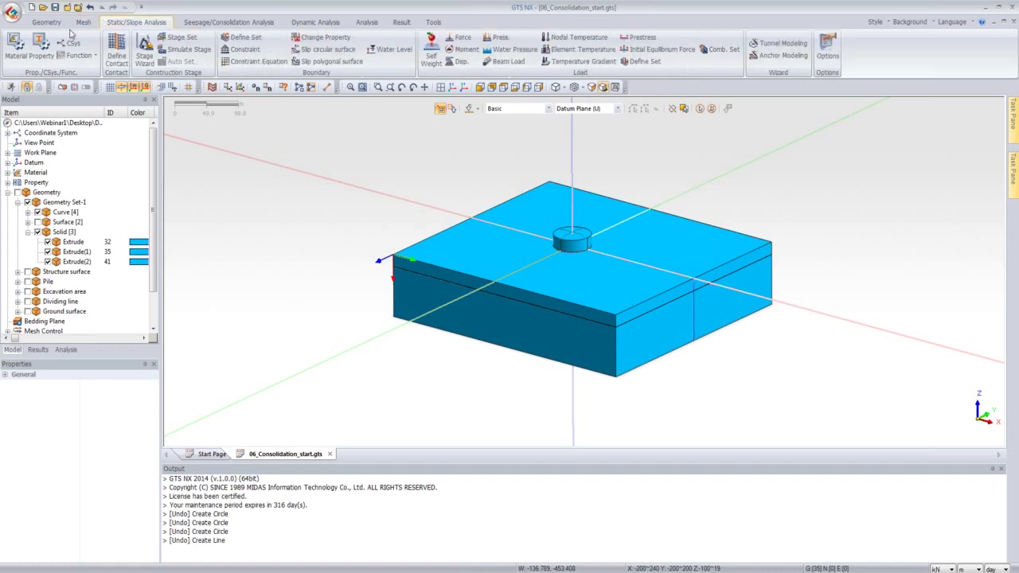
left_click(24, 46)
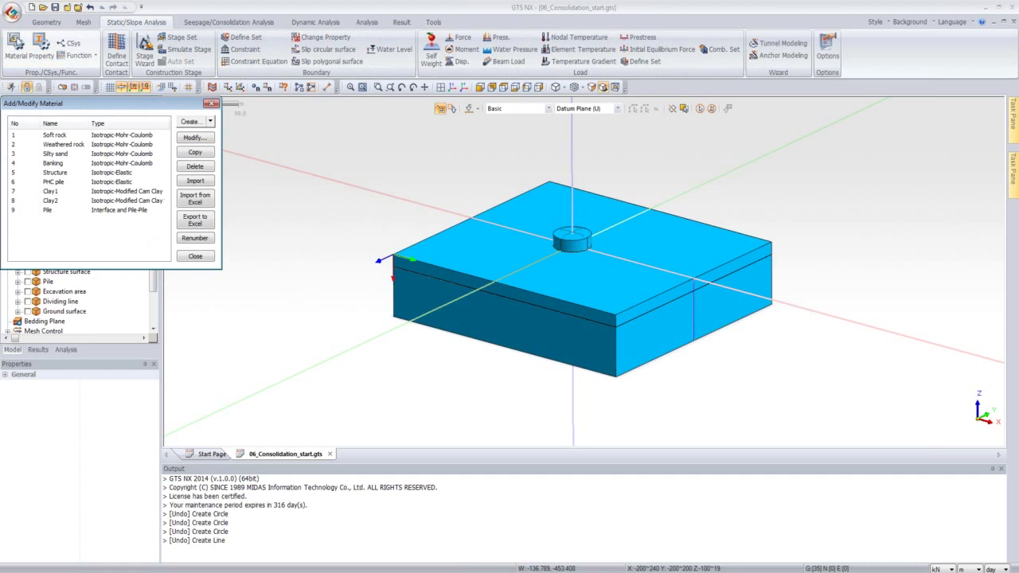
left_click(61, 153)
left_click(61, 191)
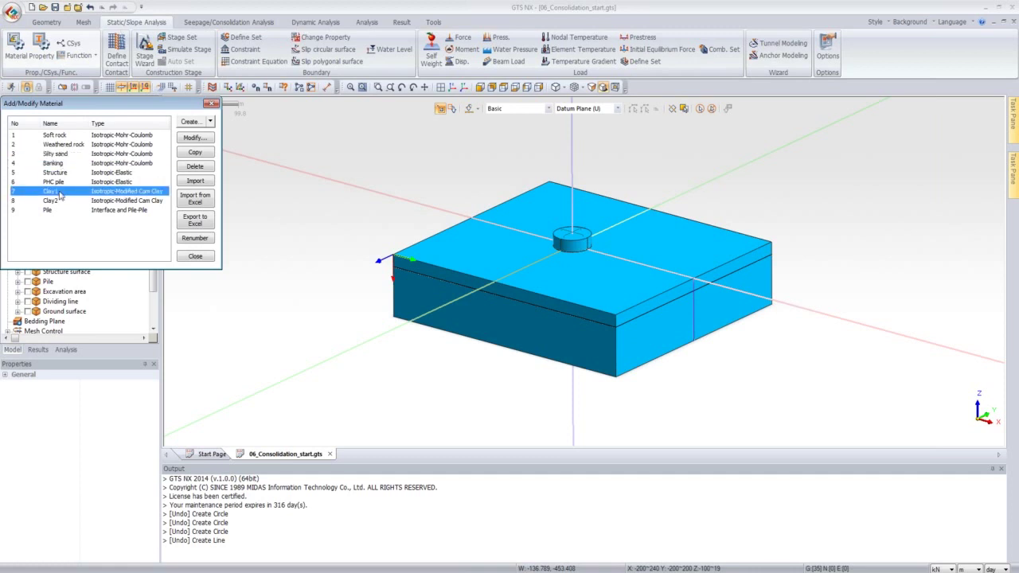
left_click(69, 154)
left_click(196, 140)
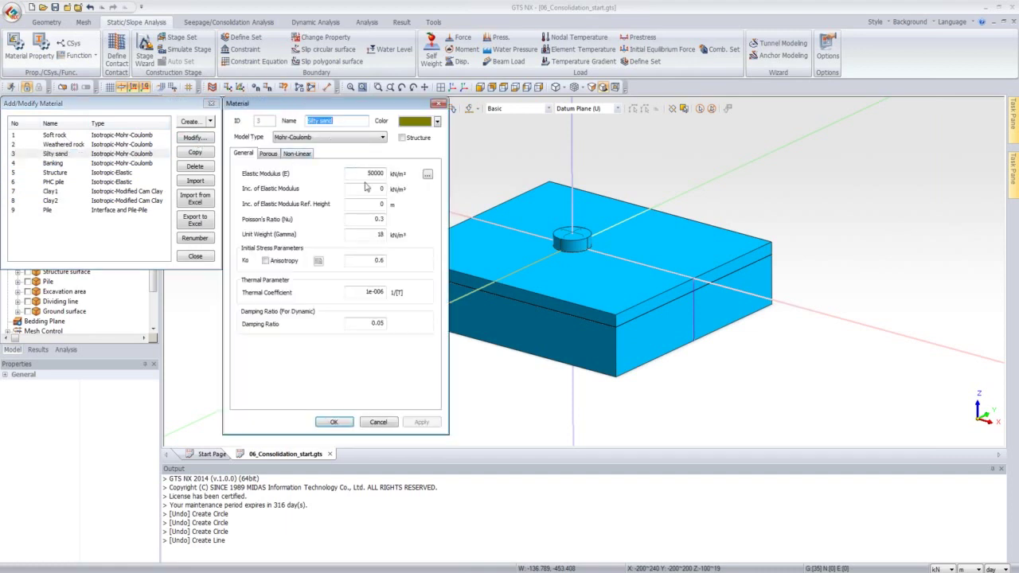
left_click(269, 153)
left_click(250, 155)
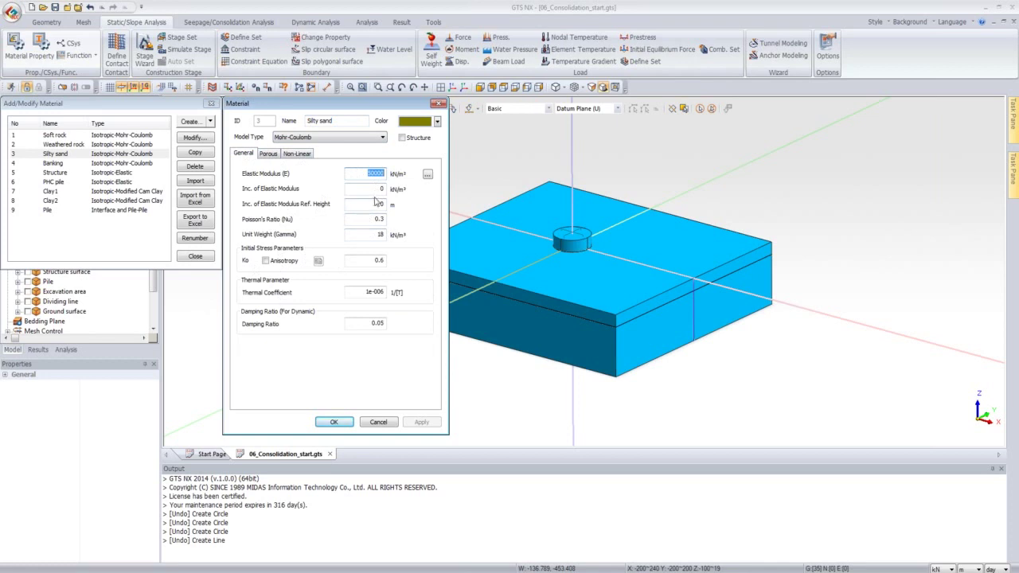
left_click(269, 154)
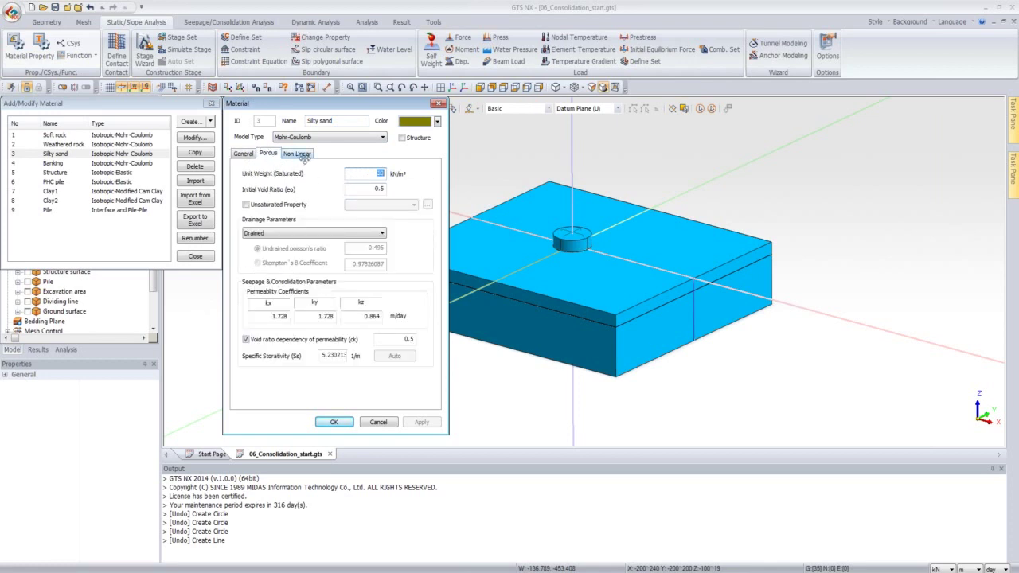
left_click(440, 104)
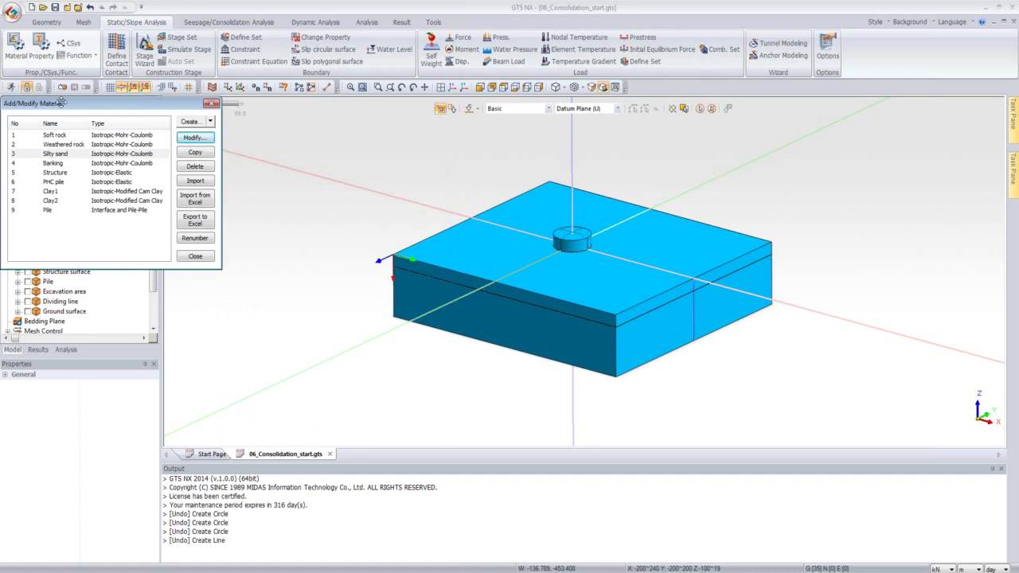
Step: Examine the available material types and the constitutive models offered for a new isotropic material, without creating one
left_click(210, 121)
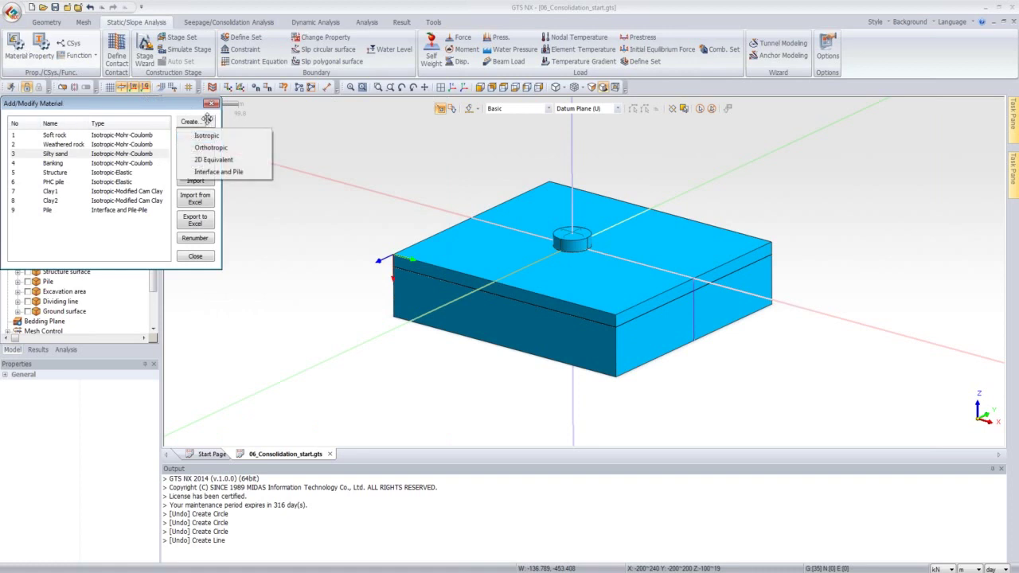
left_click(169, 111)
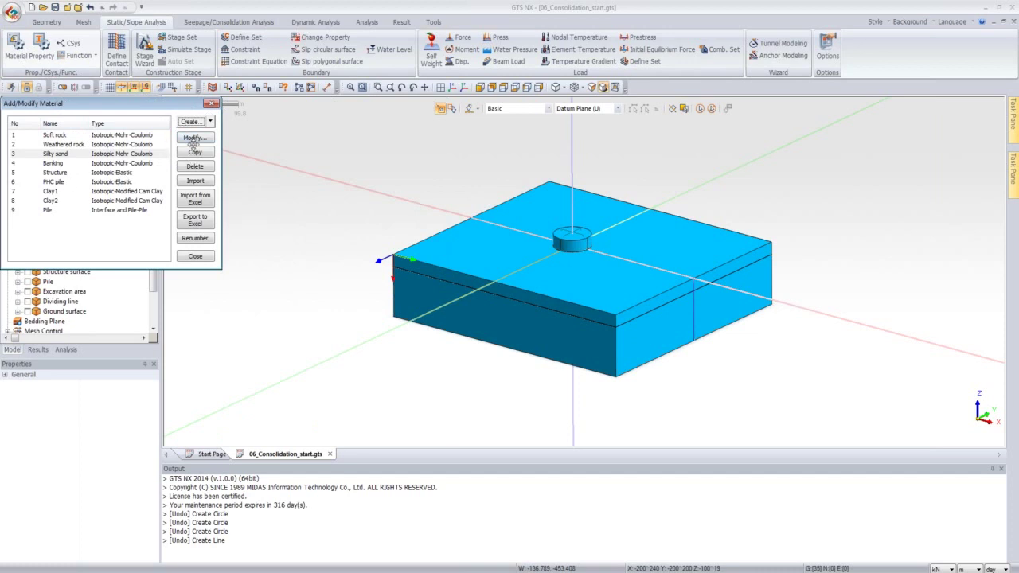
left_click(210, 121)
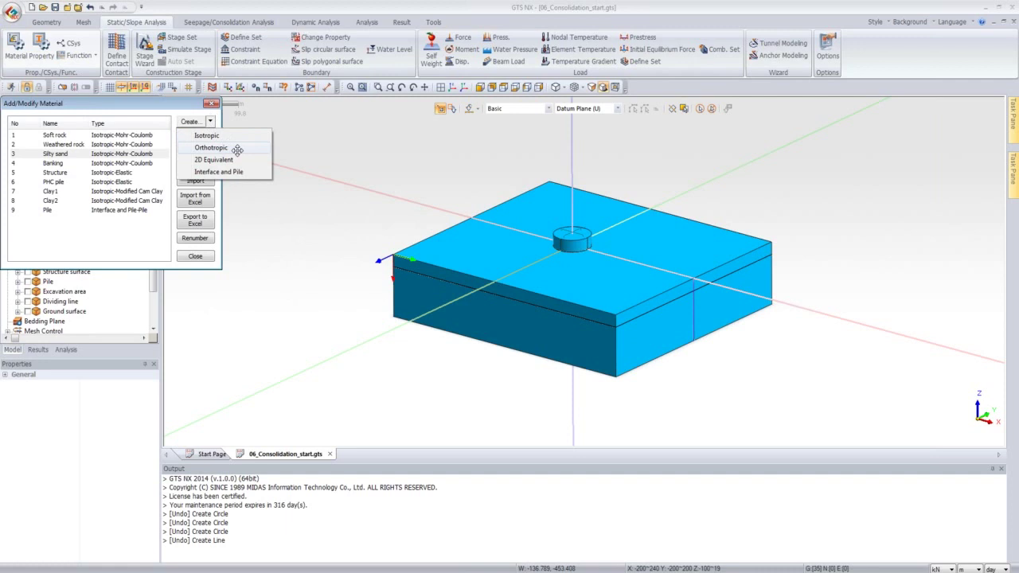
left_click(227, 137)
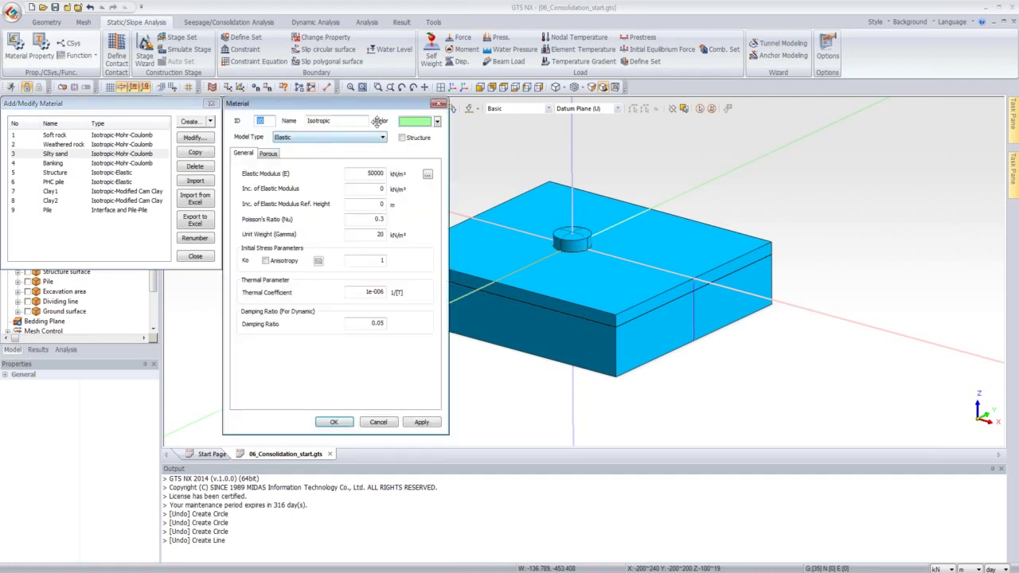
left_click(325, 142)
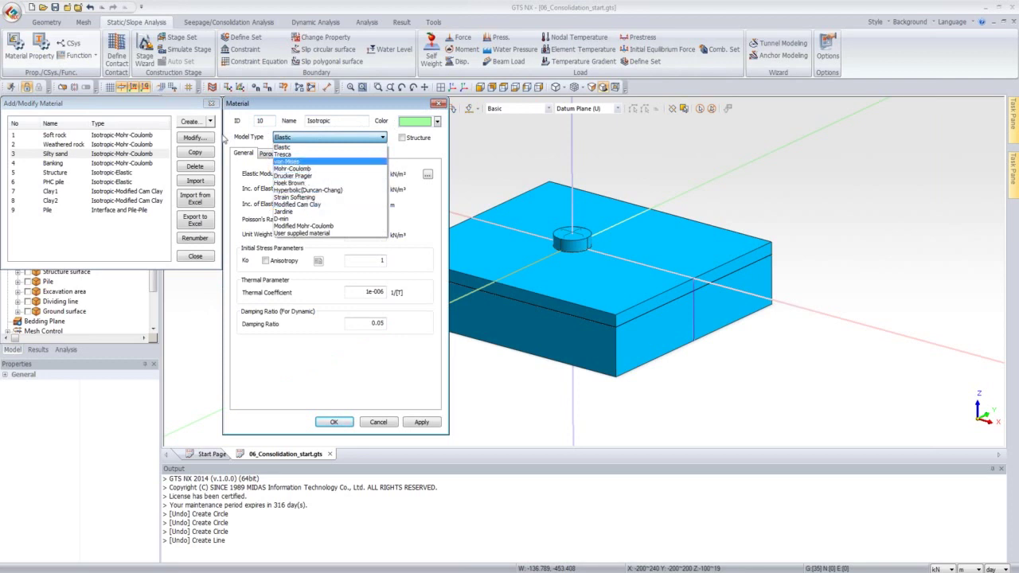
left_click(229, 135)
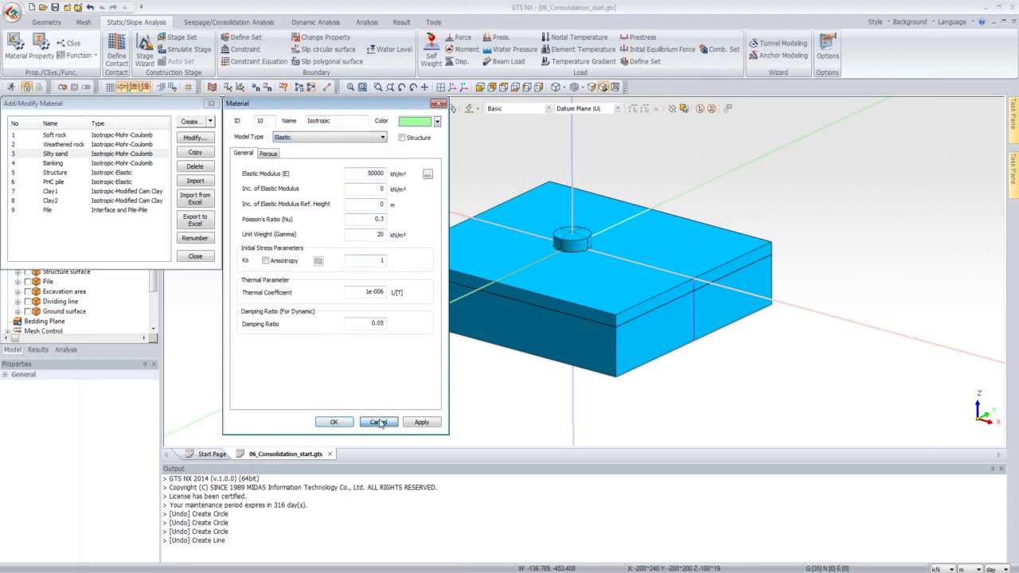
left_click(378, 422)
Step: Examine the general, porous and non-linear Modified Cam Clay parameters of the Clay1 material, and close the material definitions
left_click(62, 192)
left_click(188, 138)
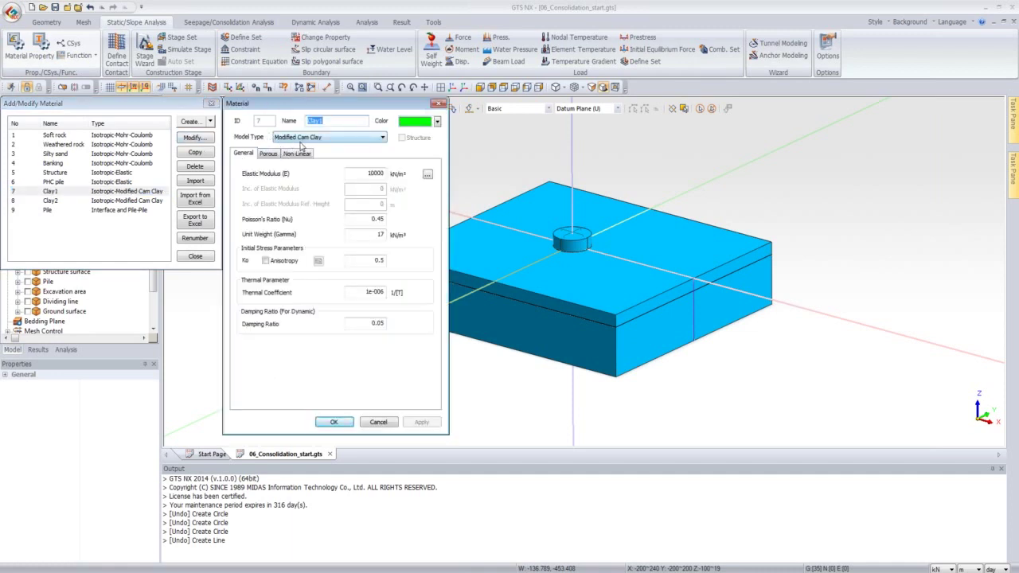
left_click(269, 155)
left_click(296, 153)
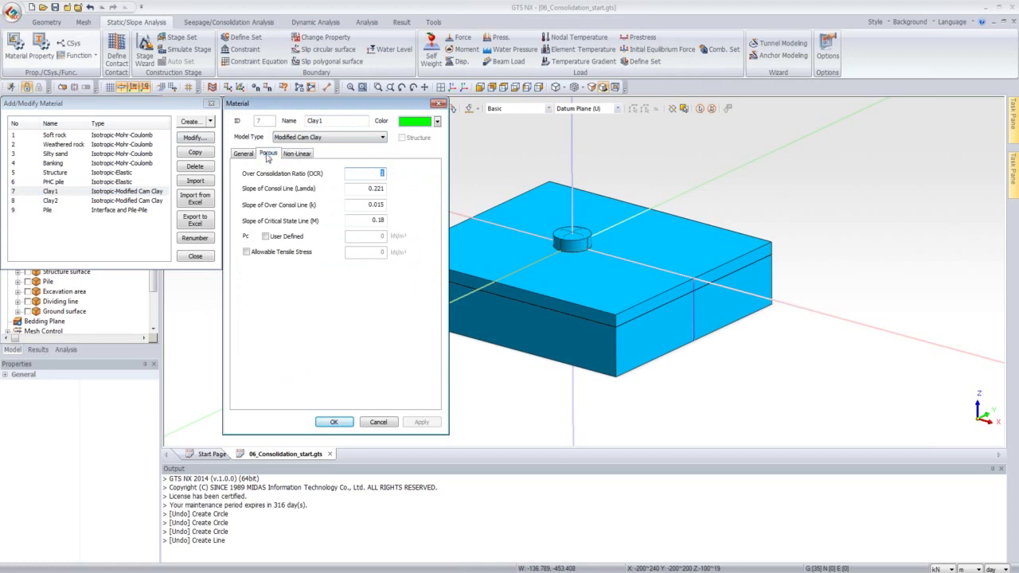
left_click(269, 155)
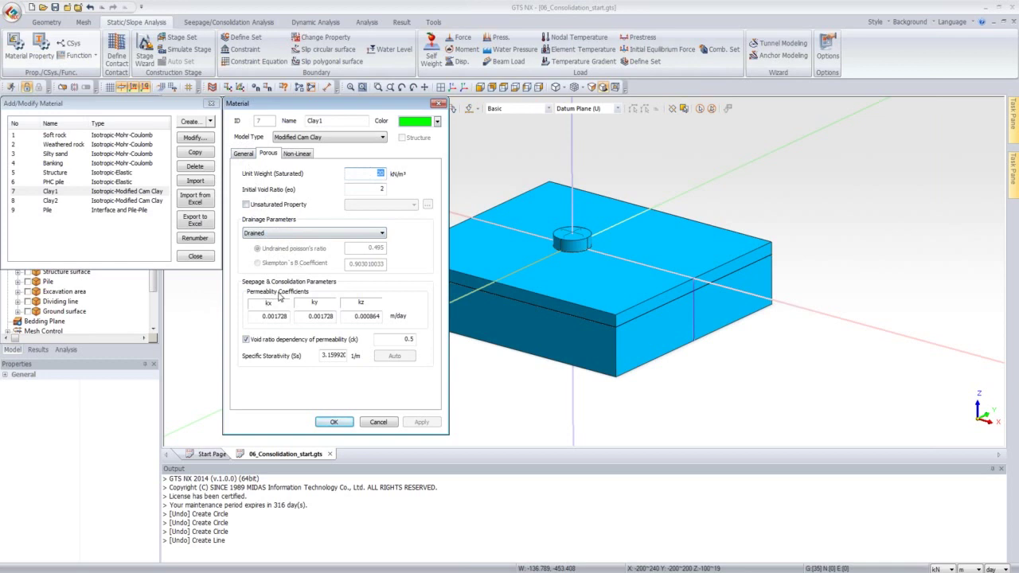
left_click(244, 154)
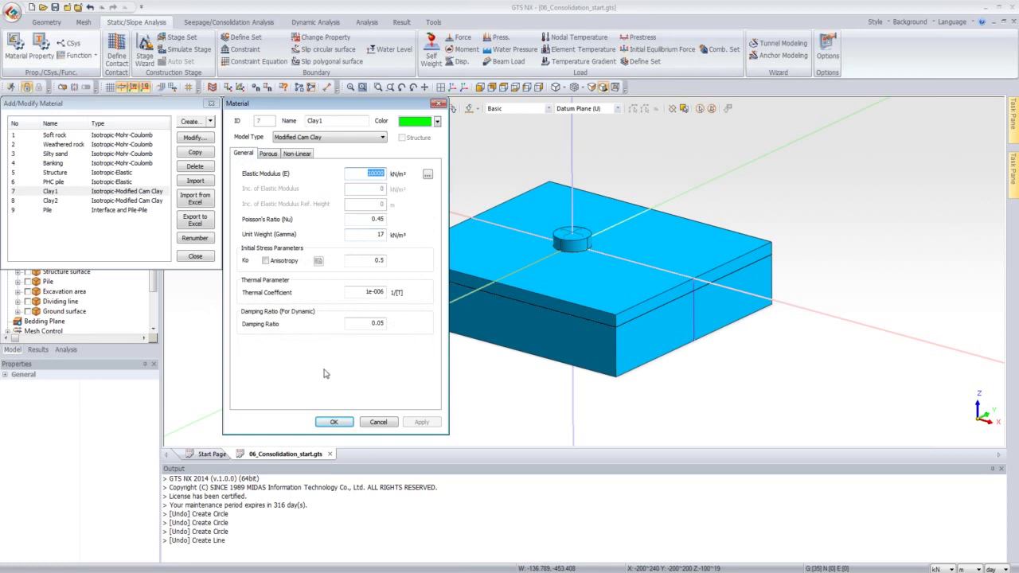
left_click(334, 422)
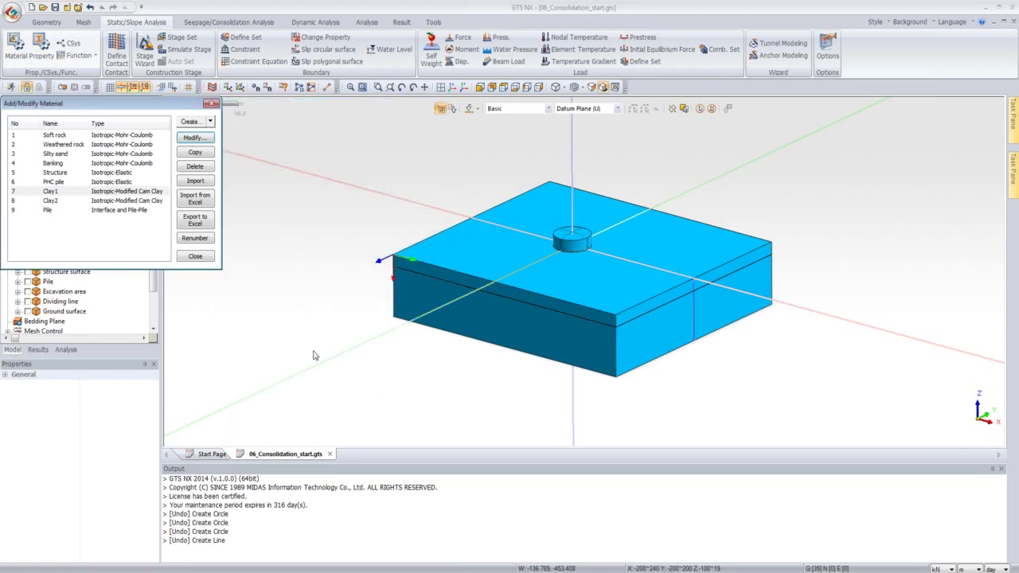
left_click(195, 256)
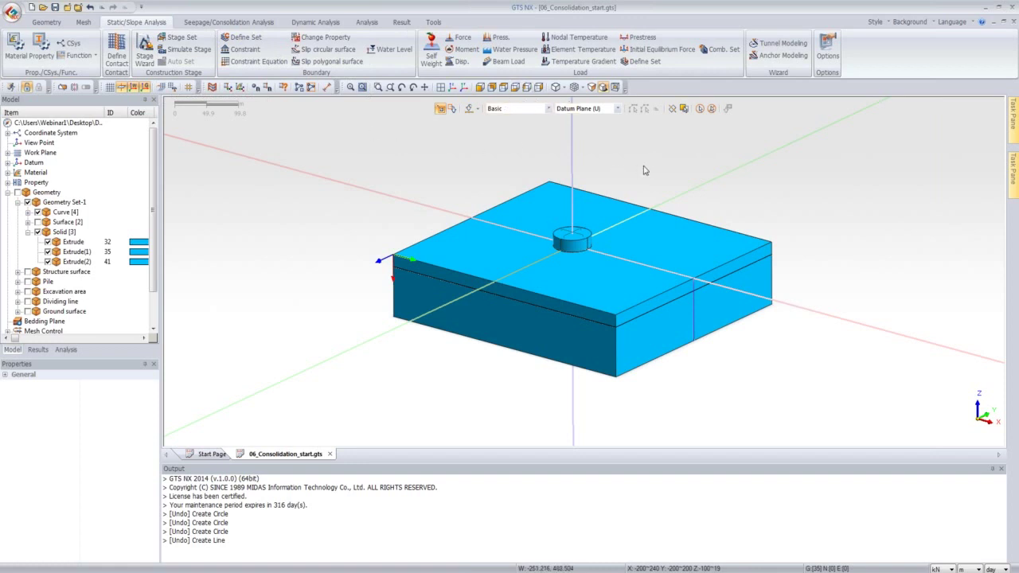
scroll(638, 196, "up", 1)
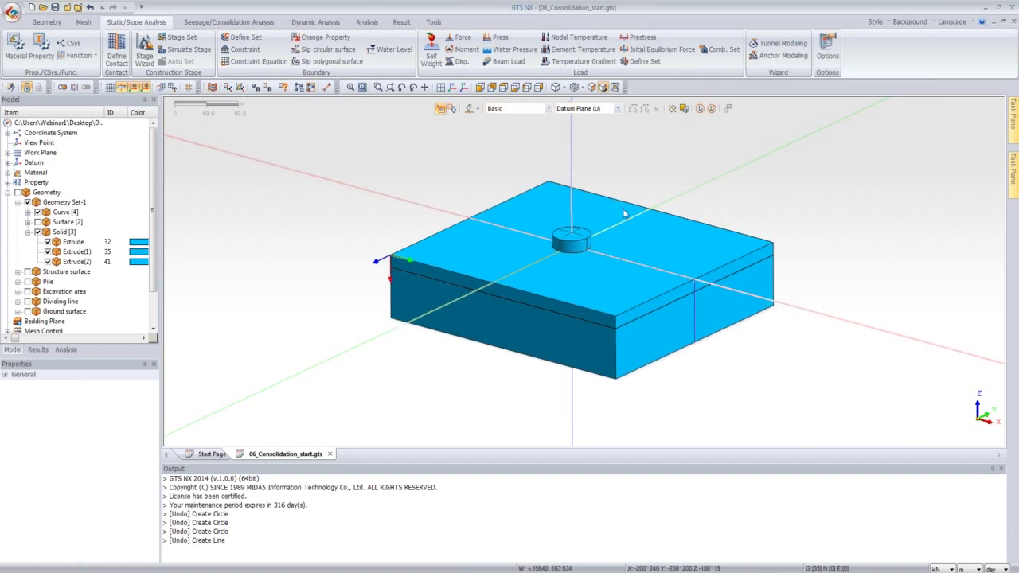
Step: Check the visible solids for duplicate edges and faces, including sub-edges and sub-faces, with a tolerance of 0.0001 m
scroll(639, 196, "up", 3)
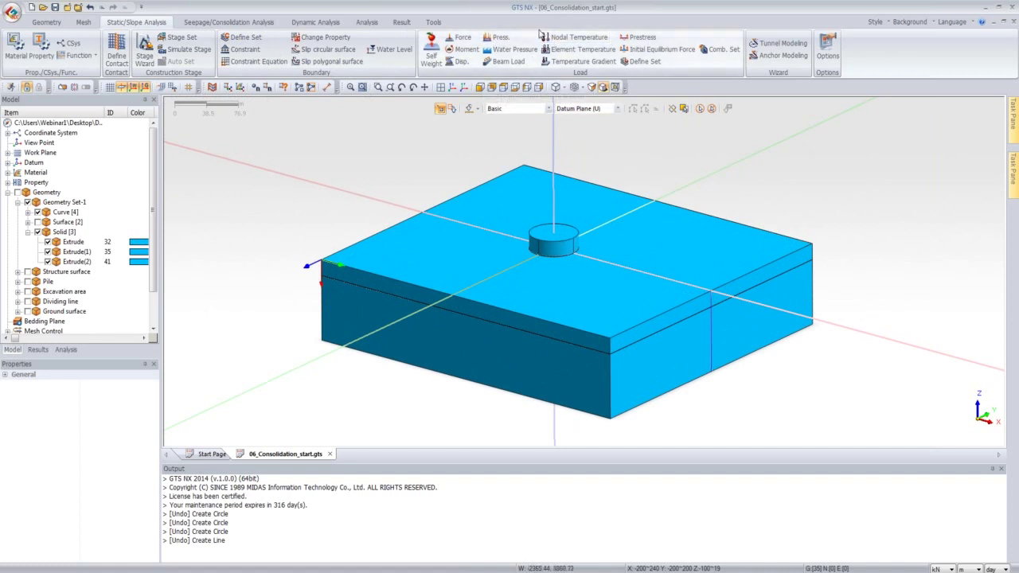
left_click(48, 23)
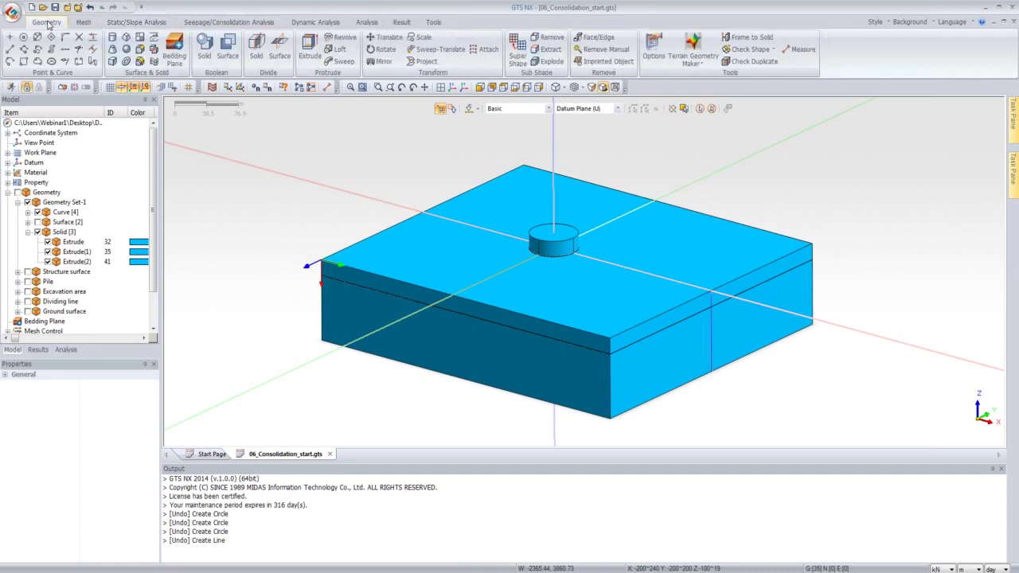
left_click(734, 53)
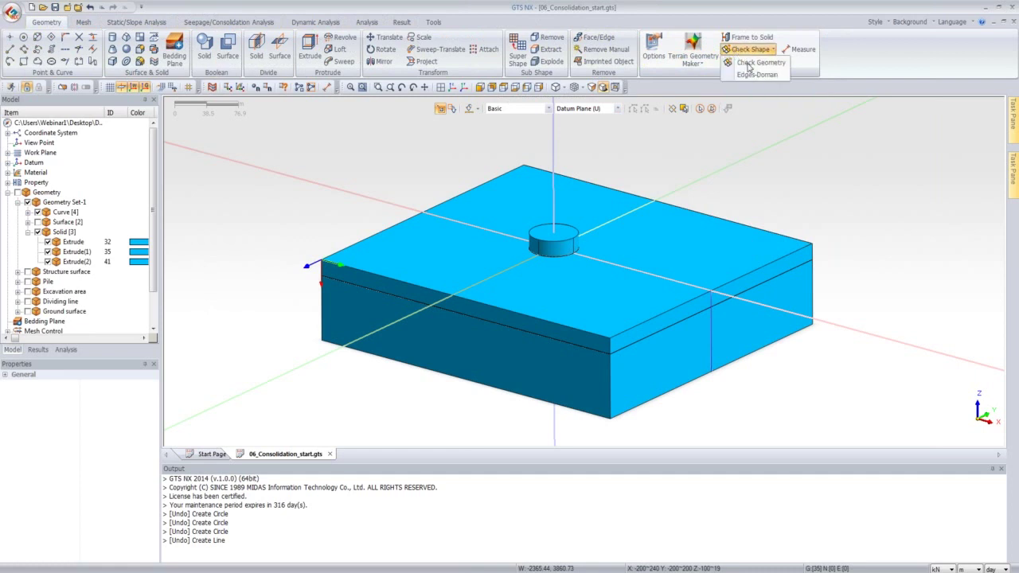
left_click(760, 62)
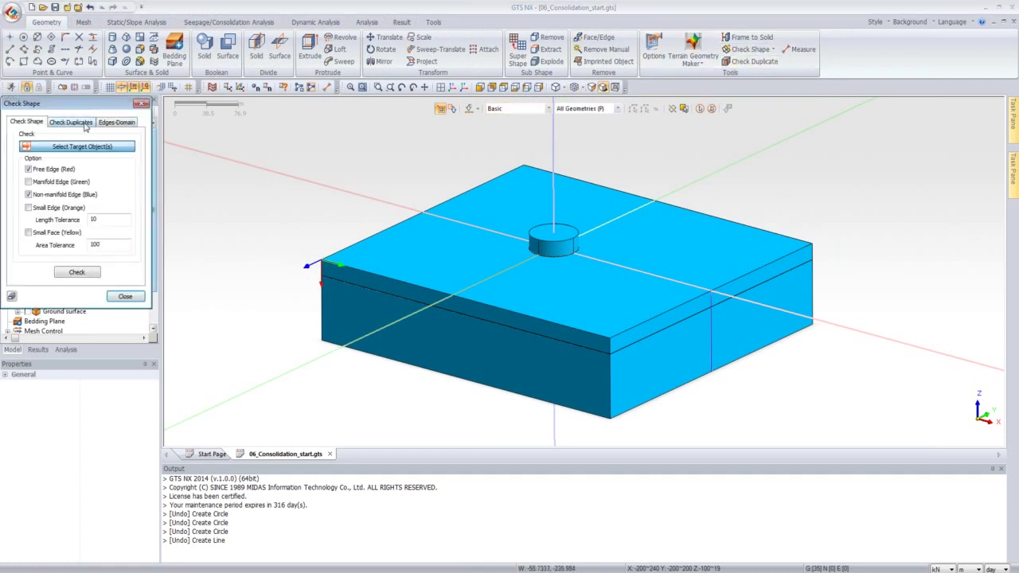
left_click(83, 125)
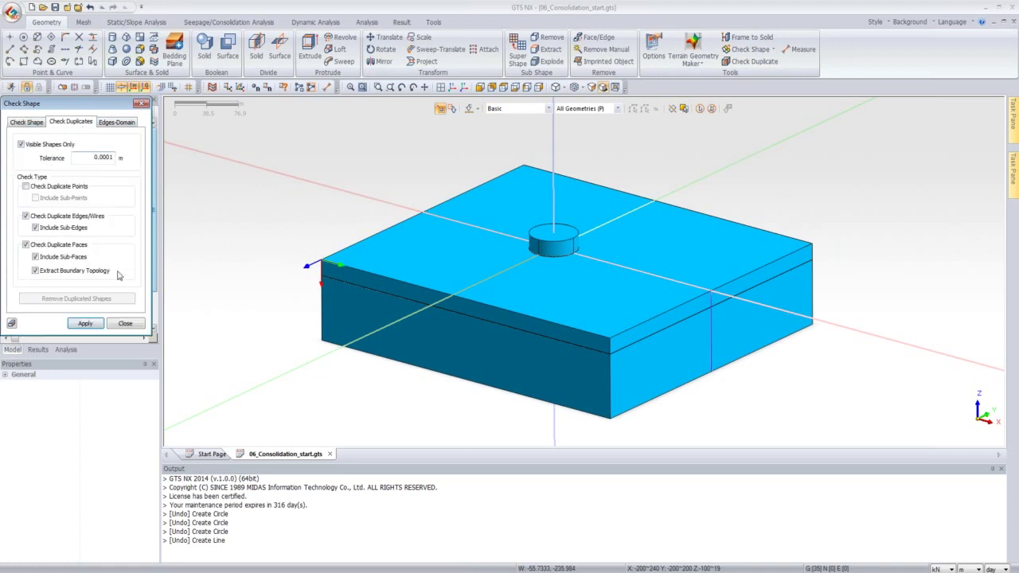
left_click(87, 324)
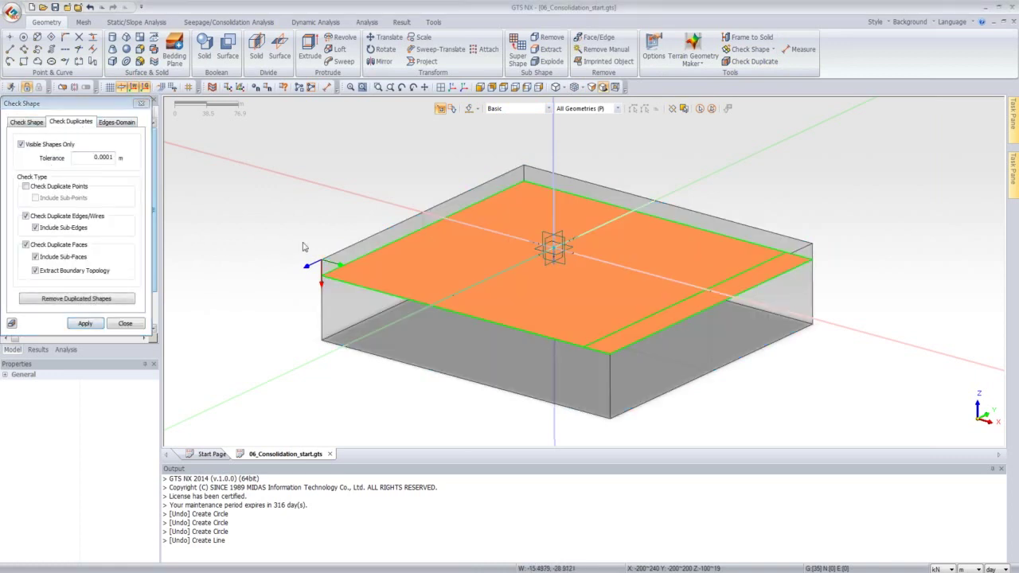
Step: Inspect the highlighted duplicates between the two ground layers and around the cylinder base from several sides, and close the check
scroll(416, 158, "up", 1)
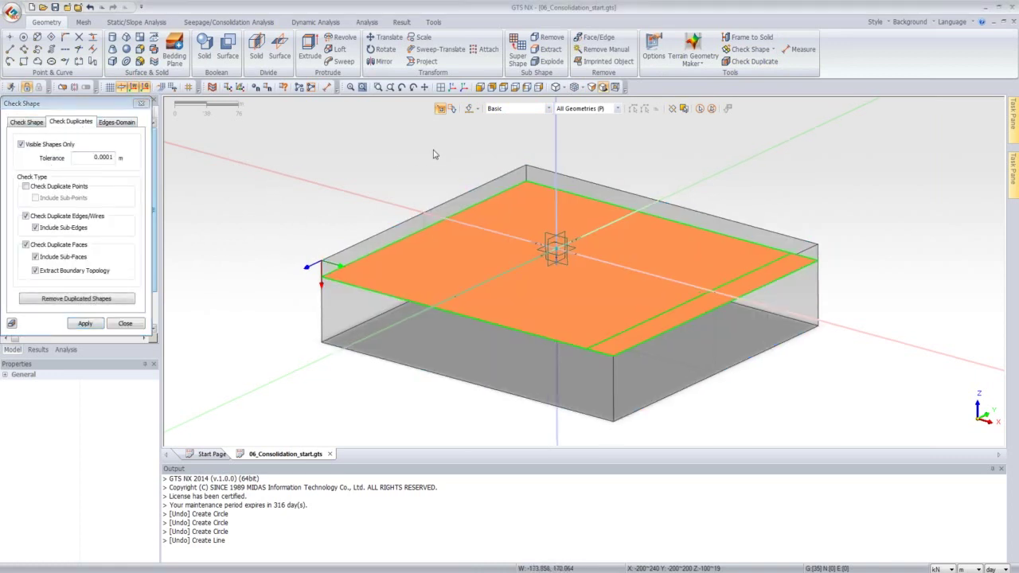
mouse_move(434, 154)
middle_mouse_down()
mouse_move(420, 194)
mouse_move(420, 159)
mouse_move(430, 173)
middle_mouse_up()
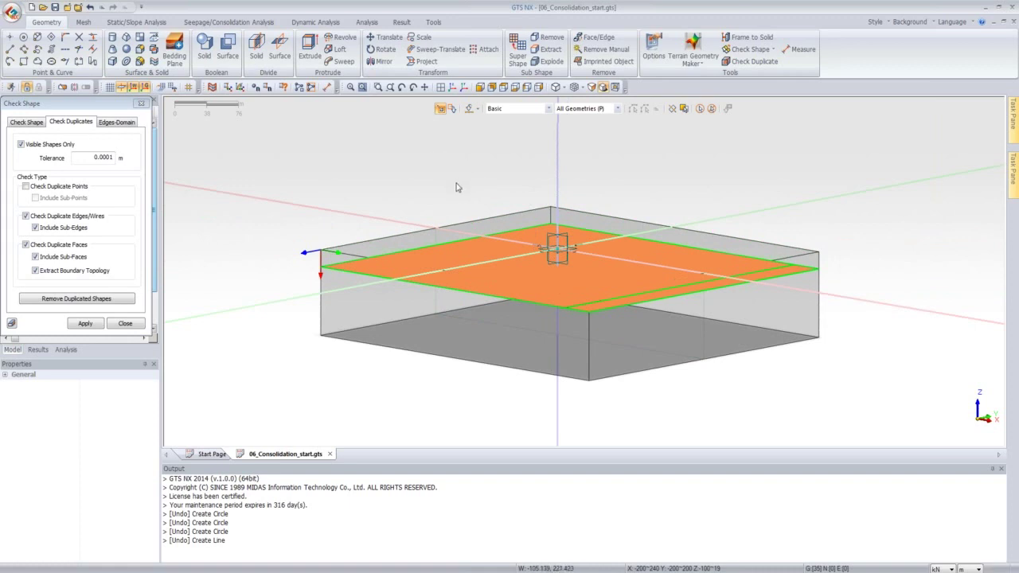
middle_click_drag(450, 199, 480, 252)
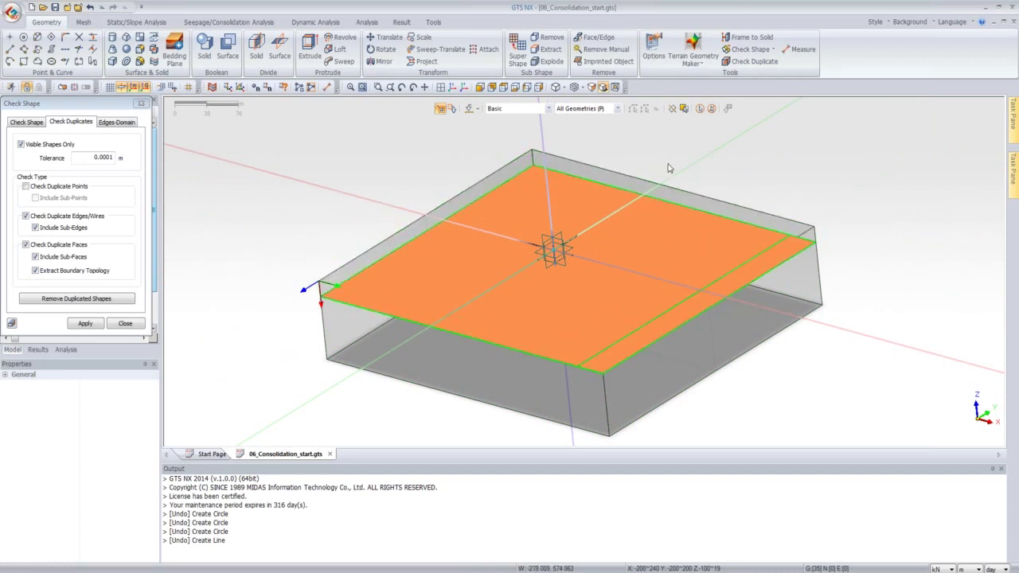
mouse_move(687, 146)
middle_mouse_down()
mouse_move(669, 186)
mouse_move(700, 150)
middle_mouse_up()
key("ctrl+f")
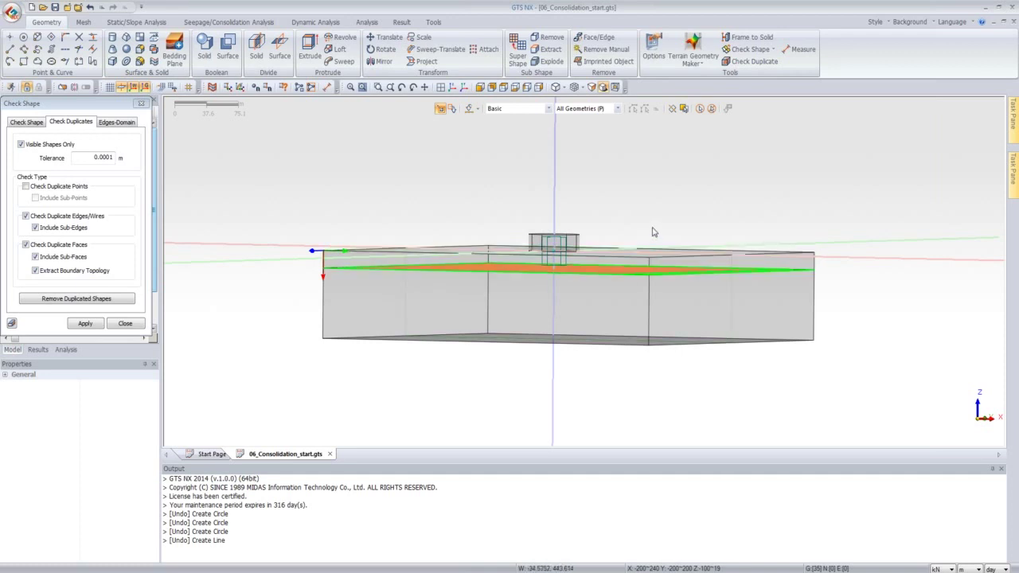
middle_click_drag(655, 232, 630, 242)
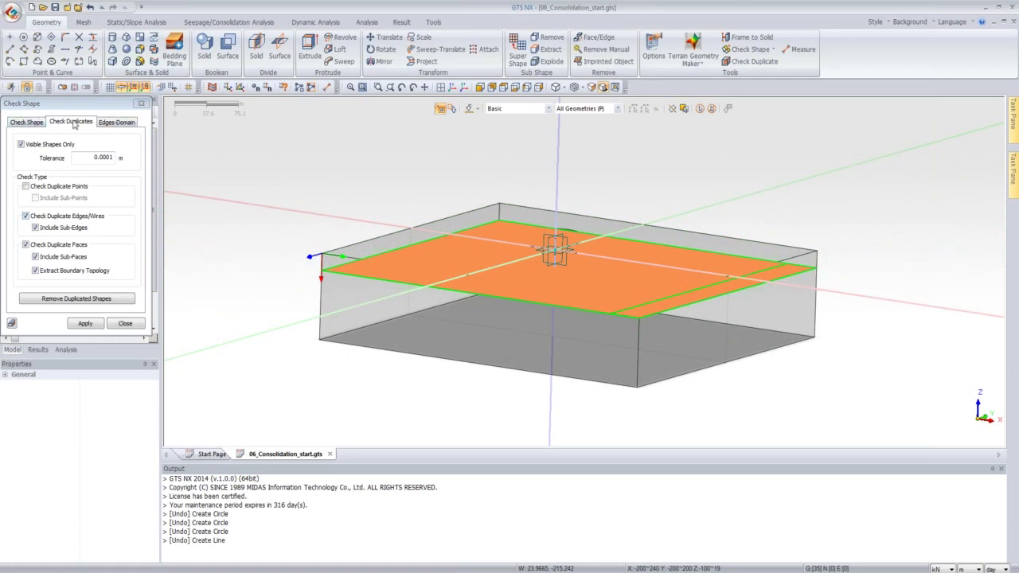
left_click(142, 106)
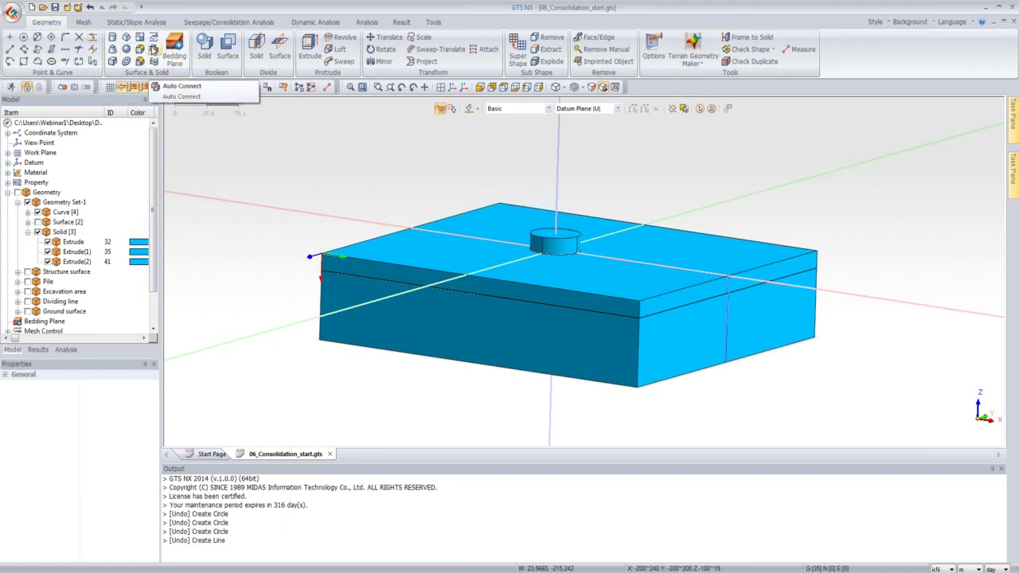
Step: Auto Connect all three solids so that they share their touching faces
left_click(154, 49)
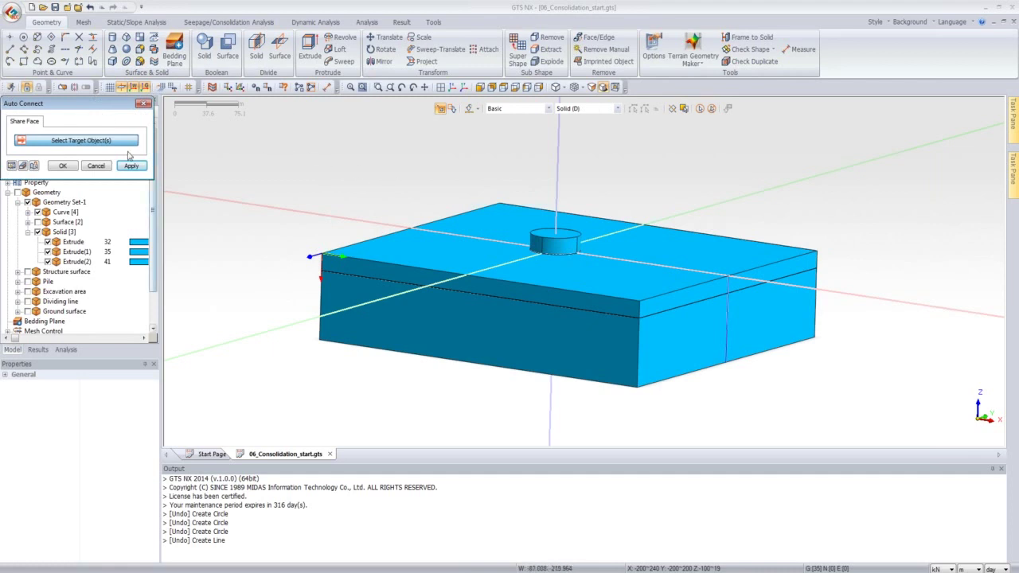
left_click_drag(328, 129, 859, 414)
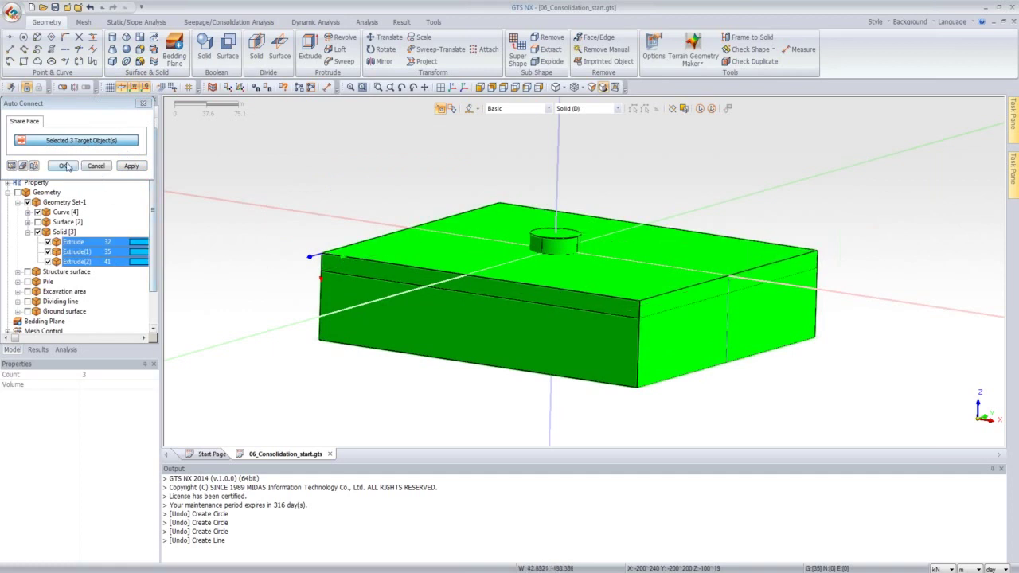
left_click(67, 166)
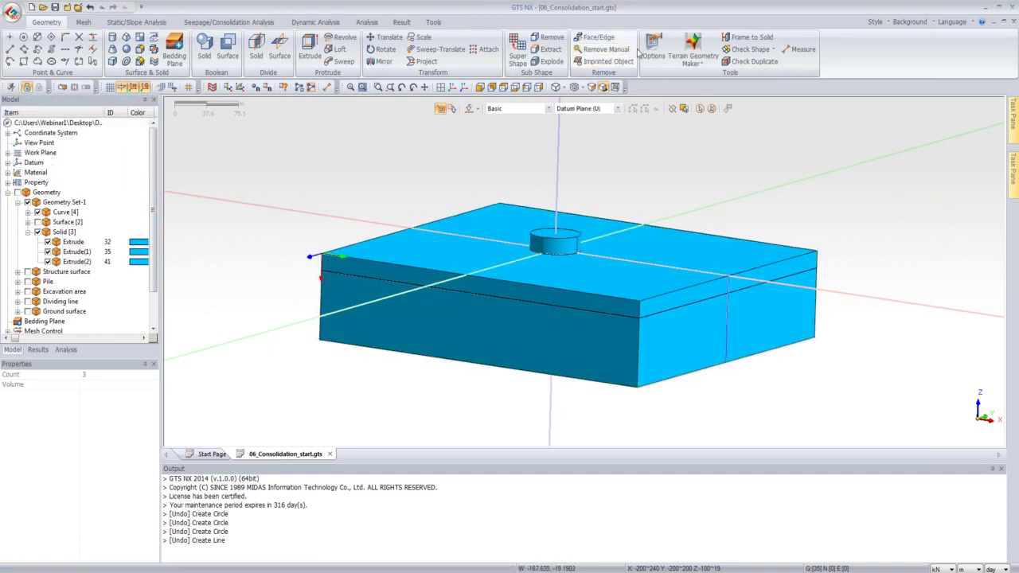
Step: Repeat the duplicate edge and face check on the connected solids and view the highlighted interfaces from the side and isometrically
left_click(750, 48)
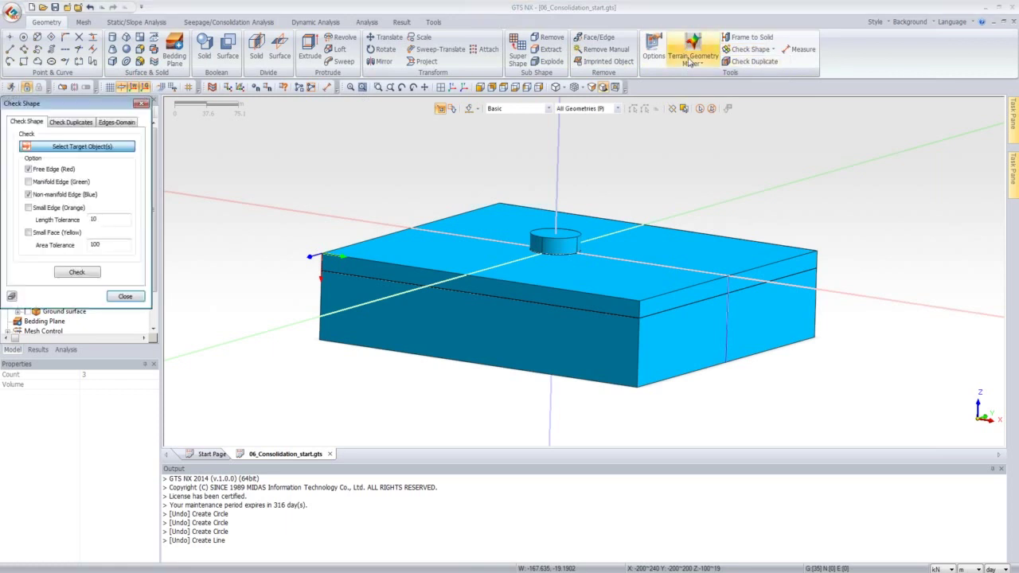
left_click(70, 121)
left_click(86, 323)
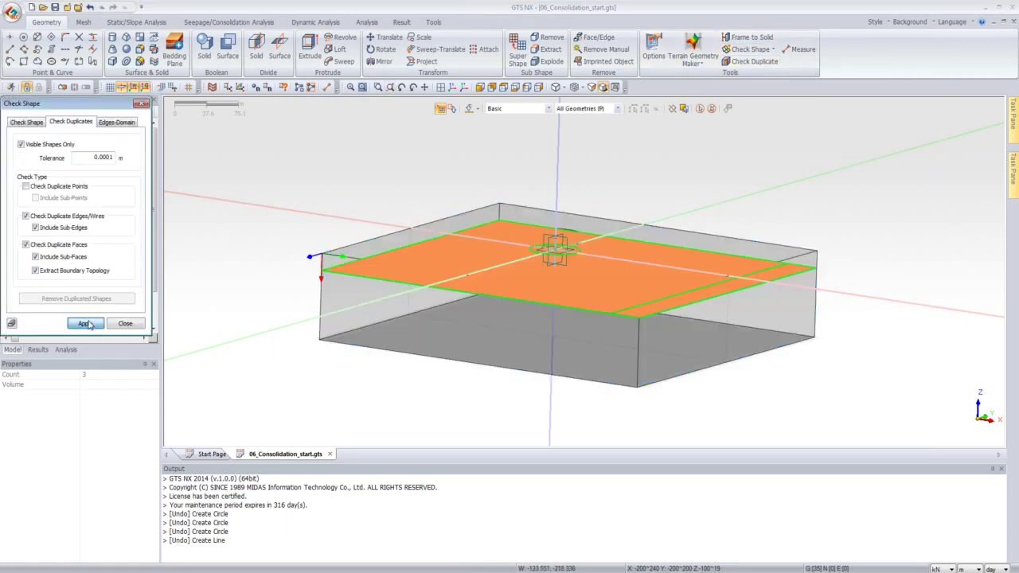
middle_click_drag(405, 165, 580, 226)
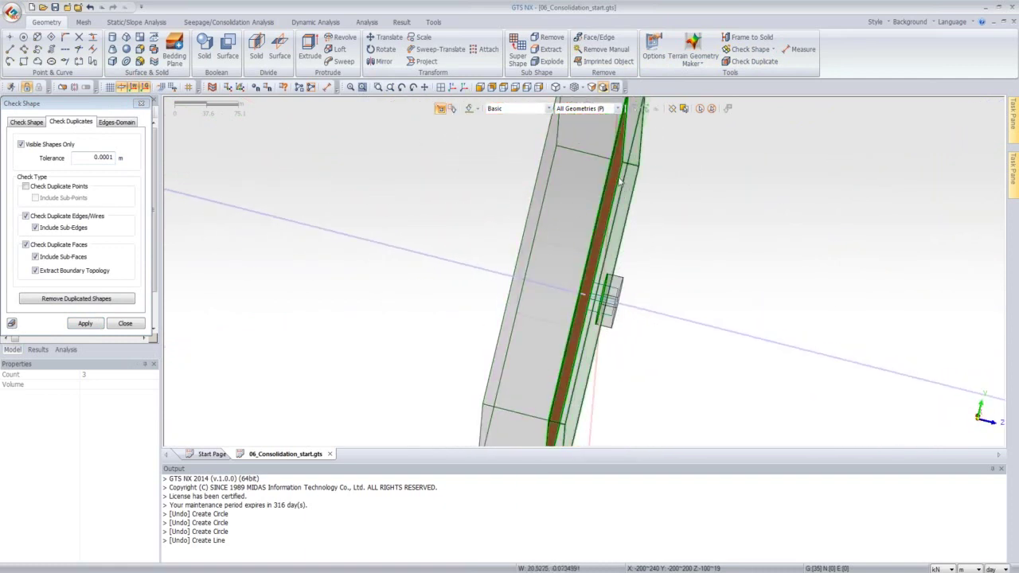
middle_click_drag(389, 229, 504, 201)
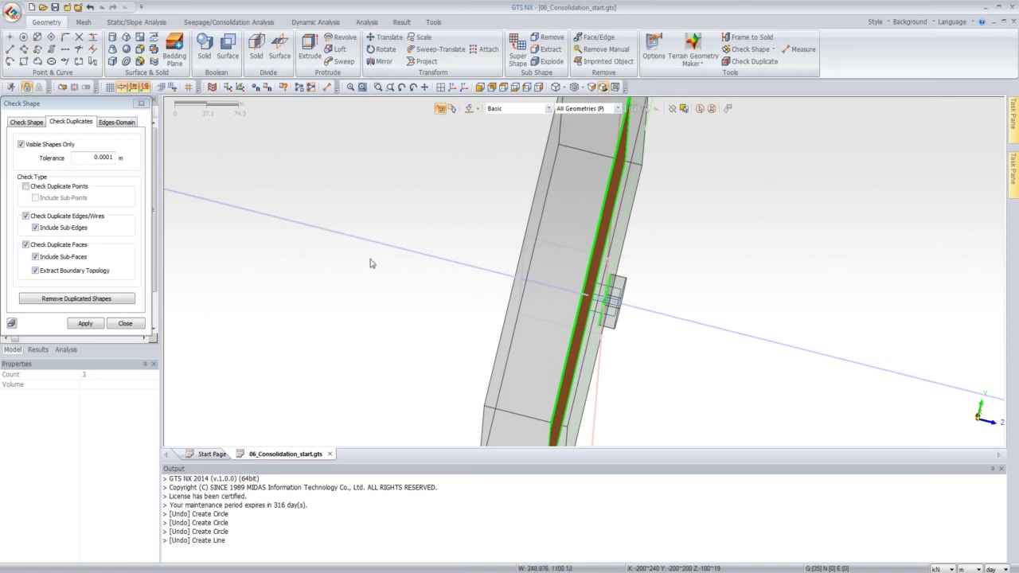
left_click(454, 87)
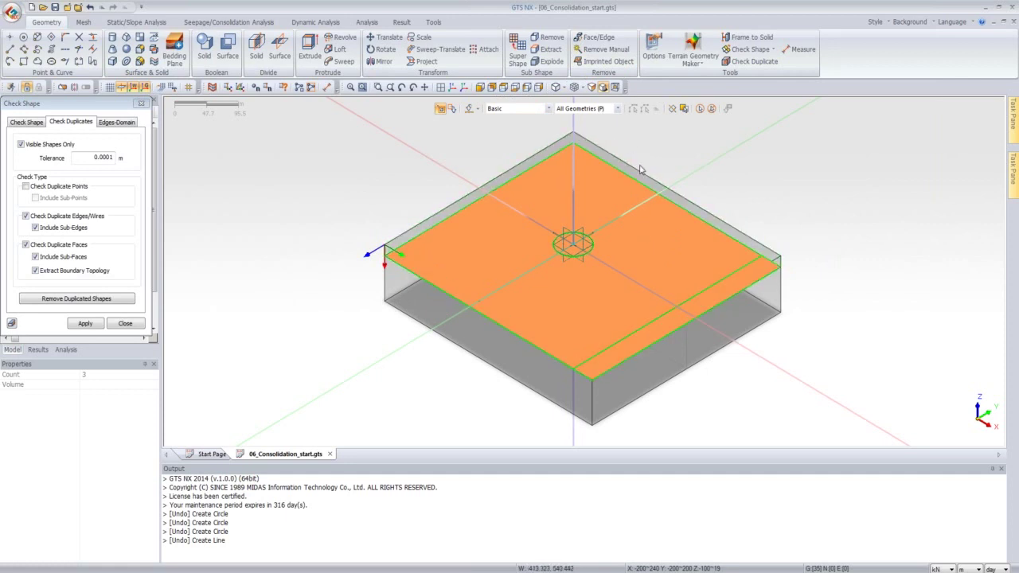
Step: Examine the shared circular face under the cylinder and the interface between the ground layers up close, and close the check
scroll(510, 235, "up", 5)
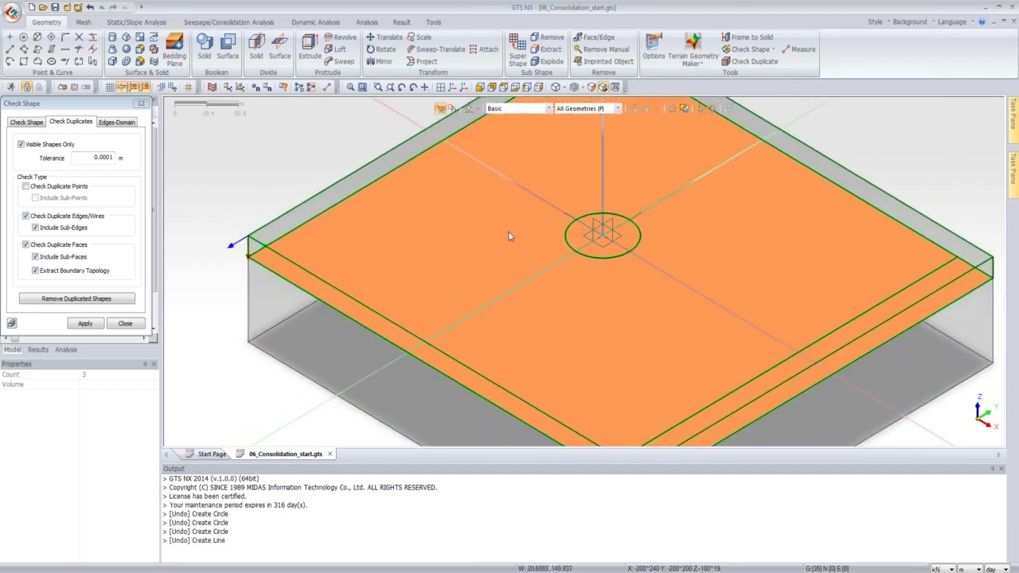
scroll(509, 236, "down", 2)
scroll(392, 328, "up", 3)
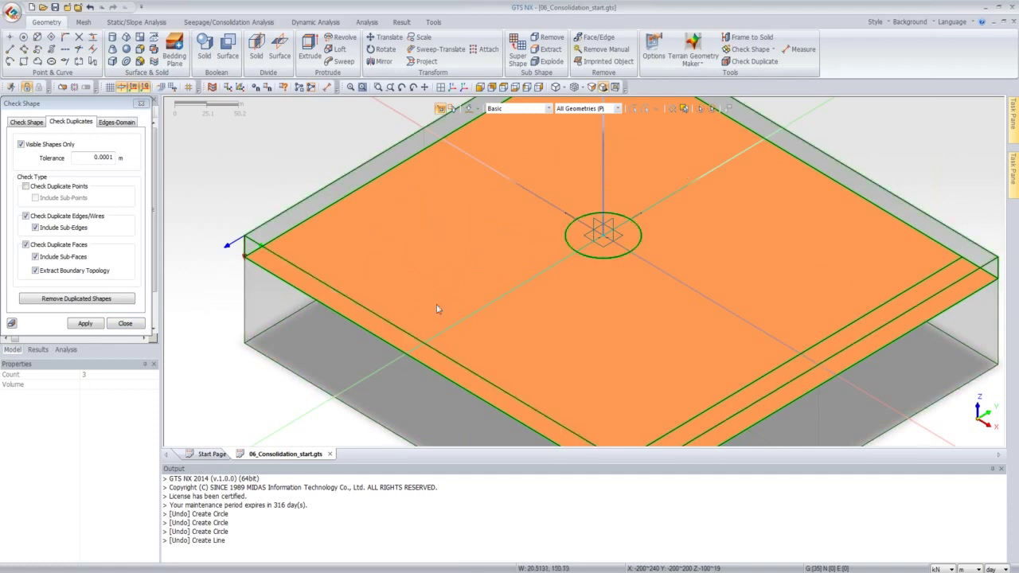
left_click(559, 212)
left_click(492, 88)
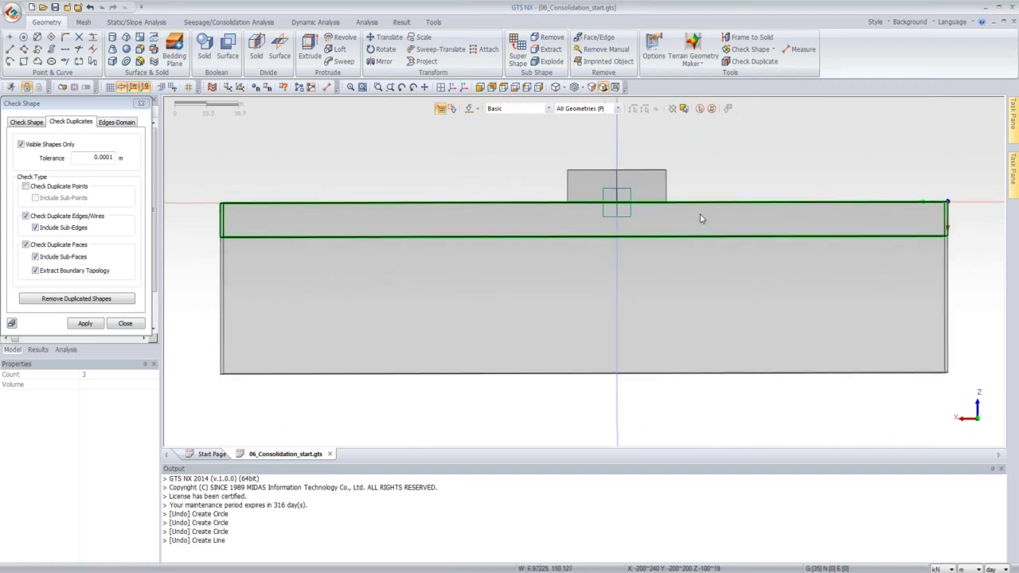
key("ctrl+i")
mouse_move(697, 228)
middle_mouse_down()
mouse_move(694, 263)
mouse_move(695, 214)
middle_mouse_up()
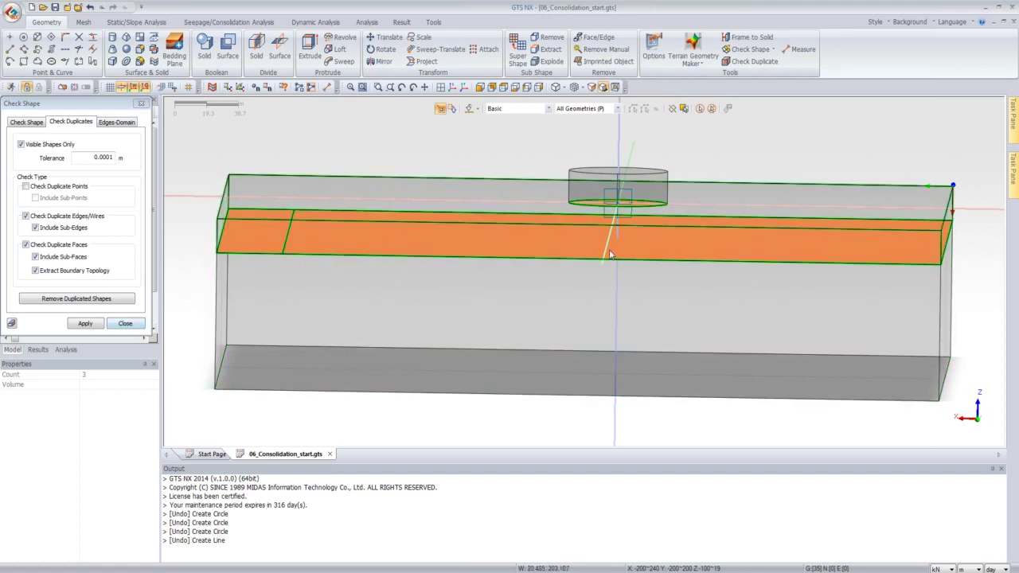
middle_click_drag(629, 246, 623, 207)
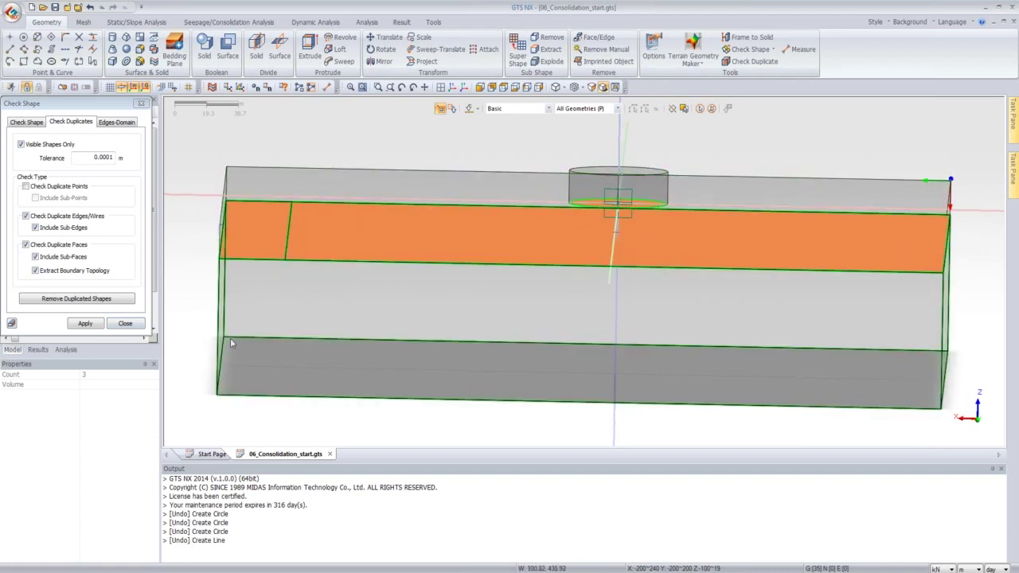
left_click(125, 324)
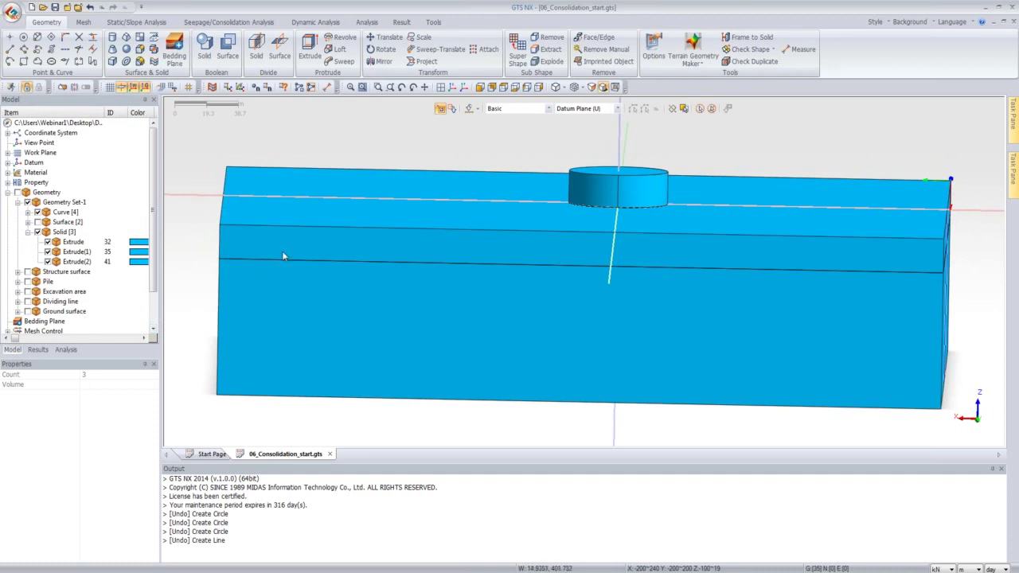
Step: Start an automatic solid mesh with size 15.3 and select the lower ground solid as its target
left_click(451, 88)
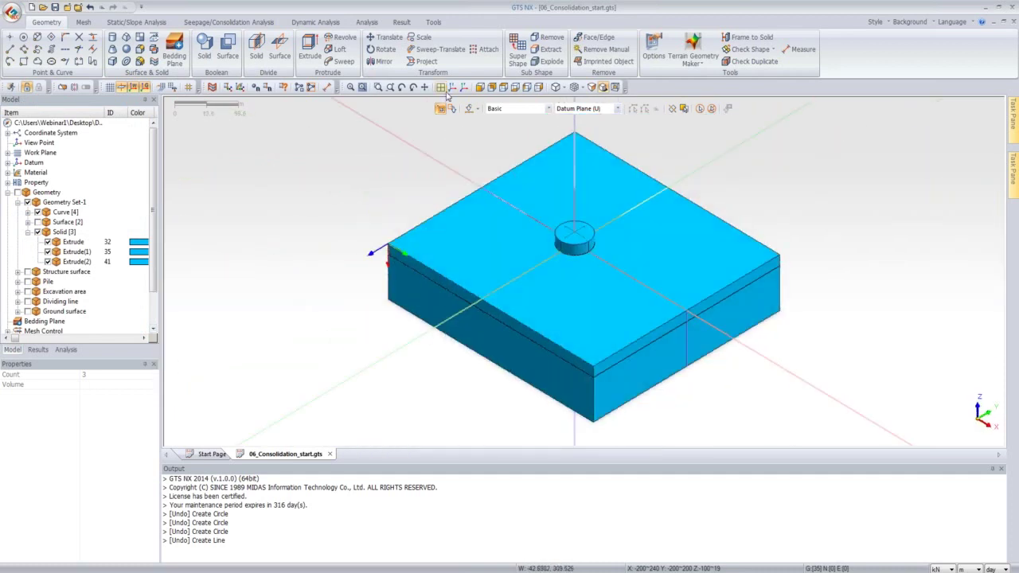
left_click(84, 22)
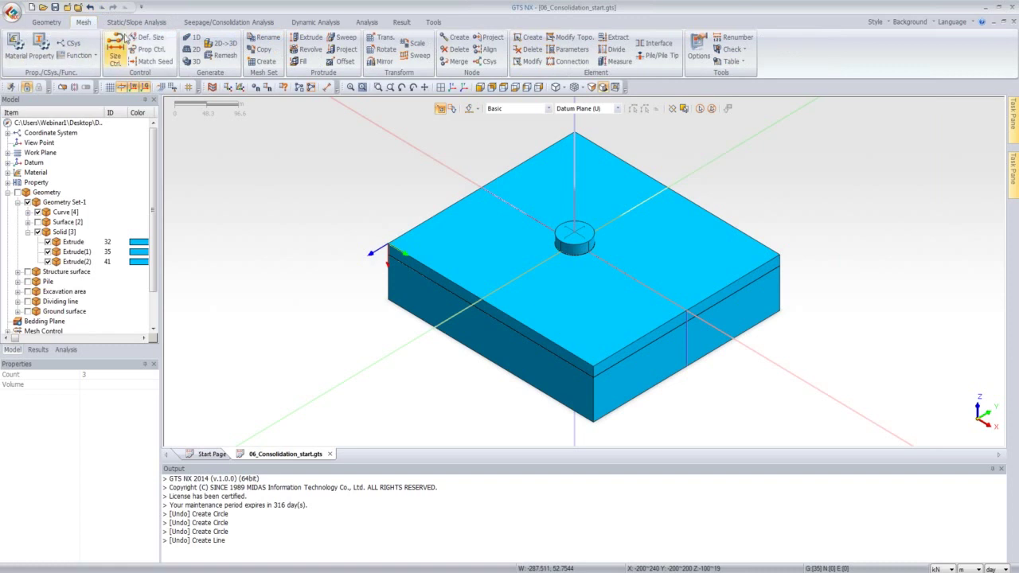
left_click(194, 62)
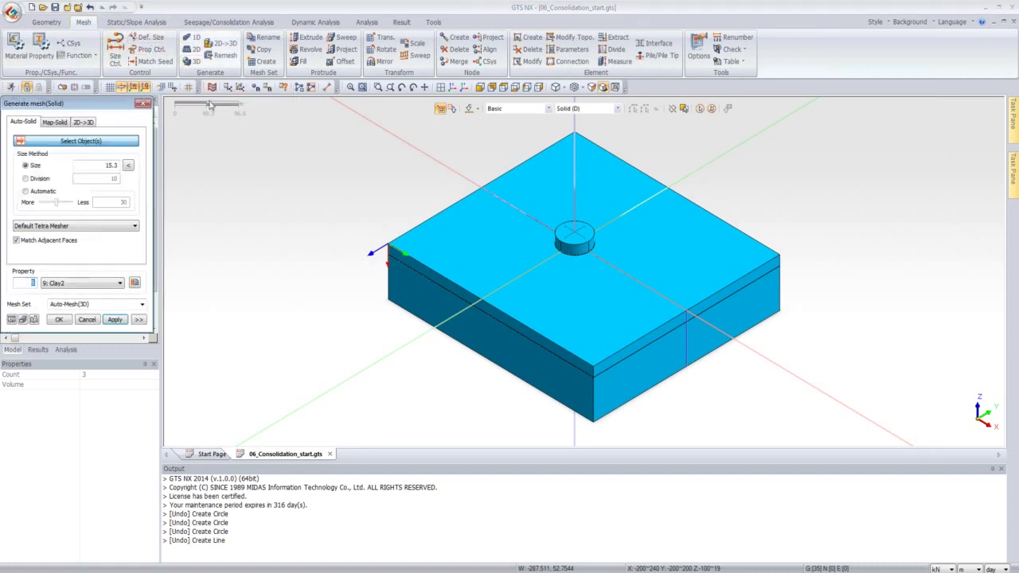
left_click_drag(110, 107, 133, 108)
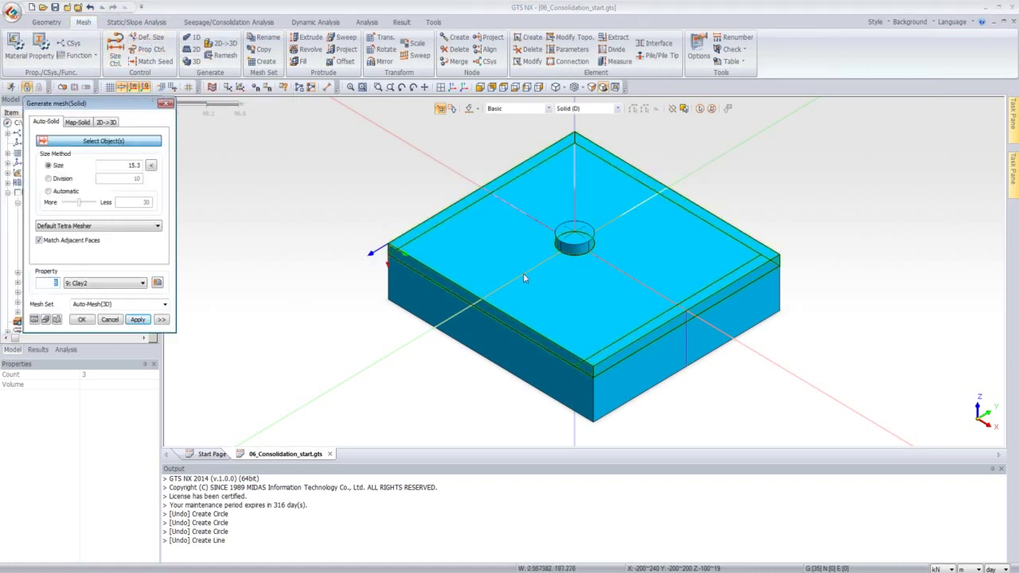
left_click(468, 317)
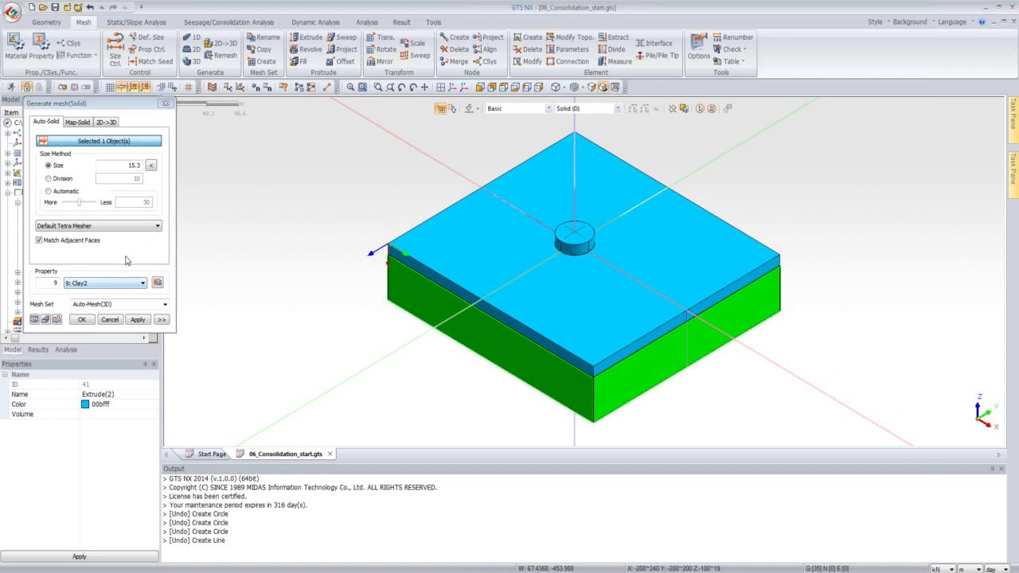
Step: Name the lower solid's mesh set "arcilla" and assign it the Clay1 property
left_click(165, 304)
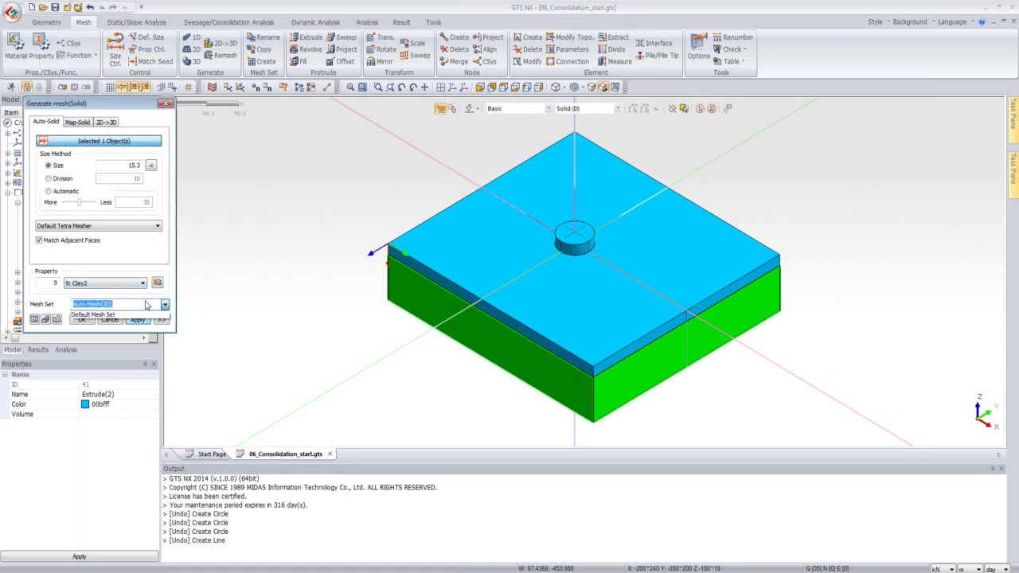
type("arcilla")
left_click(123, 283)
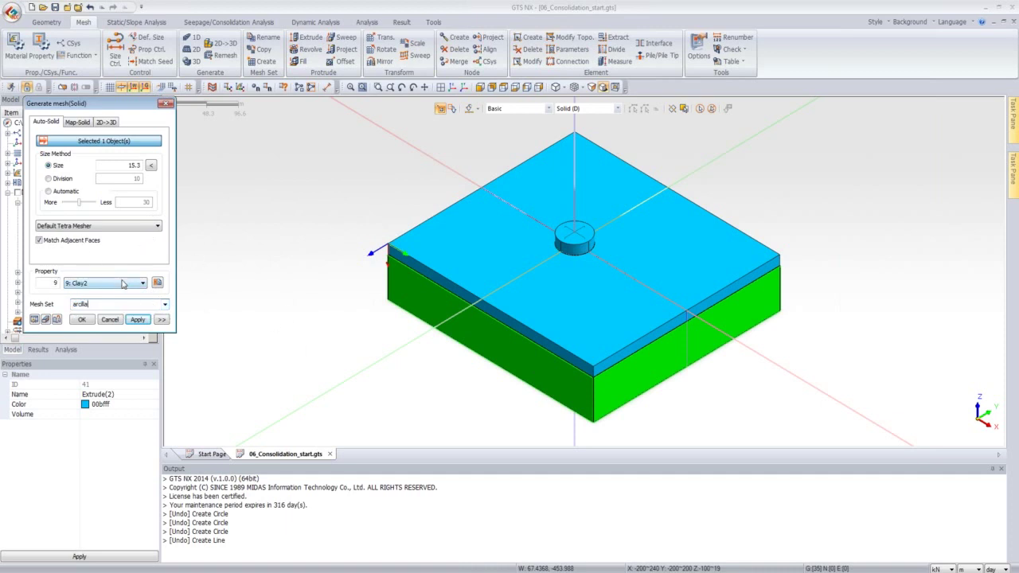
left_click(144, 284)
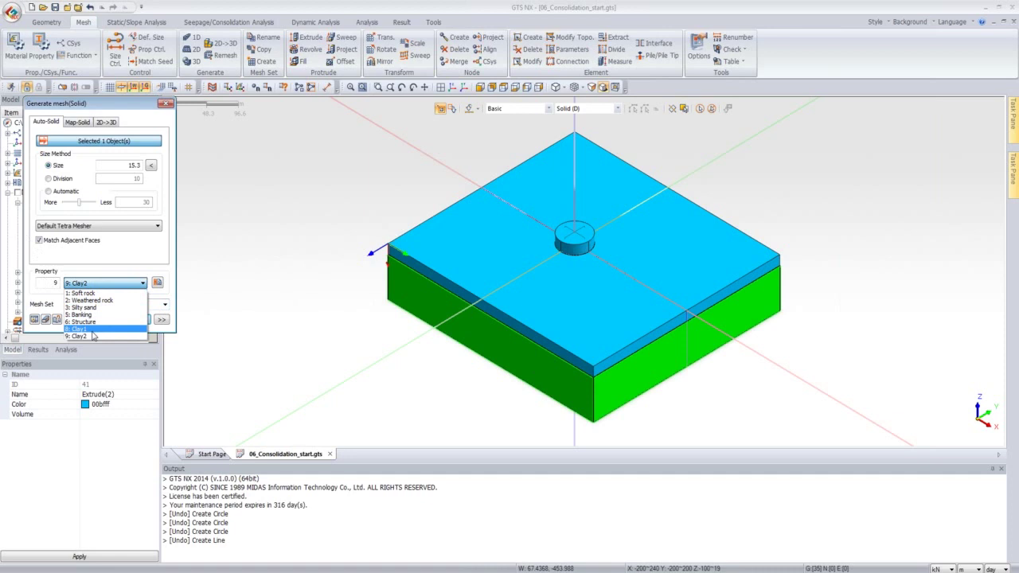
left_click(93, 330)
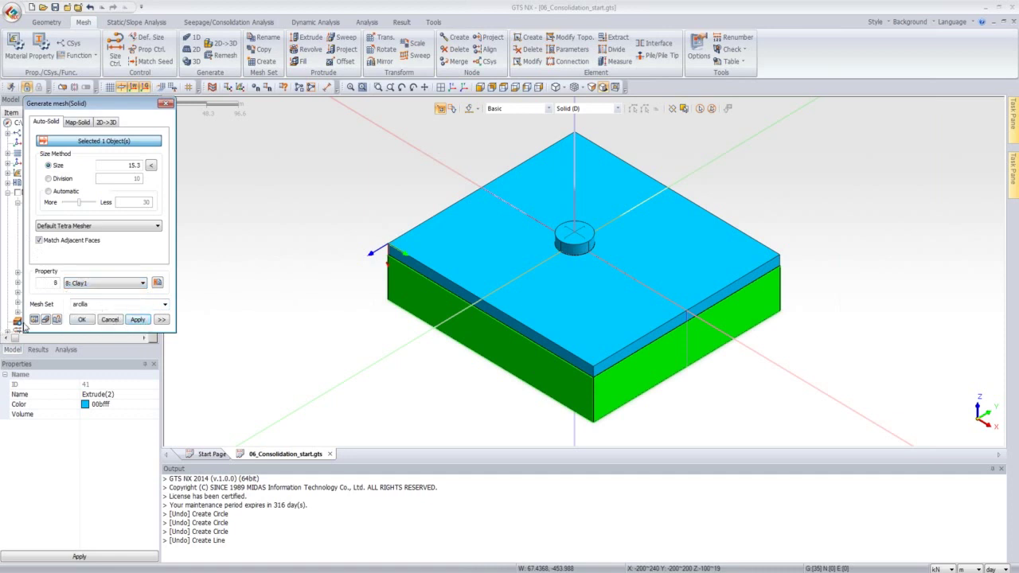
Step: Preview the lower ground solid's seeding at size 3, and generate its tetrahedral mesh with size 10
double_click(133, 166)
type("3")
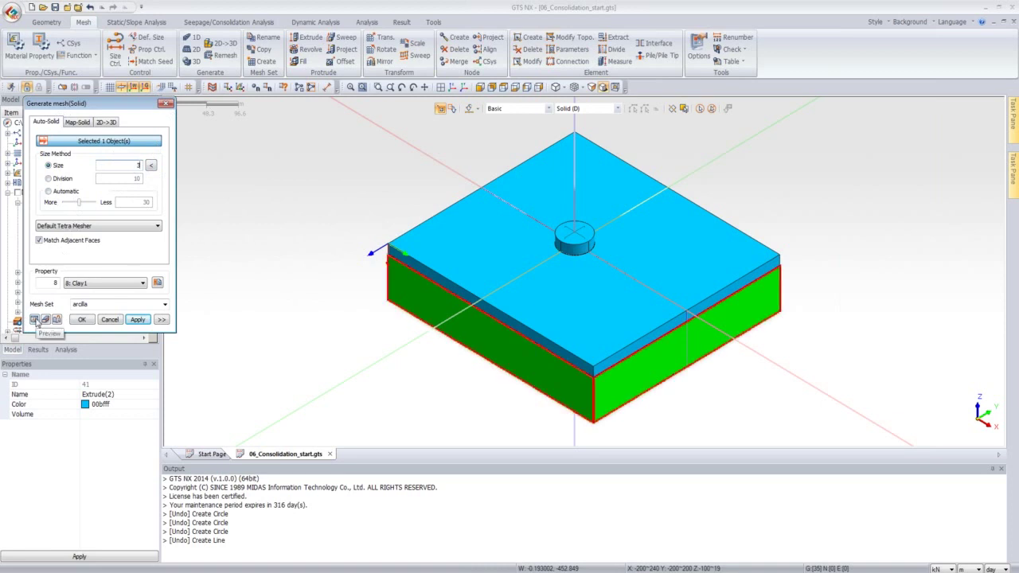
scroll(419, 285, "up", 5)
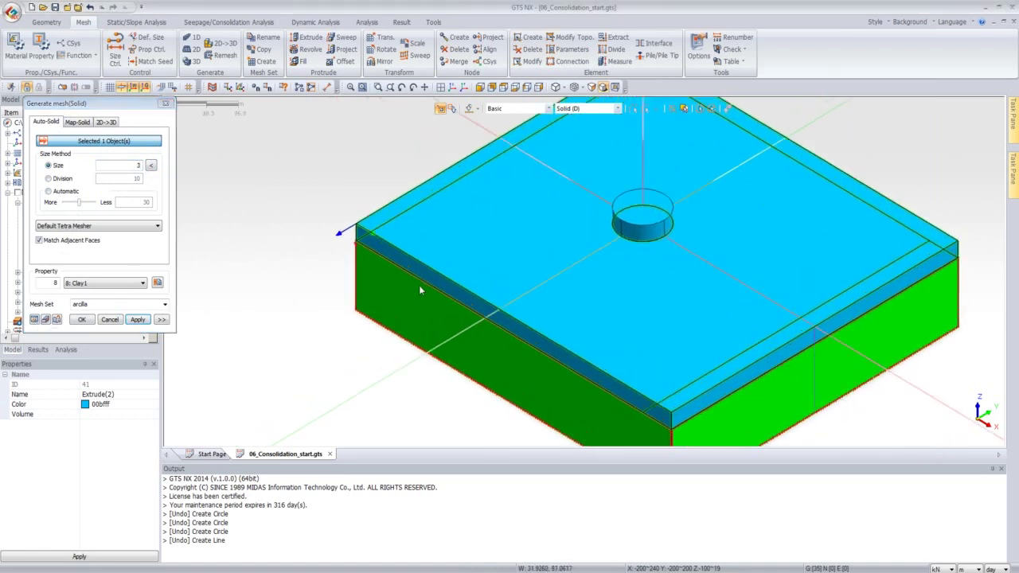
scroll(380, 292, "up", 4)
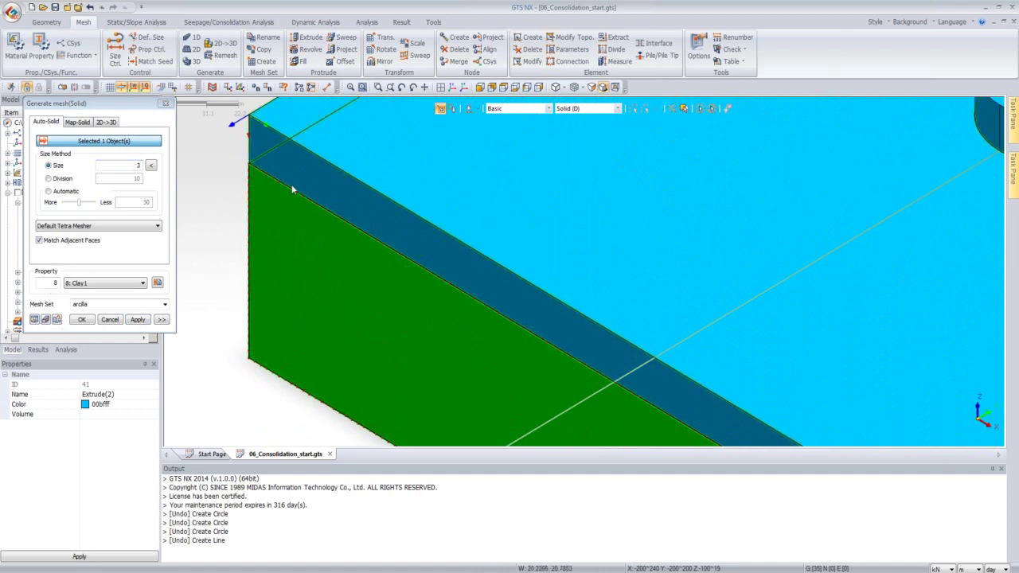
left_click(145, 164)
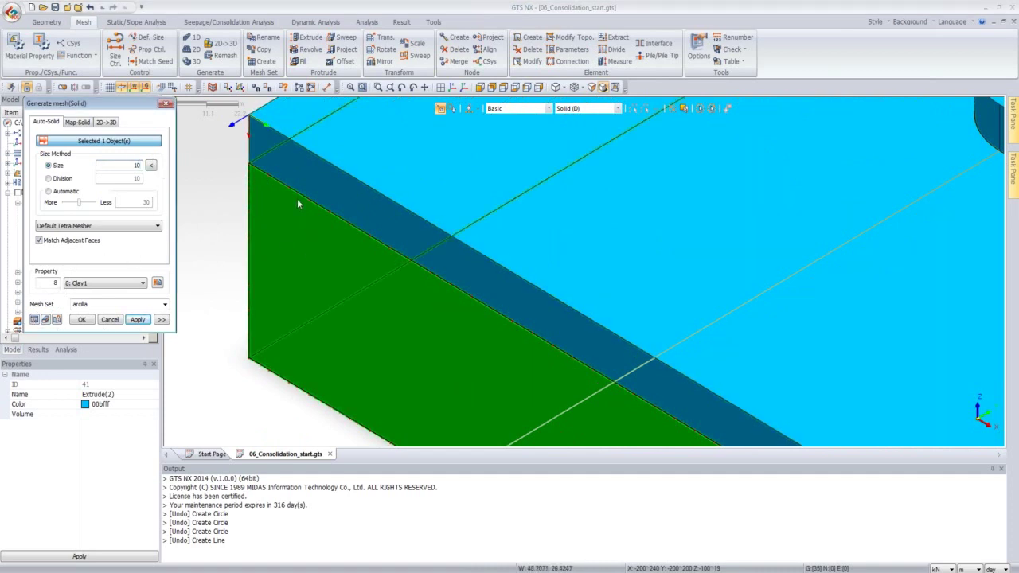
left_click(141, 320)
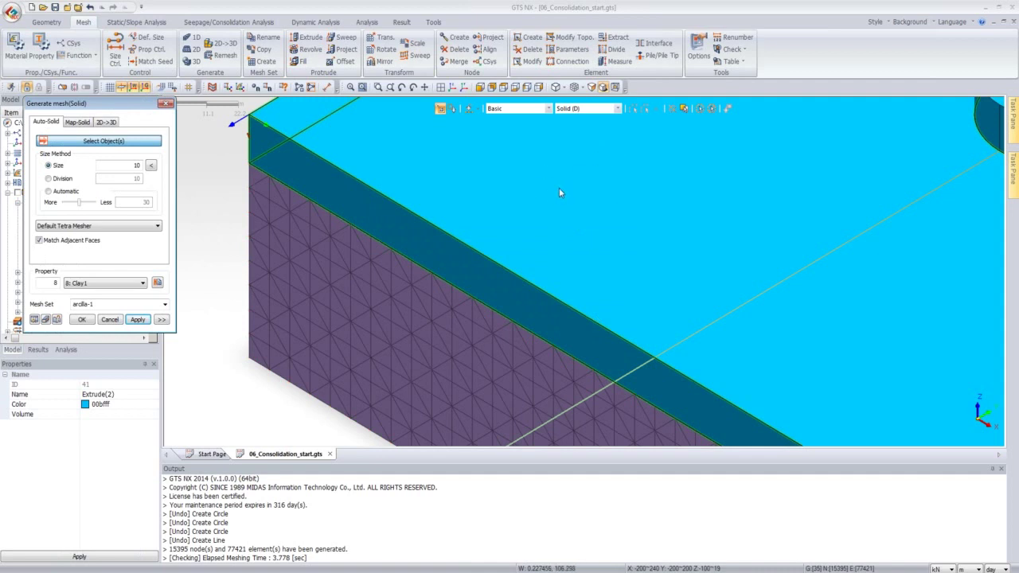
Step: Switch the solid meshing method to Hybrid Mesher and select the upper ground layer as the meshing target
left_click(77, 228)
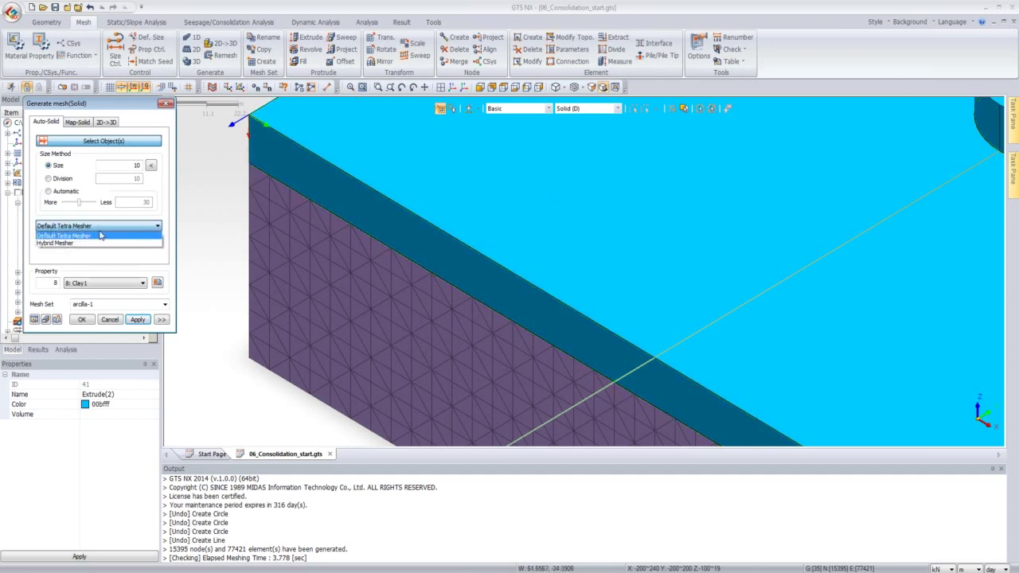
left_click(54, 243)
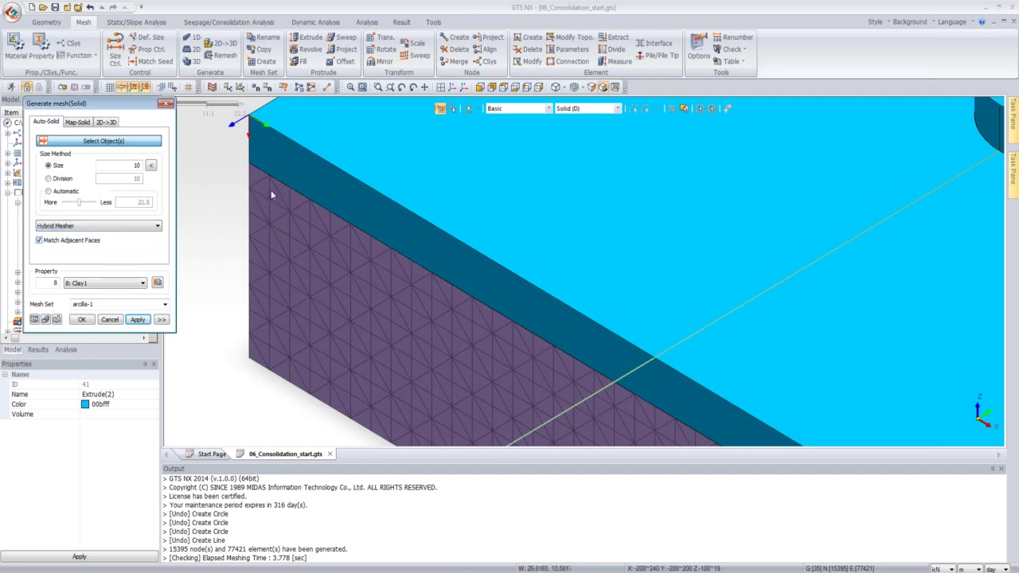
left_click(136, 227)
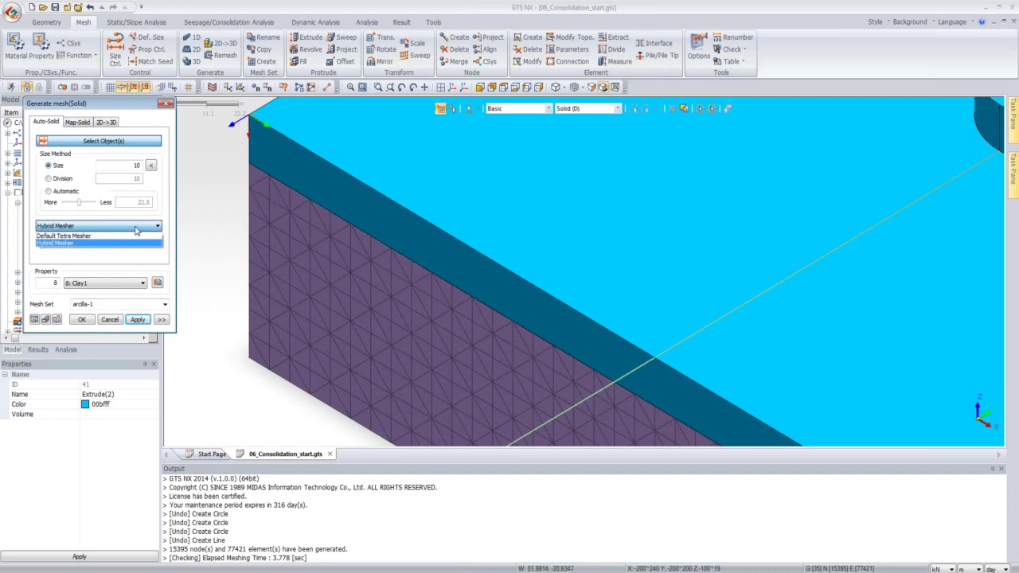
left_click(110, 243)
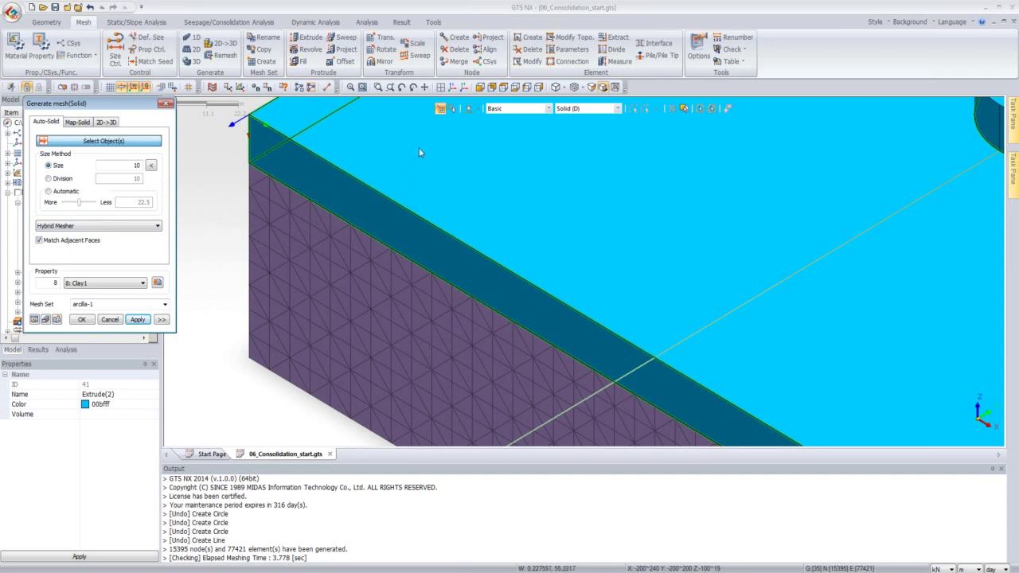
left_click(242, 127)
scroll(242, 128, "down", 5)
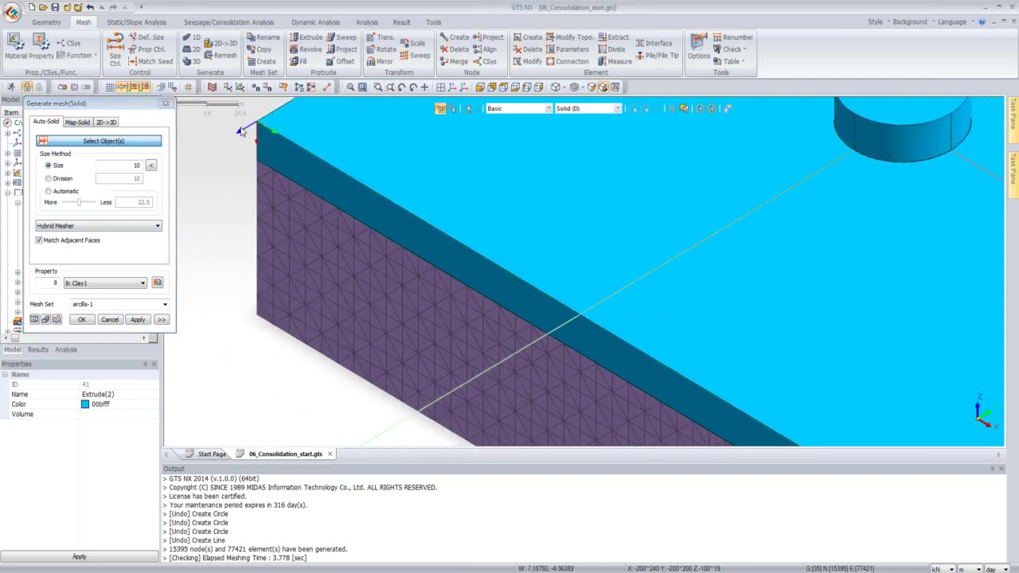
scroll(407, 134, "up", 1)
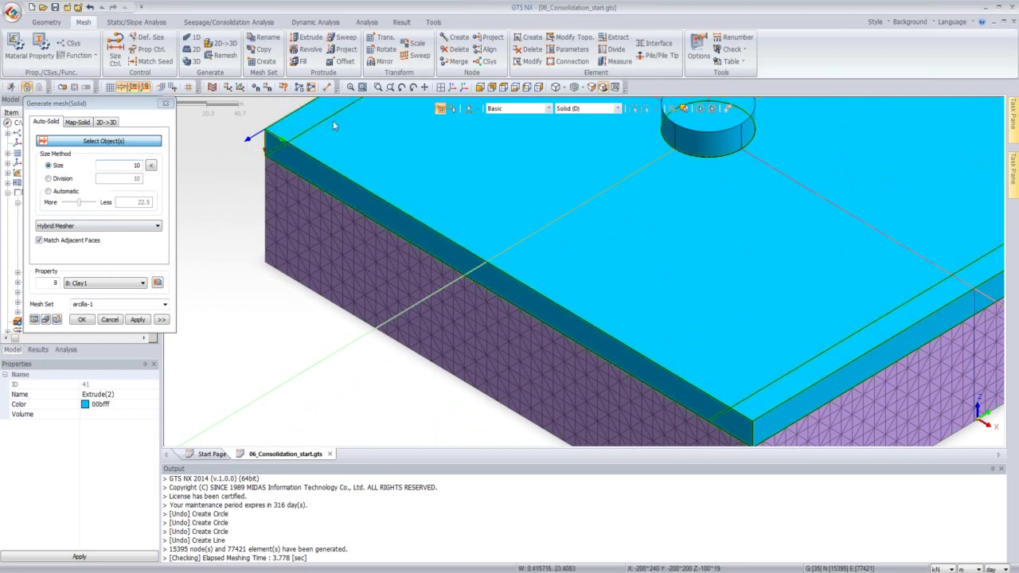
left_click(313, 148)
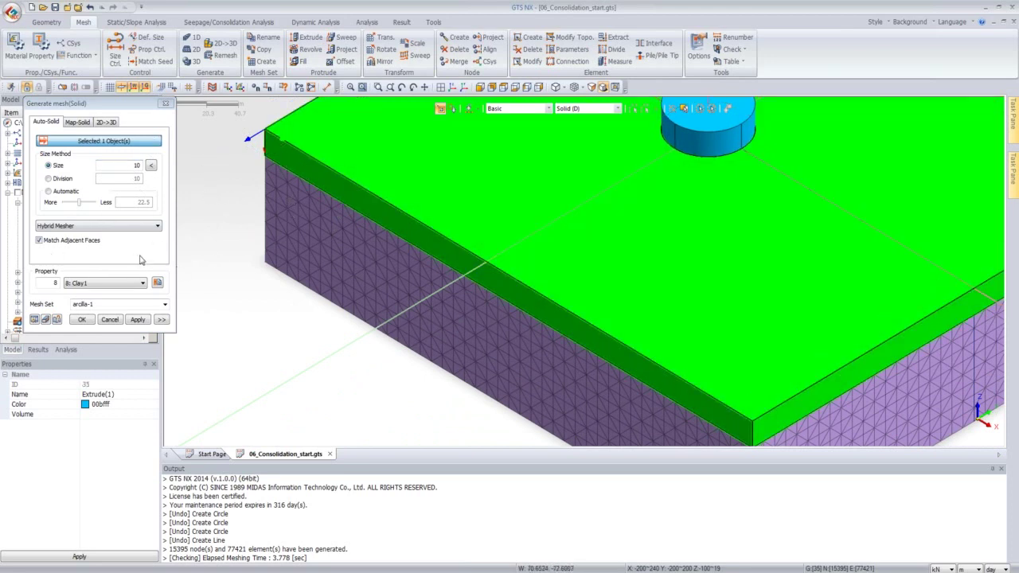
Step: Assign the Silty sand property to the upper layer, name its mesh set "arena" and generate the mesh
left_click(144, 283)
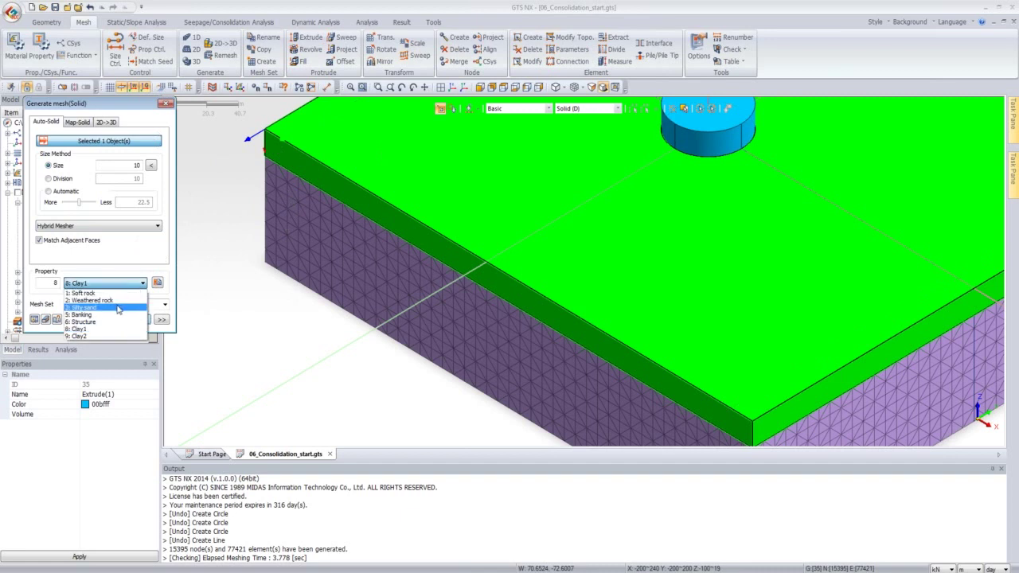
left_click(116, 313)
double_click(109, 307)
type("arena")
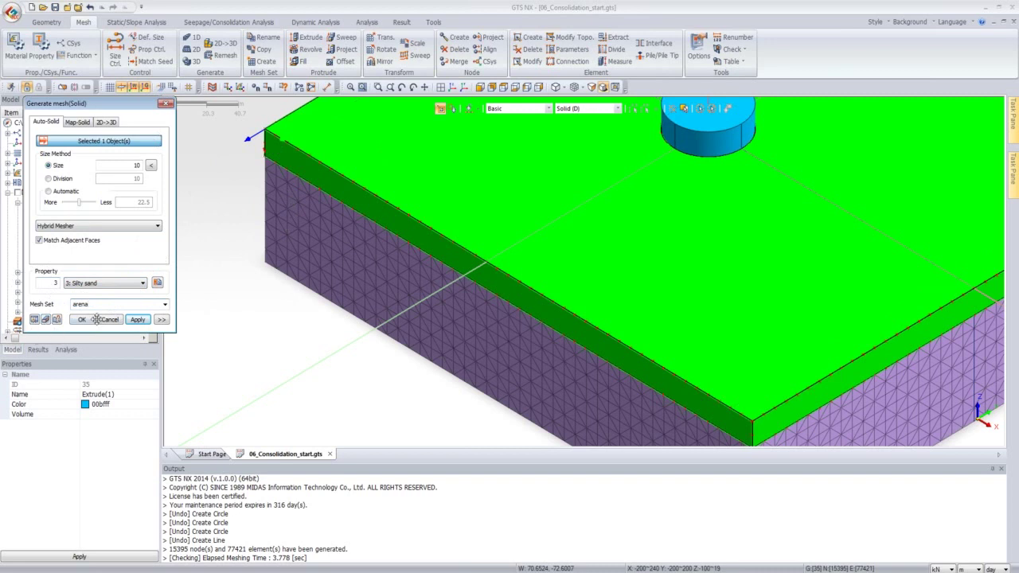
left_click(136, 319)
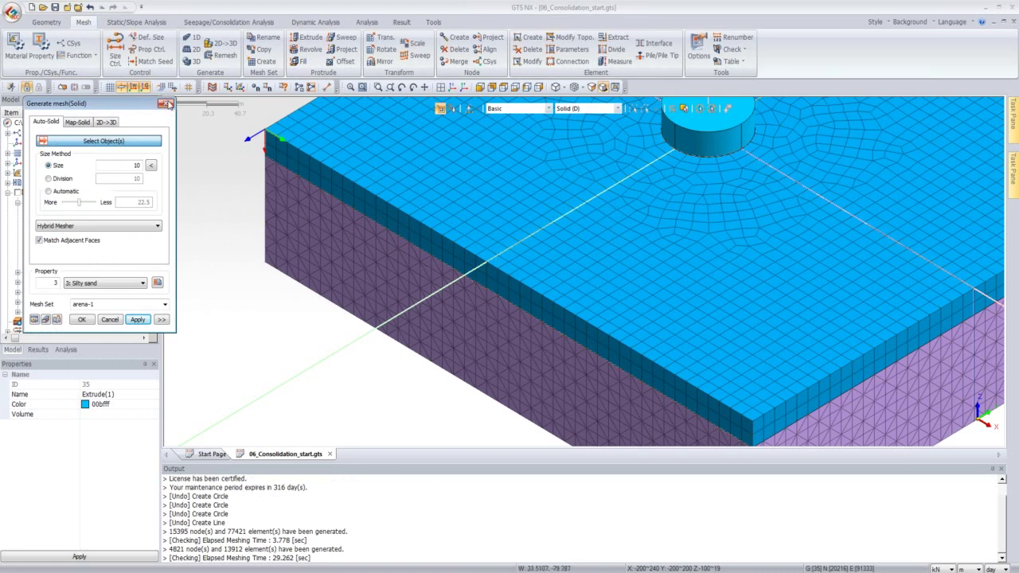
Step: Close mesh generation, hide all mesh sets and view the cylinder solid isometrically
left_click(168, 104)
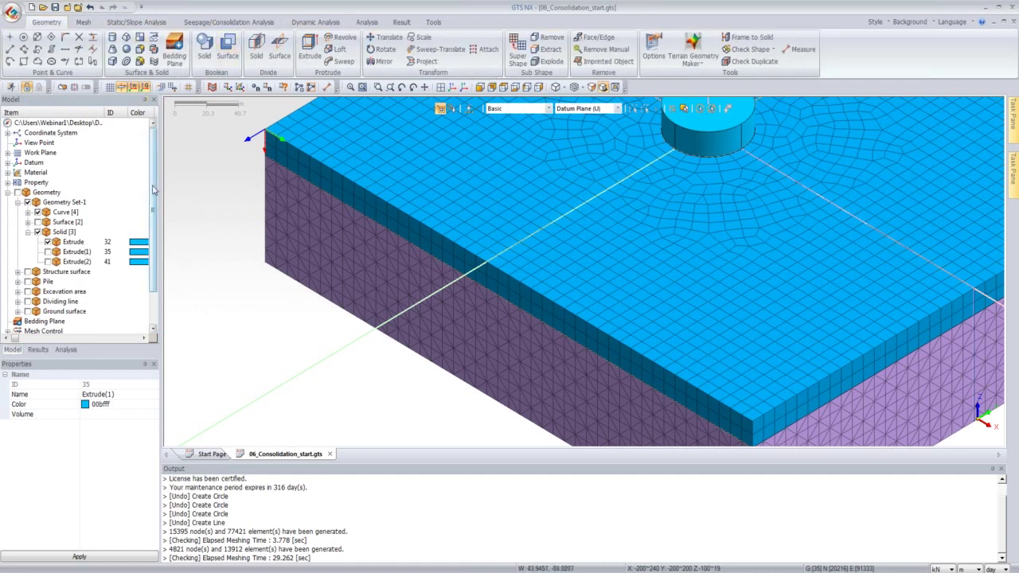
scroll(153, 191, "down", 2)
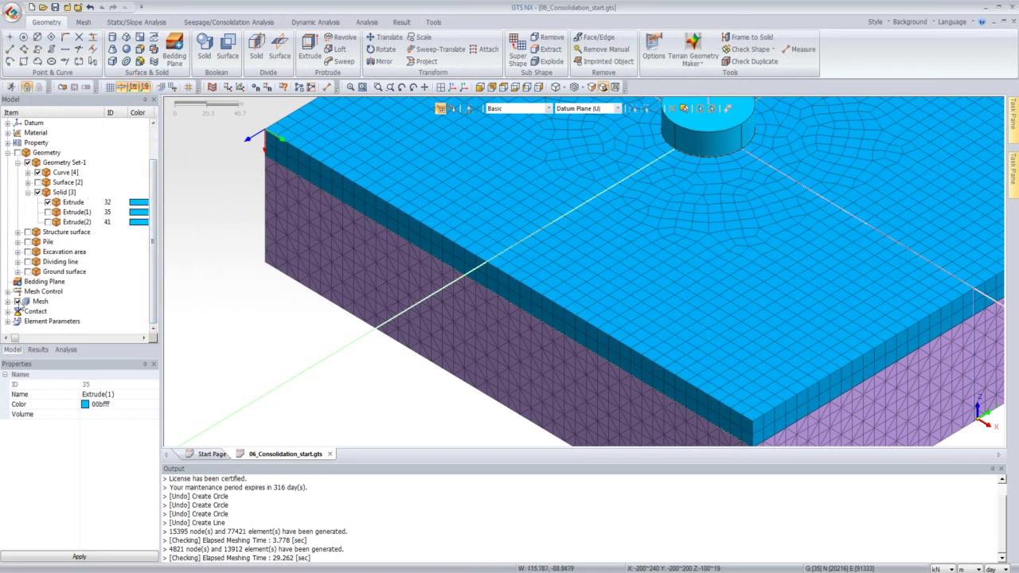
left_click(8, 301)
left_click(17, 292)
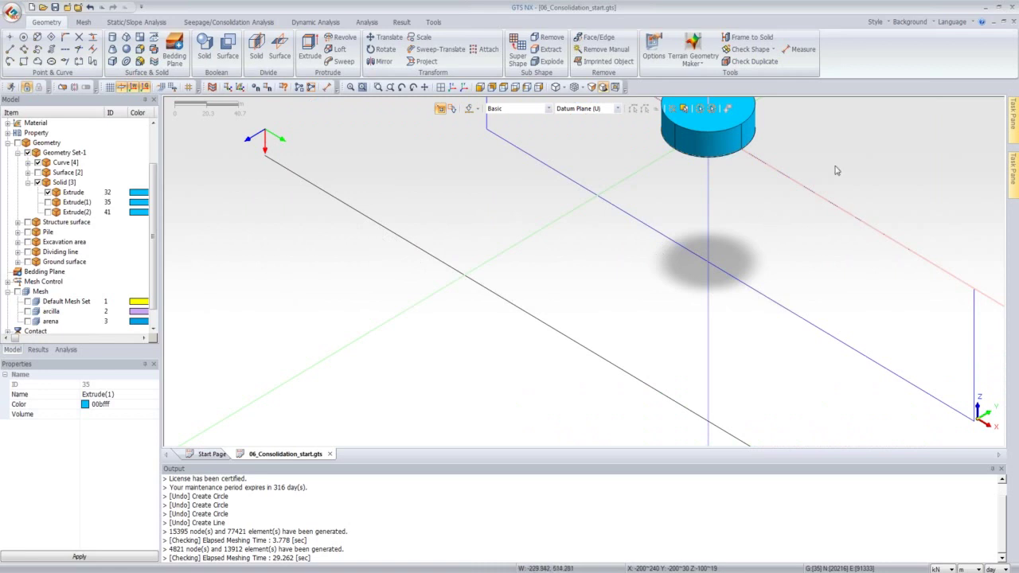
left_click(452, 87)
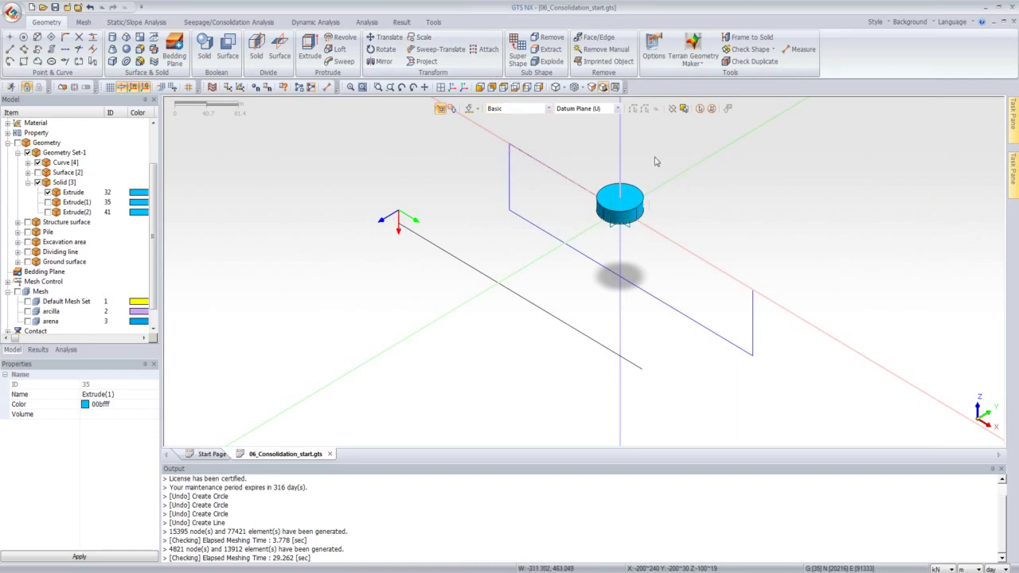
Step: Show the work plane grid and move the work plane onto the horizontal plane at the cylinder's base
left_click(111, 88)
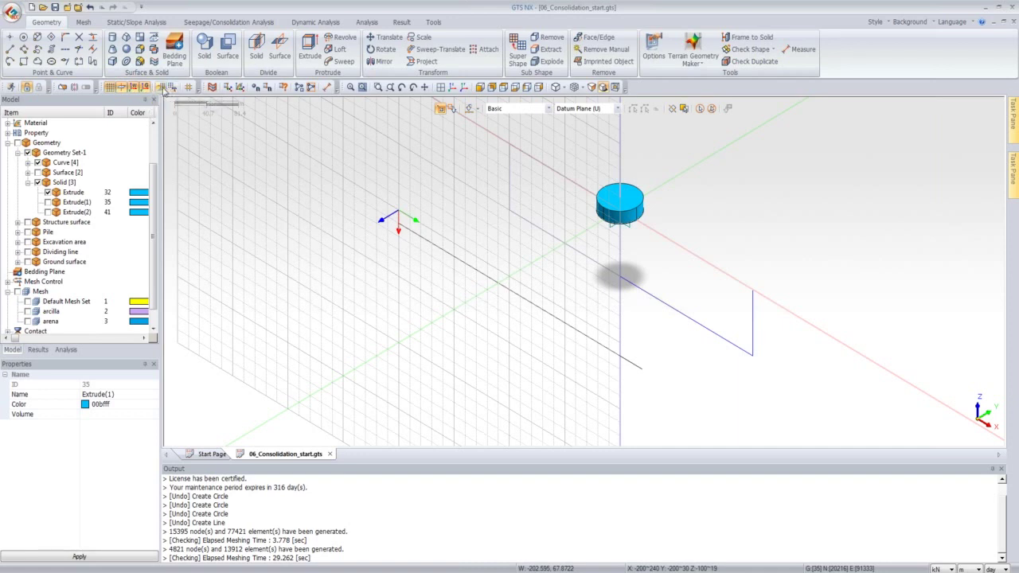
left_click(161, 88)
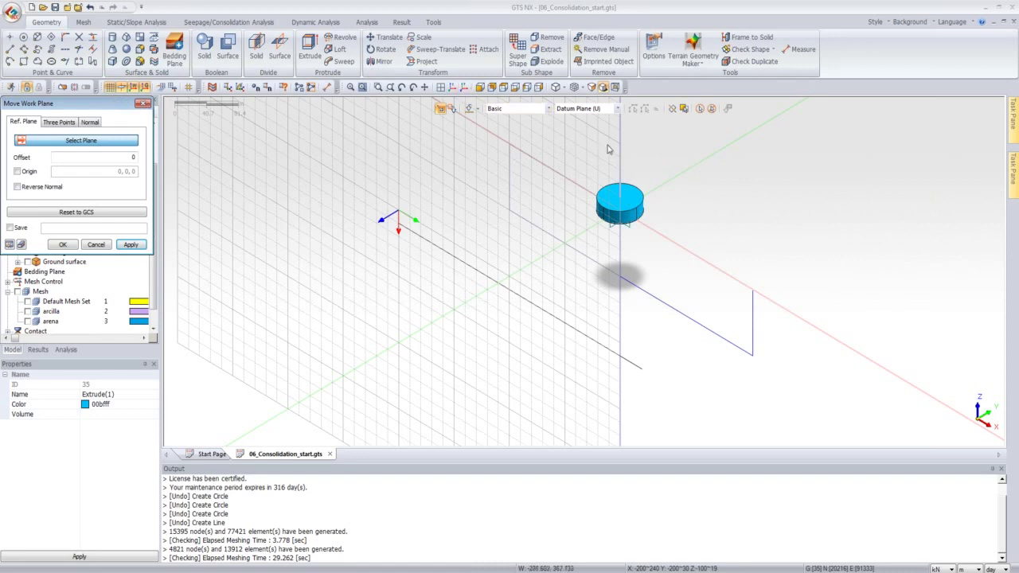
scroll(645, 201, "up", 6)
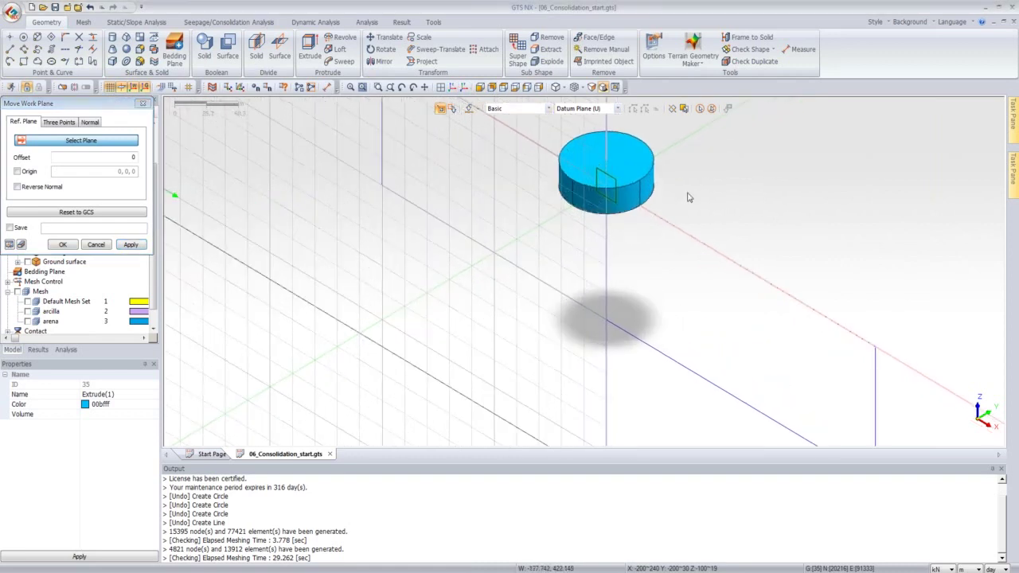
scroll(689, 197, "up", 2)
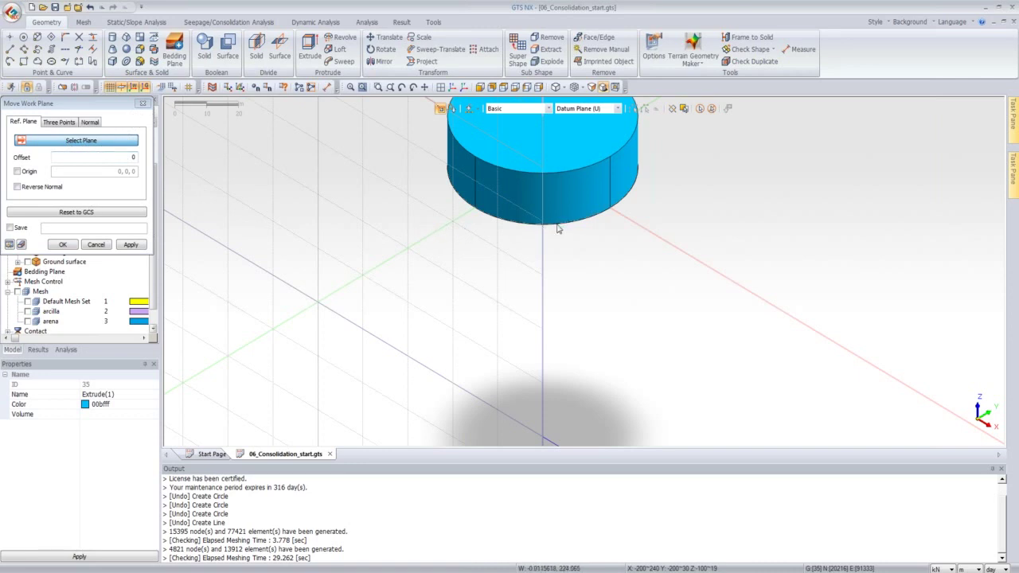
scroll(558, 228, "down", 1)
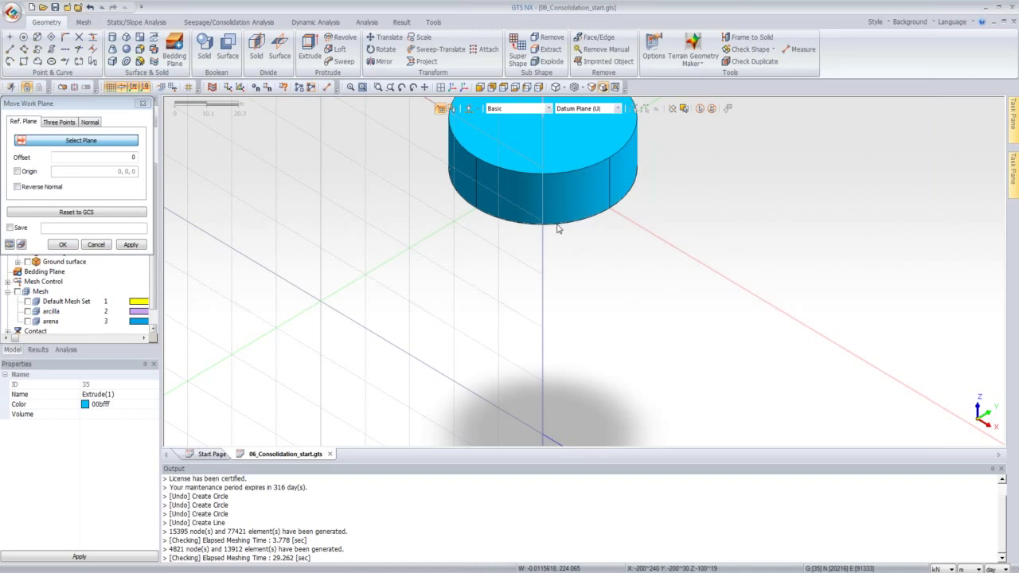
scroll(558, 229, "down", 5)
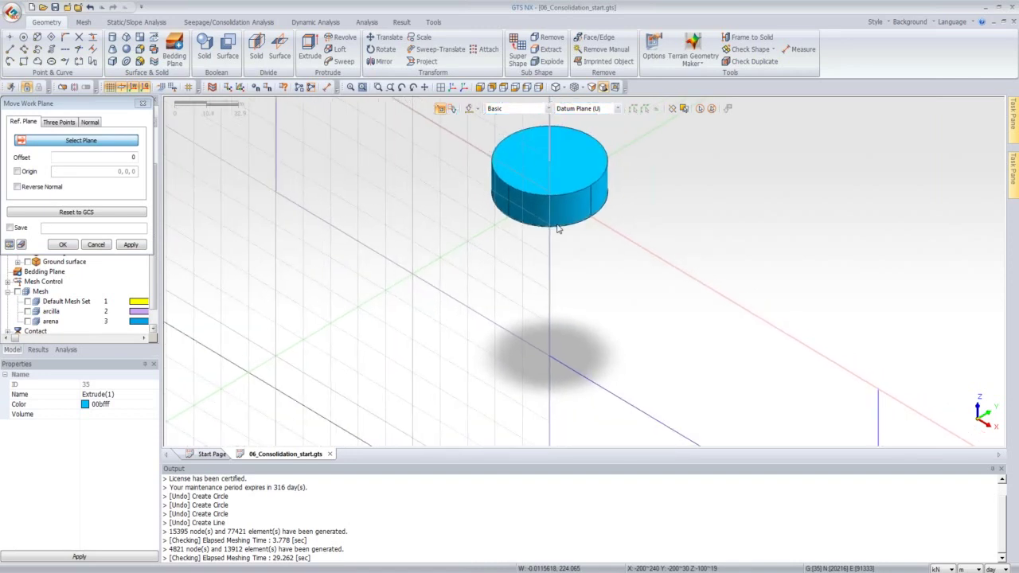
scroll(557, 228, "down", 2)
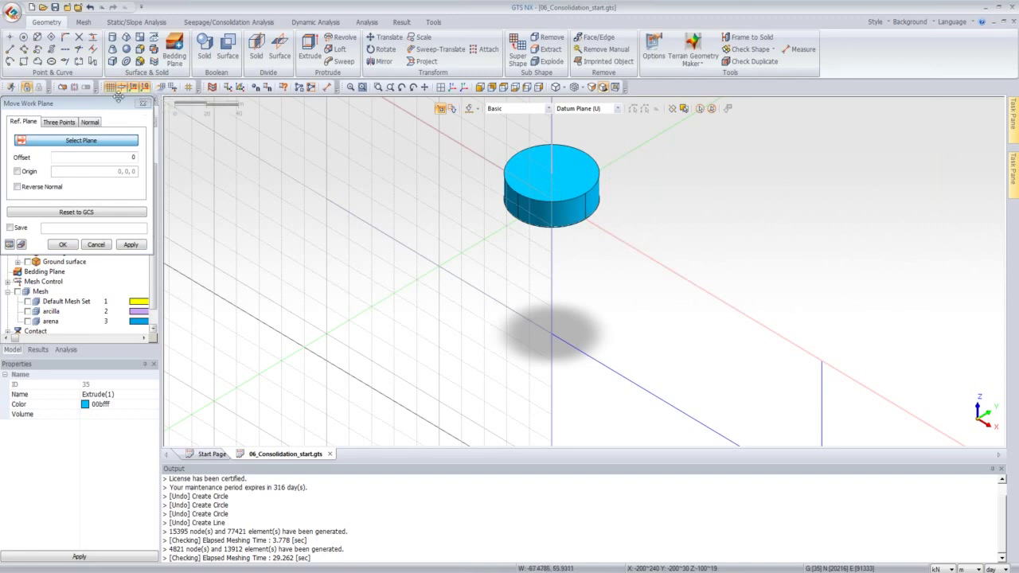
left_click(556, 204)
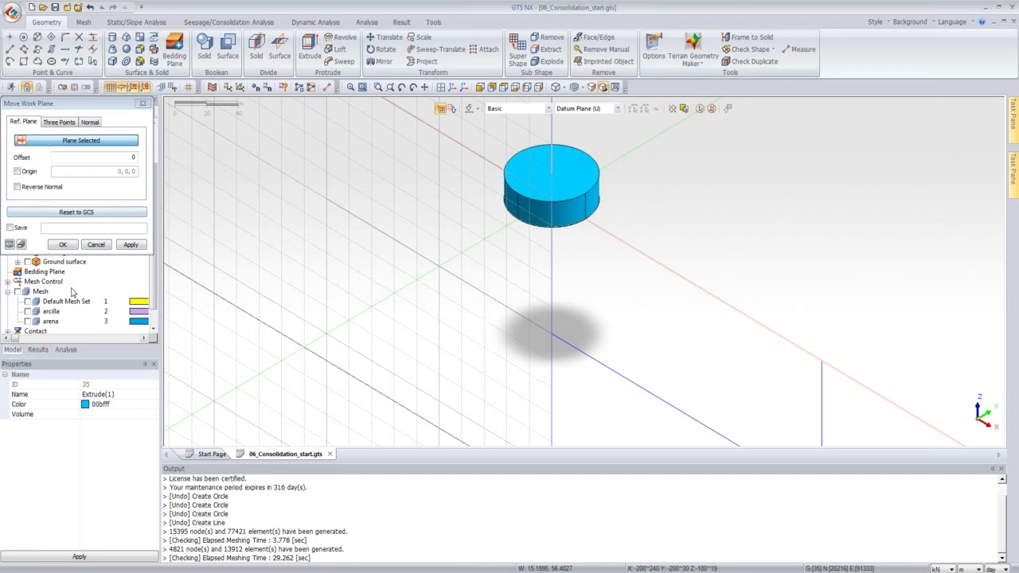
left_click(76, 245)
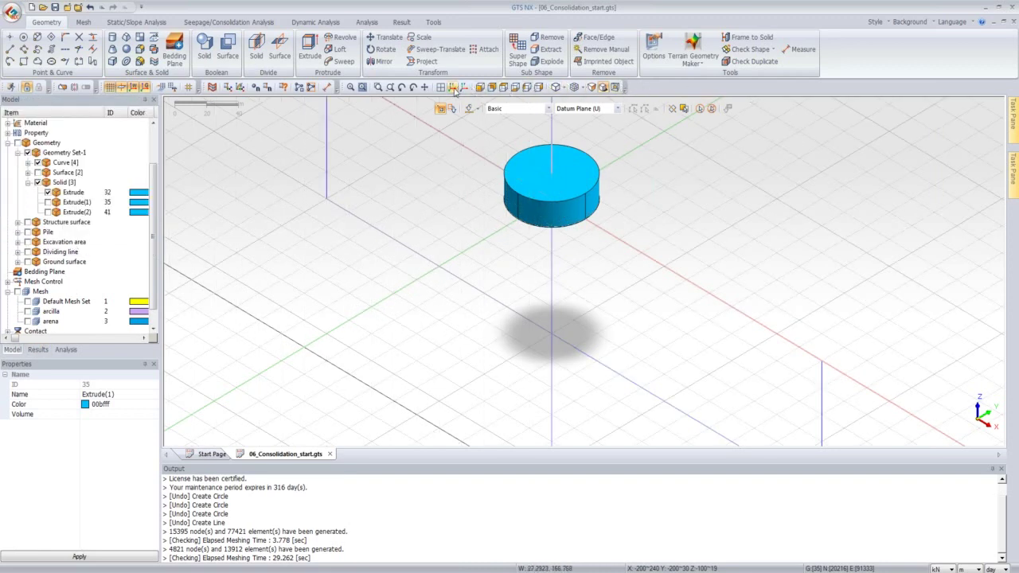
Step: Create points on the grid intersections within the cylinder's circular base in a three-by-three pattern, working in the bottom view
left_click(453, 87)
left_click(480, 87)
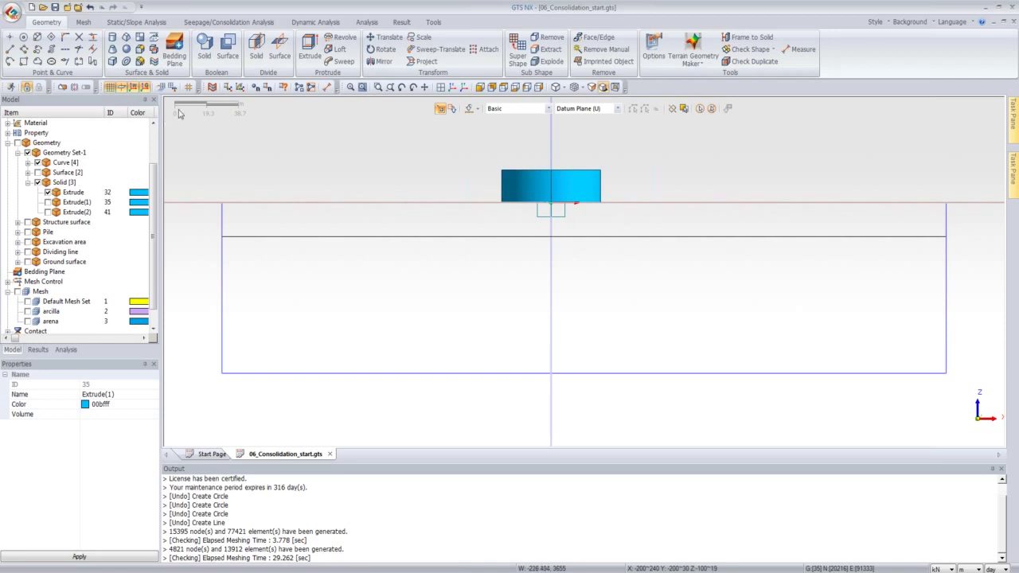
left_click(503, 87)
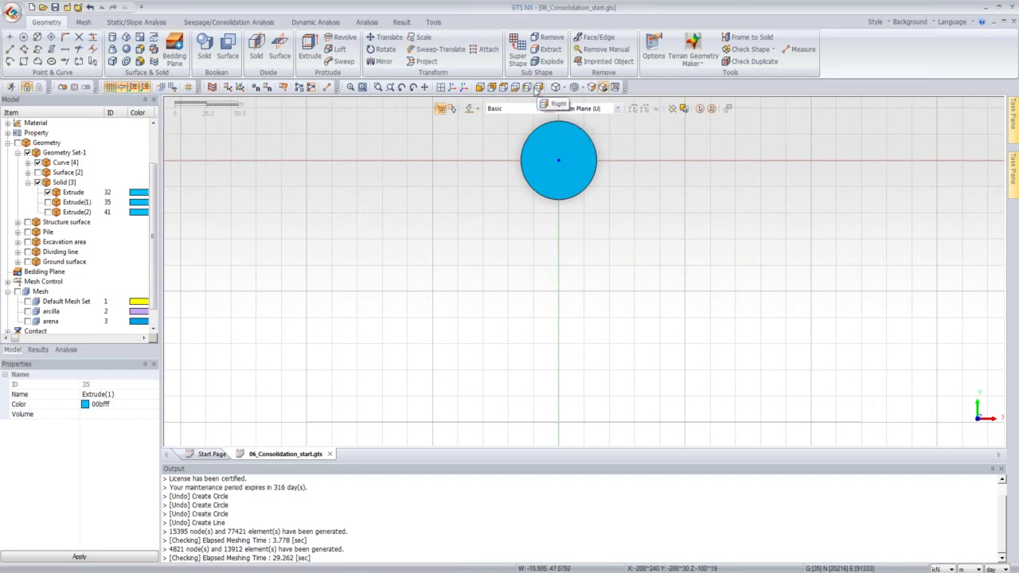
left_click(516, 87)
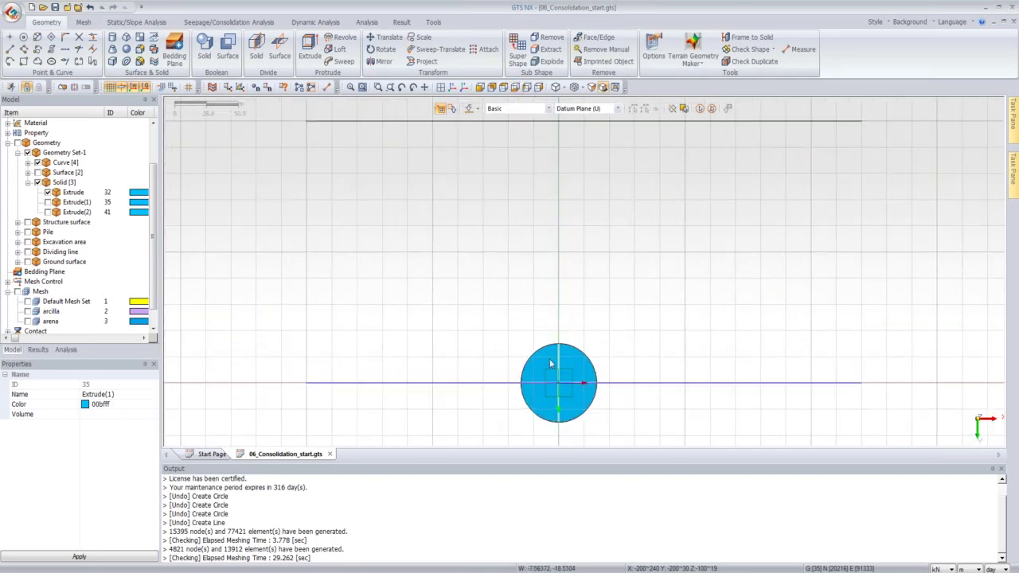
scroll(560, 422, "up", 3)
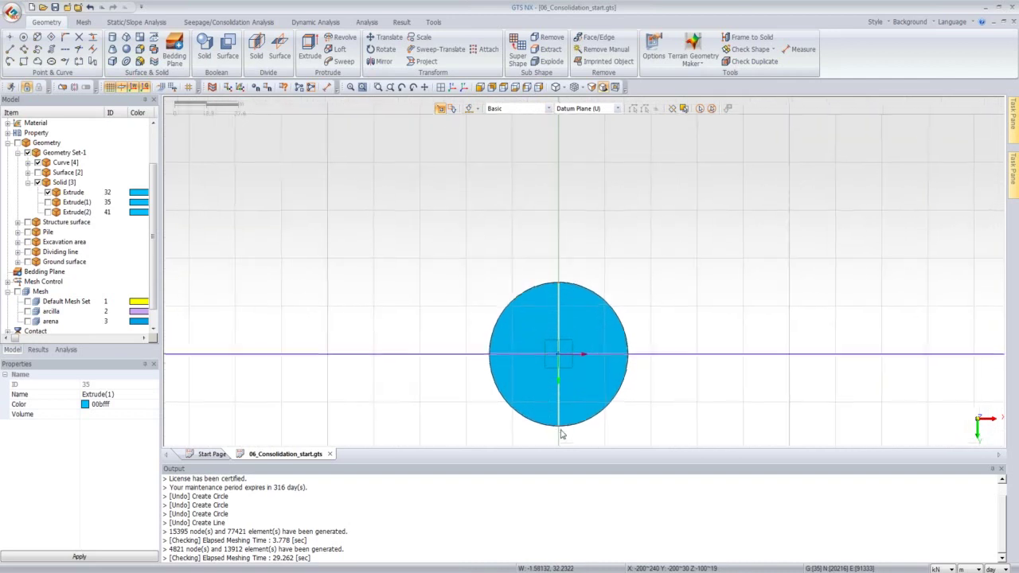
scroll(561, 434, "up", 1)
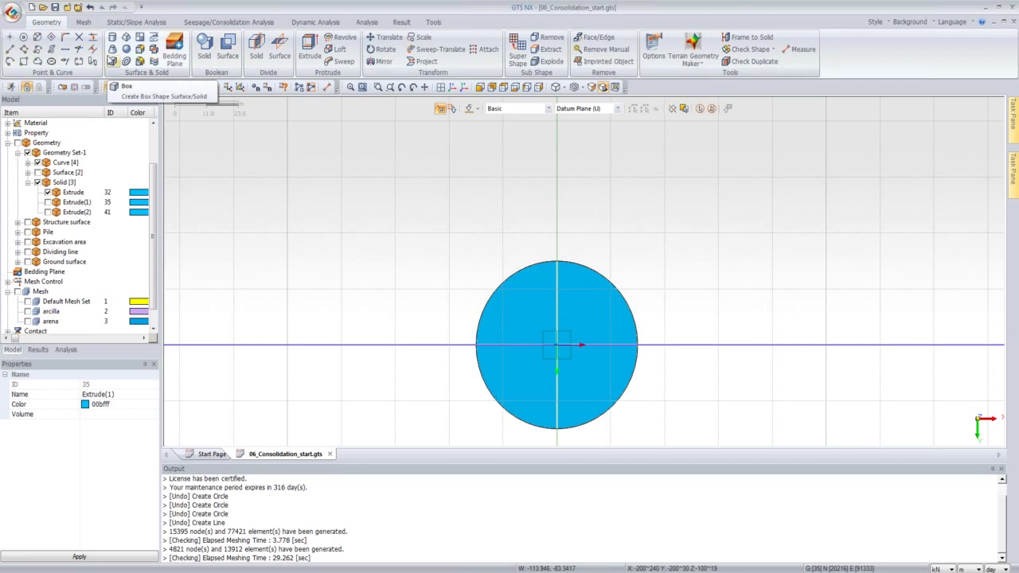
left_click(10, 37)
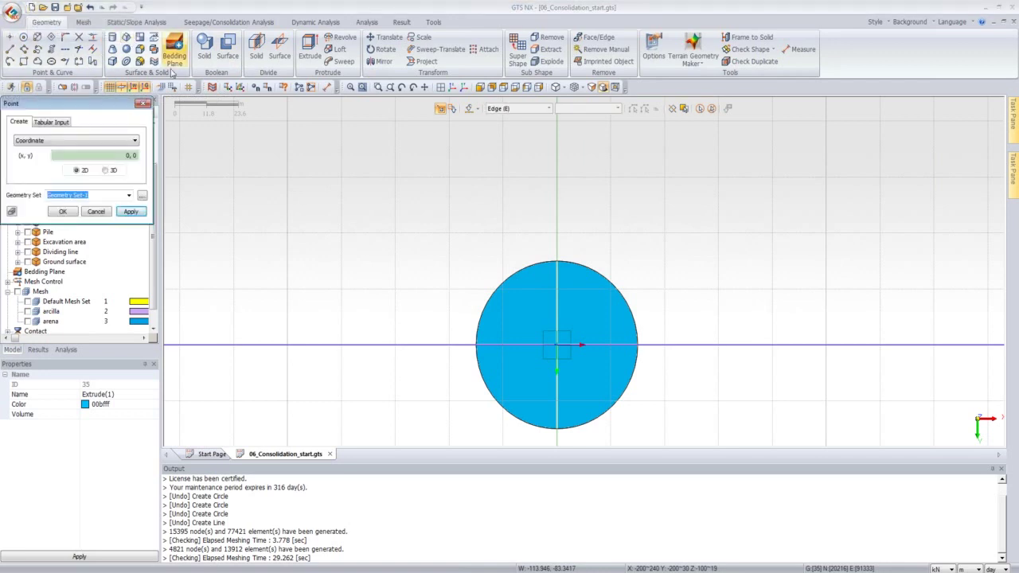
left_click(504, 289)
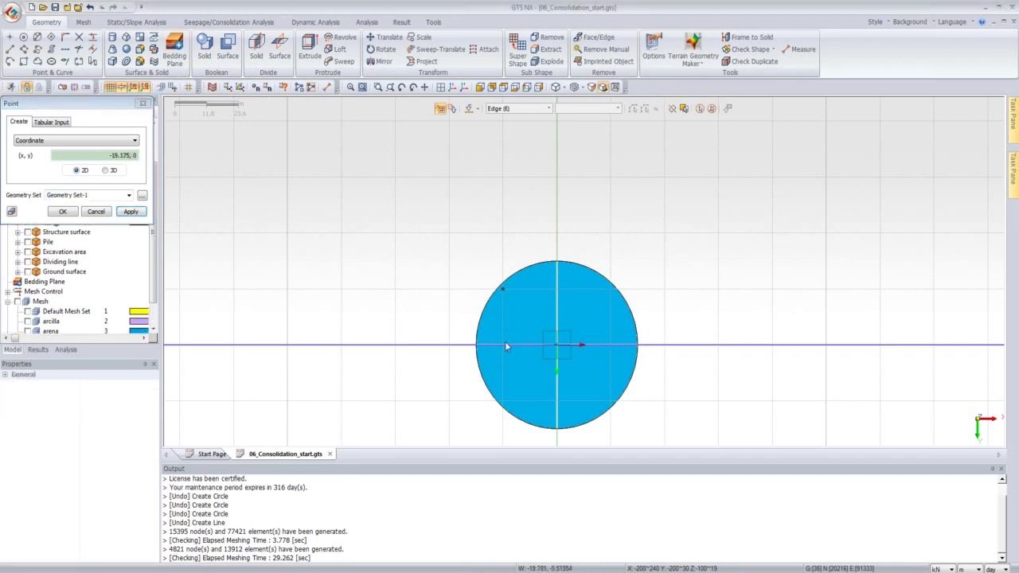
left_click(502, 402)
left_click(610, 401)
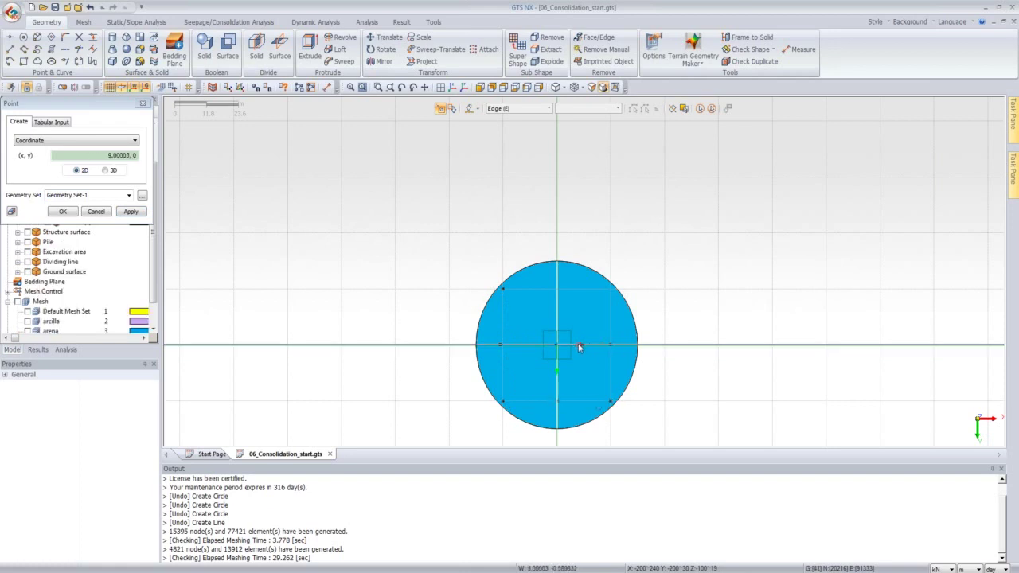
left_click(555, 288)
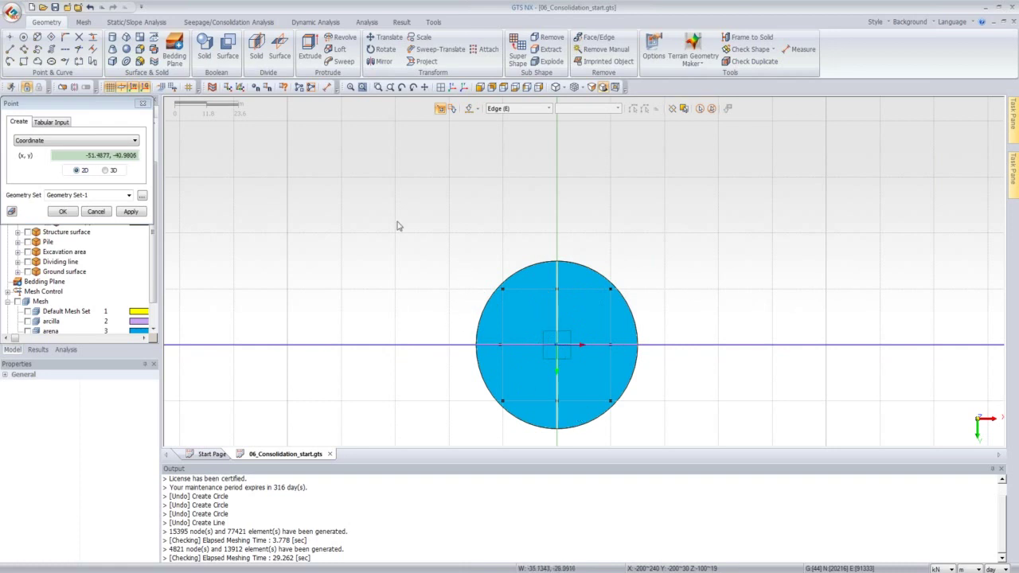
left_click(64, 212)
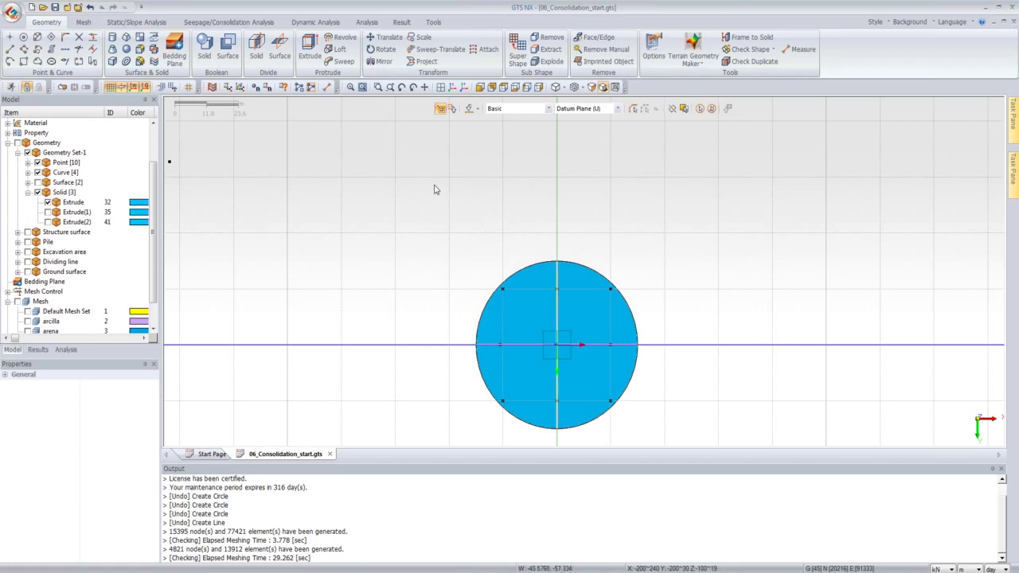
scroll(509, 292, "up", 2)
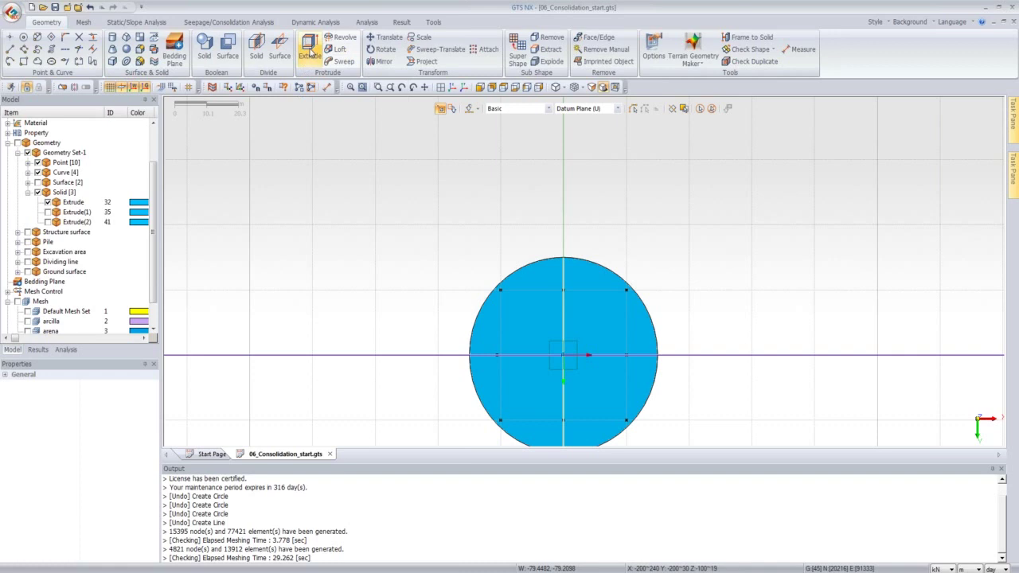
left_click(309, 49)
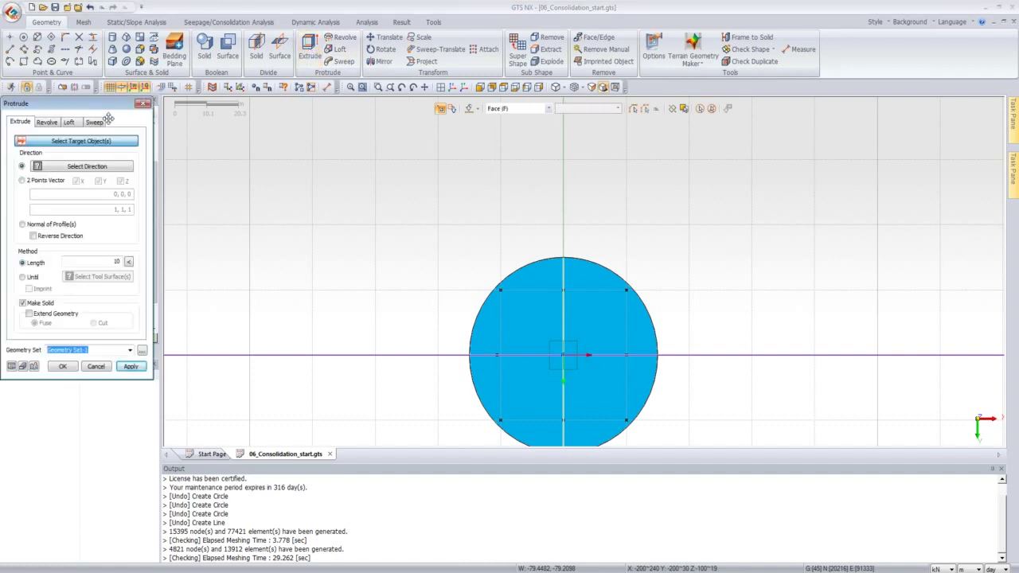
left_click(143, 103)
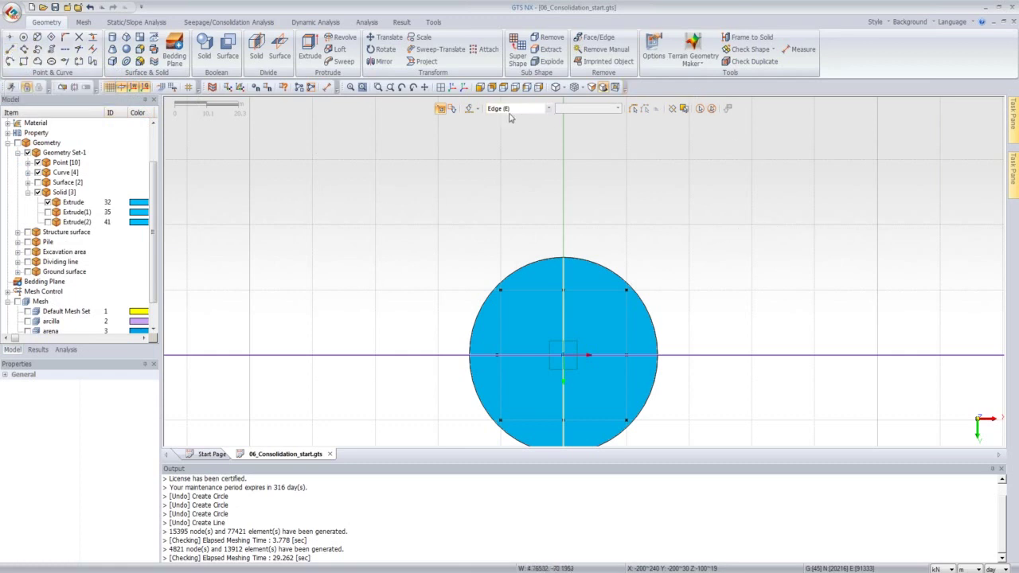
left_click(527, 88)
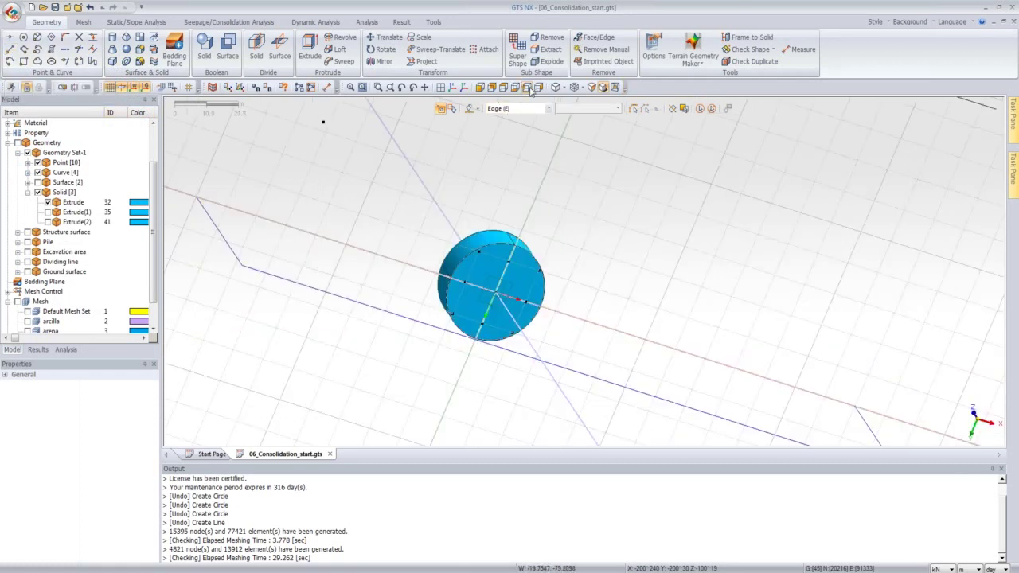
left_click(538, 87)
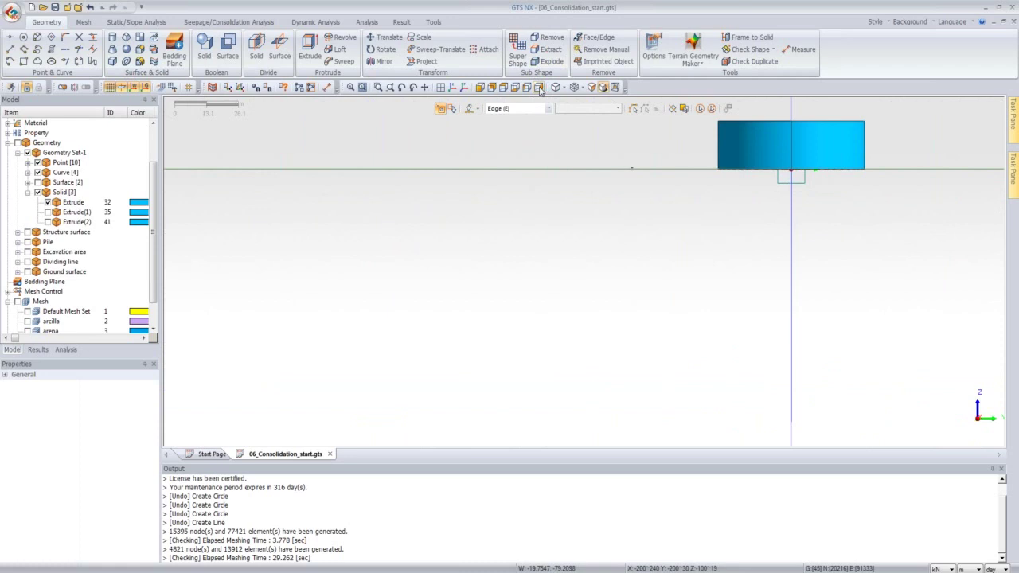
left_click(47, 203)
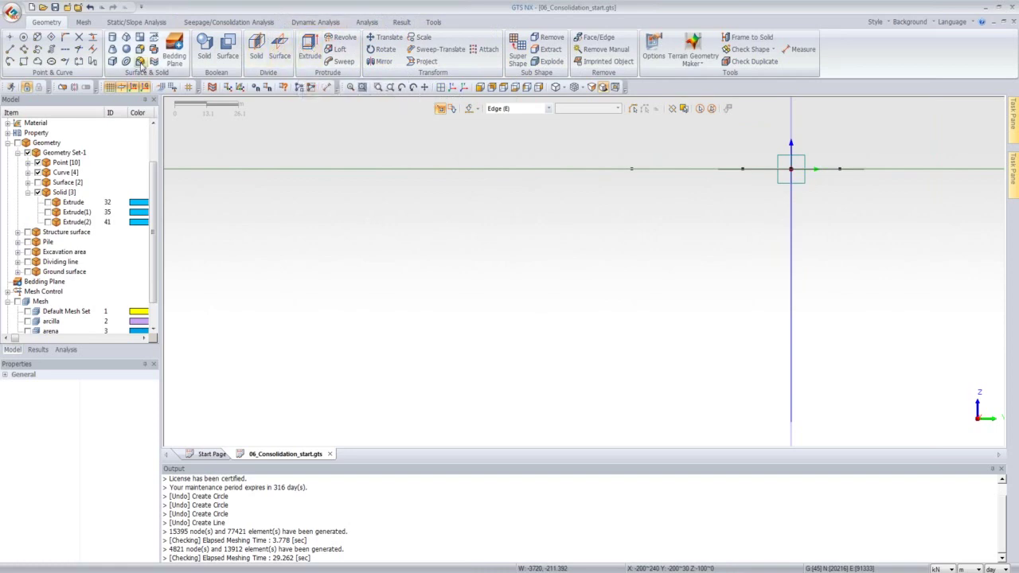
left_click(389, 38)
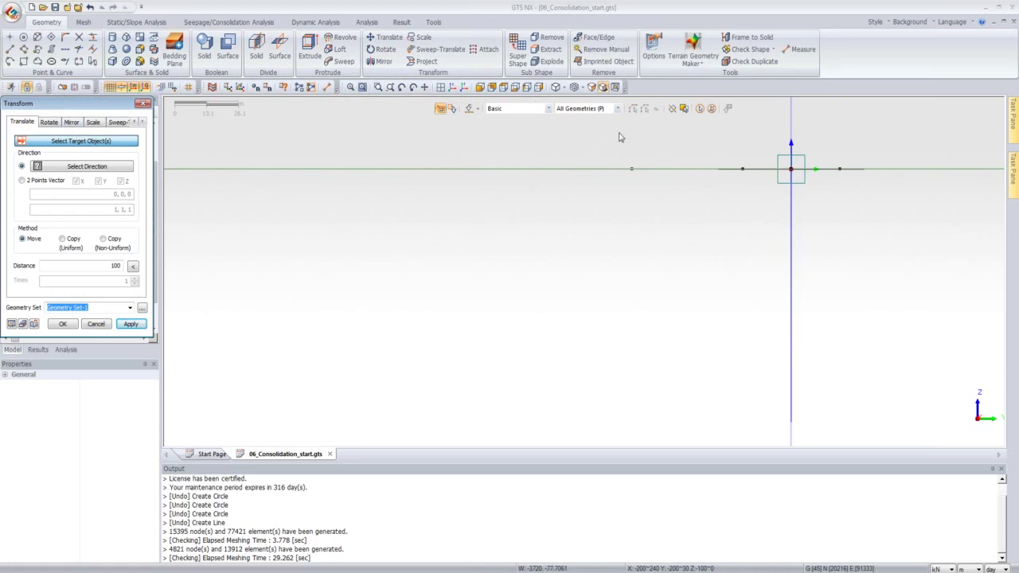
left_click_drag(665, 132, 919, 234)
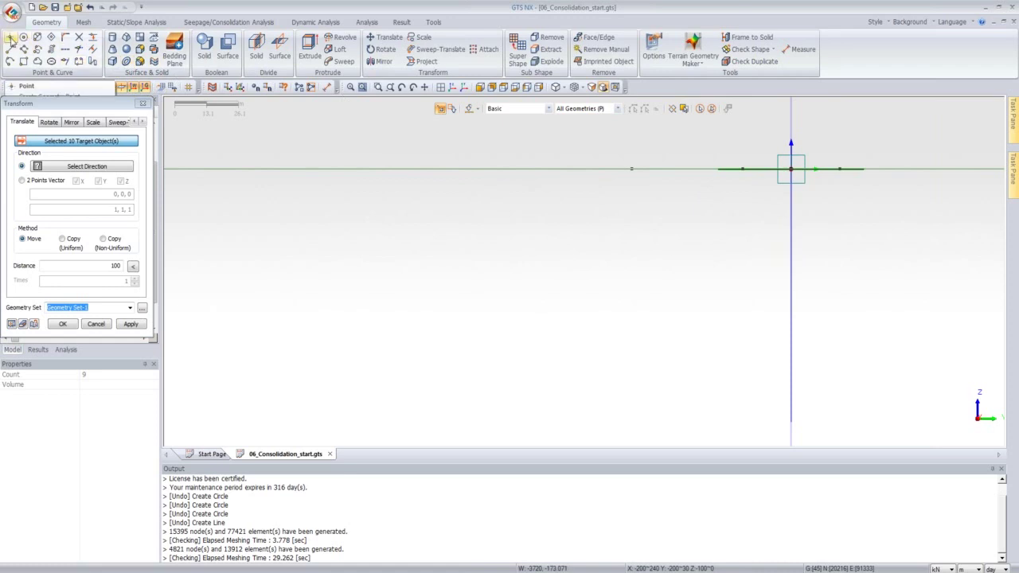
left_click(143, 105)
left_click(45, 204)
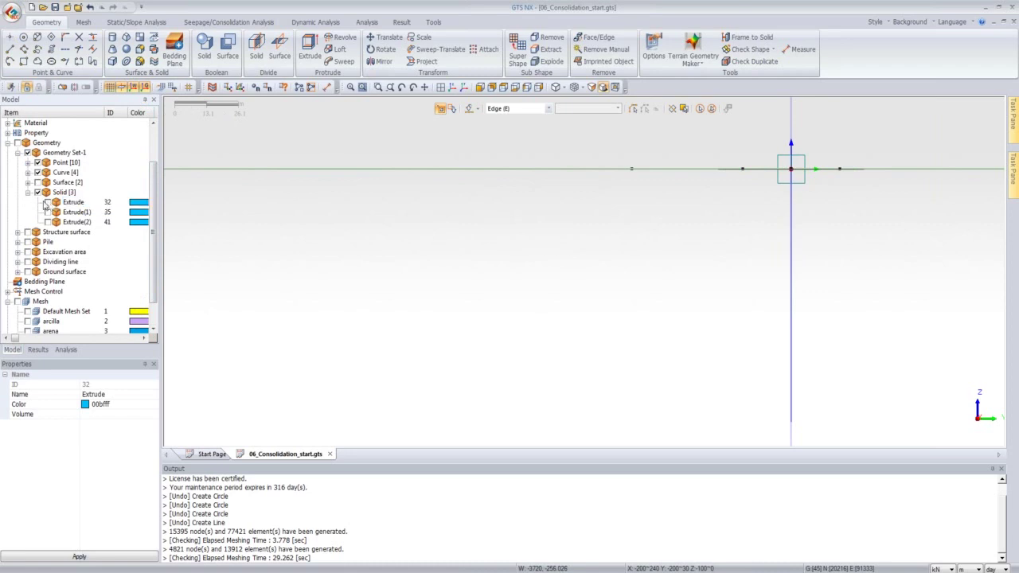
left_click(48, 203)
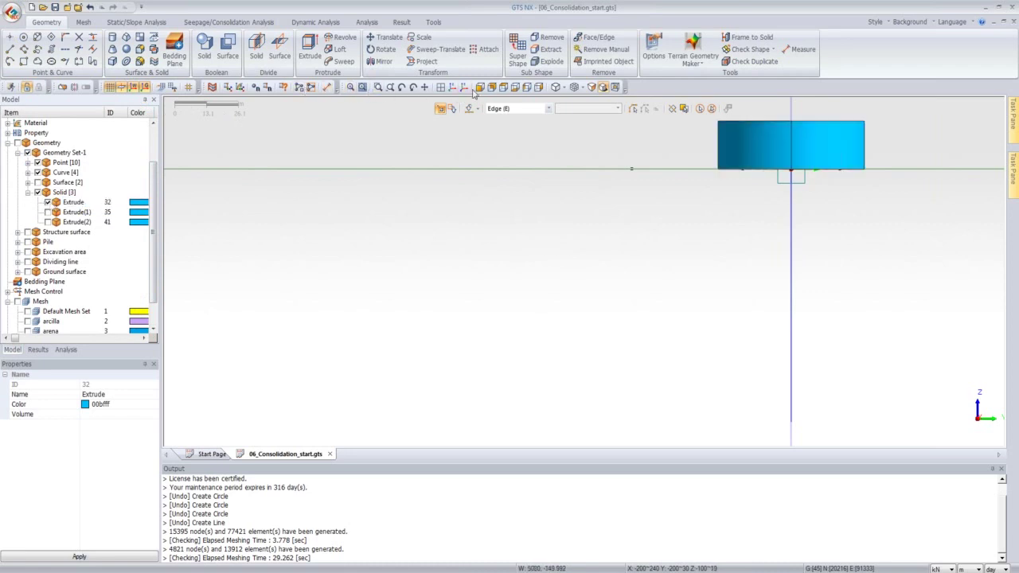
Step: Set the work plane grid width to 0.5 m with automatic numbering, and close the grid and point definitions
left_click(504, 87)
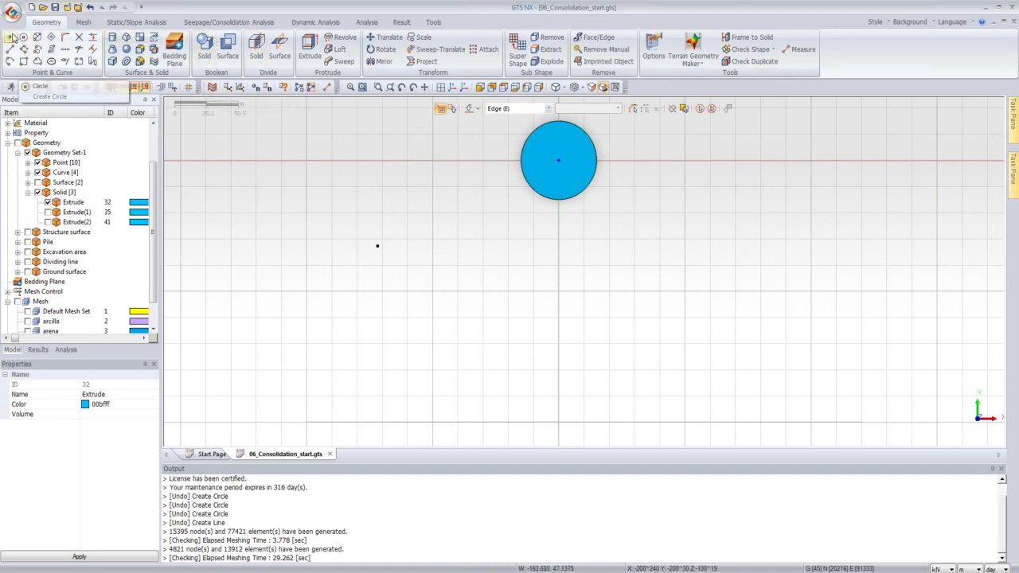
left_click(10, 37)
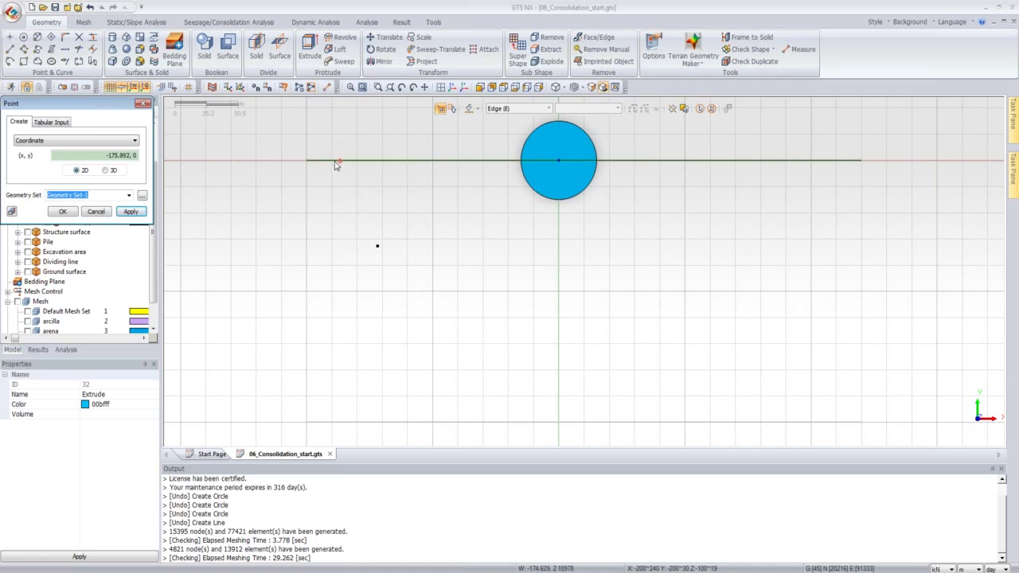
left_click(173, 87)
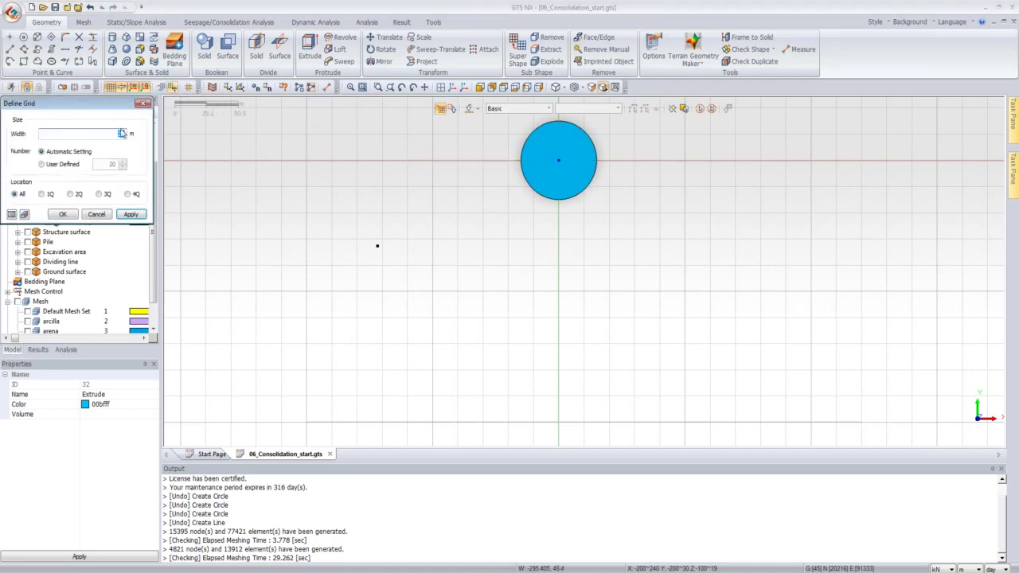
double_click(121, 132)
left_click_drag(113, 135, 157, 138)
left_click(10, 215)
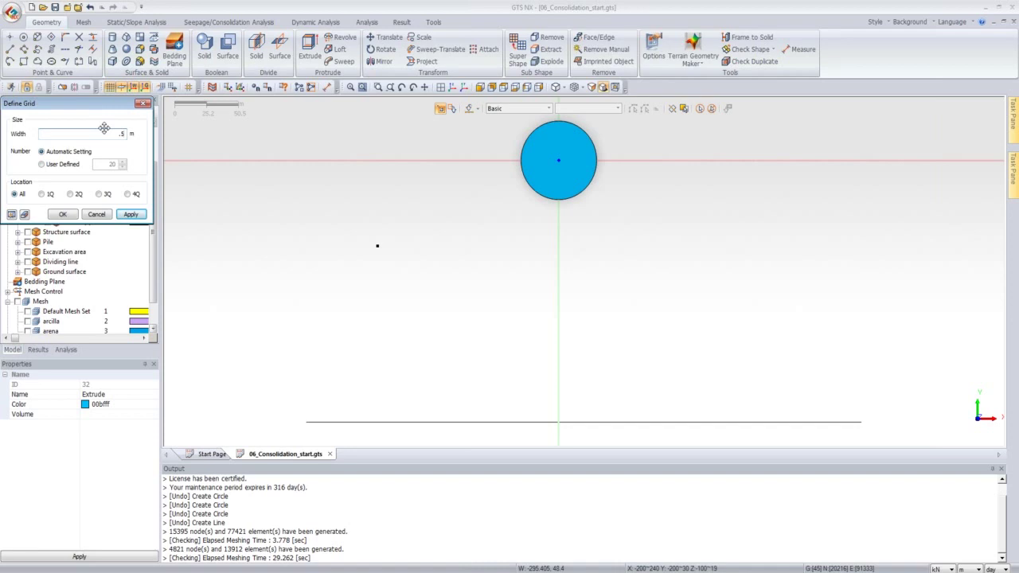
left_click(92, 215)
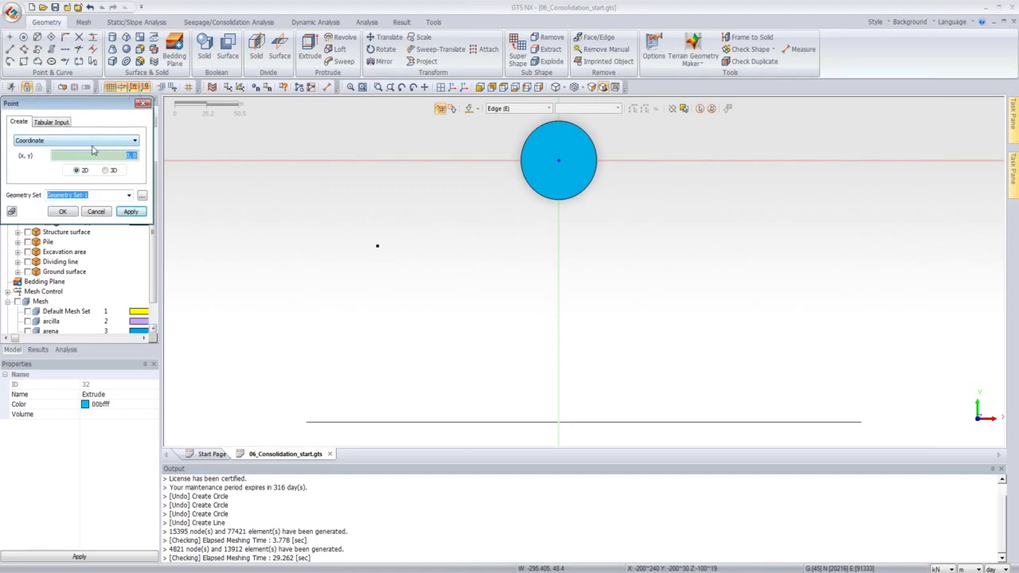
left_click(144, 103)
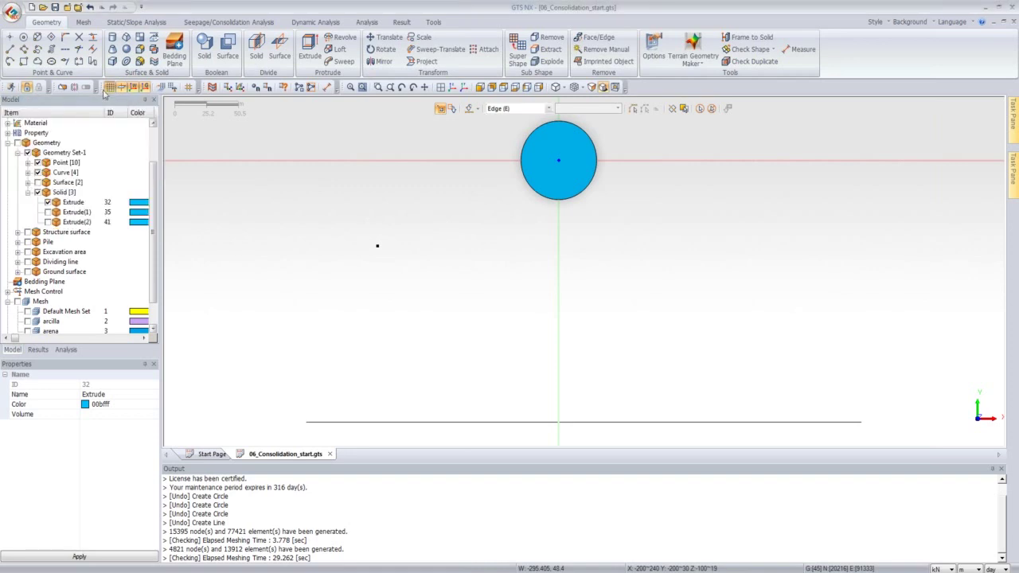
Step: Switch the work plane grid's number to User Defined with the value .5, apply it and view the cylinder isometrically
left_click(145, 87)
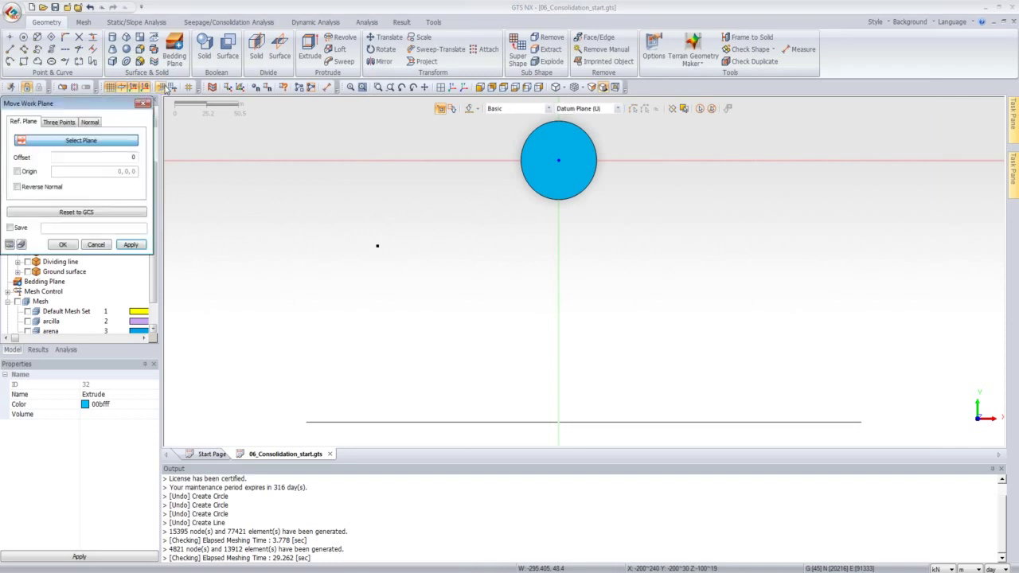
left_click(144, 104)
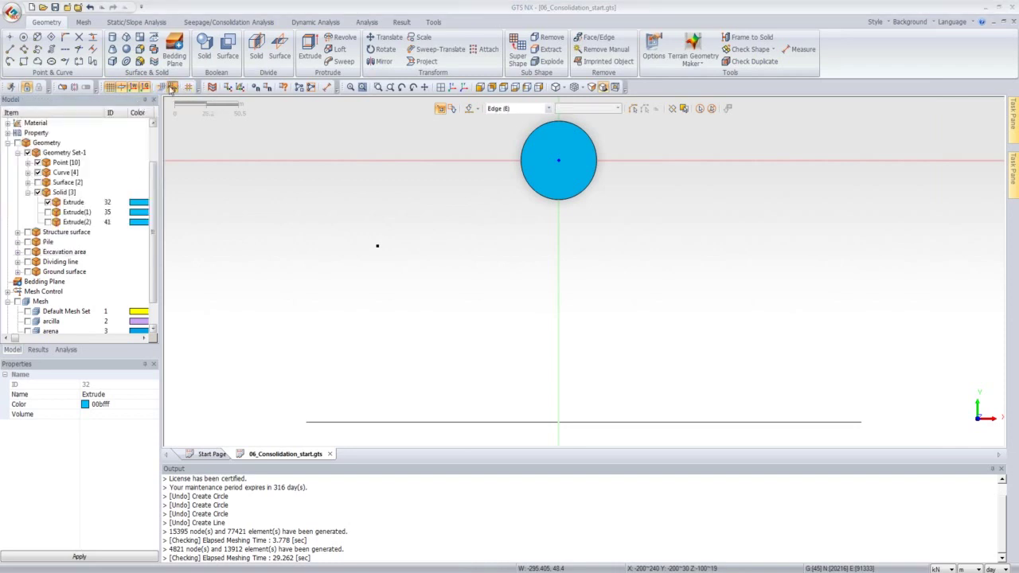
left_click(171, 87)
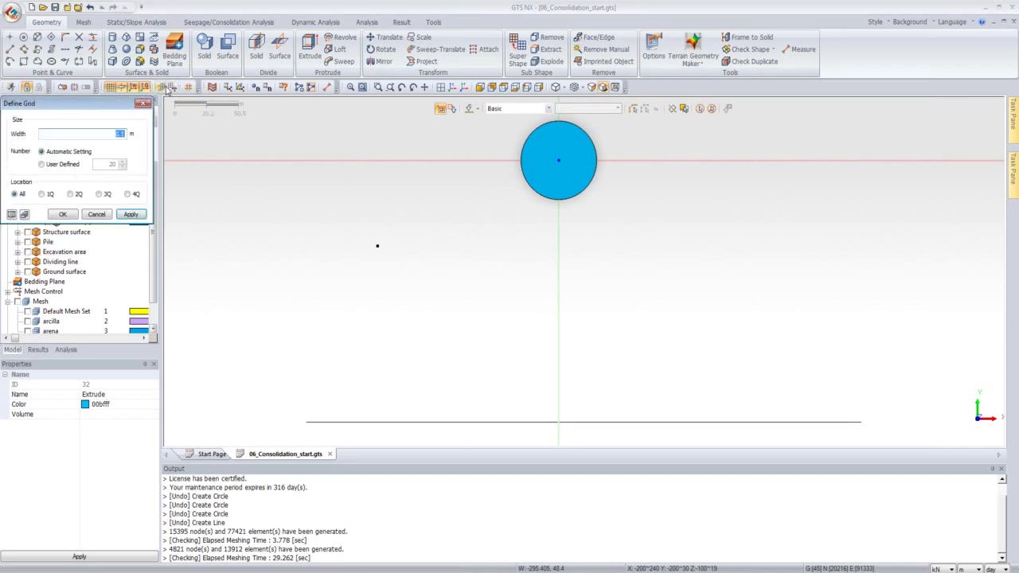
left_click(68, 164)
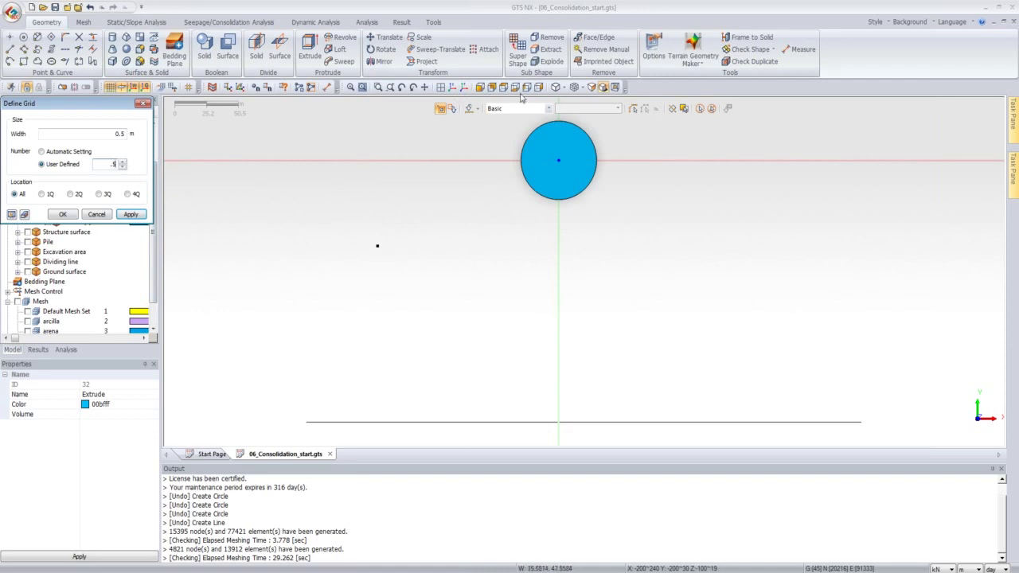
left_click(453, 87)
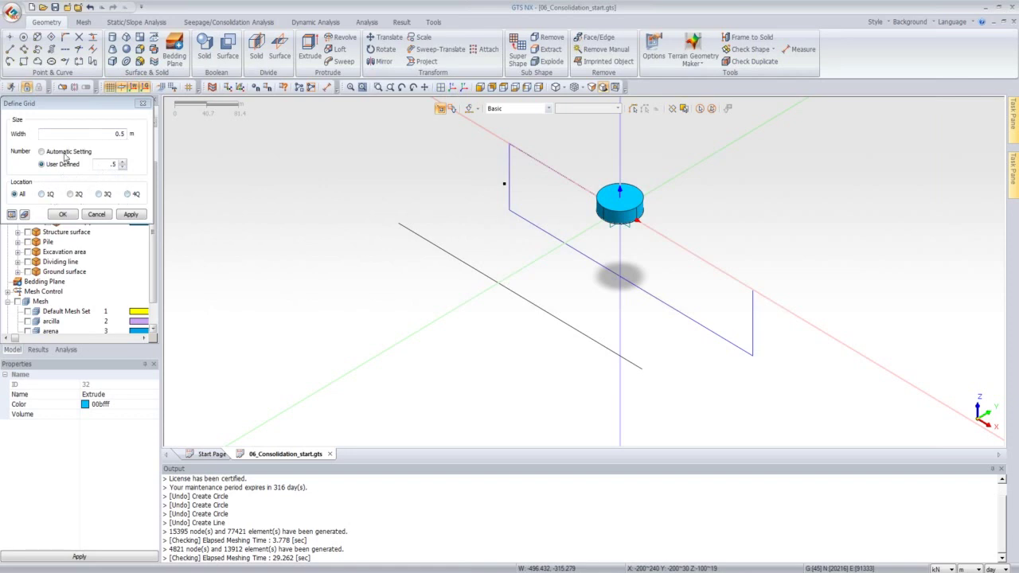
left_click(130, 215)
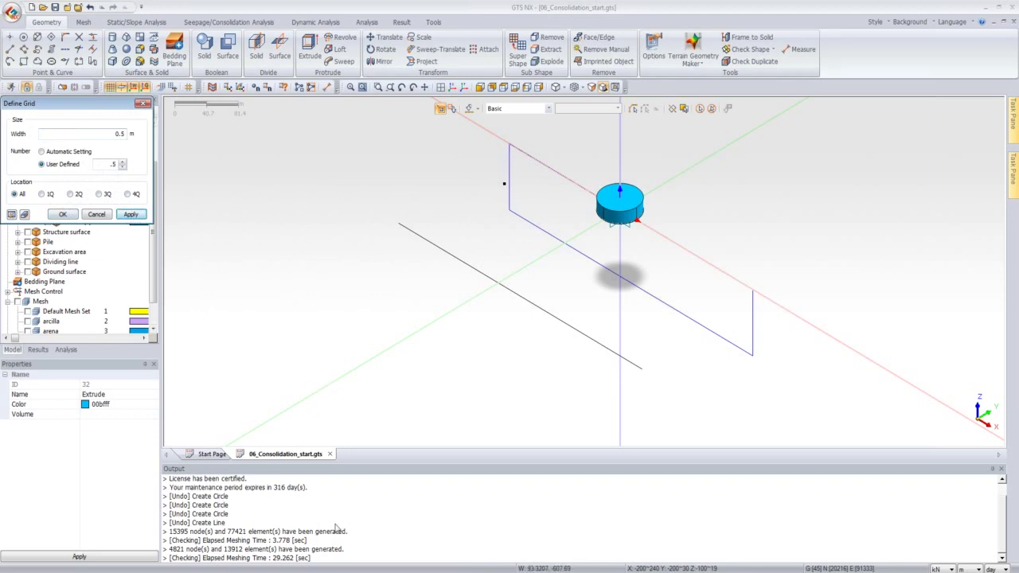
left_click(64, 214)
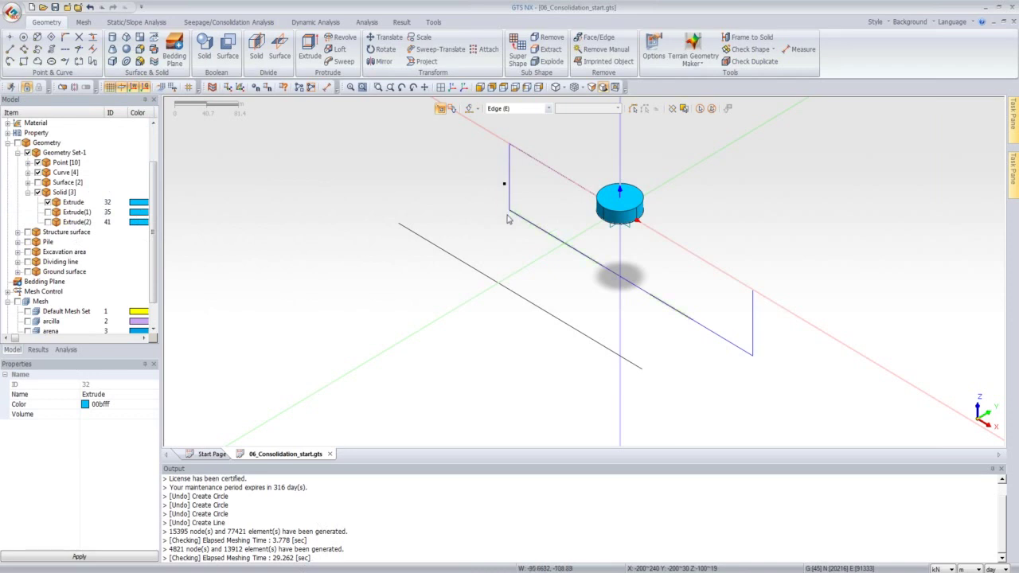
scroll(696, 246, "up", 3)
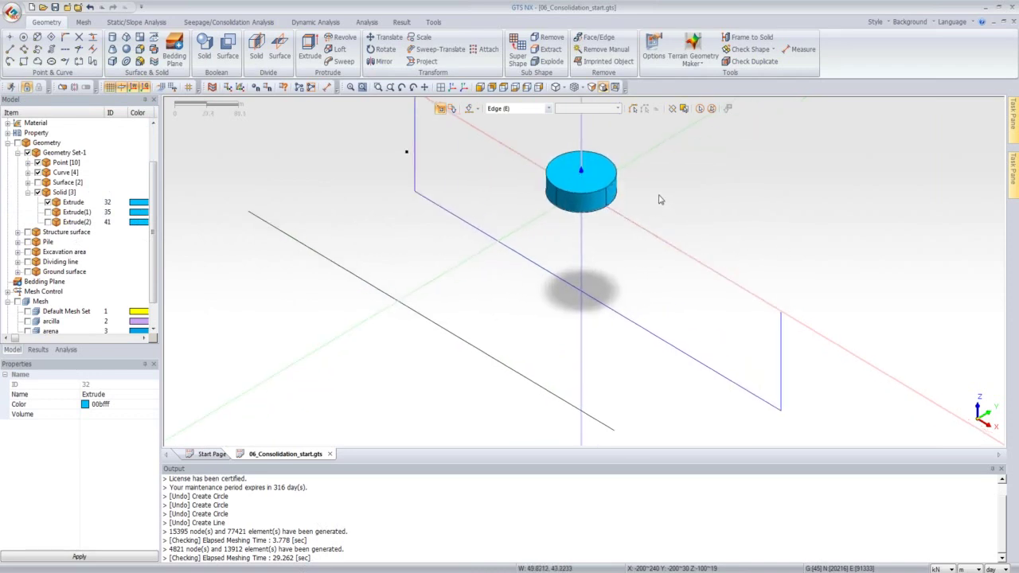
scroll(659, 200, "up", 1)
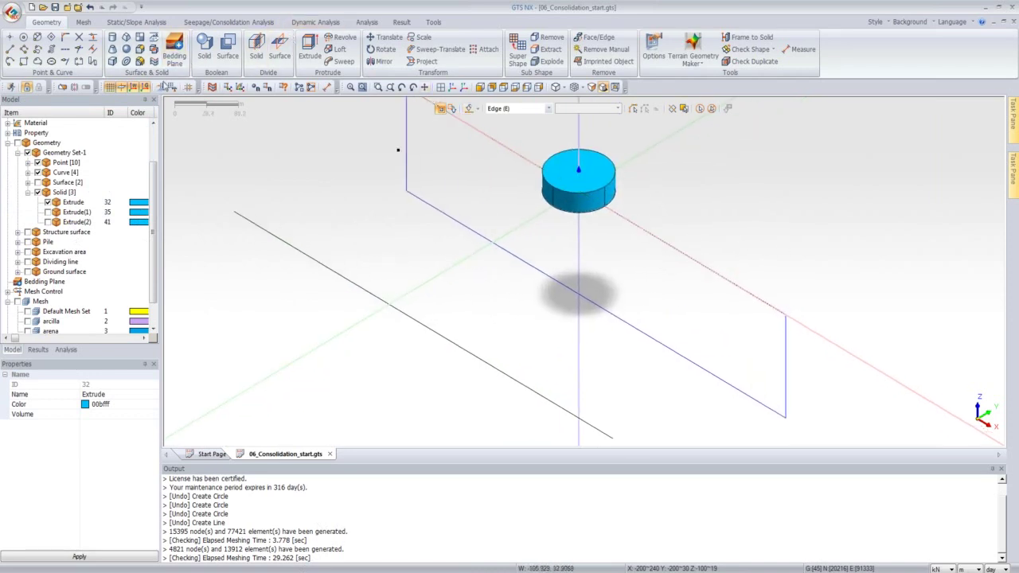
left_click(240, 87)
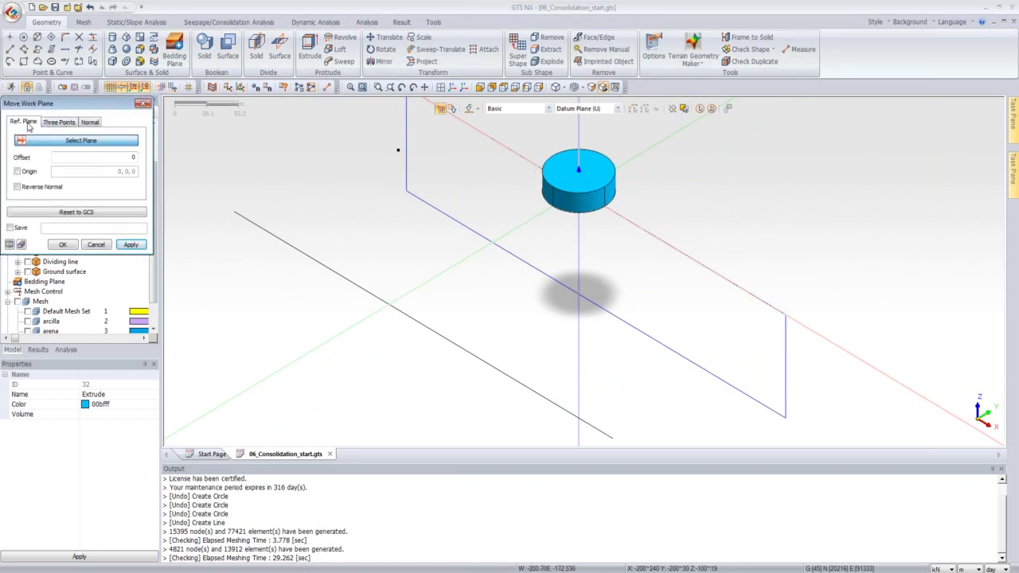
left_click(569, 198)
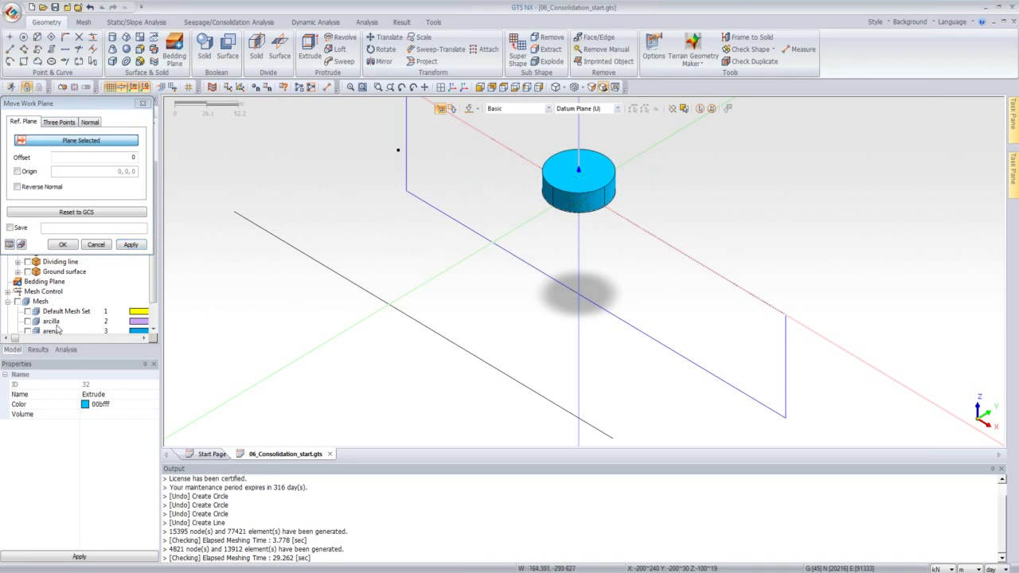
left_click(85, 244)
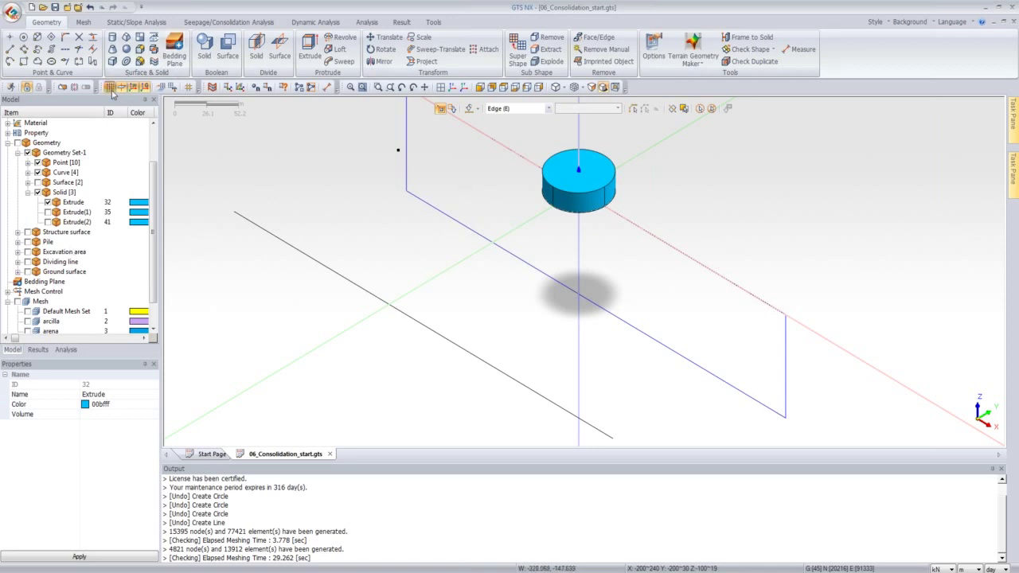
Step: Hide the cylindrical Extrude solid and examine the points around the work plane origin within its circular base from above
scroll(462, 183, "up", 1)
scroll(675, 197, "up", 8)
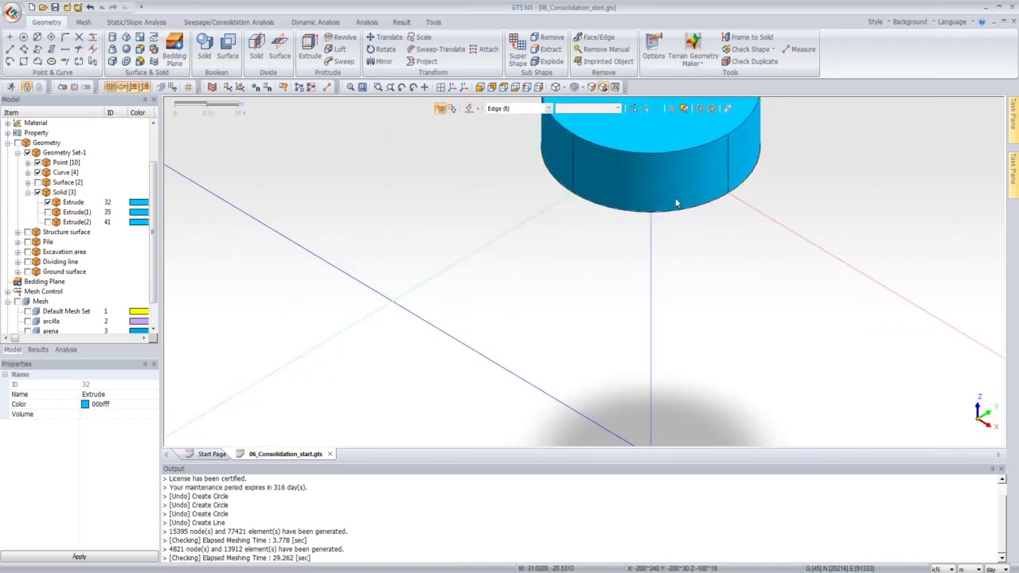
scroll(646, 183, "down", 4)
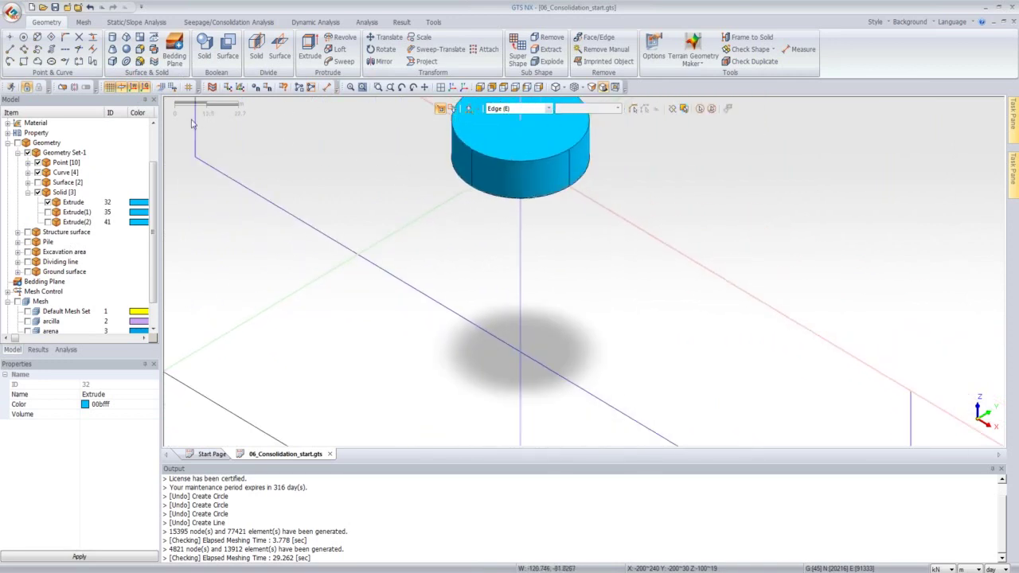
left_click(48, 203)
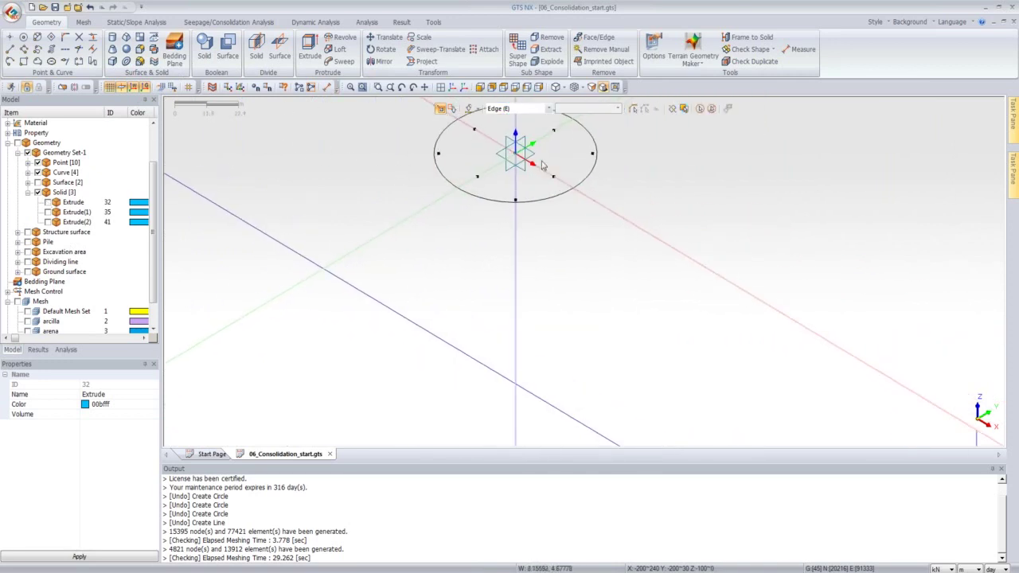
scroll(516, 147, "up", 6)
scroll(516, 147, "up", 5)
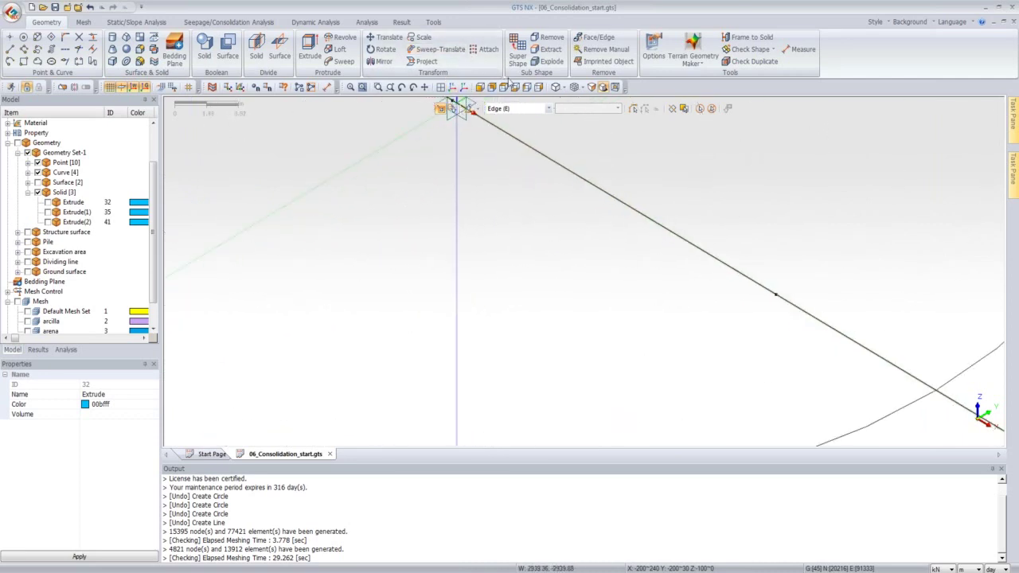
left_click(504, 87)
scroll(557, 155, "up", 5)
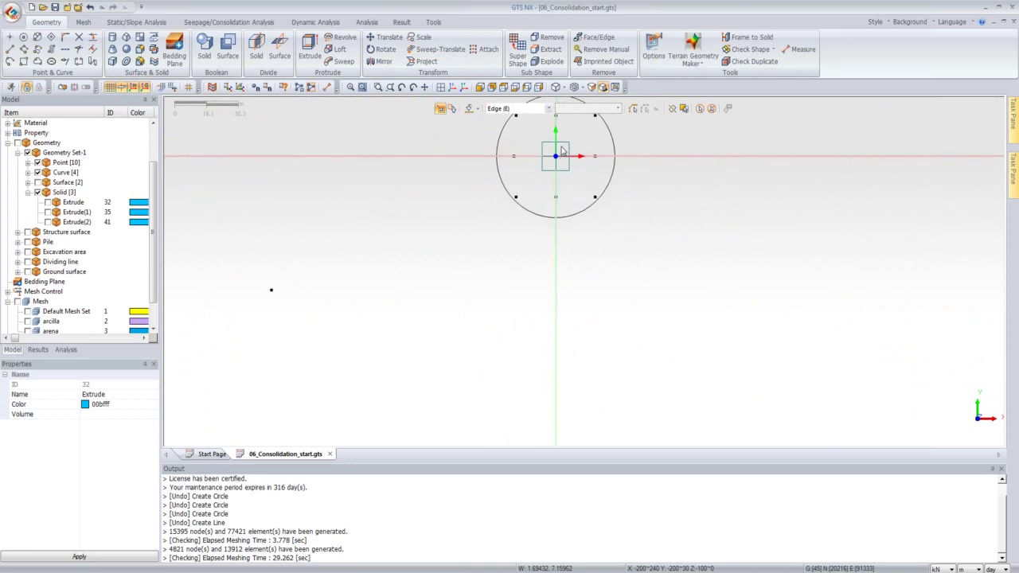
scroll(562, 150, "up", 6)
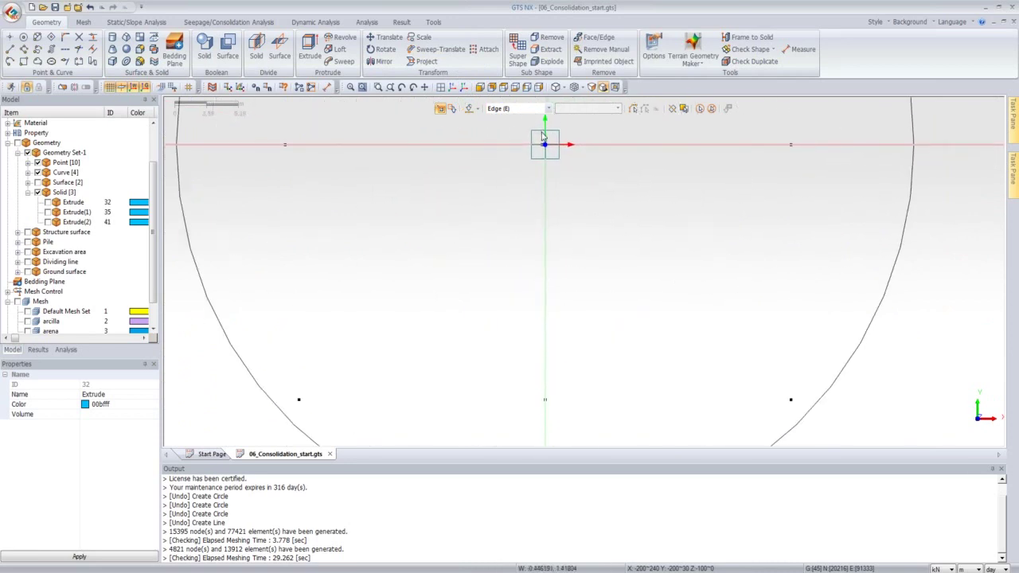
scroll(549, 135, "up", 5)
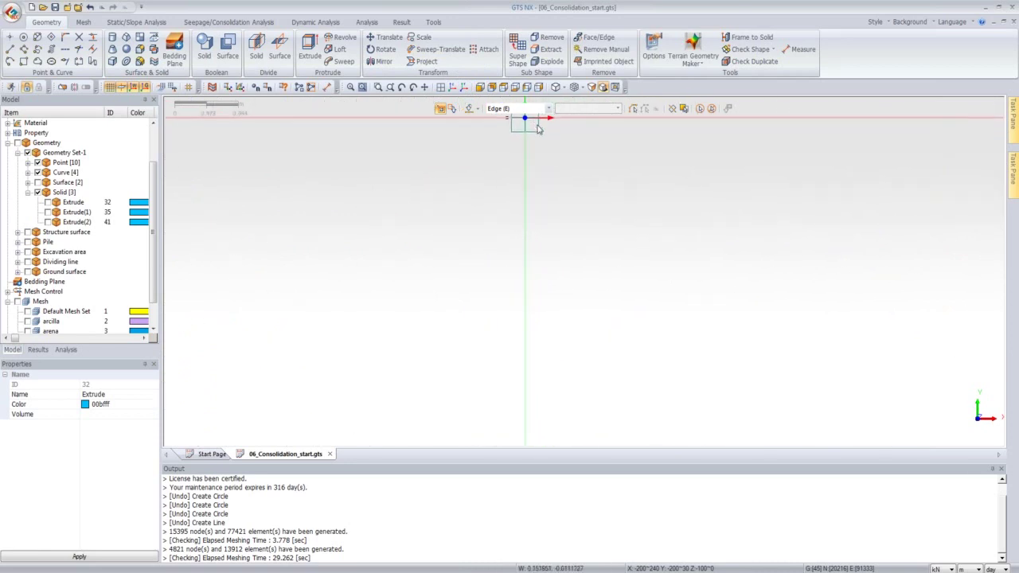
scroll(527, 139, "down", 8)
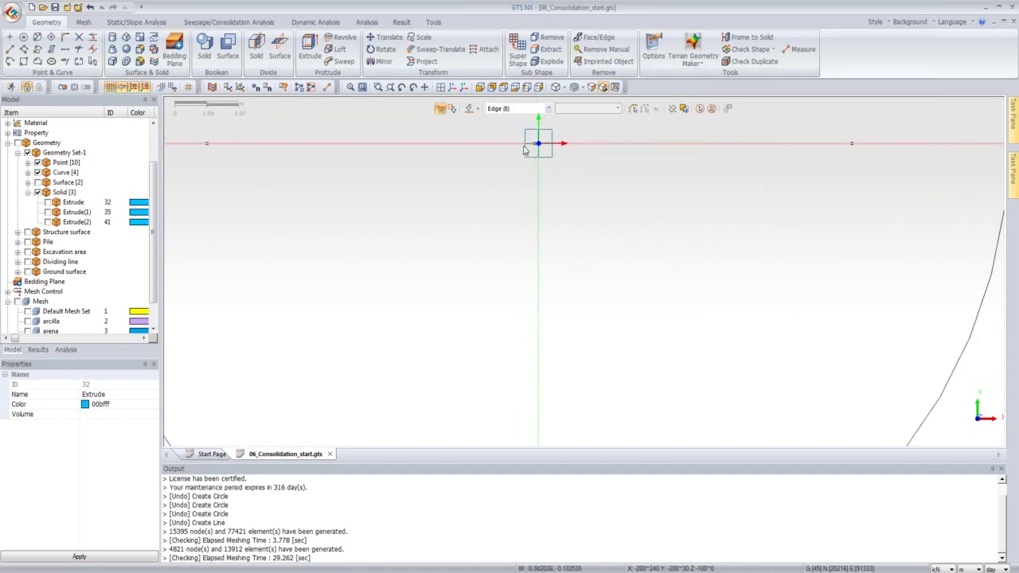
scroll(516, 153, "down", 2)
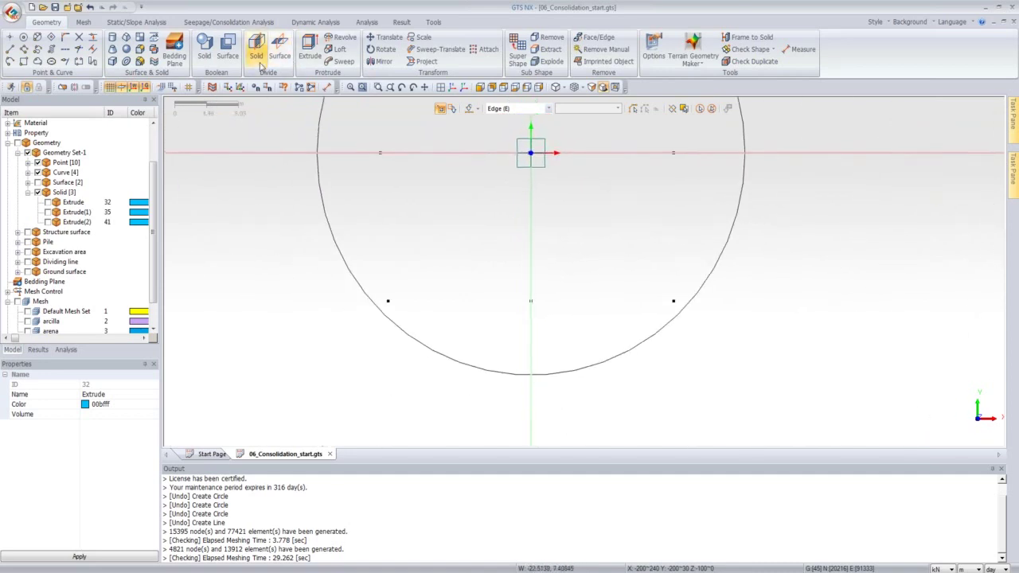
Step: Preview the work plane grid with a width of 20 m and a user-defined number of 20
left_click(172, 86)
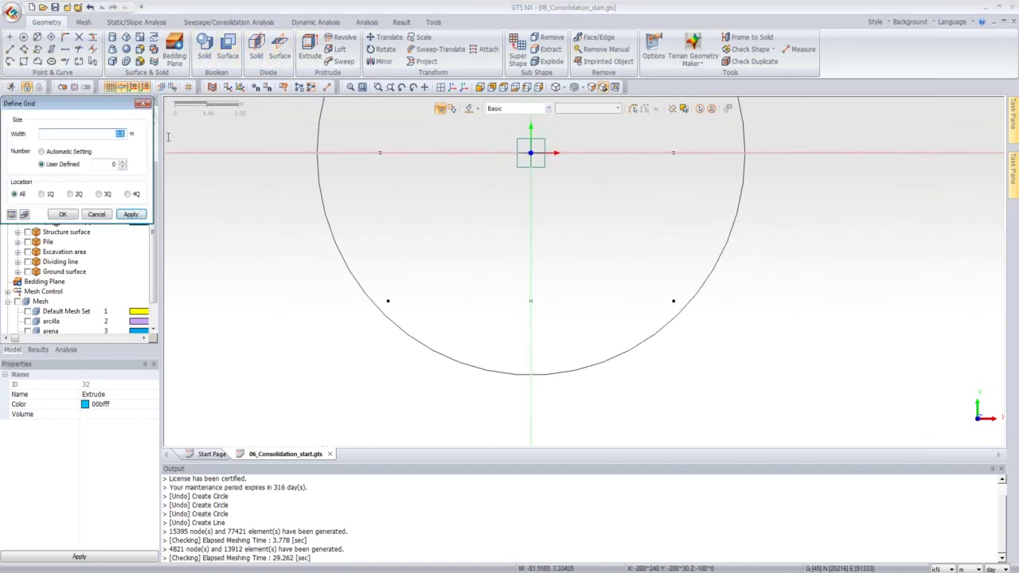
type("20")
key("Tab")
type("20")
left_click(12, 215)
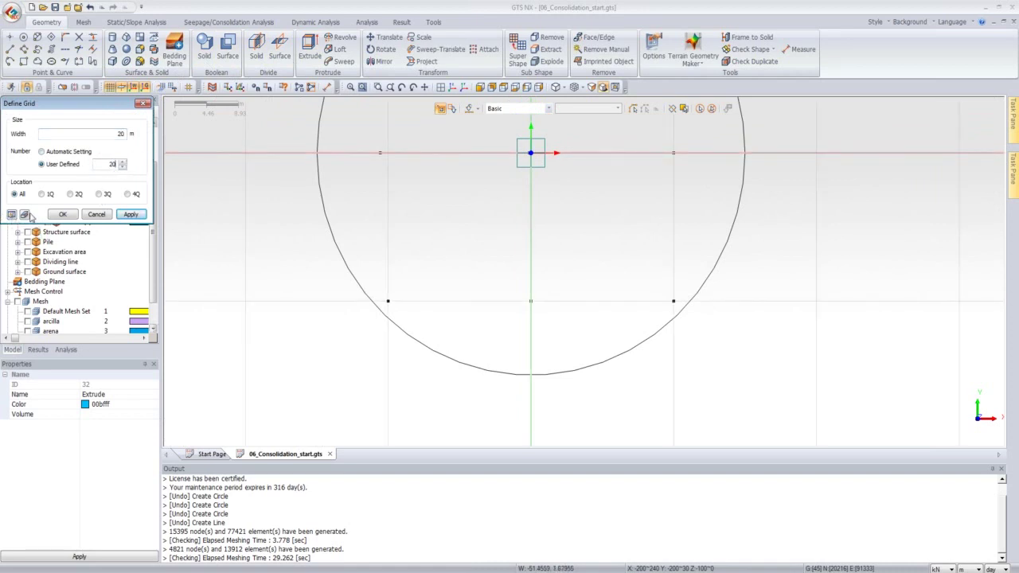
Step: Preview the work plane grid with a width of 1 m and a user-defined number of 1
double_click(119, 134)
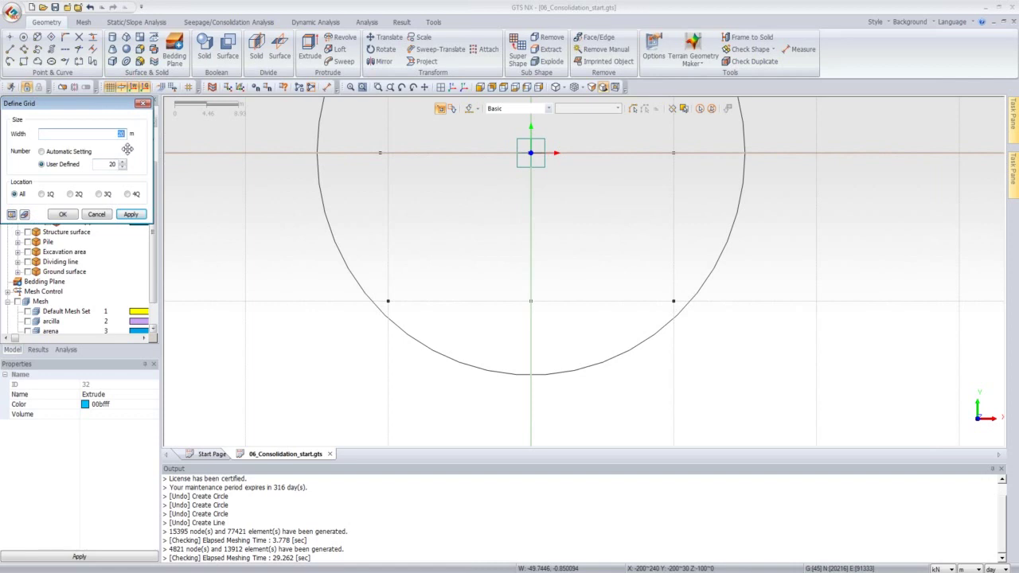
type("1")
key("Tab")
type("1")
left_click(12, 215)
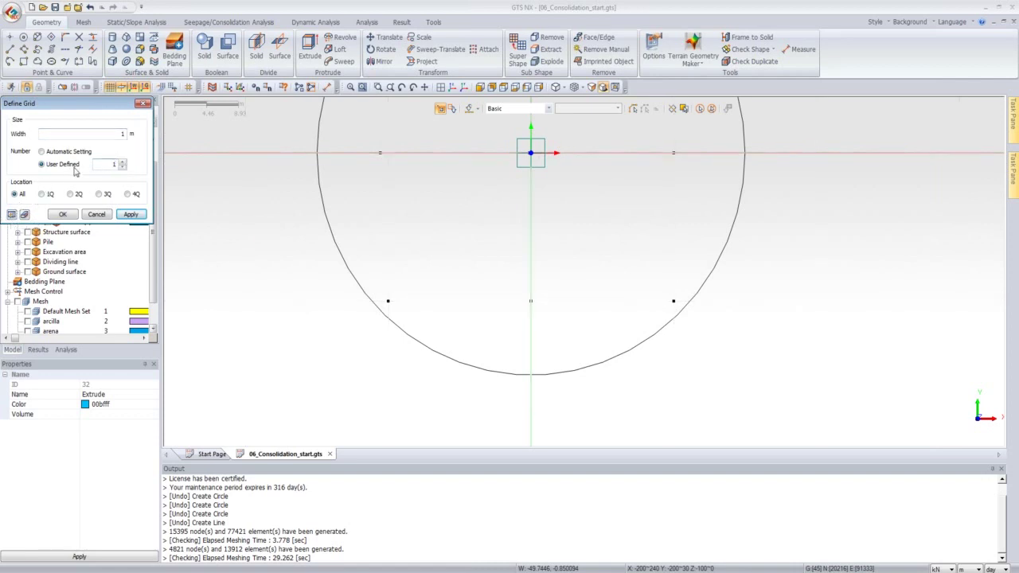
Step: Preview the work plane grid with a width of 5 m and a user-defined number of 16
double_click(124, 134)
type("5")
double_click(116, 165)
type("5")
left_click(12, 215)
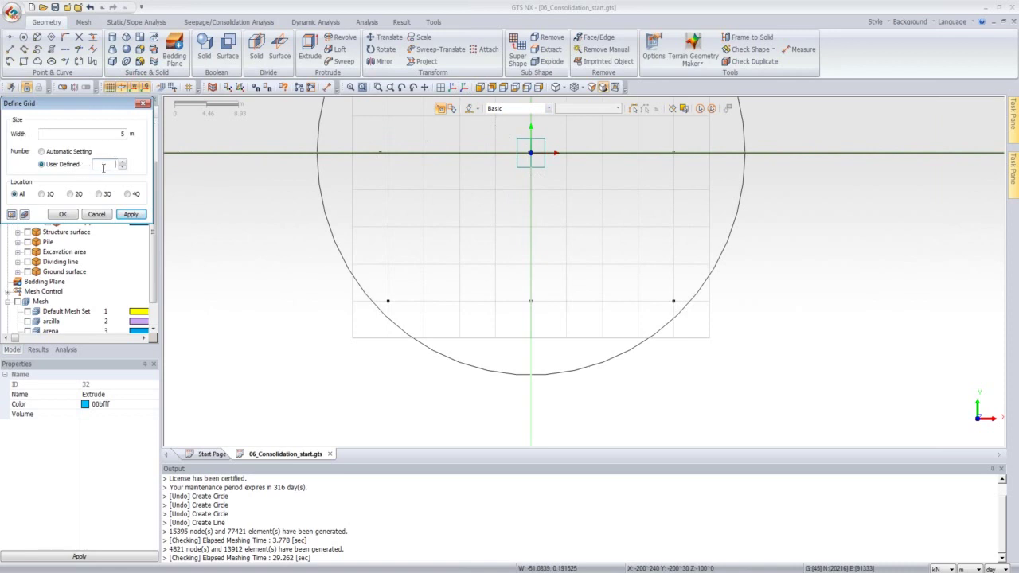
left_click(12, 215)
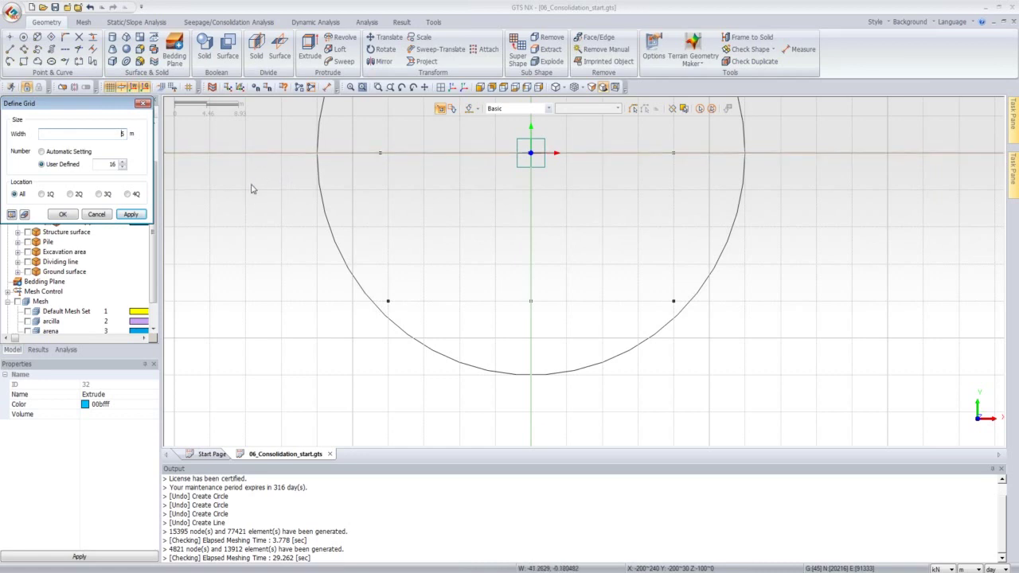
Step: Preview the work plane grid with a user-defined number of 20 and a width of 1 m
double_click(112, 165)
left_click(510, 87)
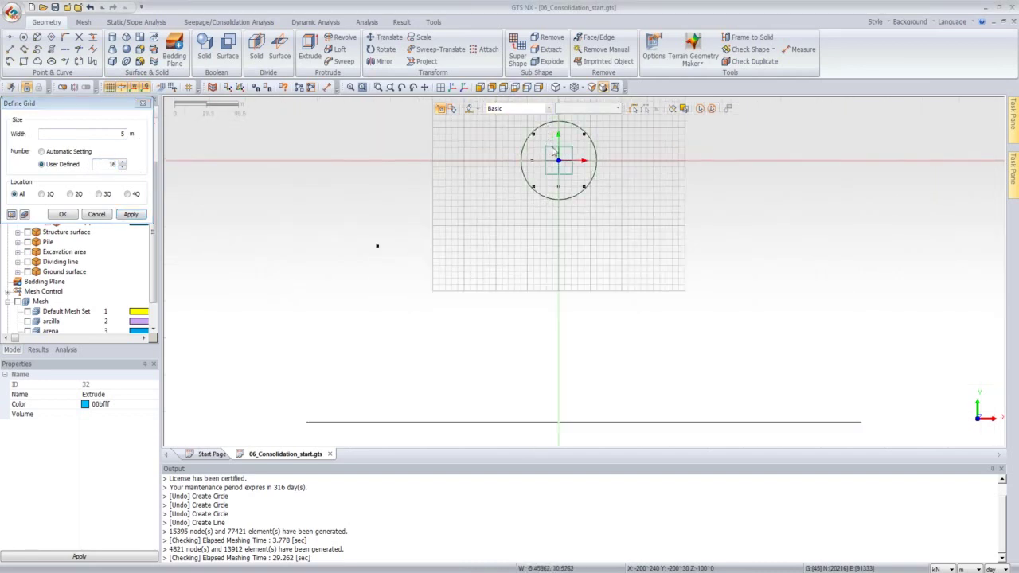
double_click(112, 165)
type("20")
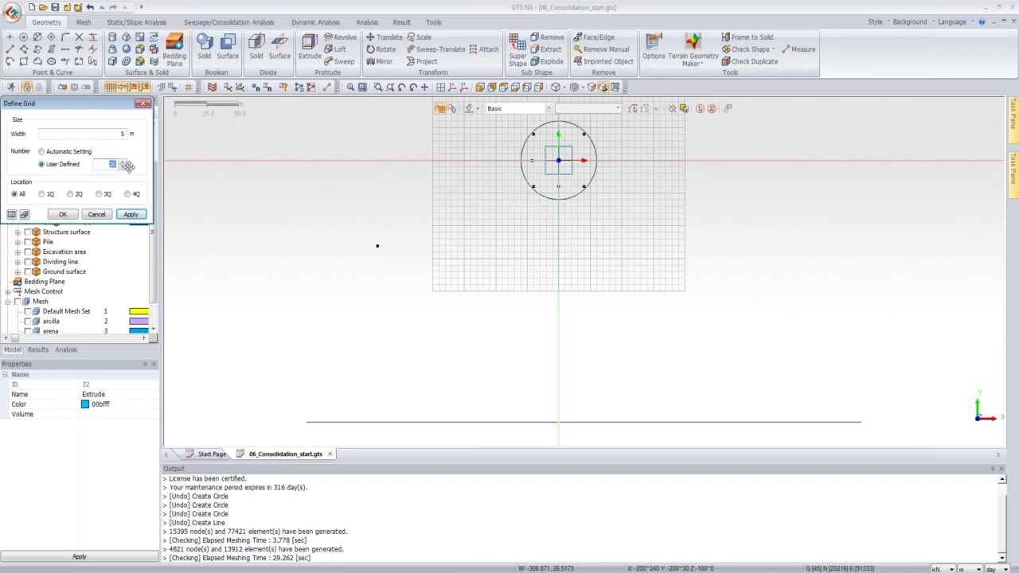
left_click(121, 134)
left_click(11, 214)
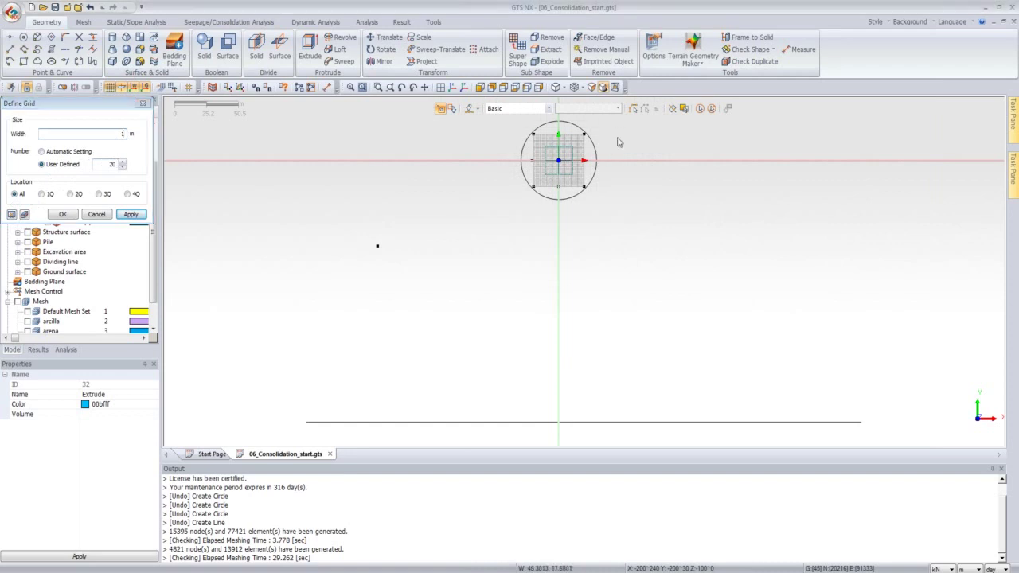
Step: Preview the 1 m wide grid with a user-defined number of 50 and close the grid definition without applying it
scroll(556, 159, "up", 3)
scroll(556, 158, "up", 5)
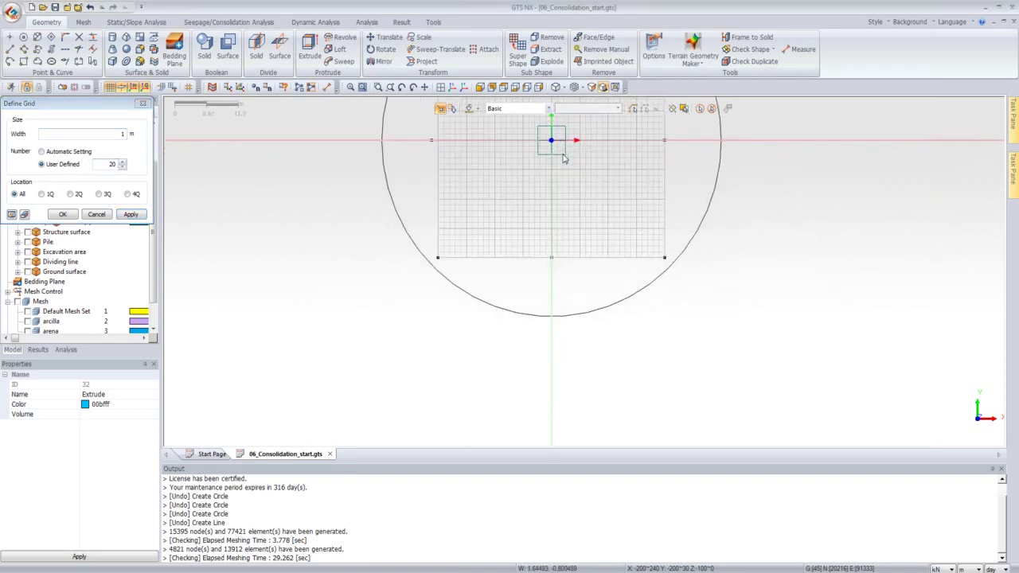
double_click(109, 164)
type("5")
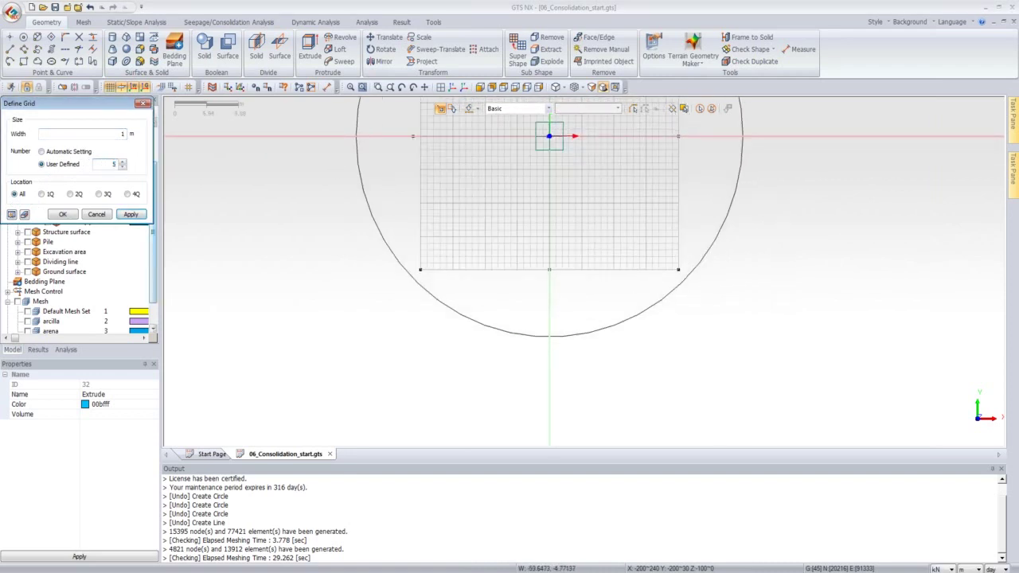
left_click(11, 215)
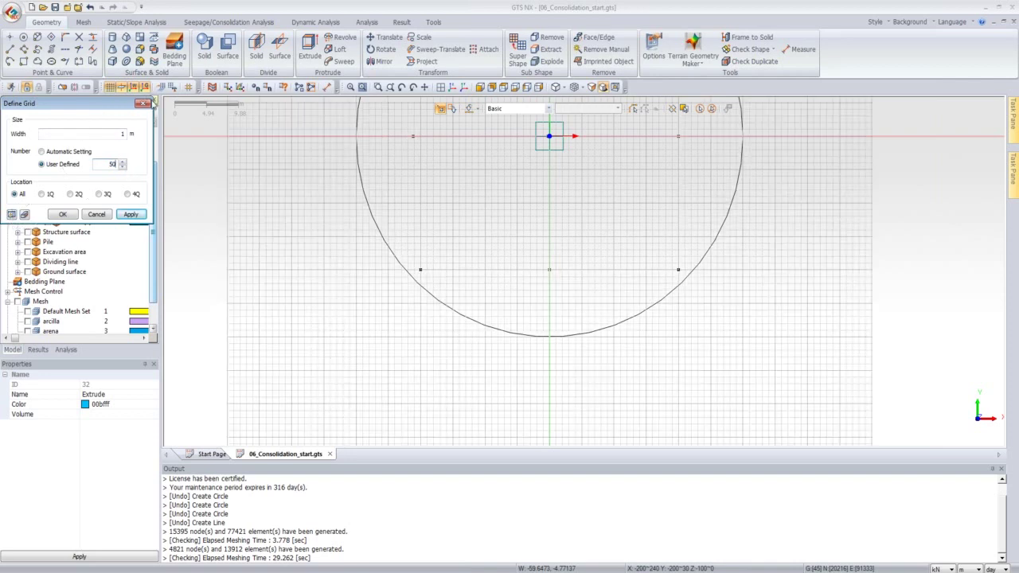
left_click(143, 103)
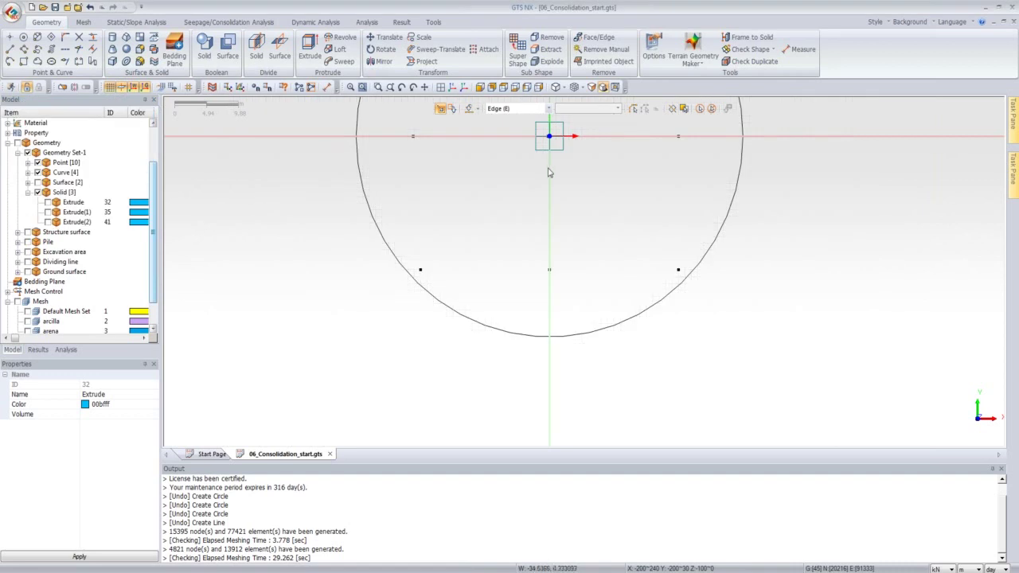
Step: Define the work plane grid with a width of 1 m and a user-defined number of 50, apply it and close the definition
left_click(167, 87)
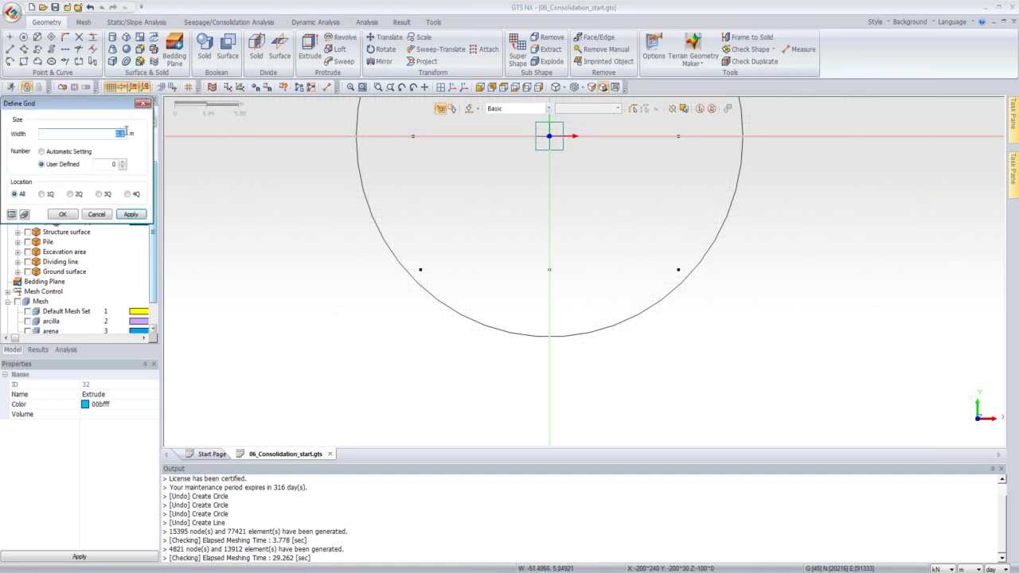
type("1")
key("Tab")
type("50")
left_click(11, 215)
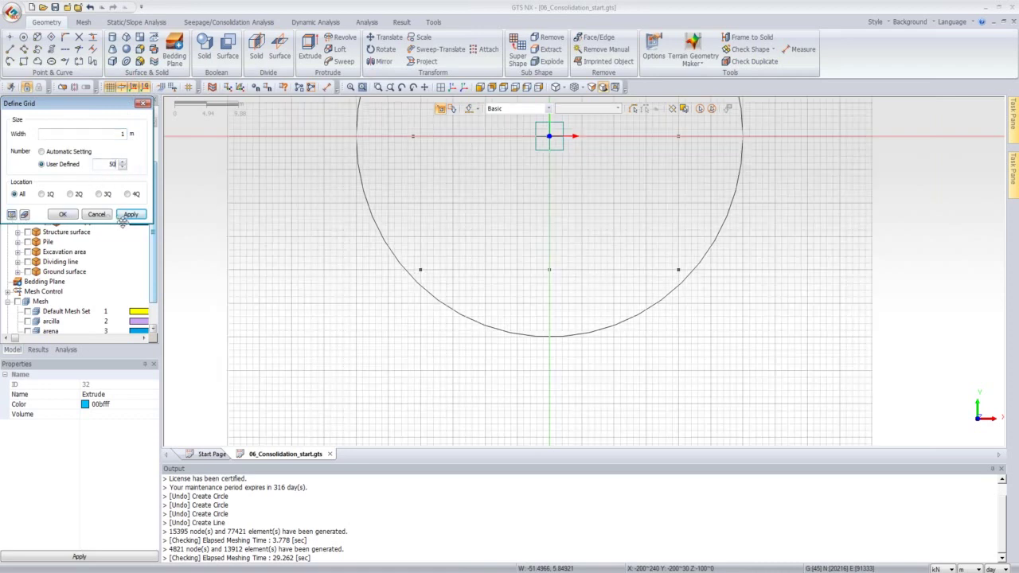
left_click(143, 103)
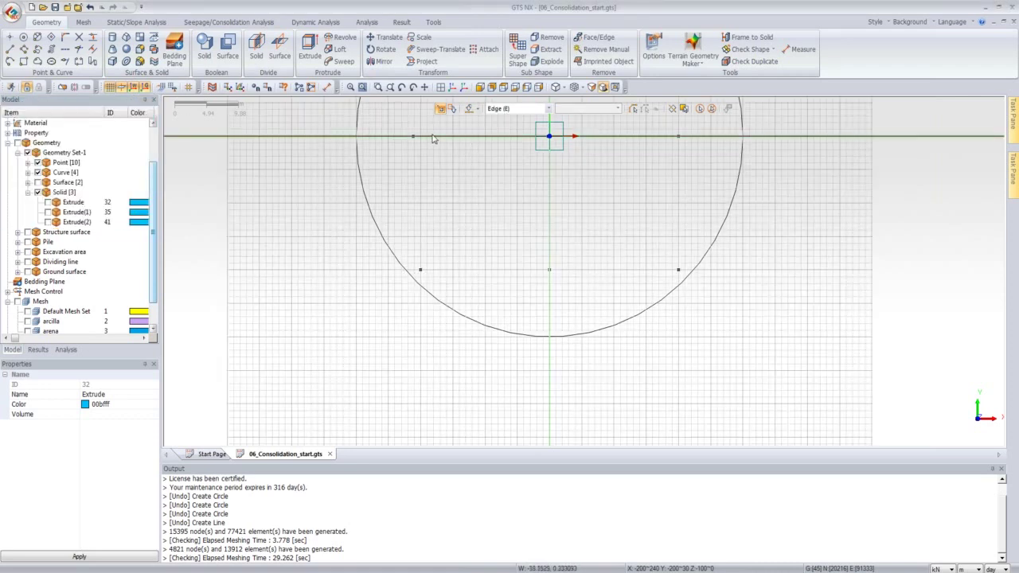
Step: Show the cylindrical Extrude solid again and view its gridded circular base from below
scroll(607, 152, "up", 2)
scroll(608, 152, "up", 2)
left_click(47, 202)
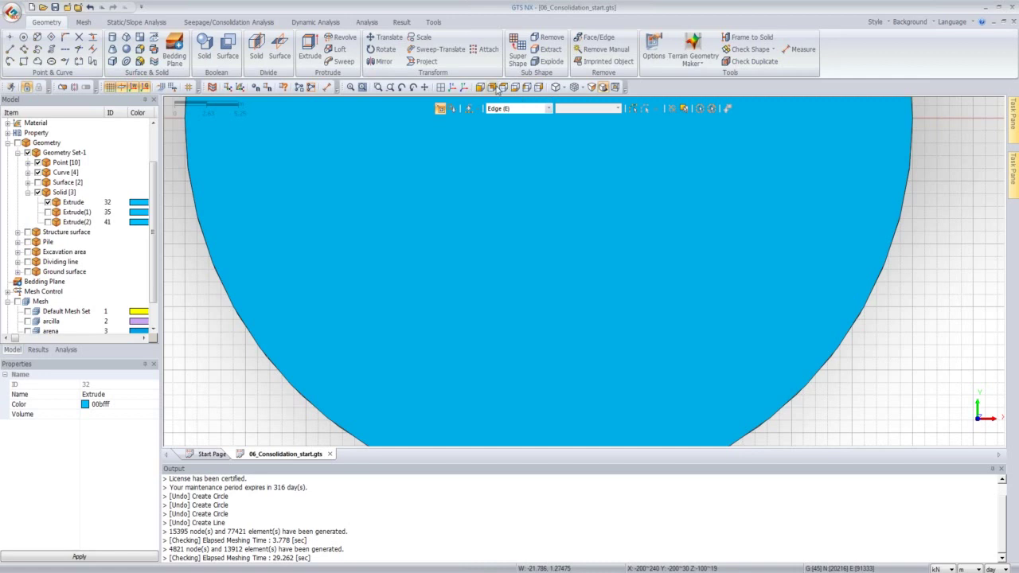
left_click(515, 88)
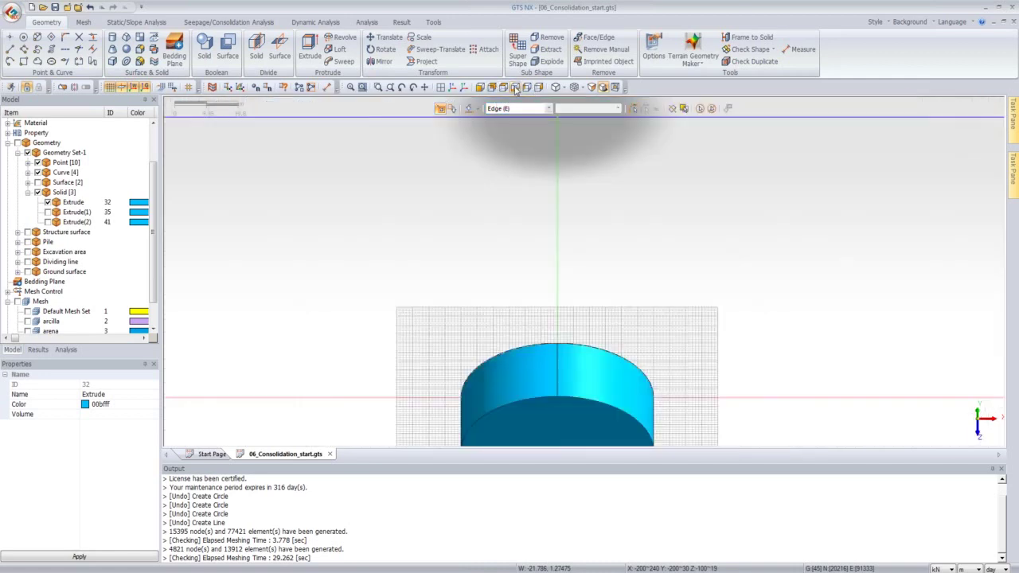
scroll(536, 403, "up", 5)
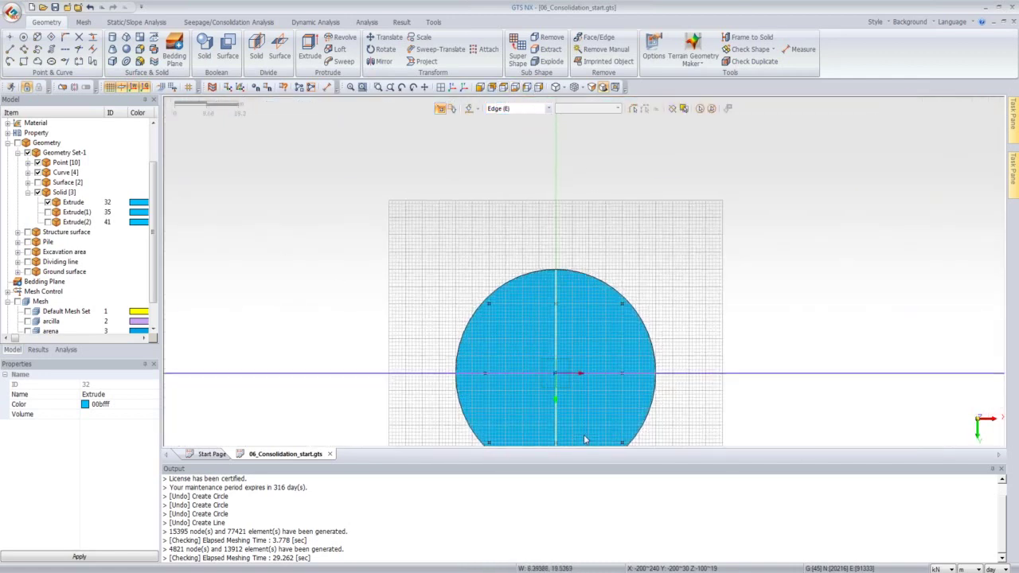
scroll(555, 418, "up", 6)
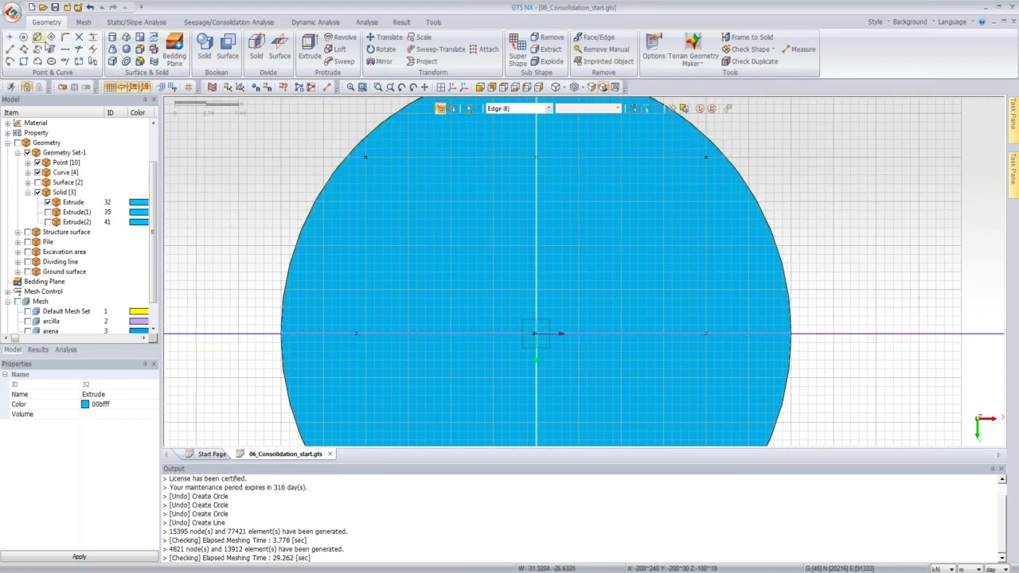
Step: Create a point at 2D coordinates 10, 10 on the work plane in Geometry Set-1 and close the point definition
left_click(12, 38)
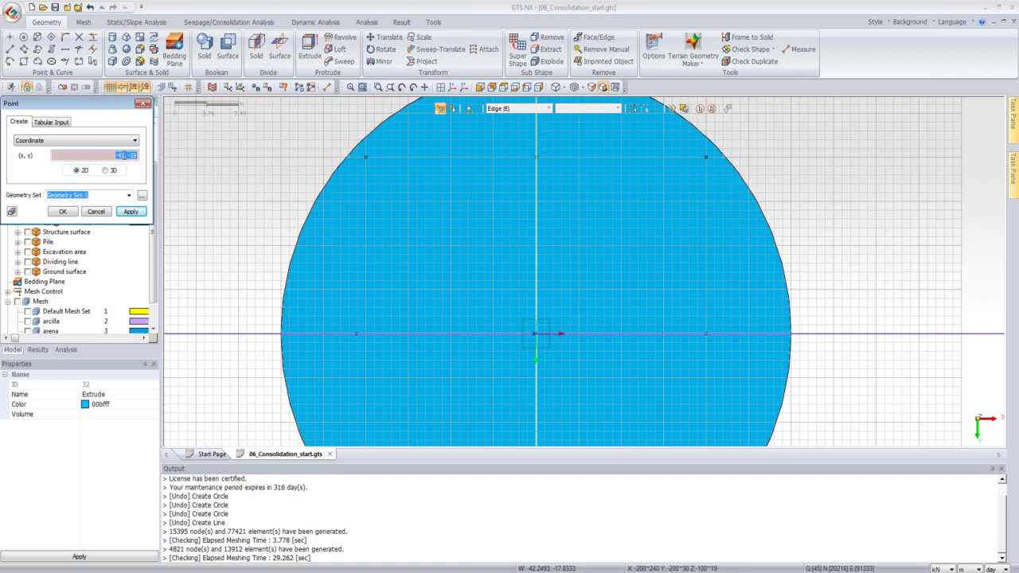
type("10, 10")
left_click(131, 212)
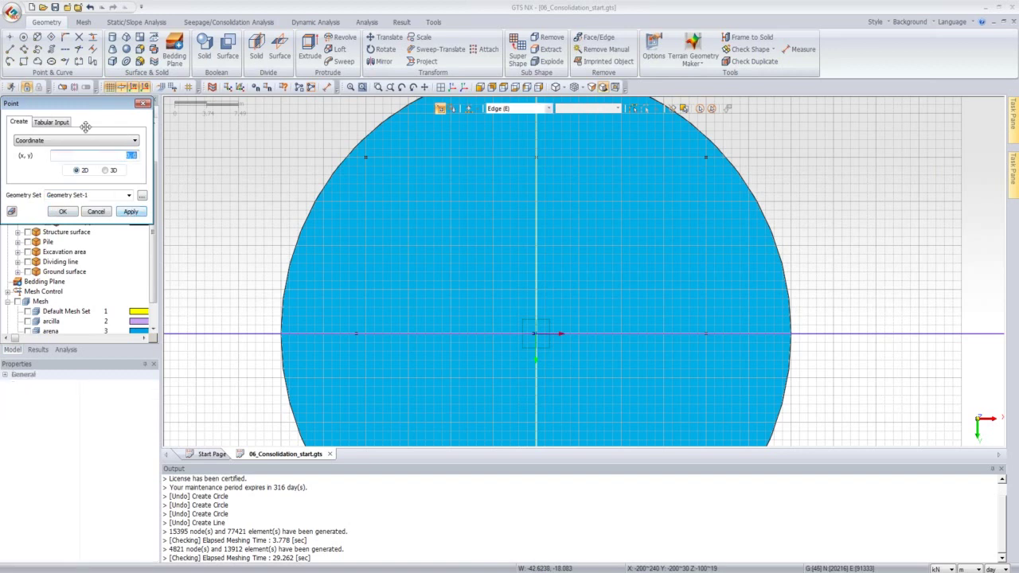
left_click(125, 156)
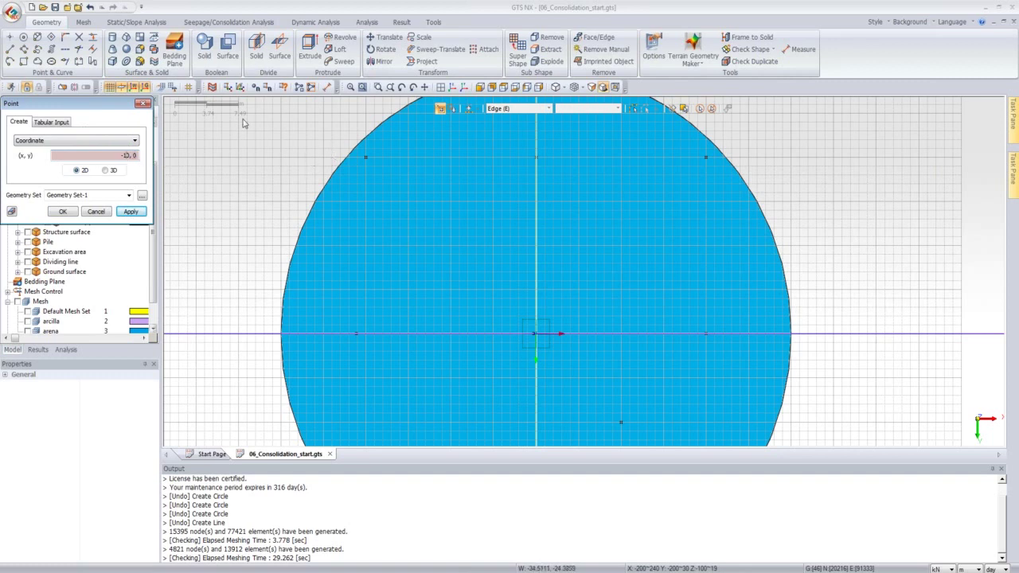
left_click(142, 104)
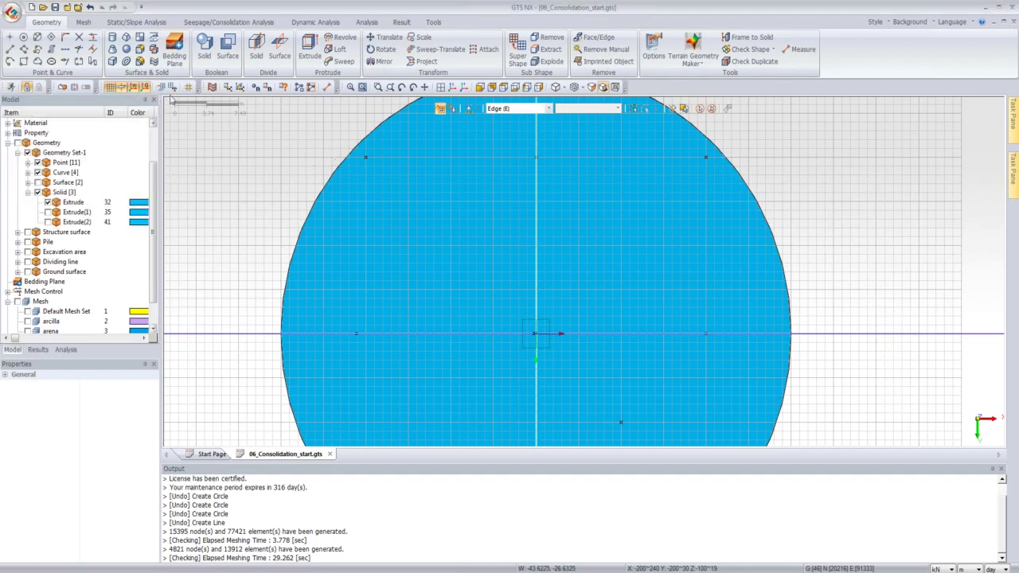
left_click(10, 38)
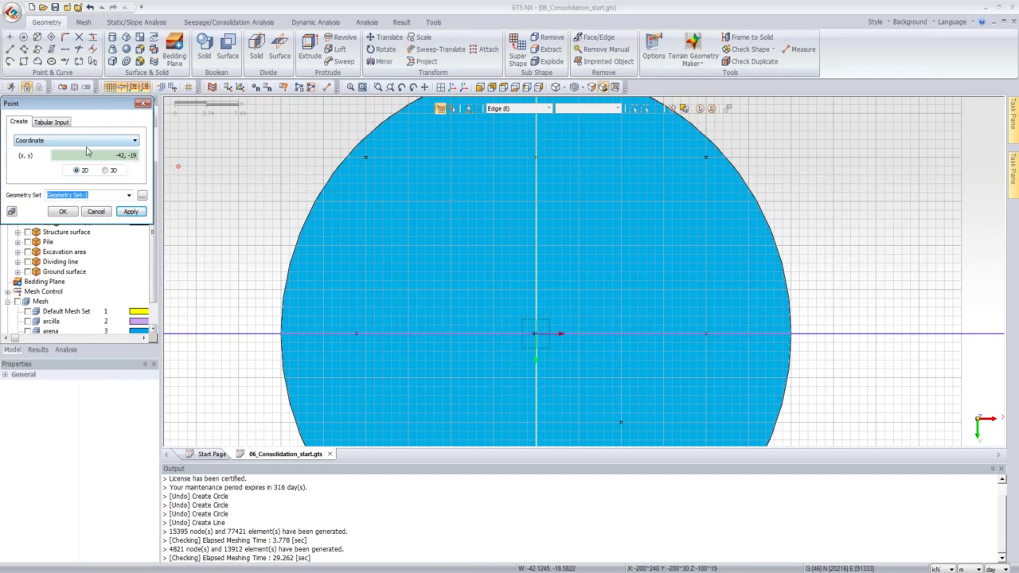
left_click(48, 122)
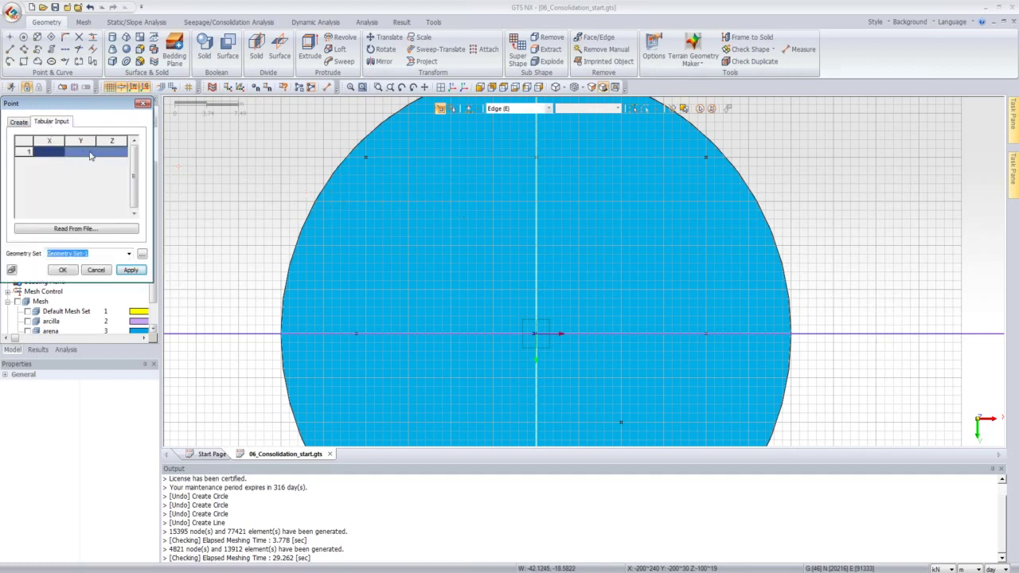
left_click(115, 153)
type("0")
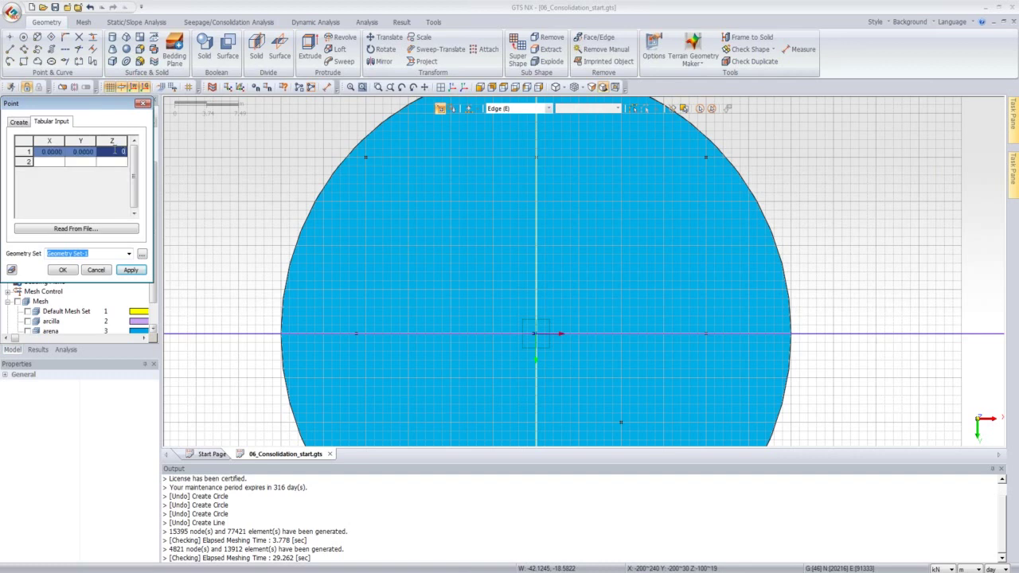
left_click(47, 154)
left_click(83, 153)
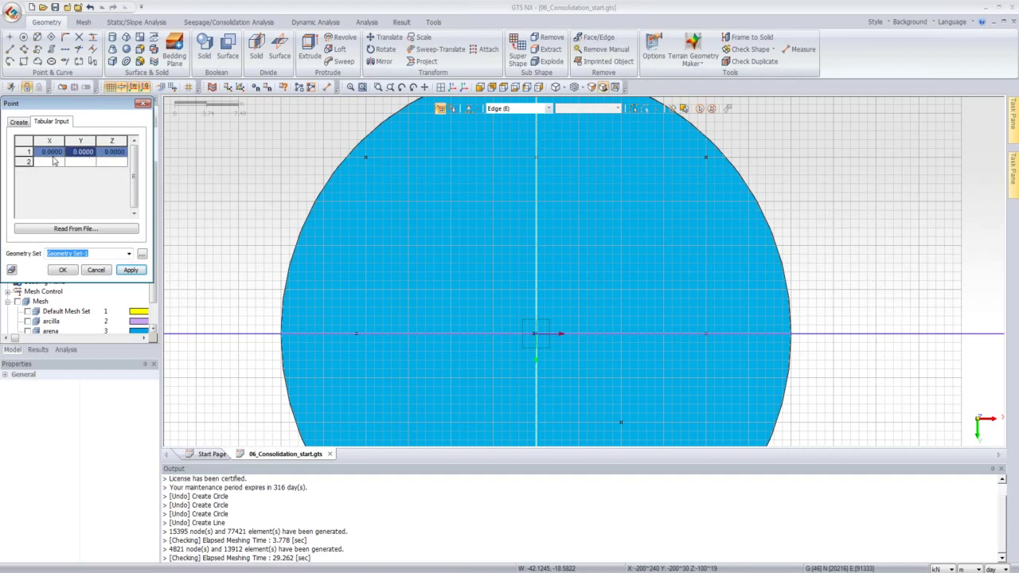
left_click(144, 104)
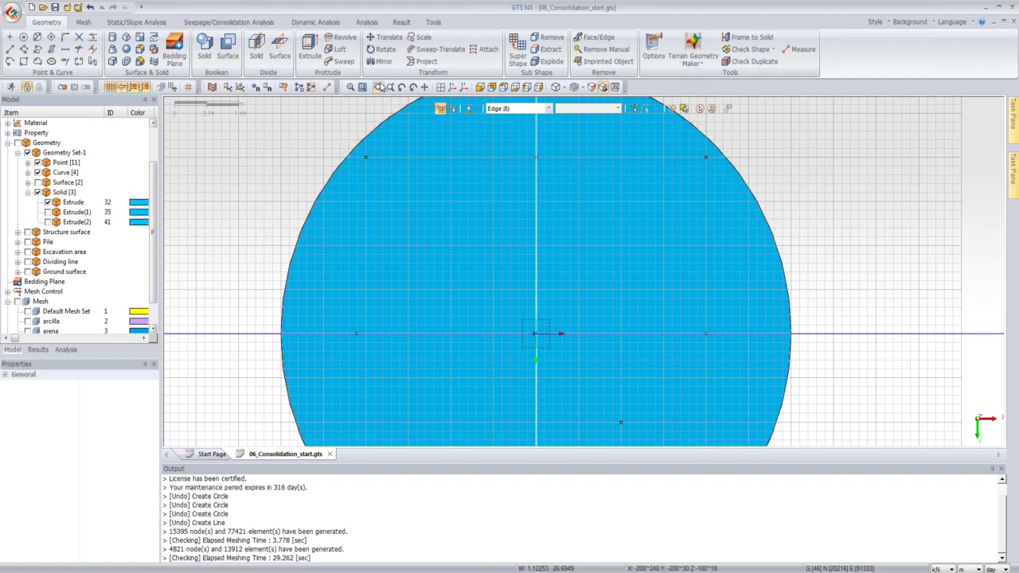
Step: View the cylindrical solid in isometric and from above, and return to a close view of its gridded base from below
left_click(452, 88)
scroll(598, 173, "up", 5)
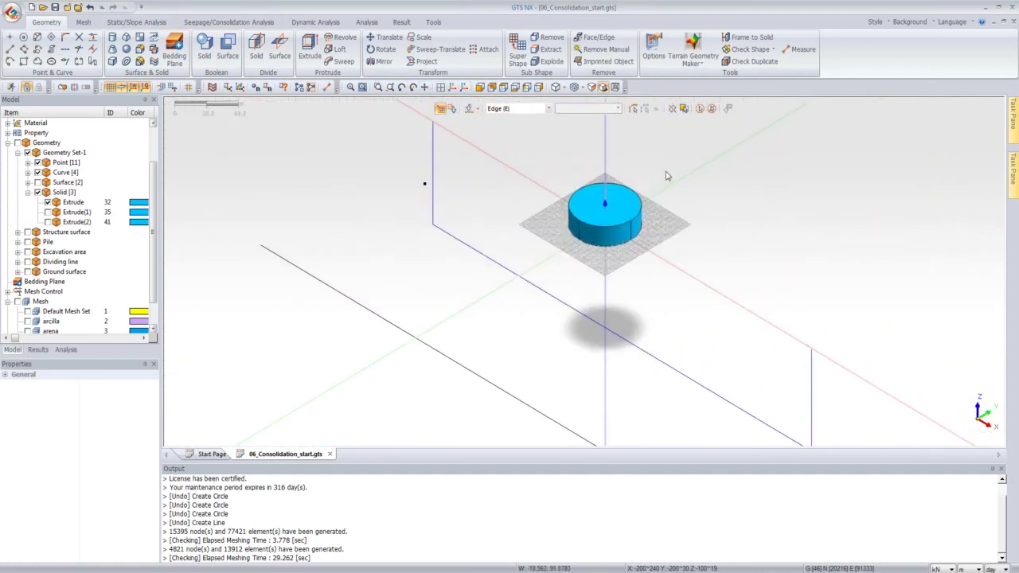
scroll(436, 188, "up", 3)
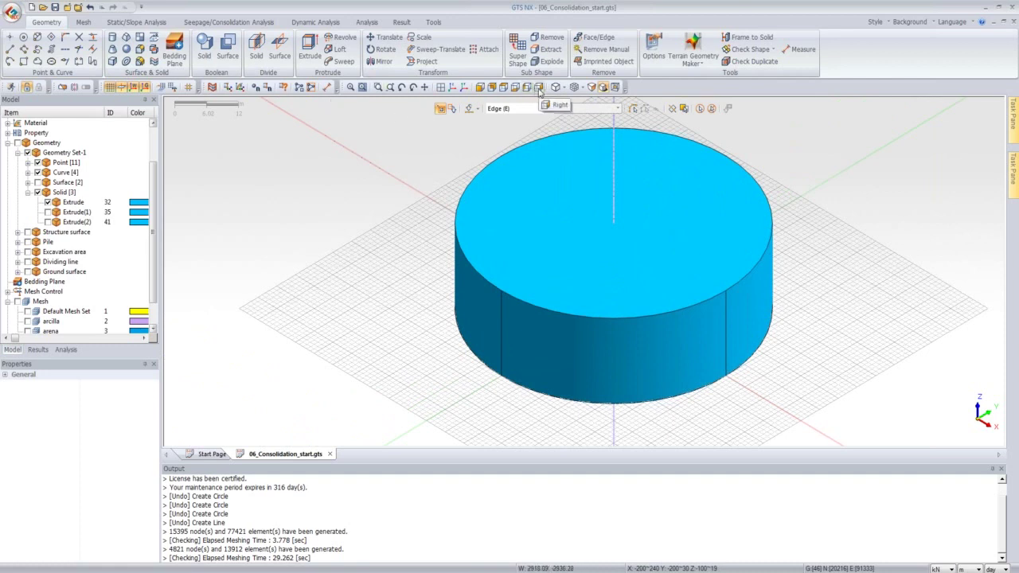
left_click(503, 88)
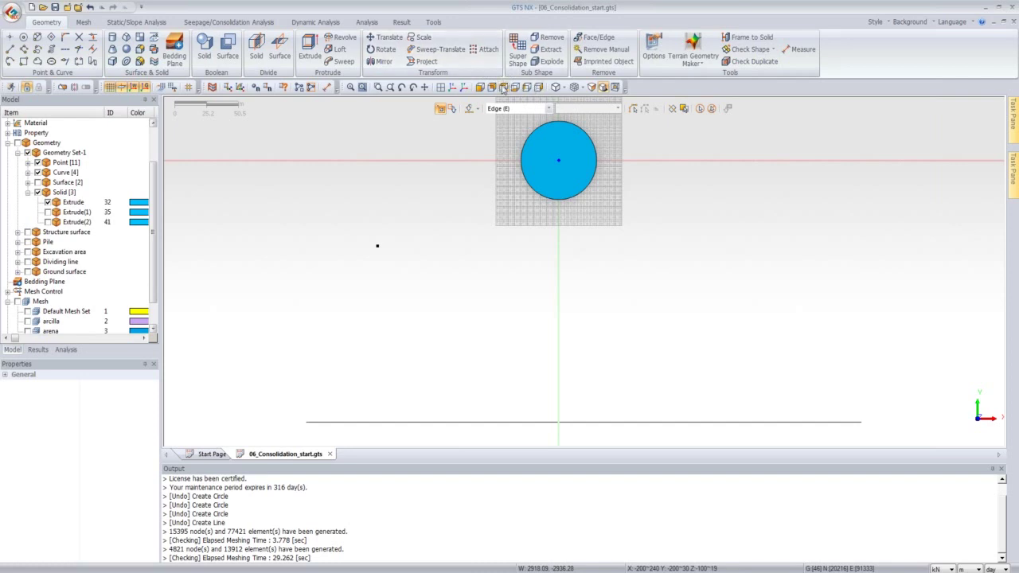
left_click(515, 88)
scroll(561, 422, "up", 4)
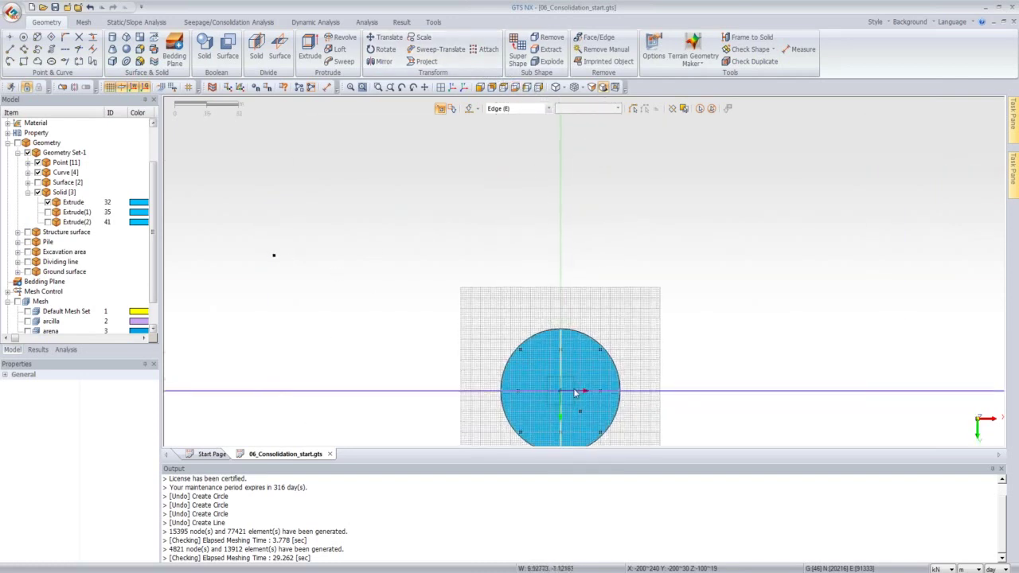
scroll(560, 423, "up", 5)
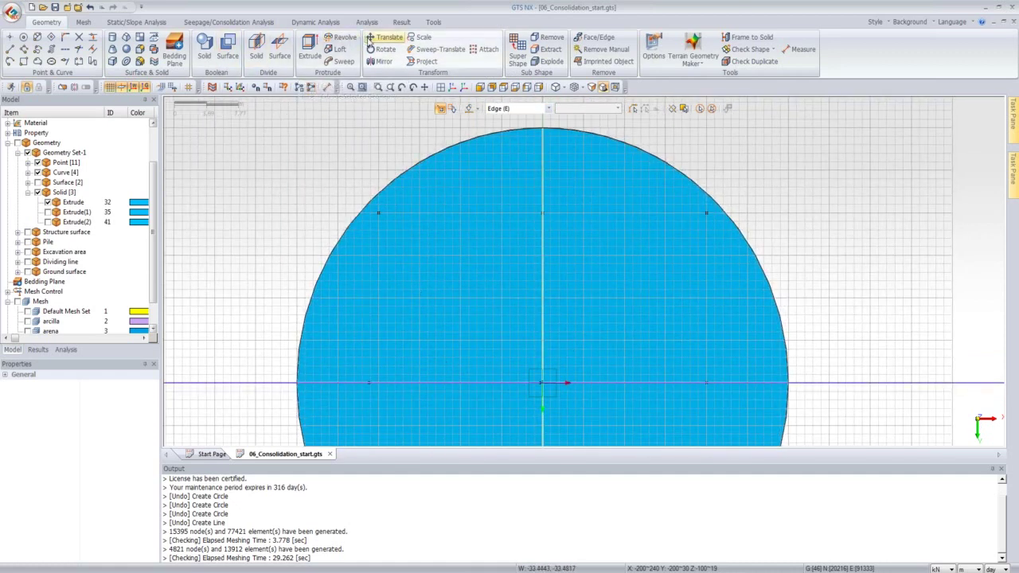
Step: Start a uniform Translate copy, hide the cylindrical Extrude solid and select the point on the negative X side of the circle as target
left_click(387, 37)
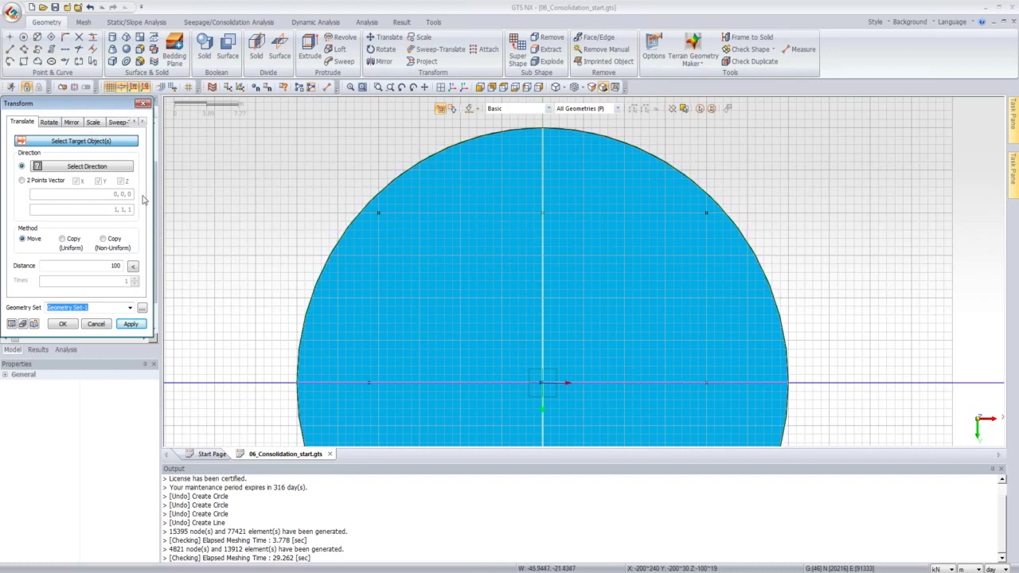
left_click(78, 247)
double_click(99, 104)
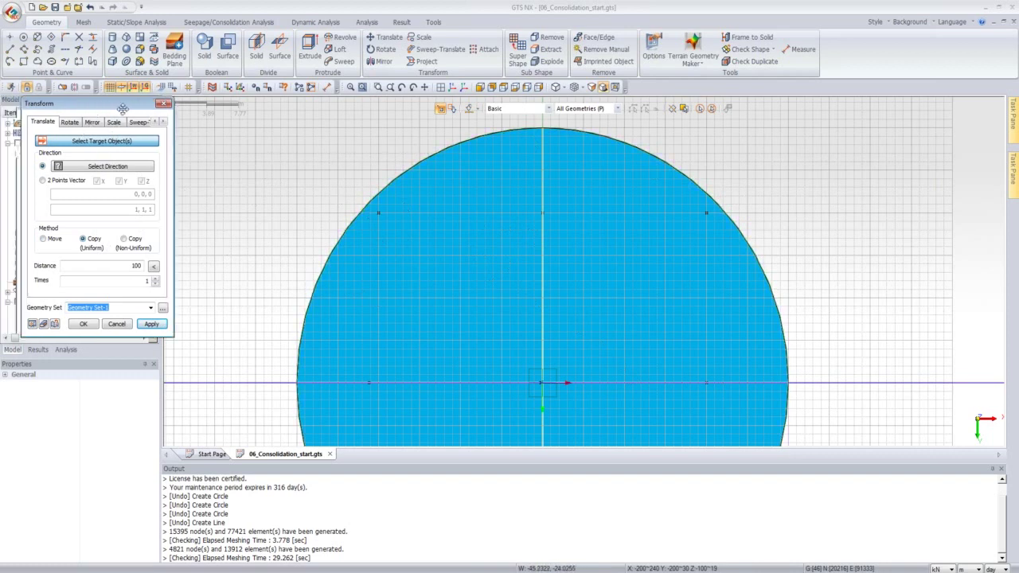
left_click(48, 203)
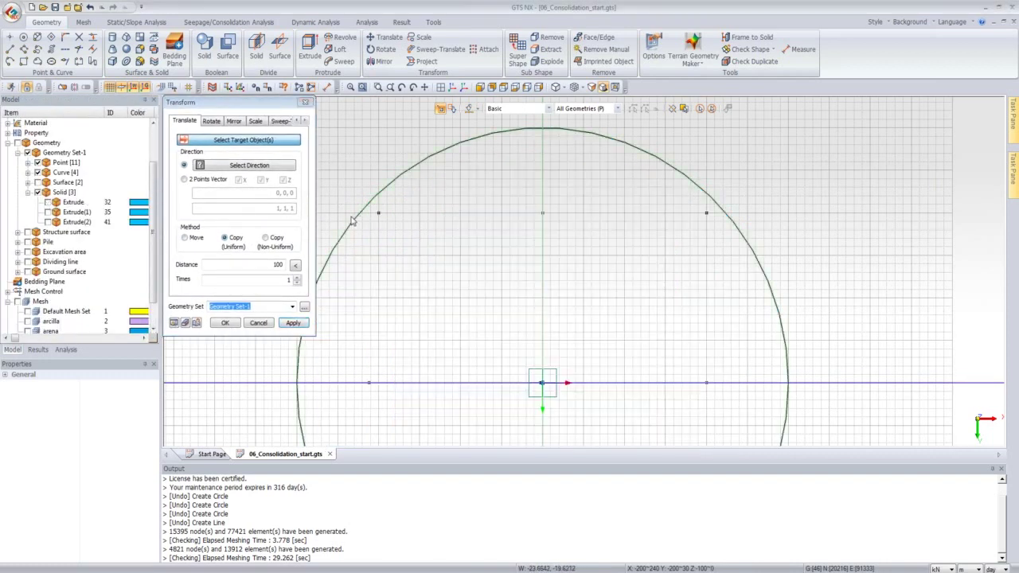
left_click(369, 383)
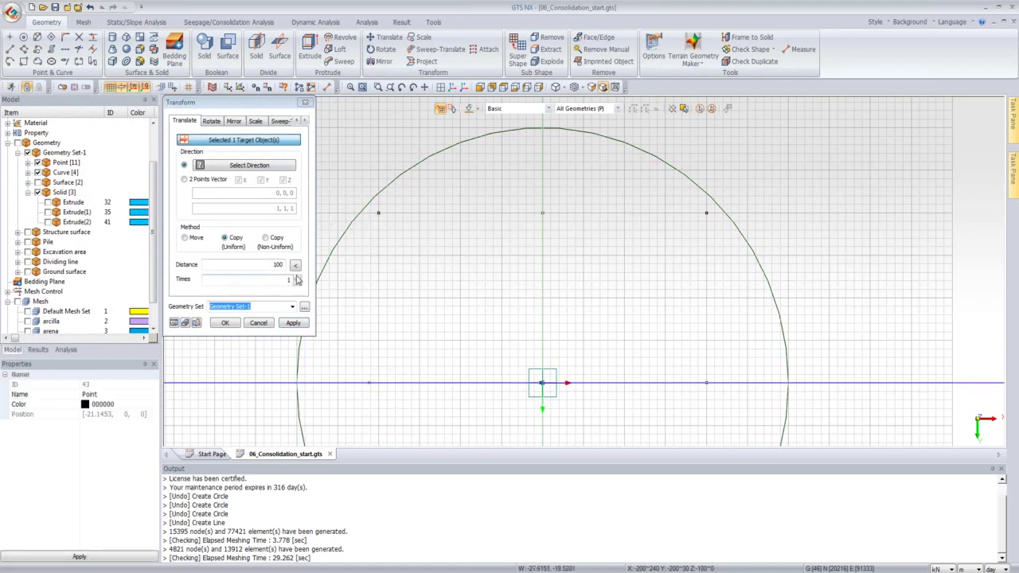
Step: Set the copy distance to 1 m with 10 repetitions and use the X axis as the direction
left_click(272, 265)
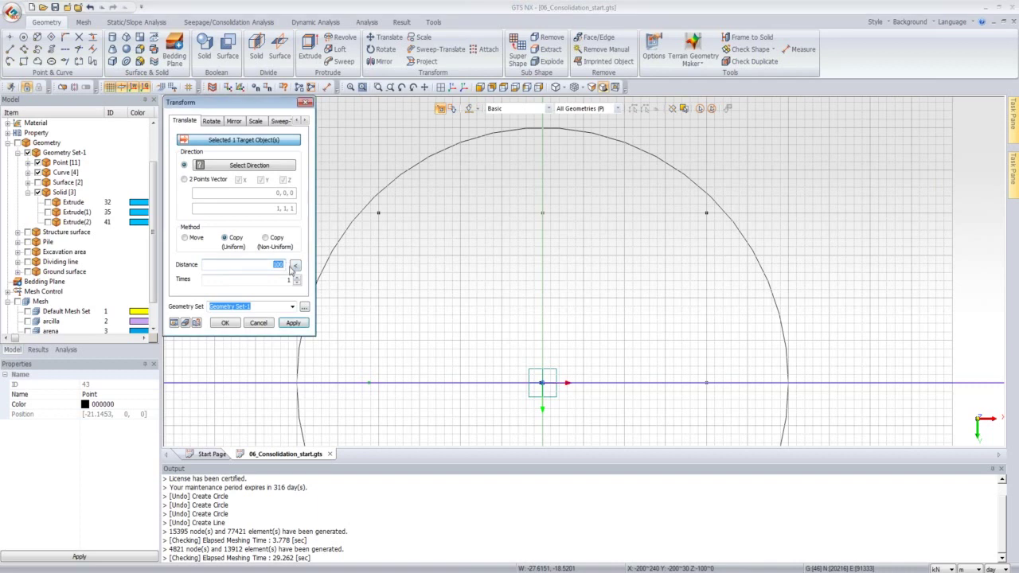
type("1")
left_click(297, 282)
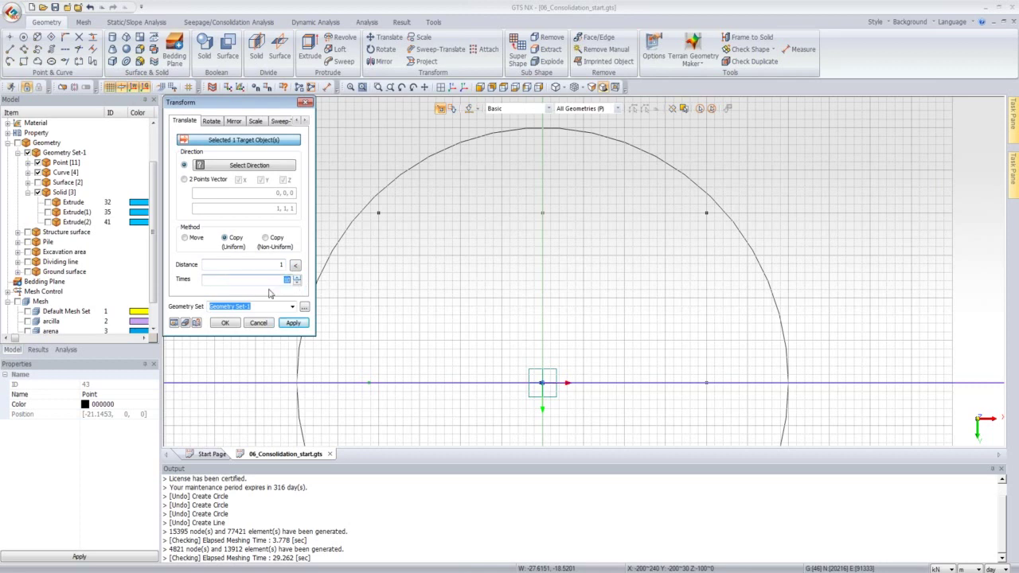
left_click(238, 166)
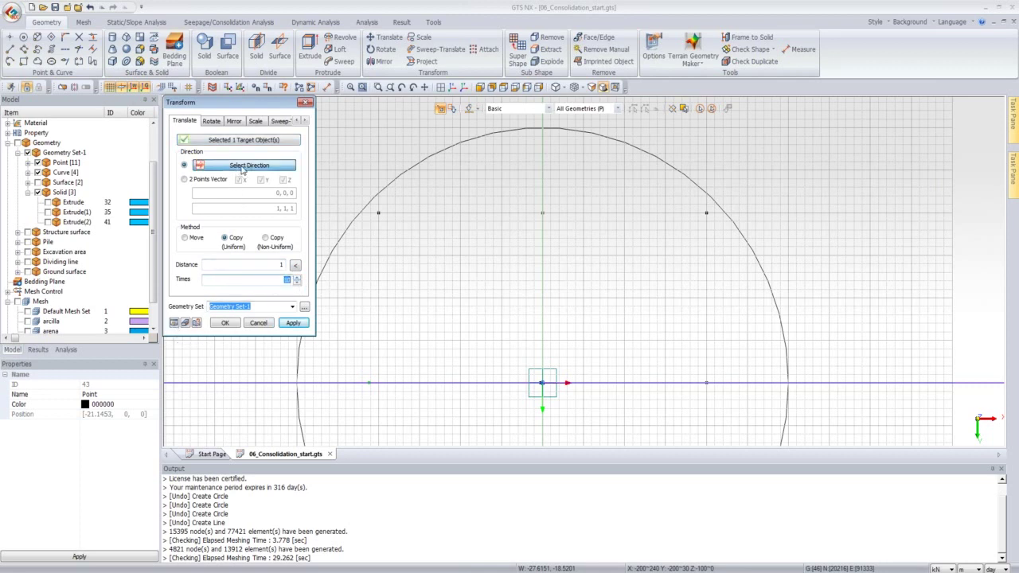
left_click(974, 386)
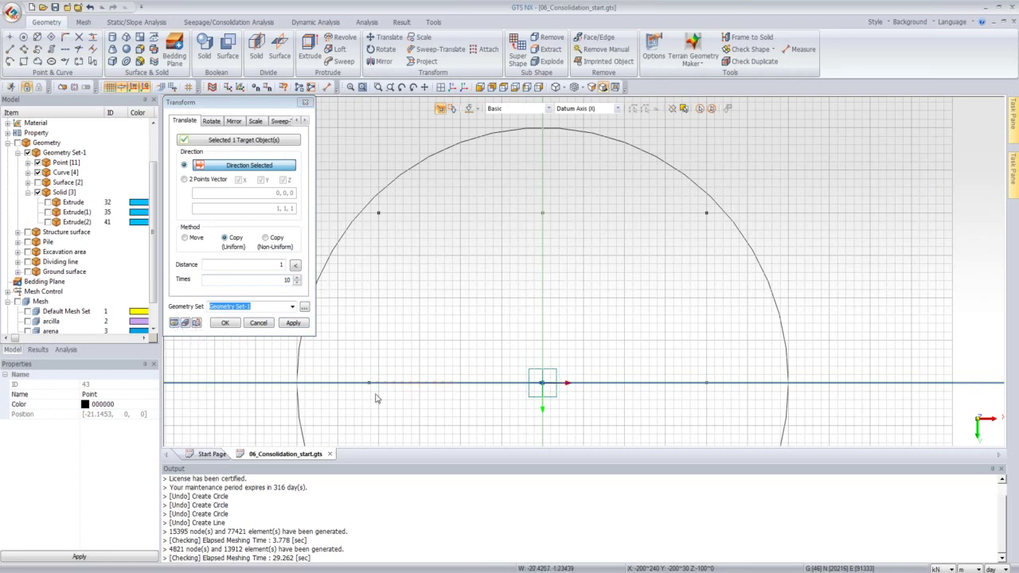
scroll(402, 387, "up", 5)
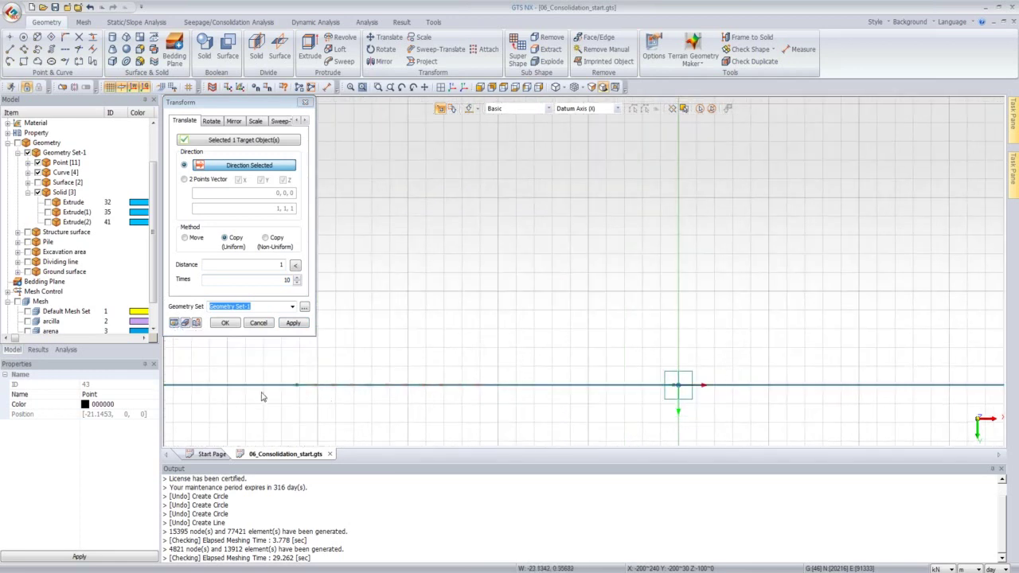
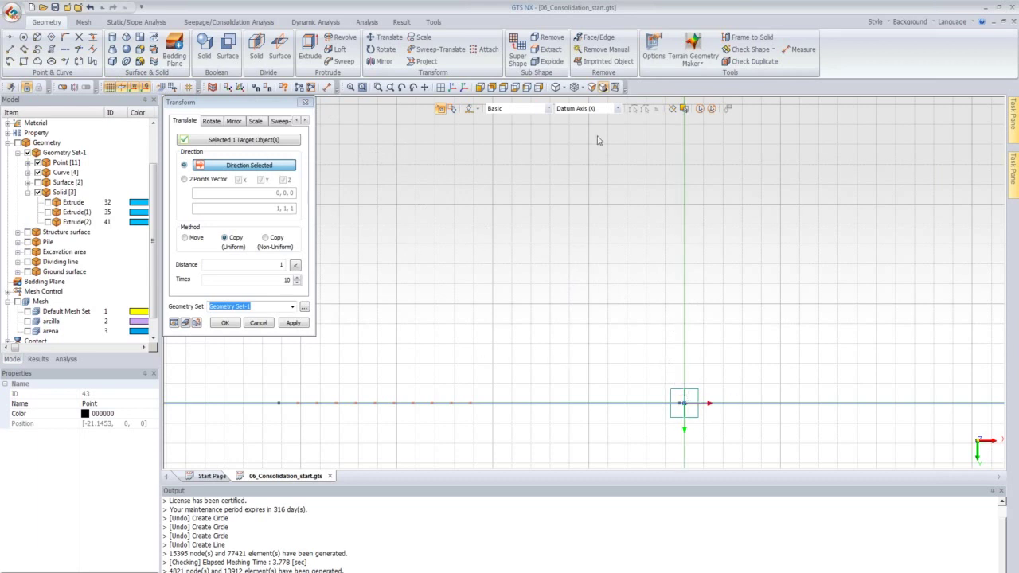
Step: Check the copy preview from above and set the copy distance to 2 m, keeping 10 repetitions
left_click(504, 89)
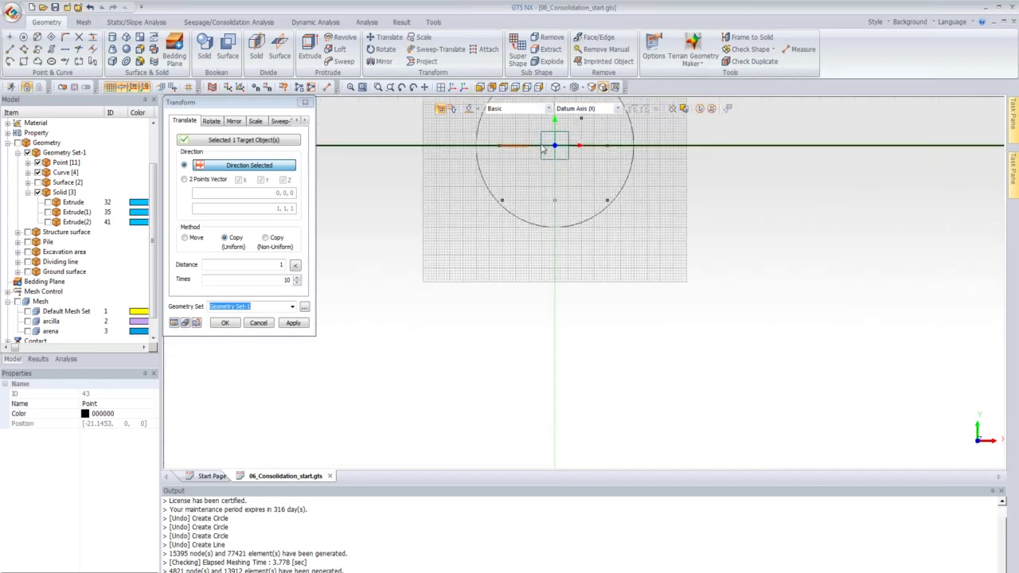
scroll(517, 143, "up", 5)
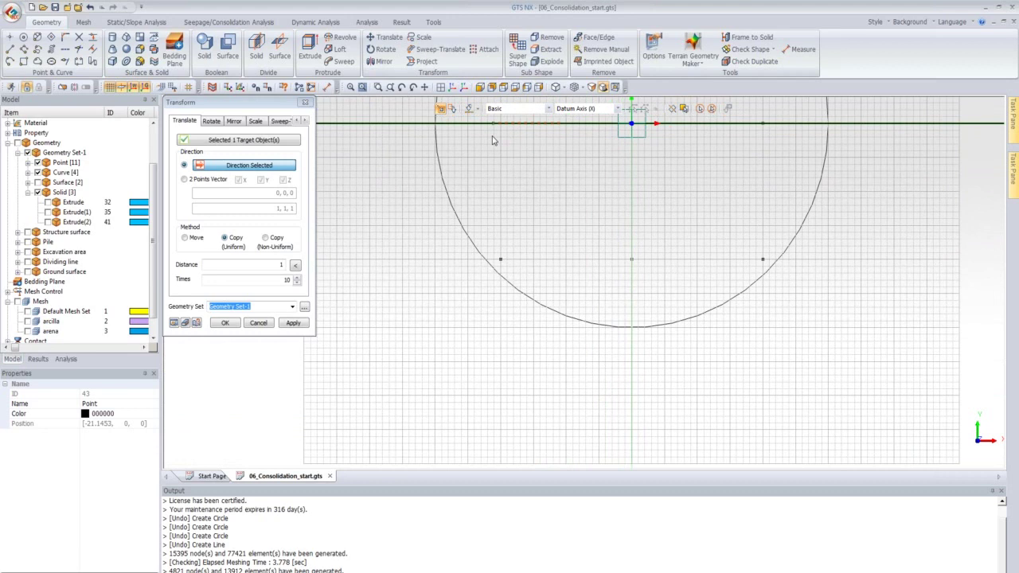
scroll(510, 143, "up", 2)
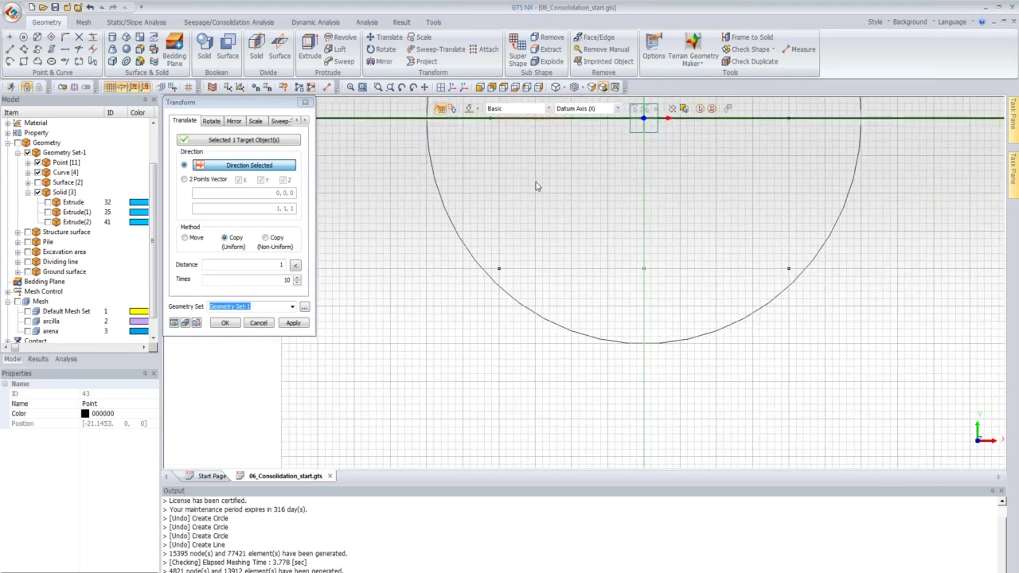
scroll(516, 124, "down", 1)
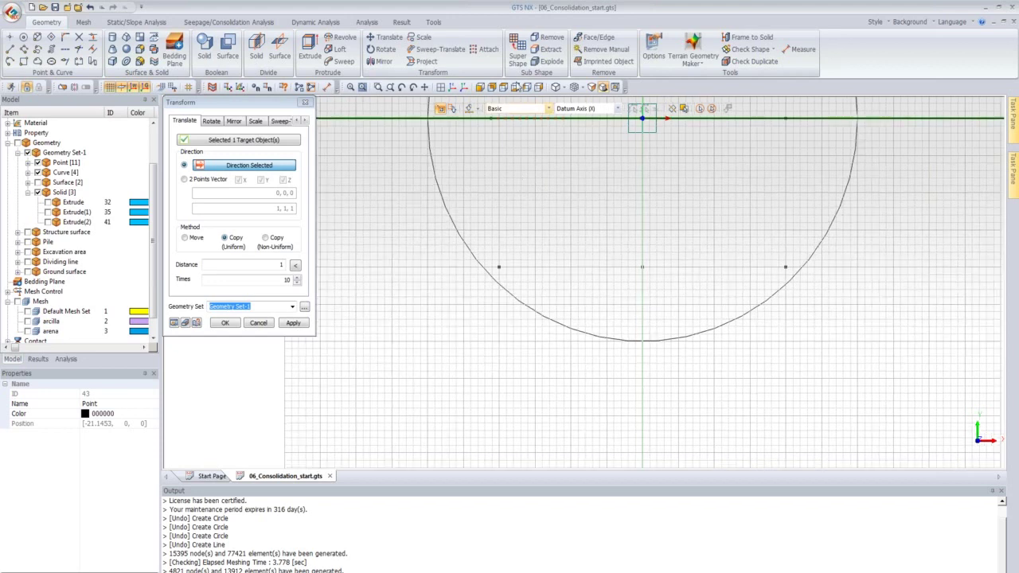
scroll(484, 108, "down", 3)
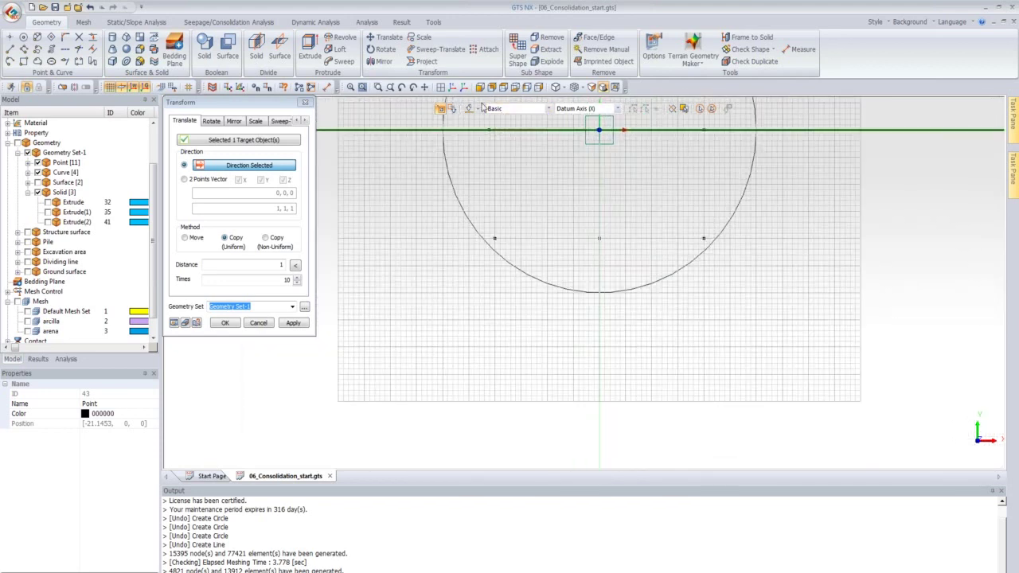
scroll(484, 108, "up", 5)
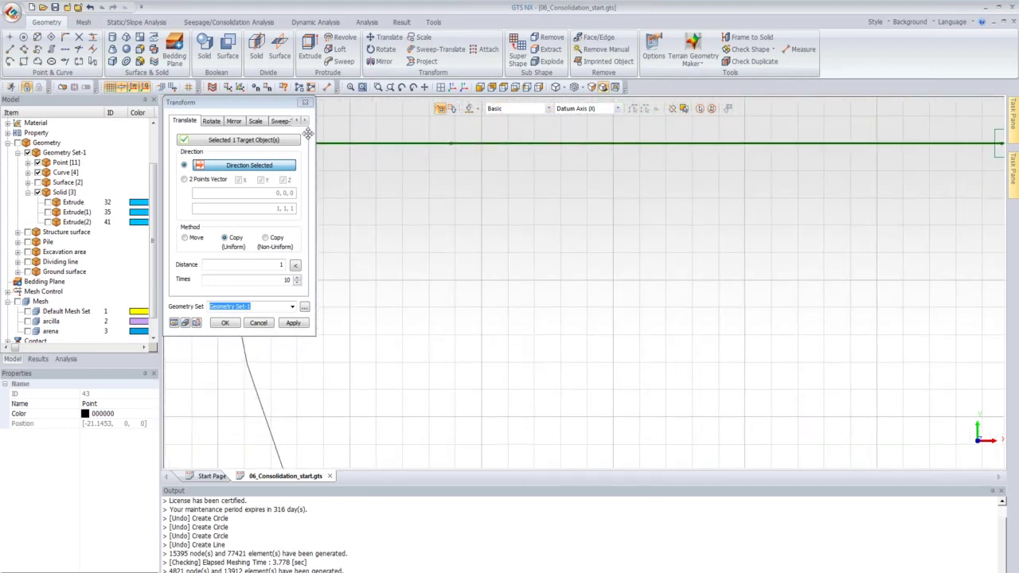
left_click(266, 267)
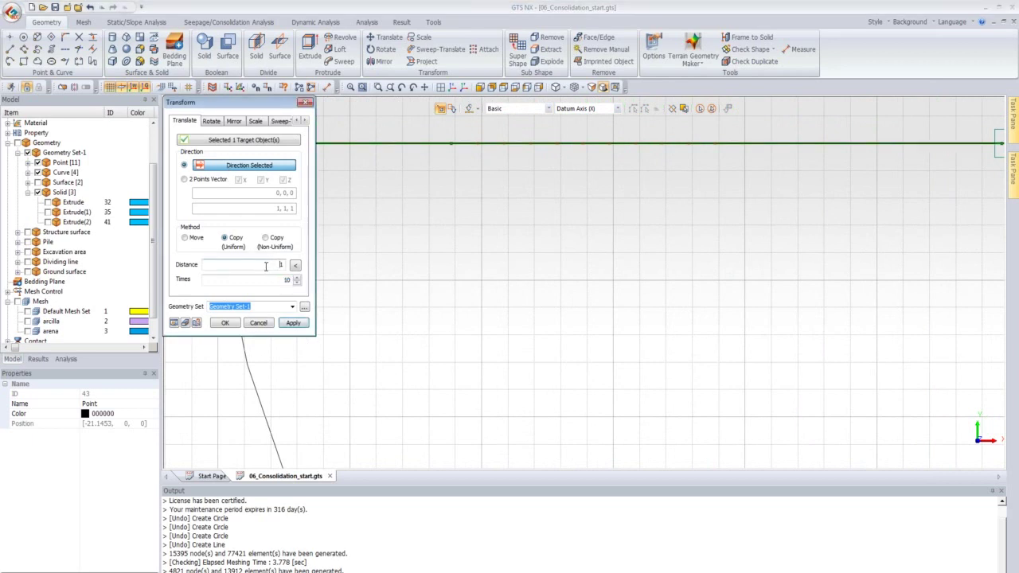
double_click(271, 279)
left_click(271, 266)
left_click(286, 280)
Step: View the points from the side and create the uniform point copies in Geometry Set-1
left_click(526, 87)
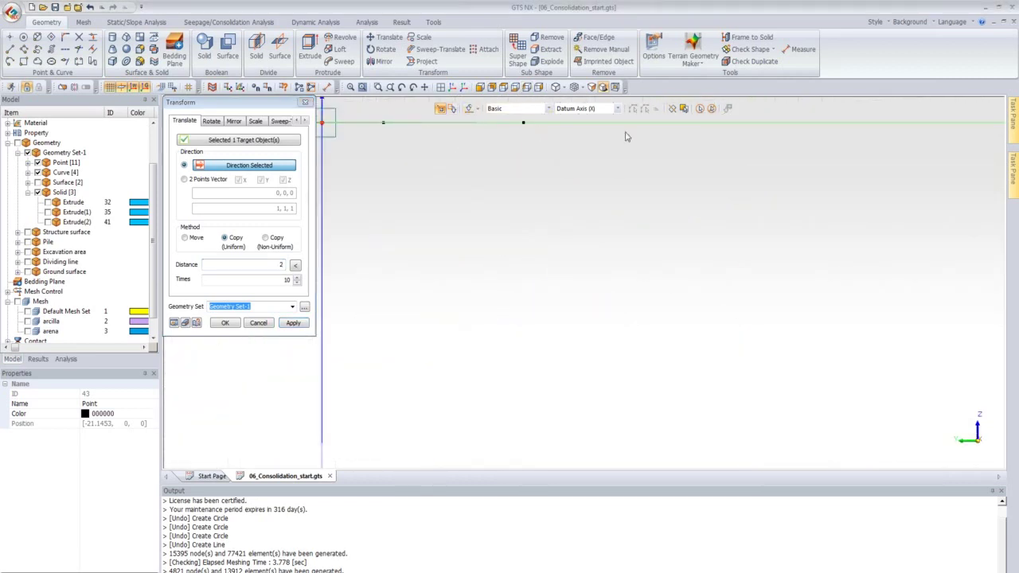
left_click_drag(258, 99, 108, 92)
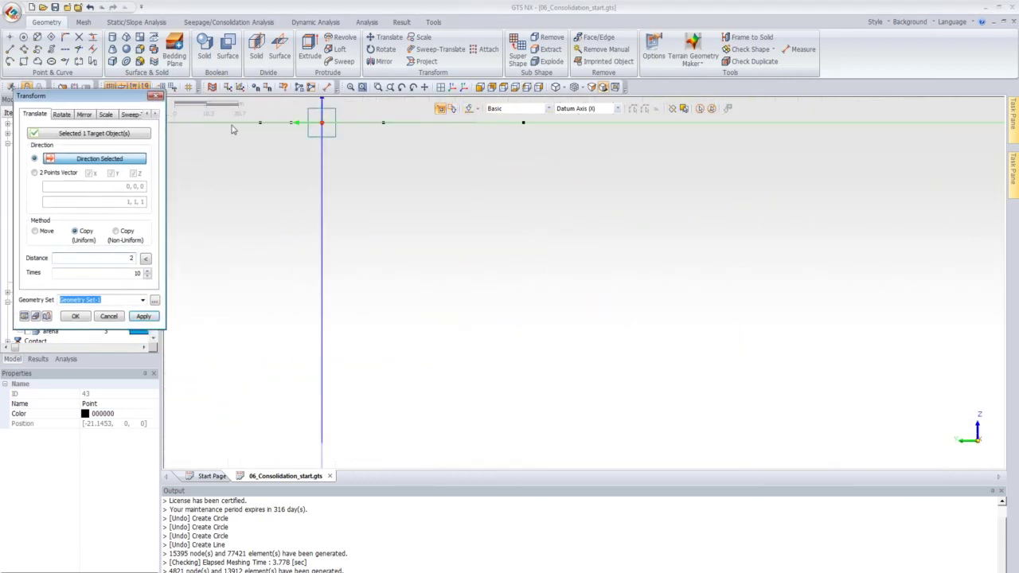
middle_click_drag(218, 132, 246, 111)
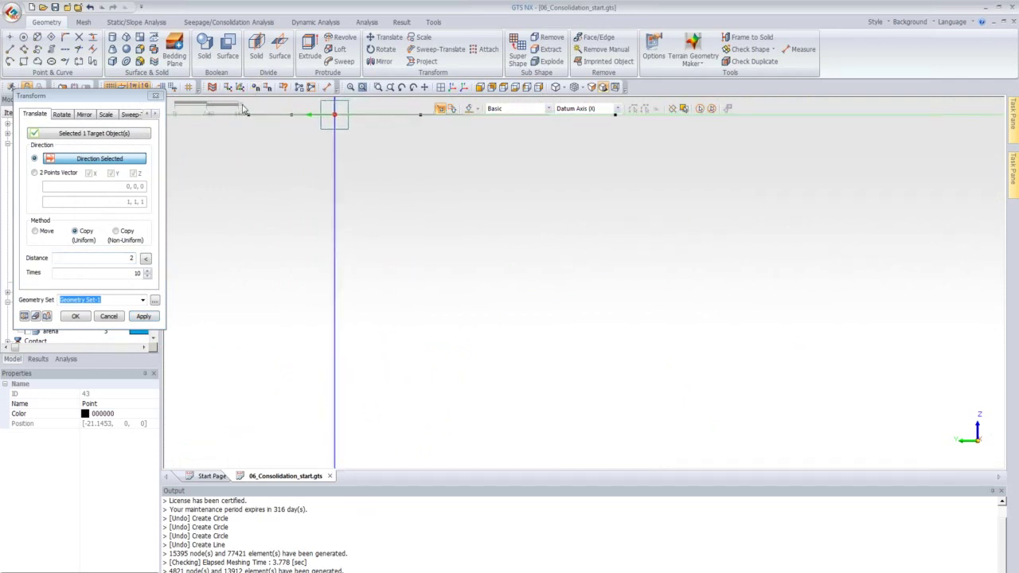
left_click(83, 318)
left_click(76, 316)
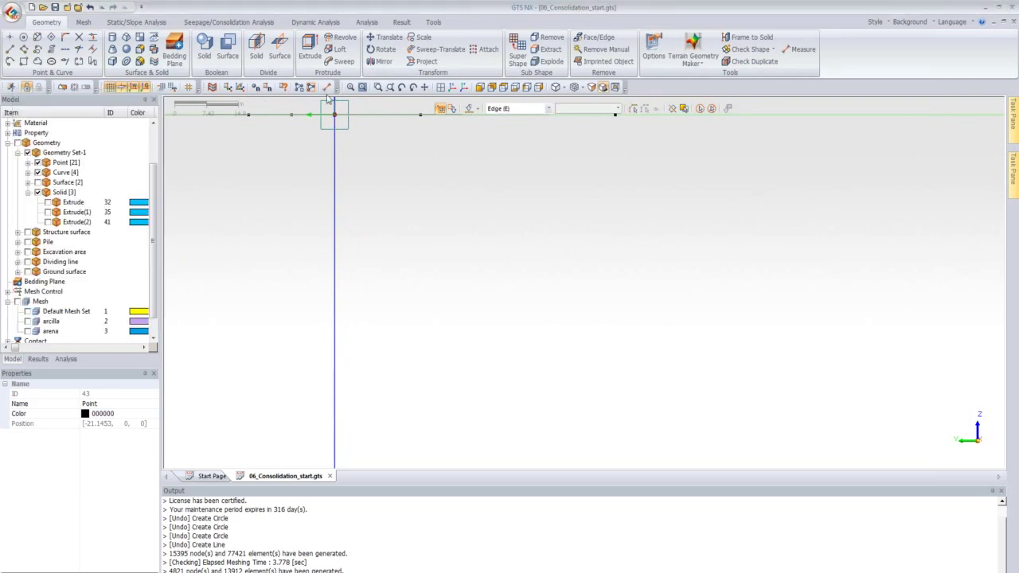
Step: Set up a uniform Translate copy of the circle and its points with a distance of 22 m
left_click(382, 37)
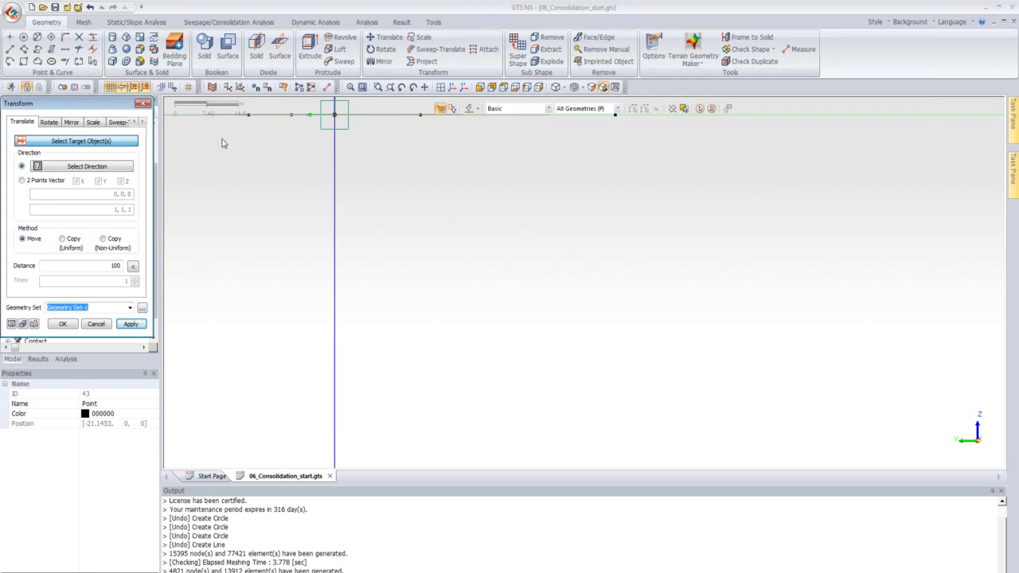
left_click(62, 239)
left_click(62, 239)
left_click_drag(237, 109, 503, 182)
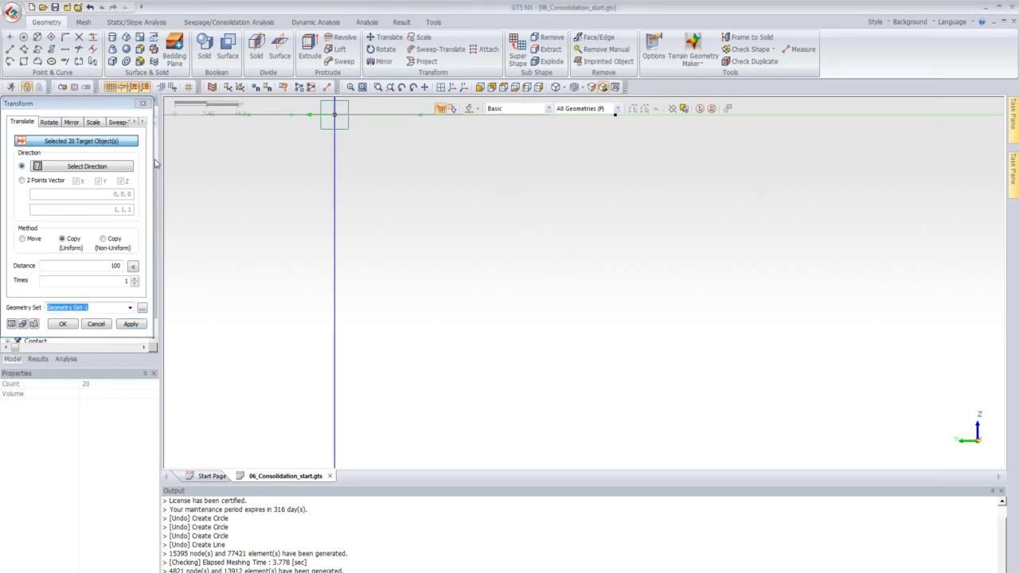
double_click(110, 265)
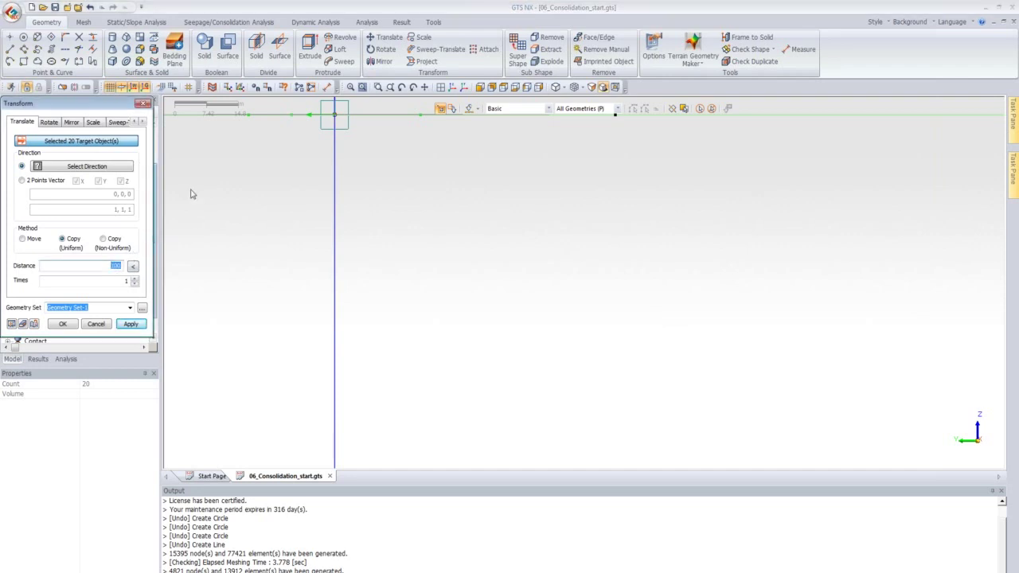
type("22")
left_click(122, 143)
left_click_drag(183, 106, 648, 178)
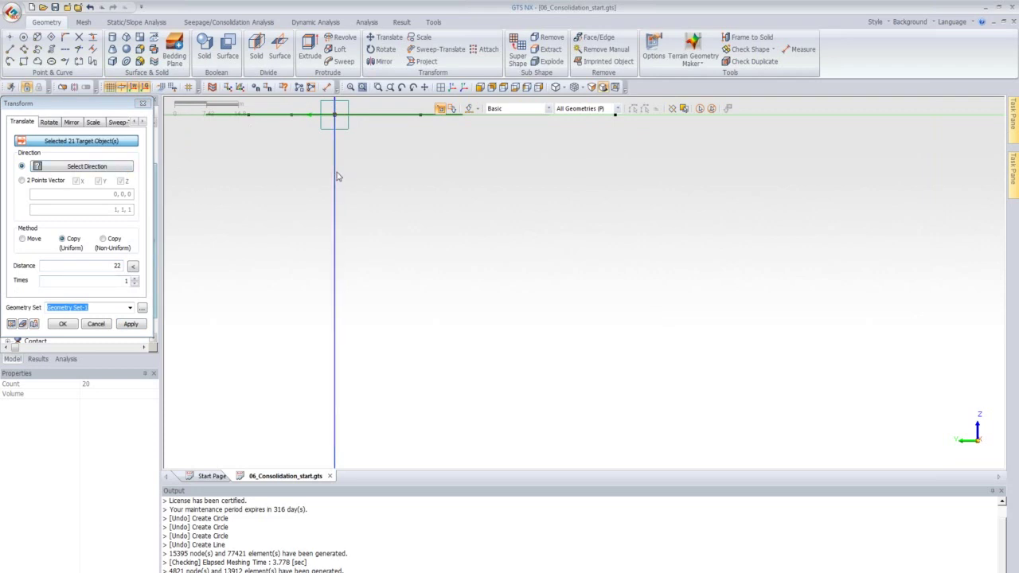
Step: Use the vertical Z axis as the copy direction and preview the copied circle and points
left_click(13, 324)
left_click(542, 327)
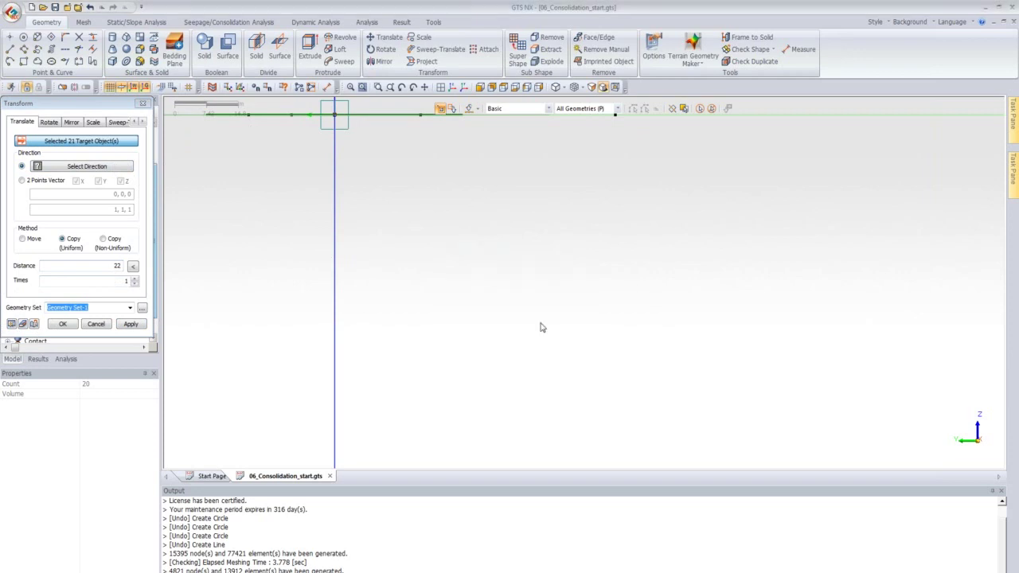
left_click(336, 219)
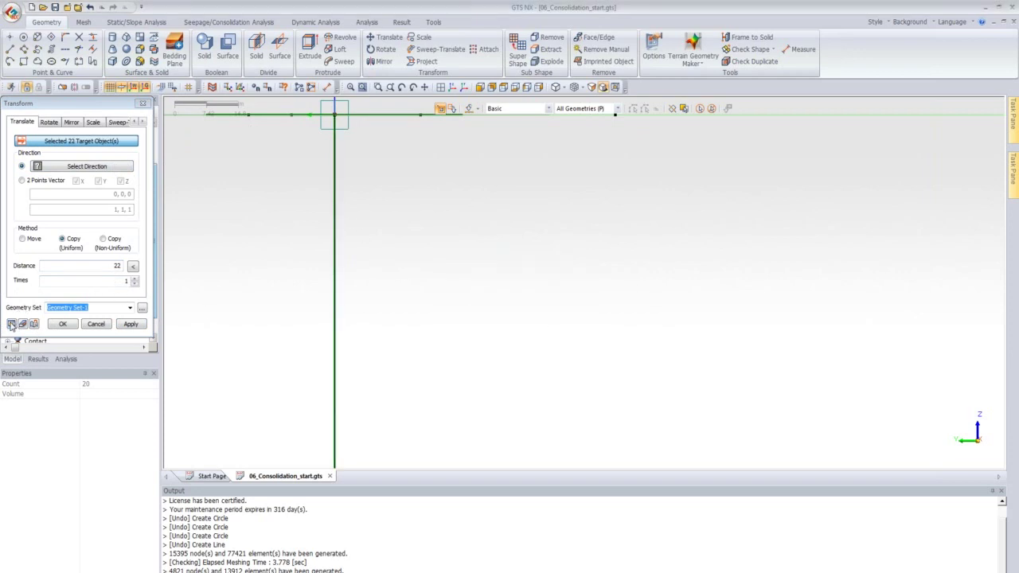
left_click(106, 165)
left_click(334, 200)
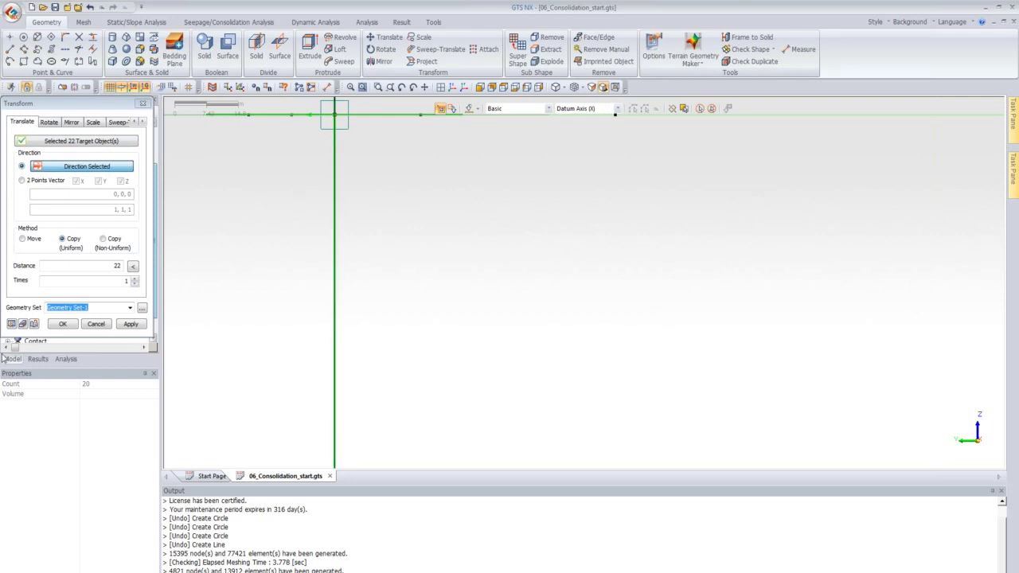
left_click(11, 324)
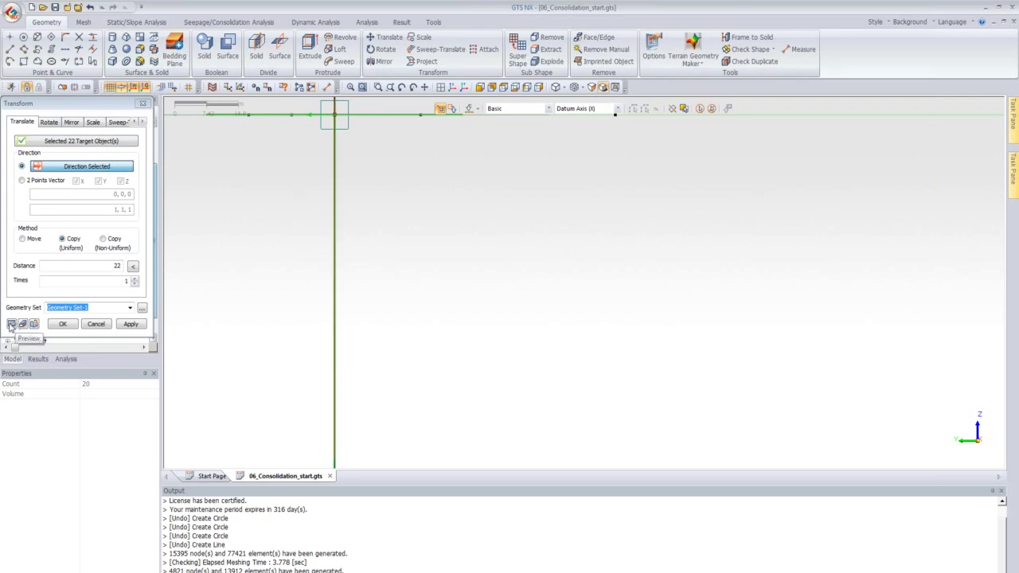
Step: Reverse the copy distance to -22 m, check the preview and create the copies in Geometry Set-1
scroll(305, 184, "down", 3)
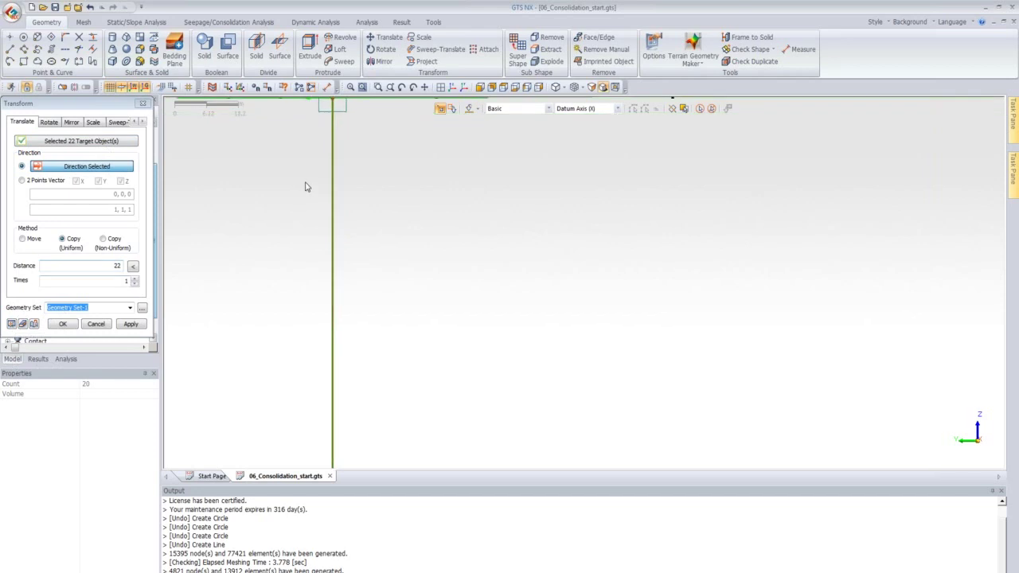
scroll(299, 156, "down", 1)
scroll(344, 99, "down", 1)
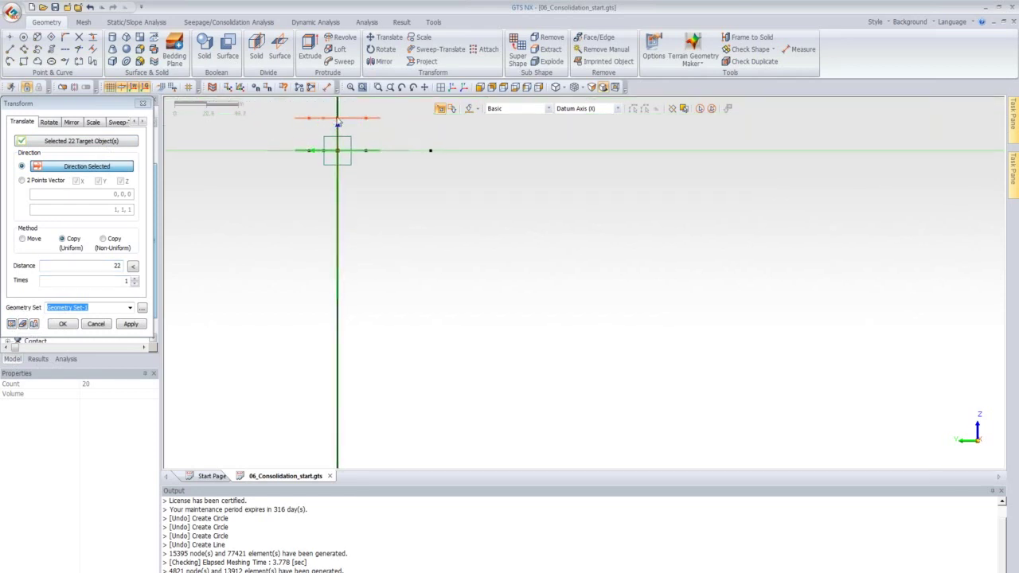
left_click(112, 268)
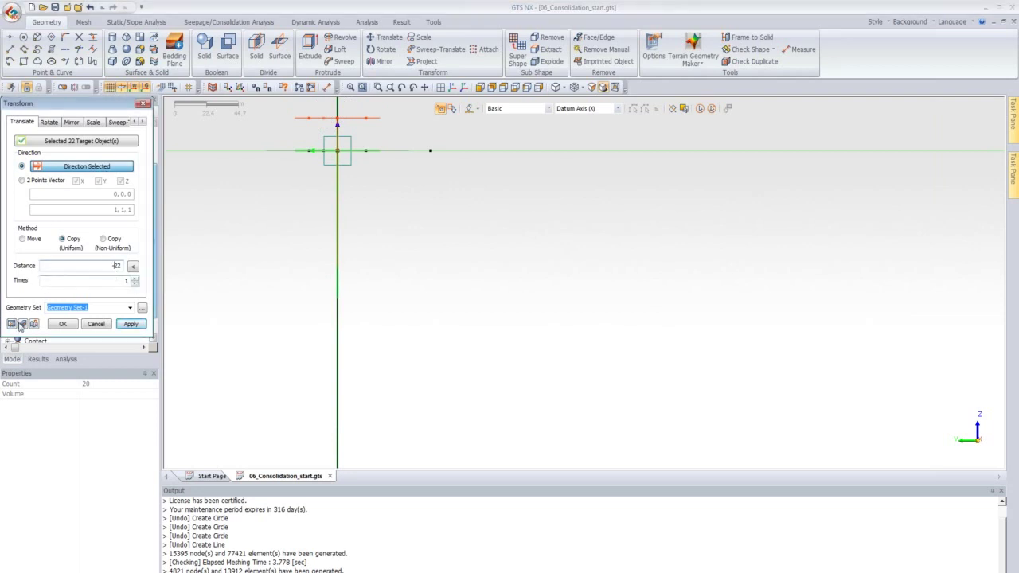
key("Delete")
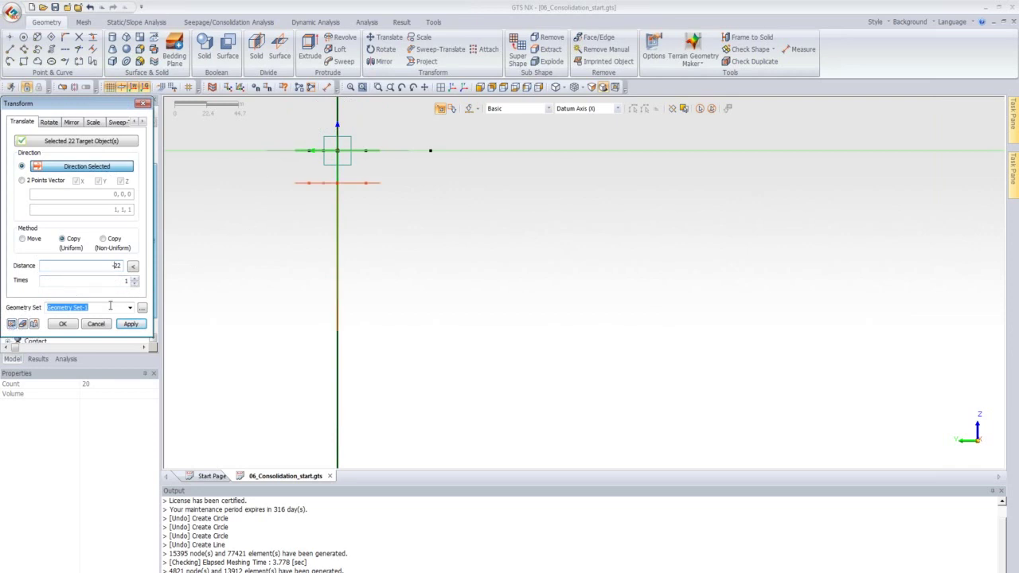
left_click(62, 324)
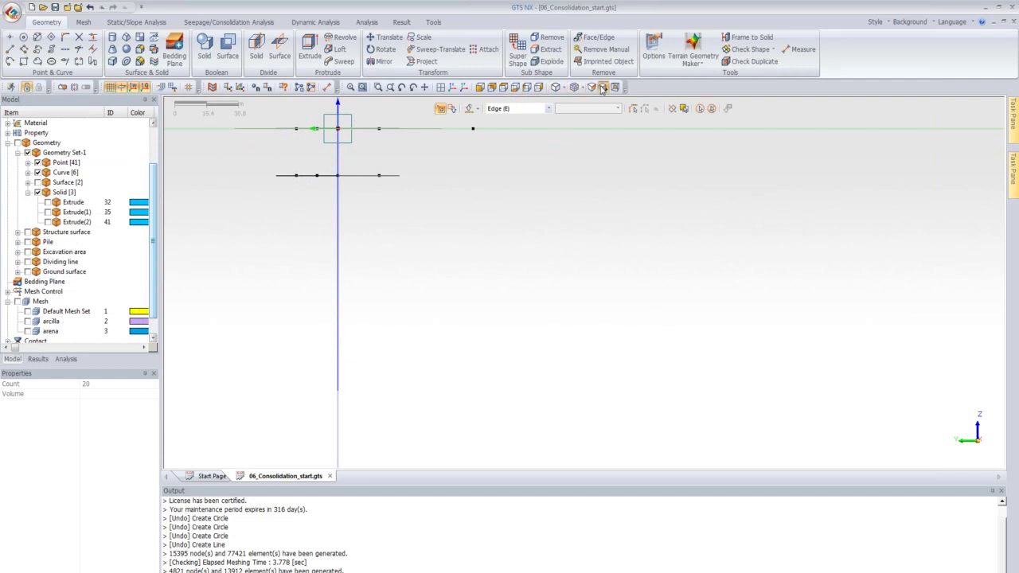
Step: Inspect the copied lower circle and its points against the upper circle in an isometric view
left_click(453, 88)
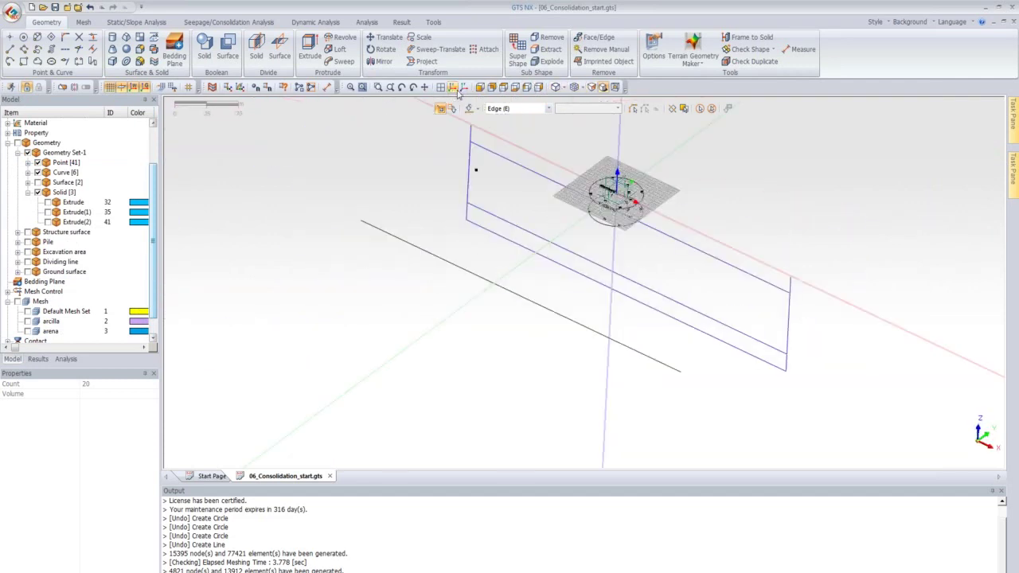
scroll(563, 167, "up", 6)
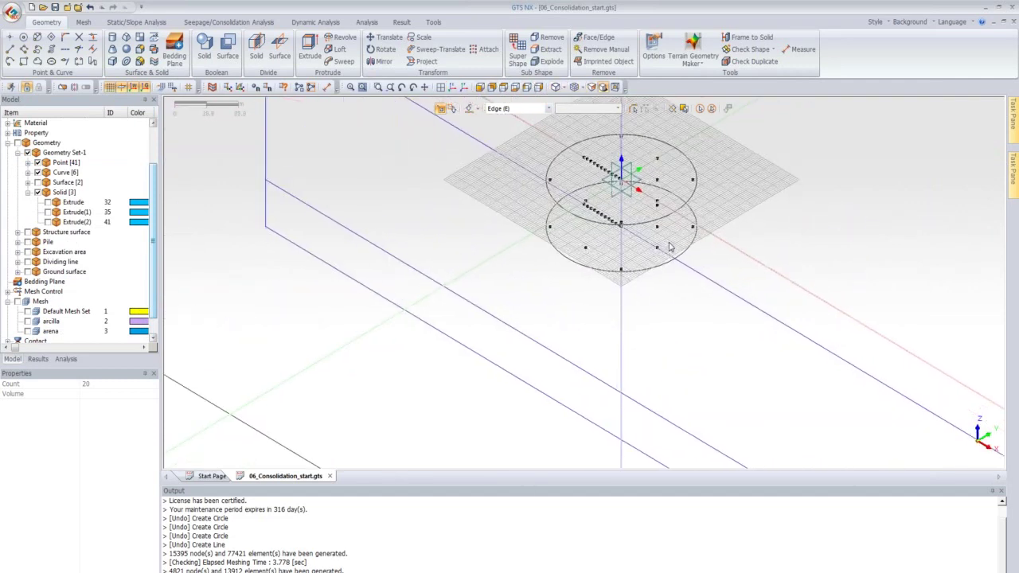
left_click(688, 263)
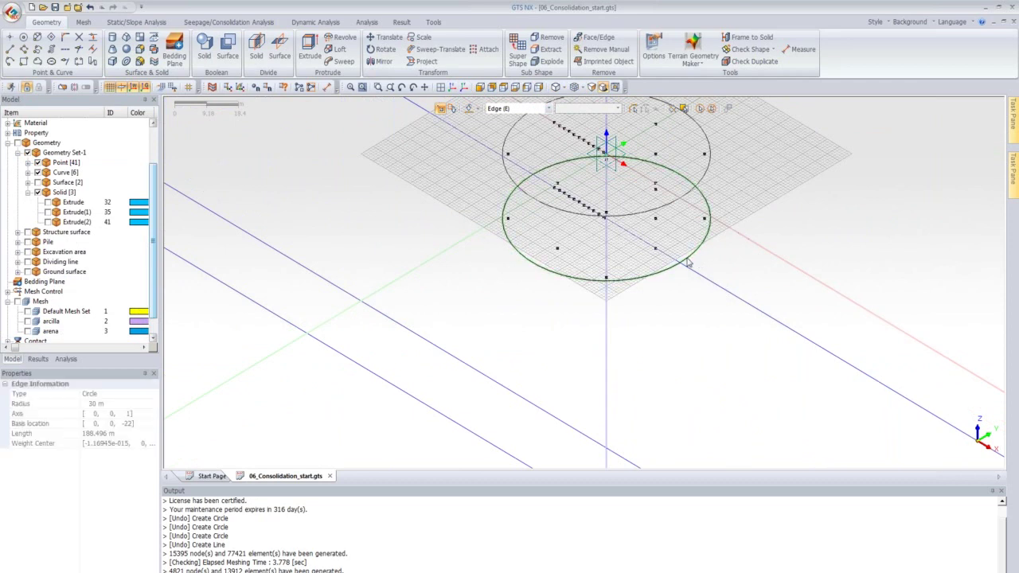
left_click(688, 262)
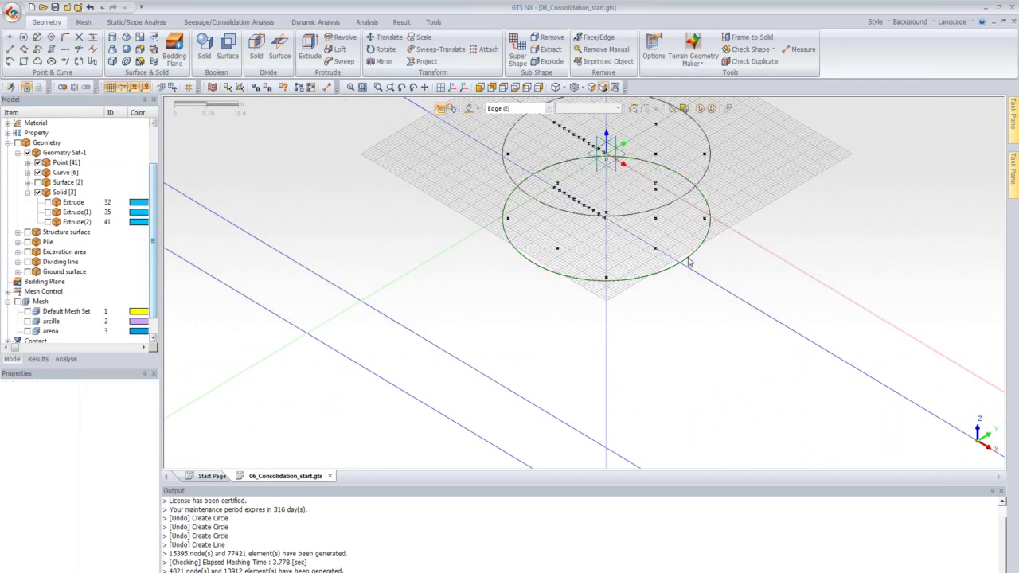
left_click(689, 263)
right_click(690, 263)
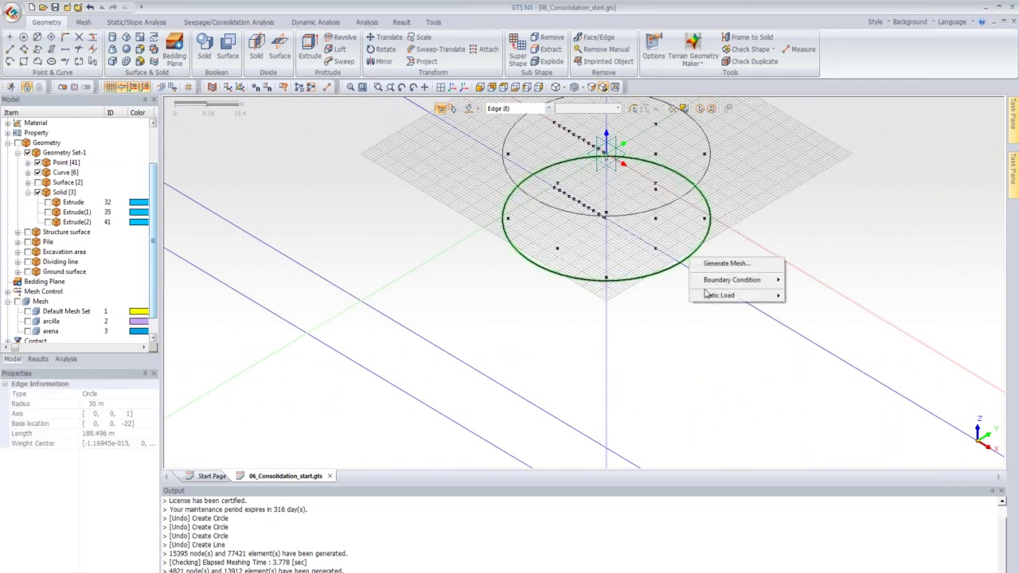
left_click(652, 296)
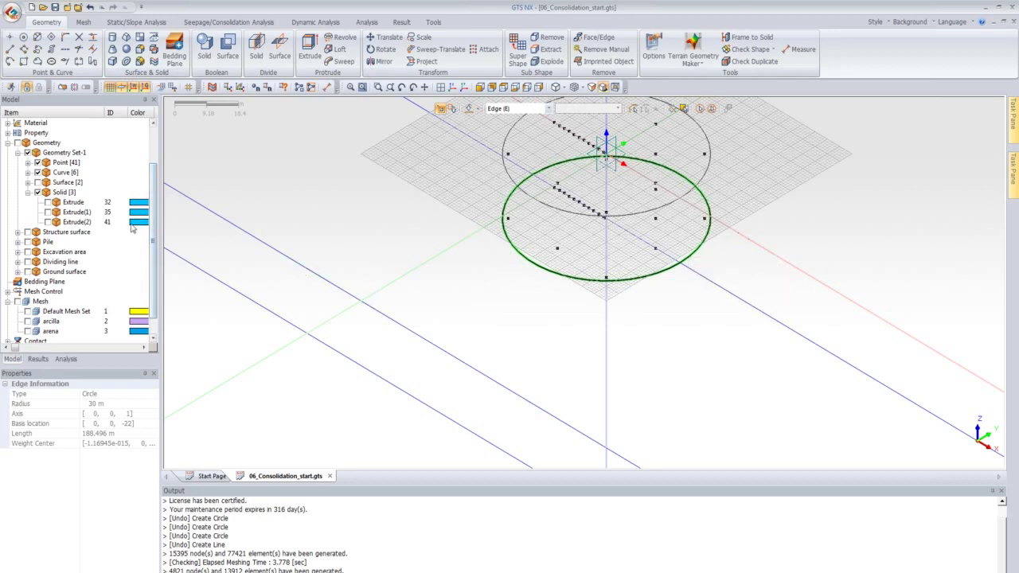
left_click(522, 262)
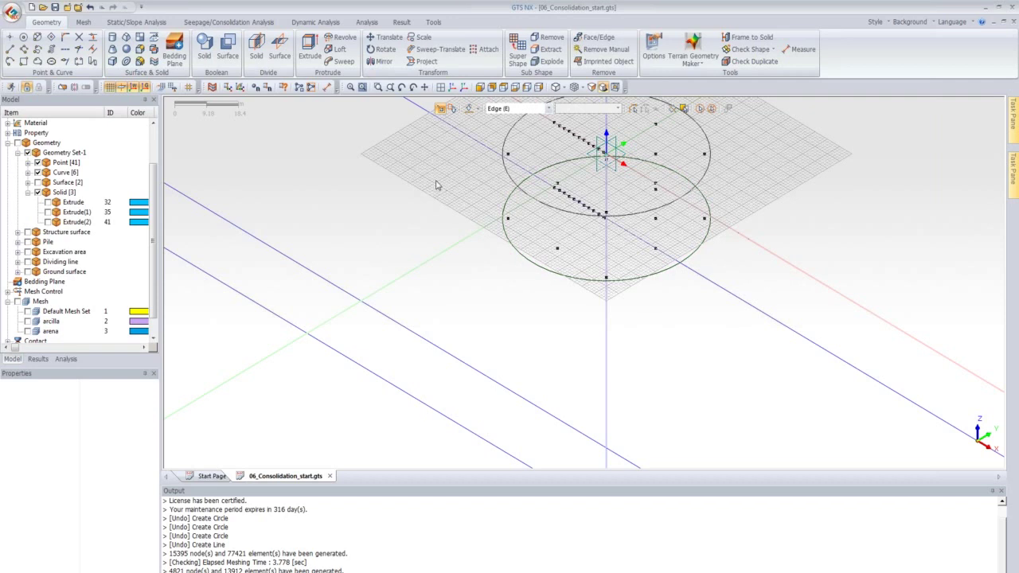
scroll(443, 185, "up", 3)
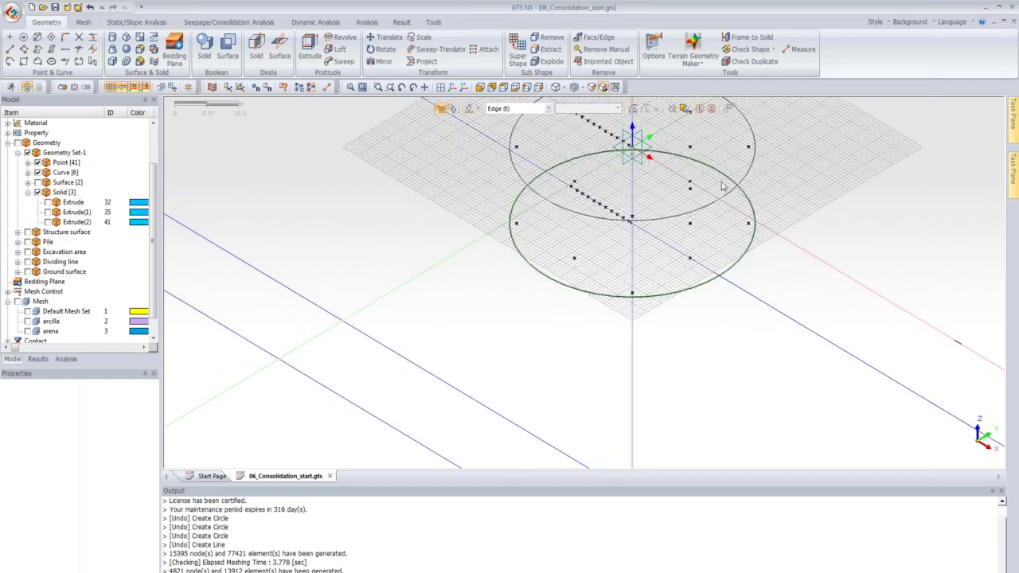
scroll(478, 211, "up", 1)
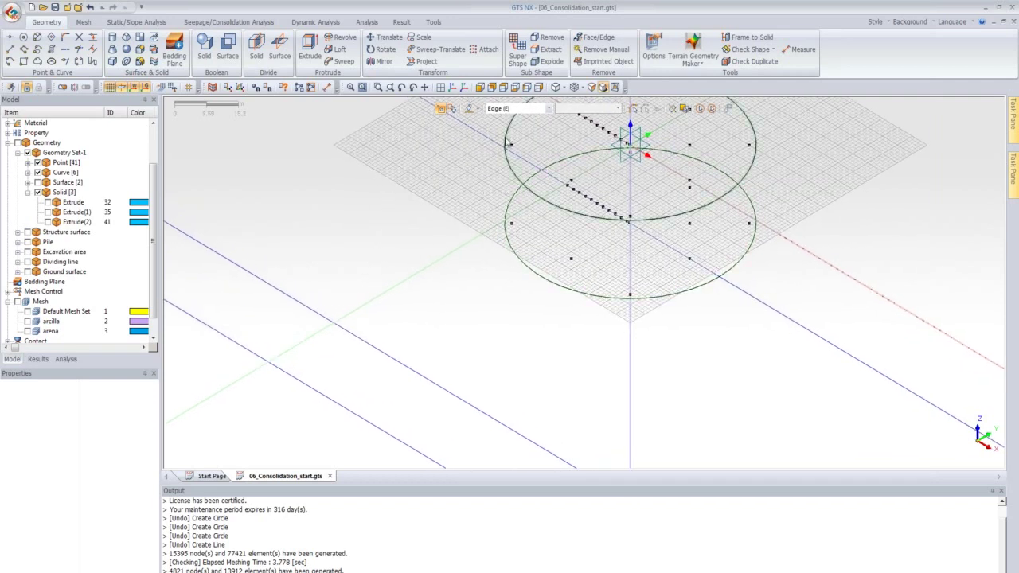
Step: Try to draw a 2D line from the upper circle's point at X -20, Y -20 to its lower copy
left_click(9, 48)
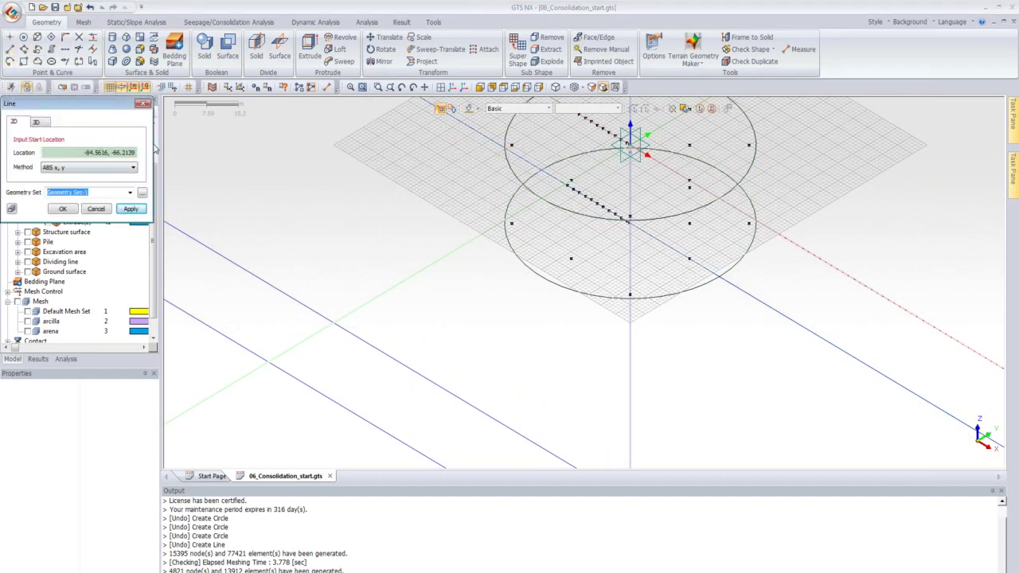
left_click(511, 148)
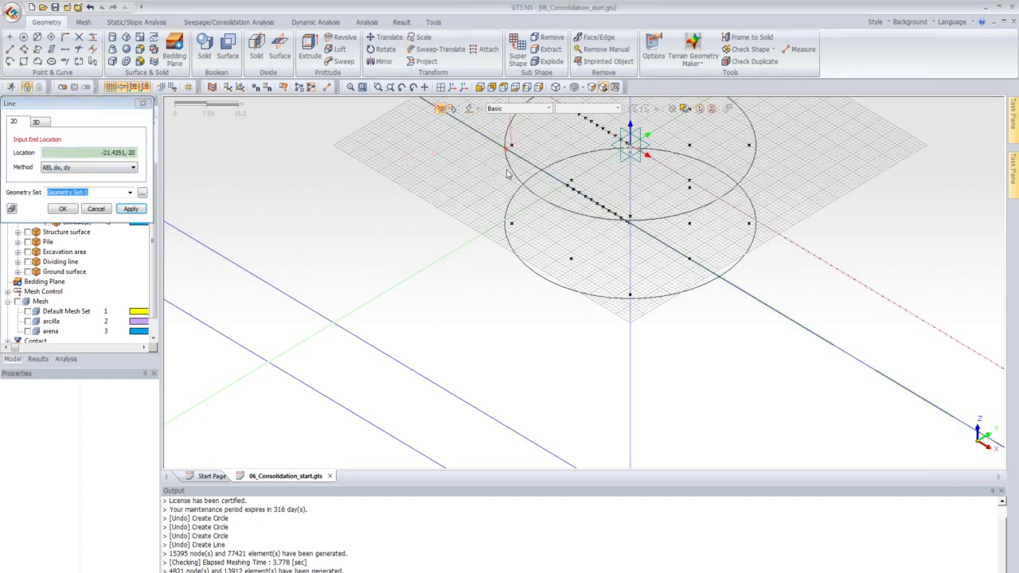
left_click(511, 226)
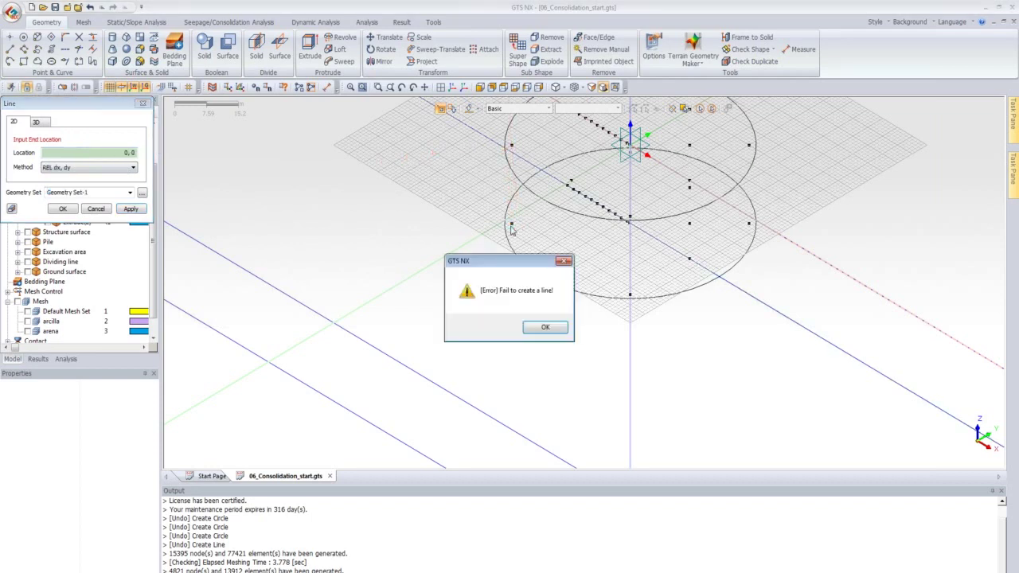
left_click(543, 328)
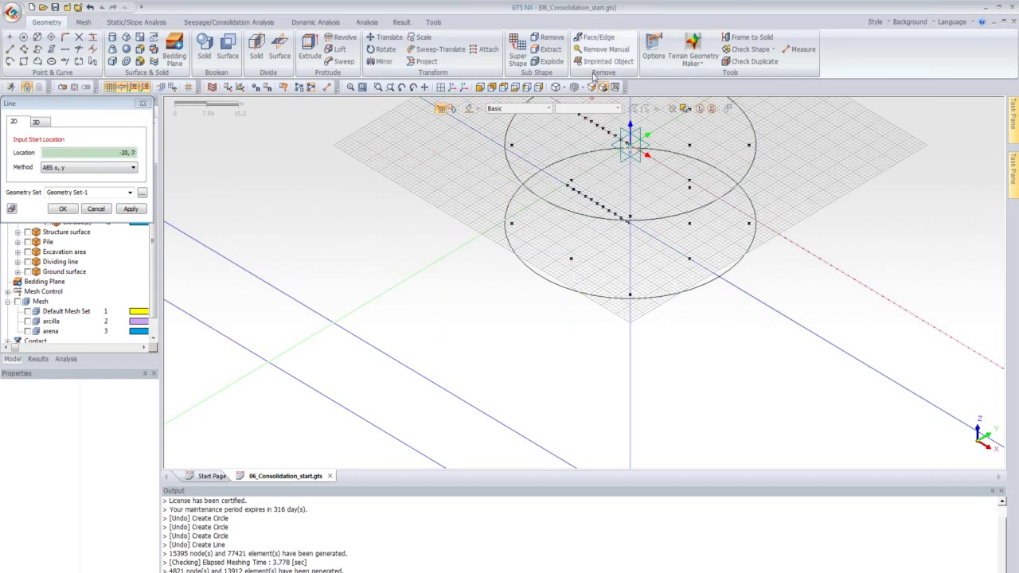
Step: Draw three vertical 3D lines joining the upper and lower points along the Y = -20 row in Geometry Set-1
scroll(519, 151, "up", 3)
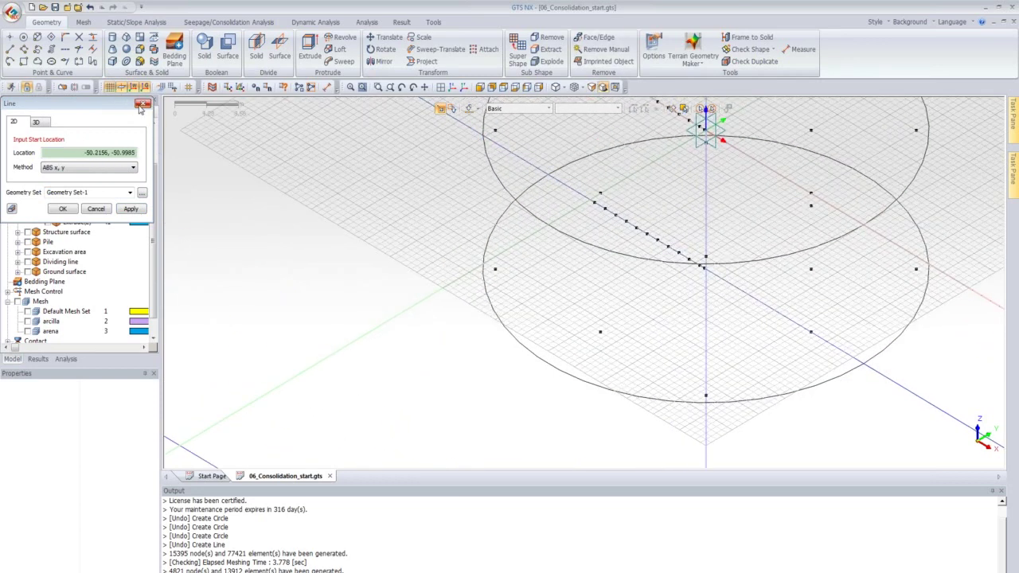
left_click(37, 123)
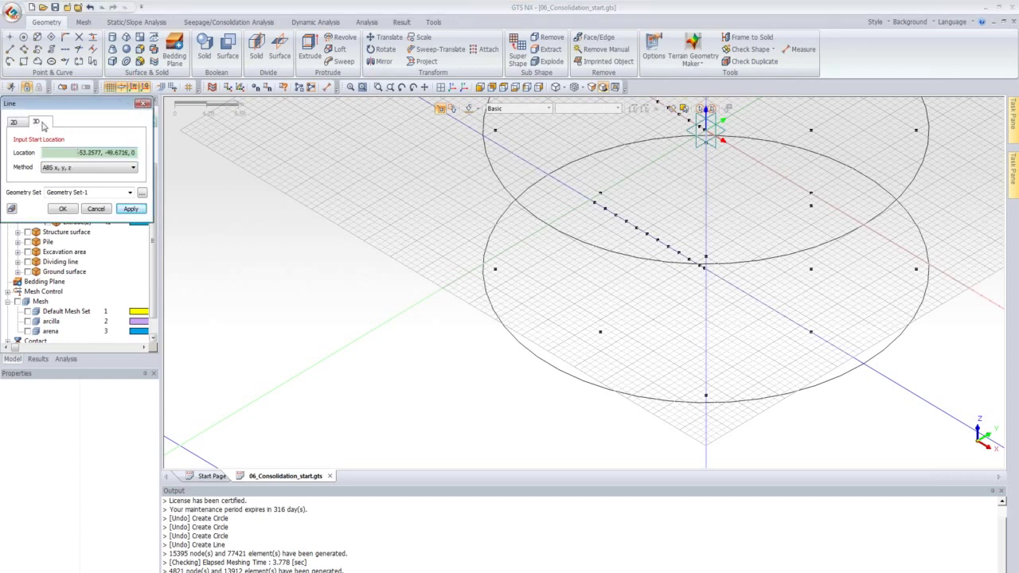
left_click(495, 131)
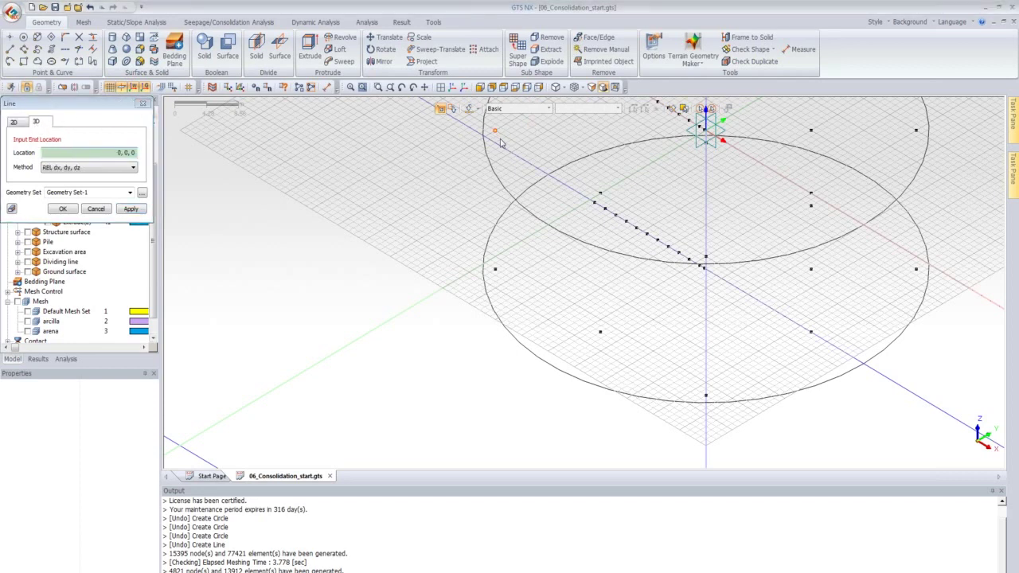
left_click(496, 267)
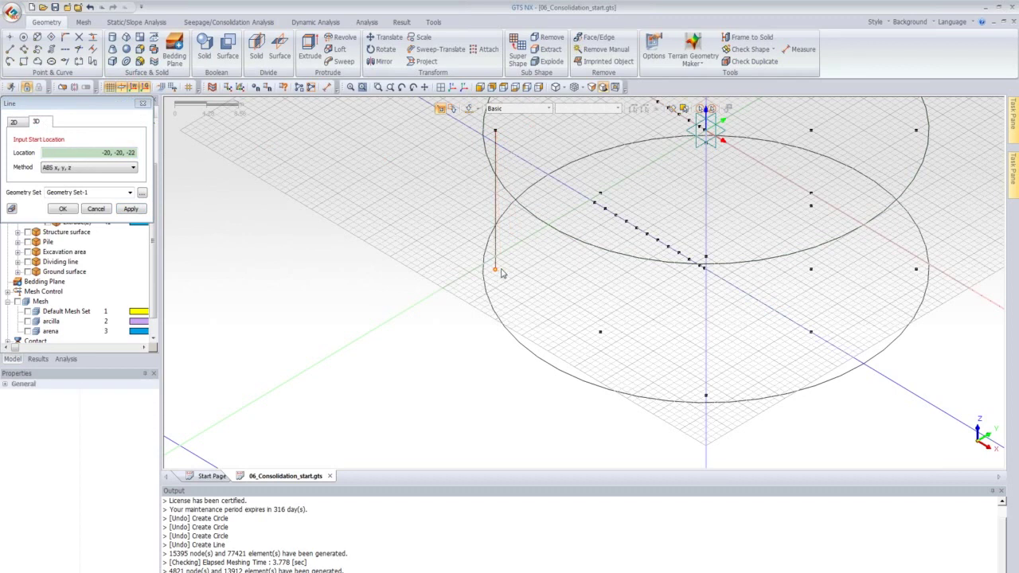
left_click(601, 196)
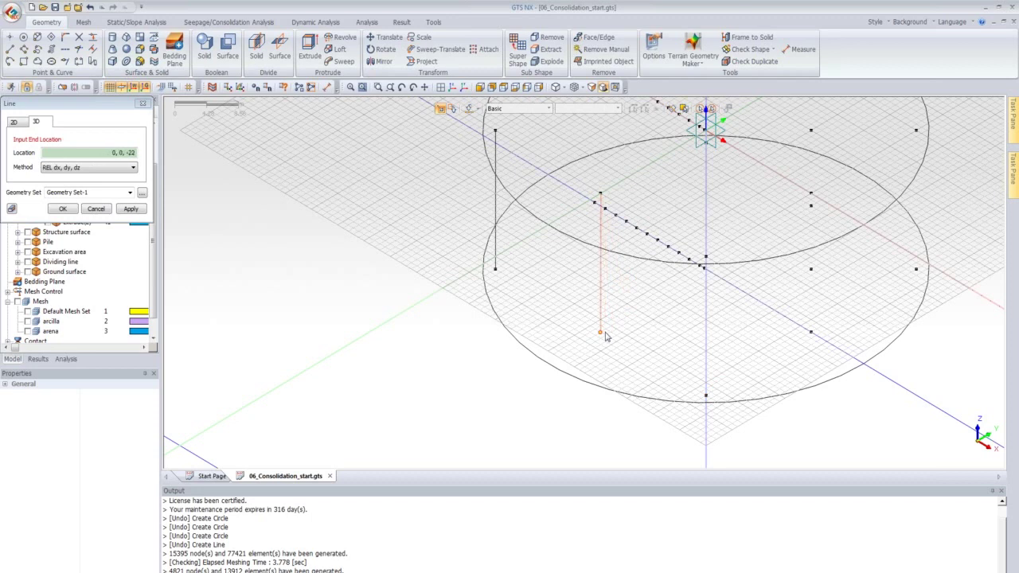
left_click(601, 333)
left_click(705, 395)
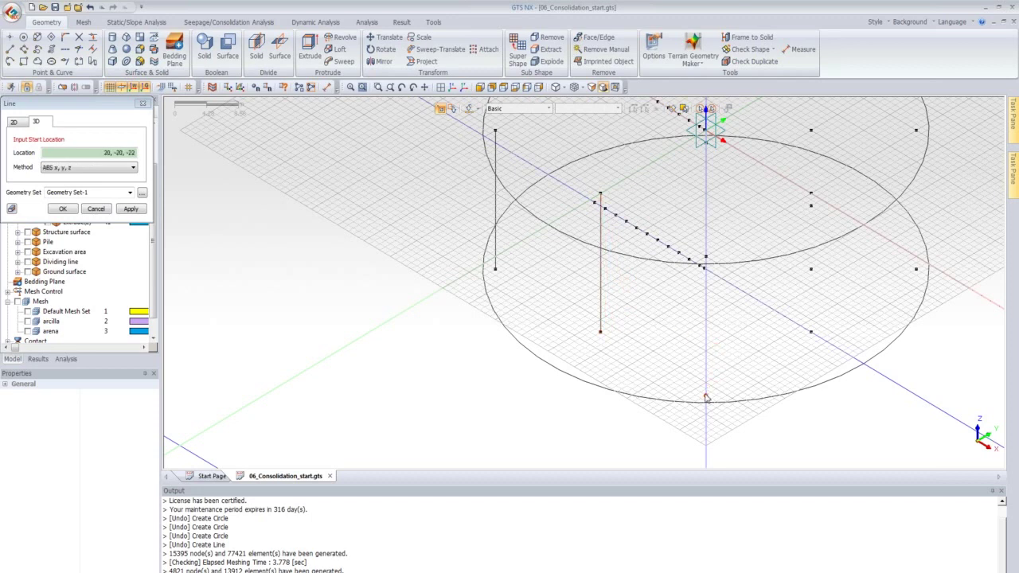
left_click(705, 262)
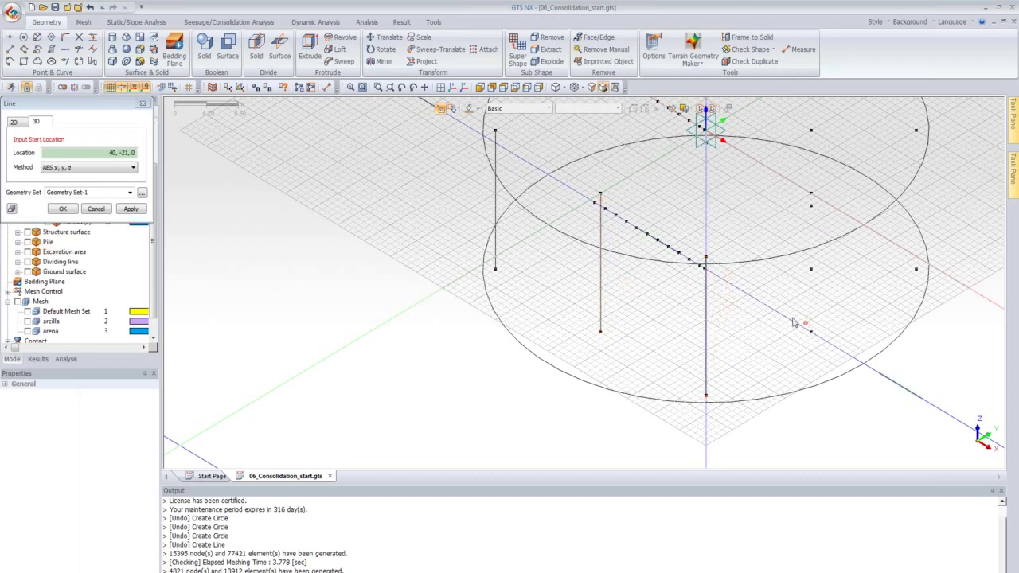
left_click(452, 87)
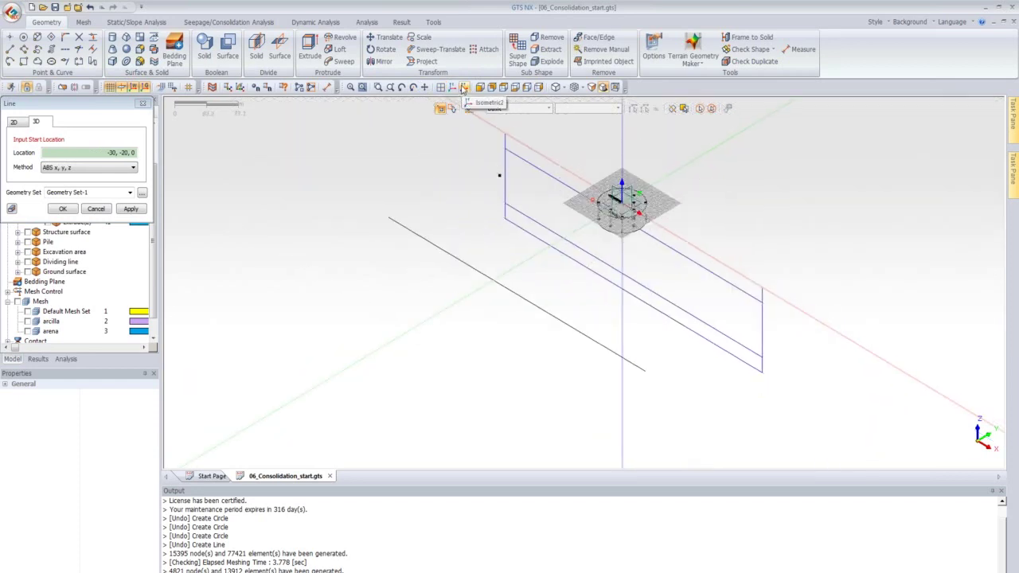
scroll(612, 197, "up", 5)
scroll(611, 198, "up", 5)
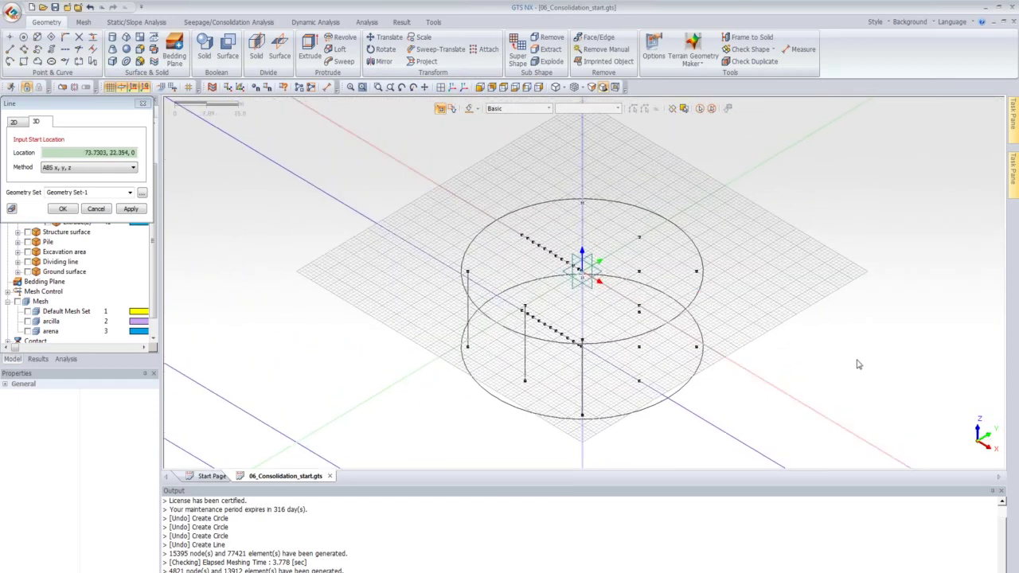
Step: Draw two vertical 3D lines joining upper and lower points along the Y = 20 row, at the X = 20 and X = 0 points
middle_click_drag(859, 336, 691, 181)
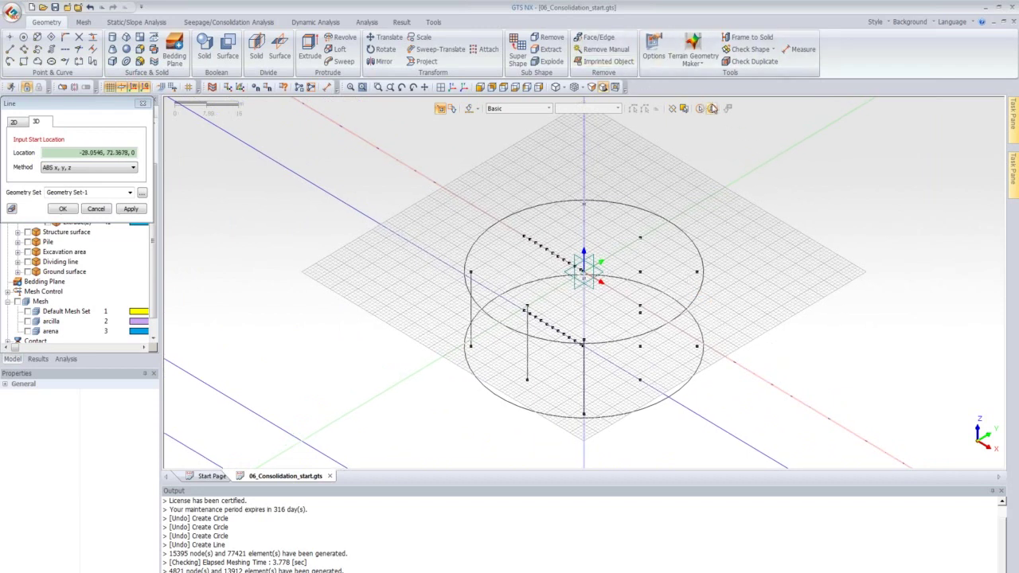
middle_click_drag(709, 110, 701, 319)
left_click(698, 346)
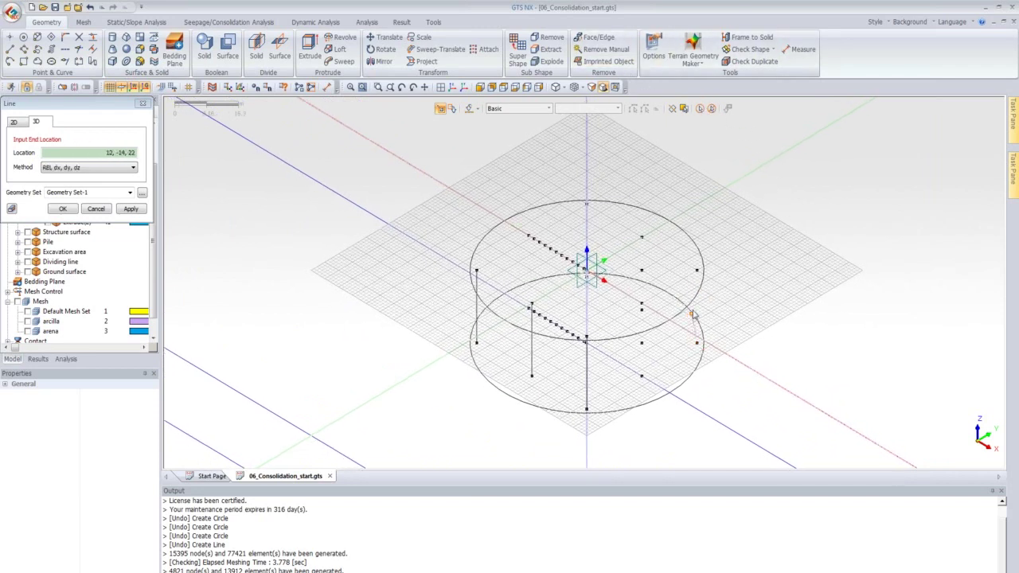
left_click(698, 274)
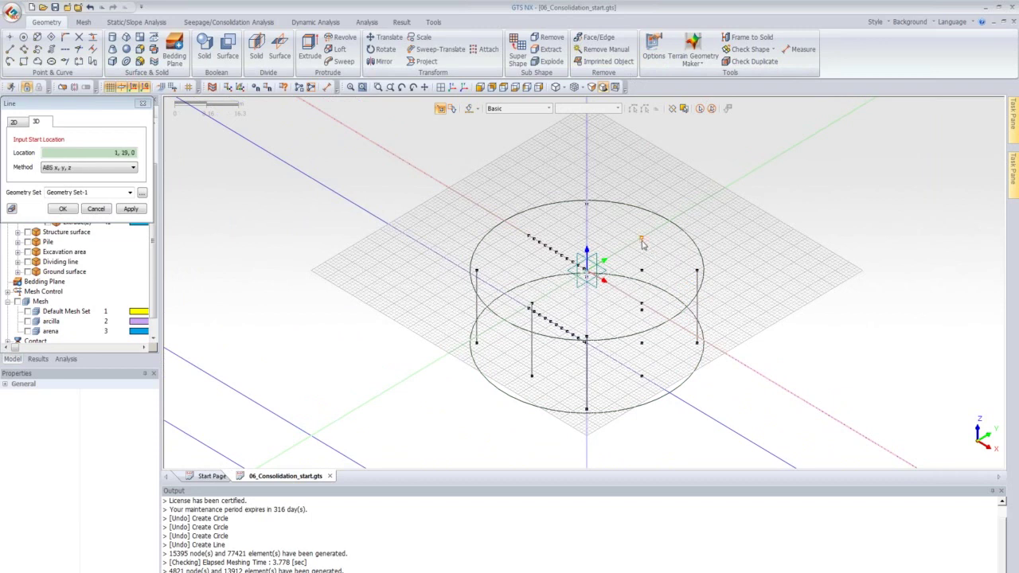
left_click(642, 238)
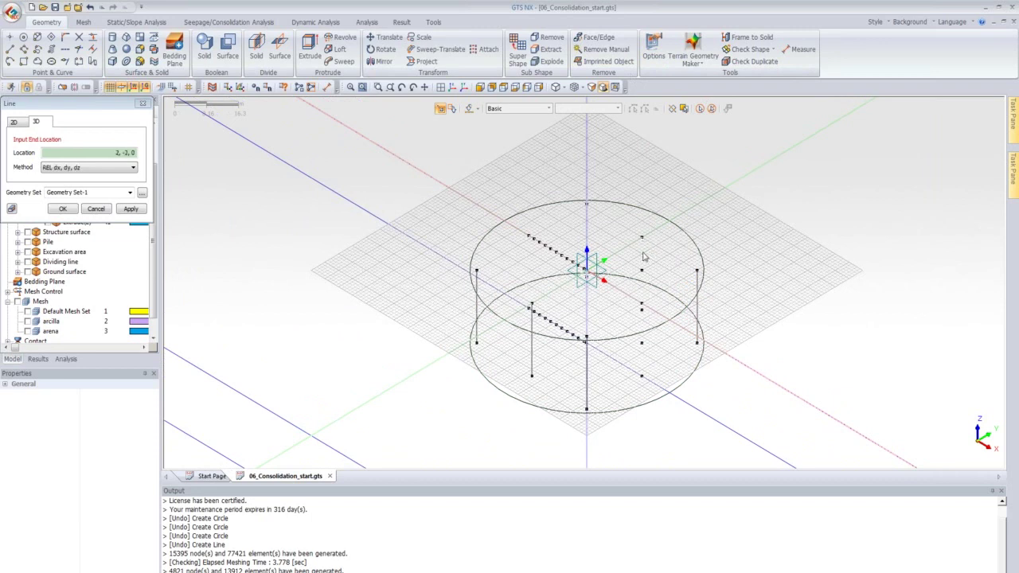
left_click(643, 307)
scroll(698, 247, "up", 2)
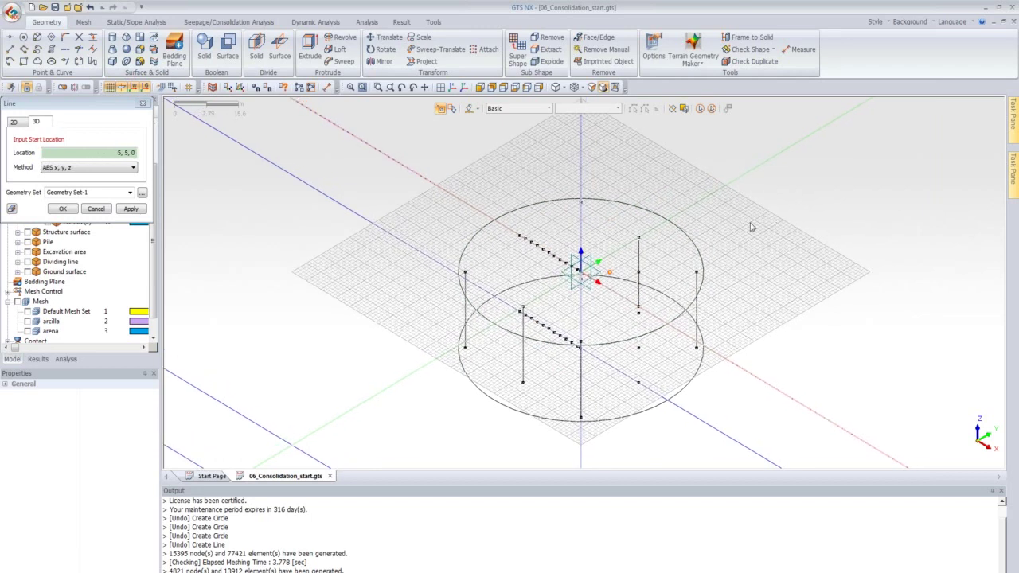
scroll(621, 208, "up", 1)
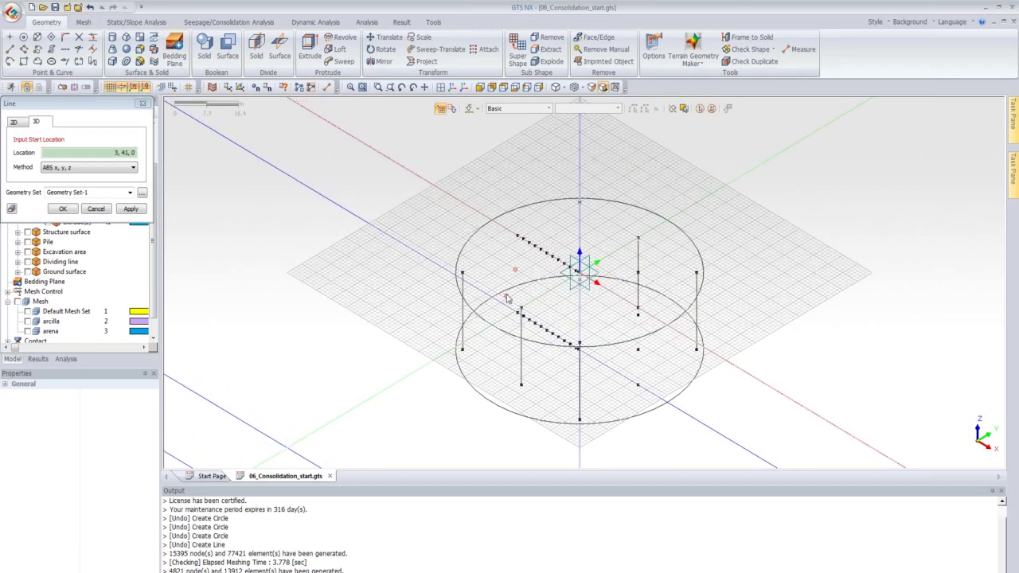
left_click(521, 311)
left_click(517, 239)
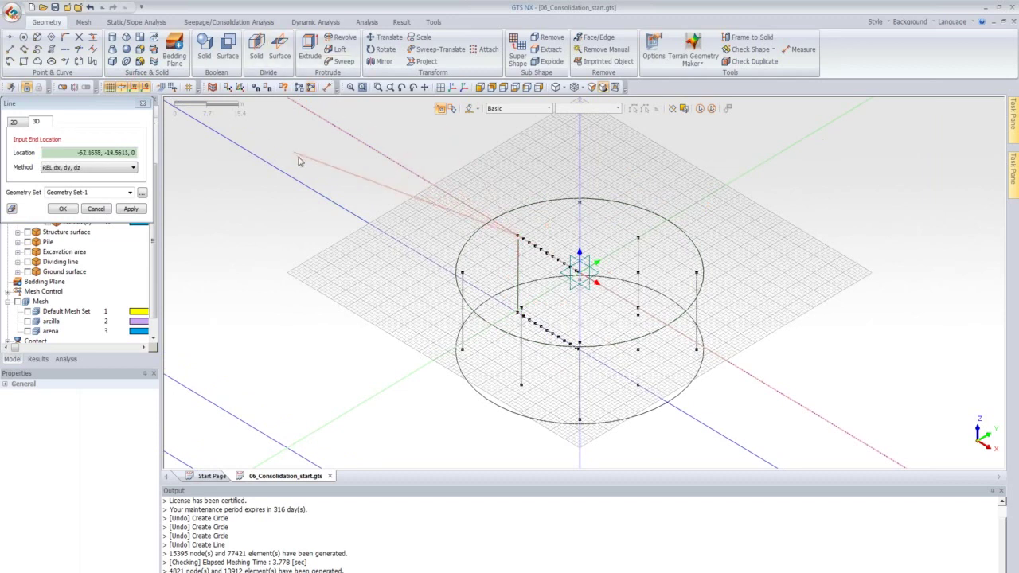
key("Escape")
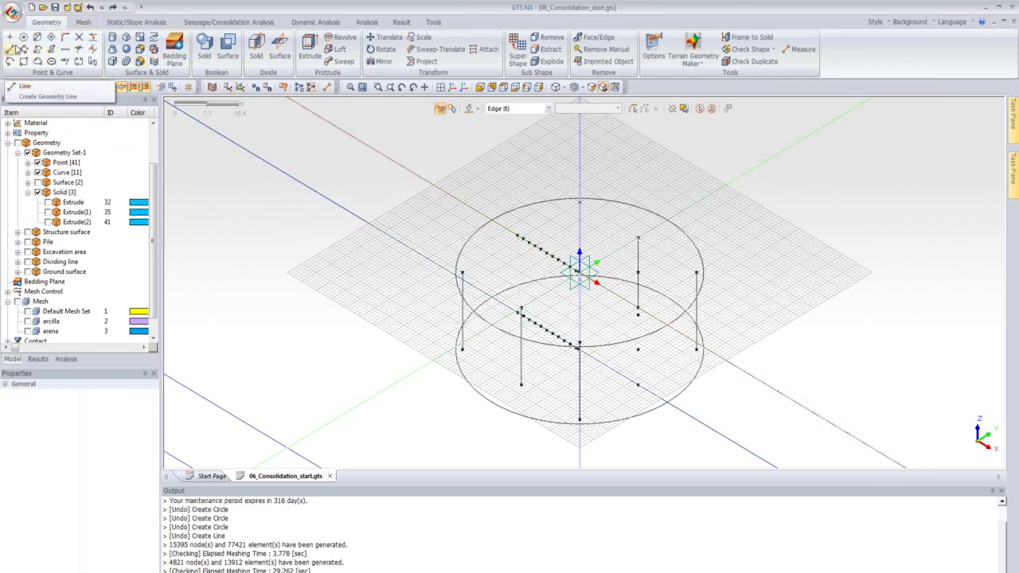
Step: Draw a vertical 3D line from the outer end of the upper row of closely spaced points to its lower copy, undoing the stray extra line
left_click(10, 48)
left_click(36, 121)
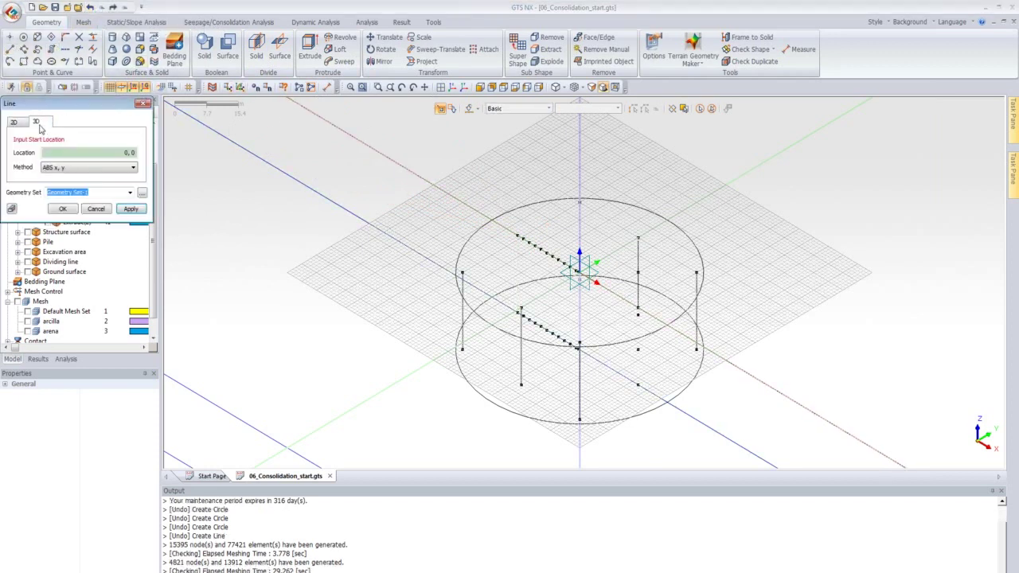
left_click(517, 238)
left_click(521, 310)
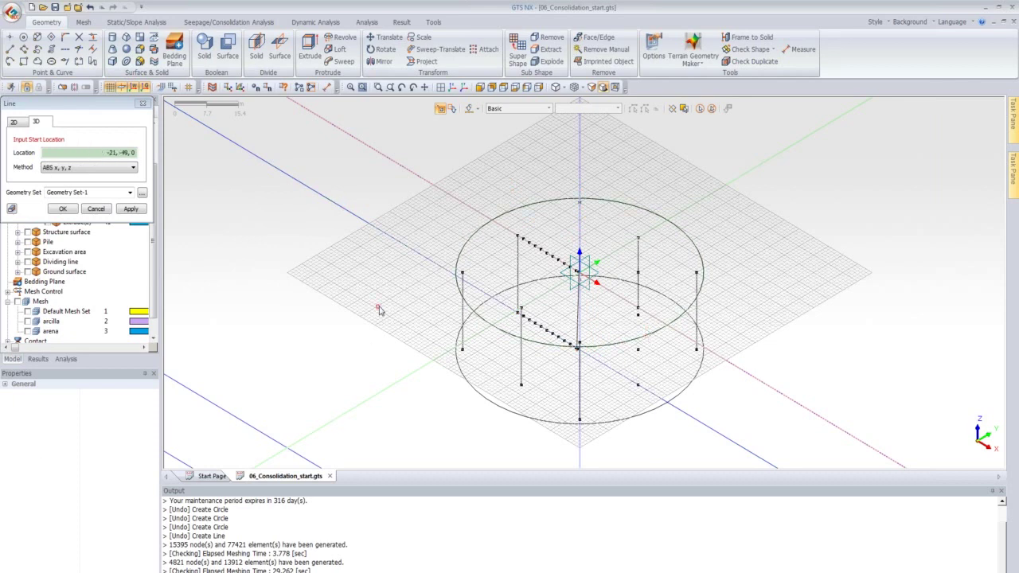
left_click(90, 7)
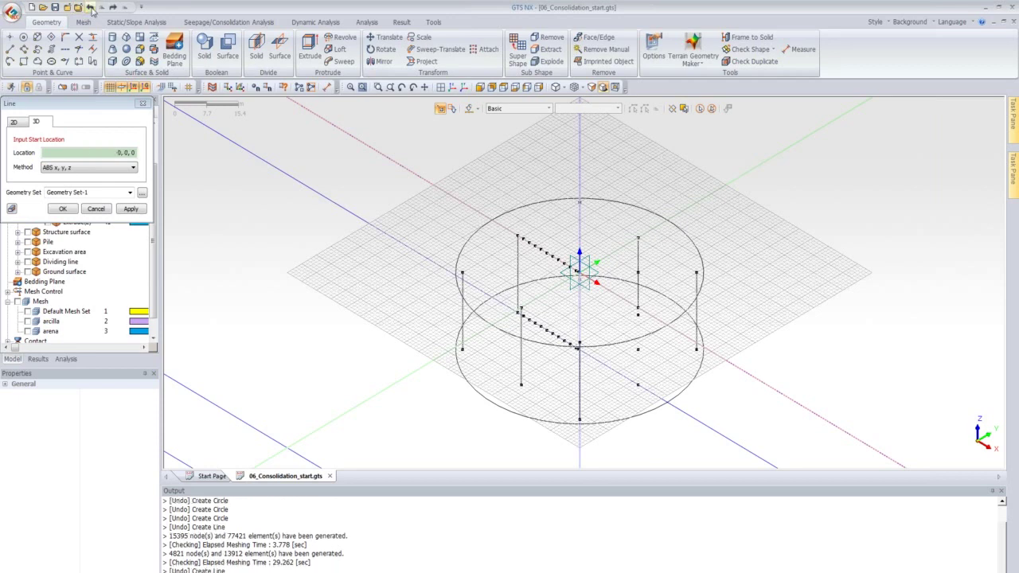